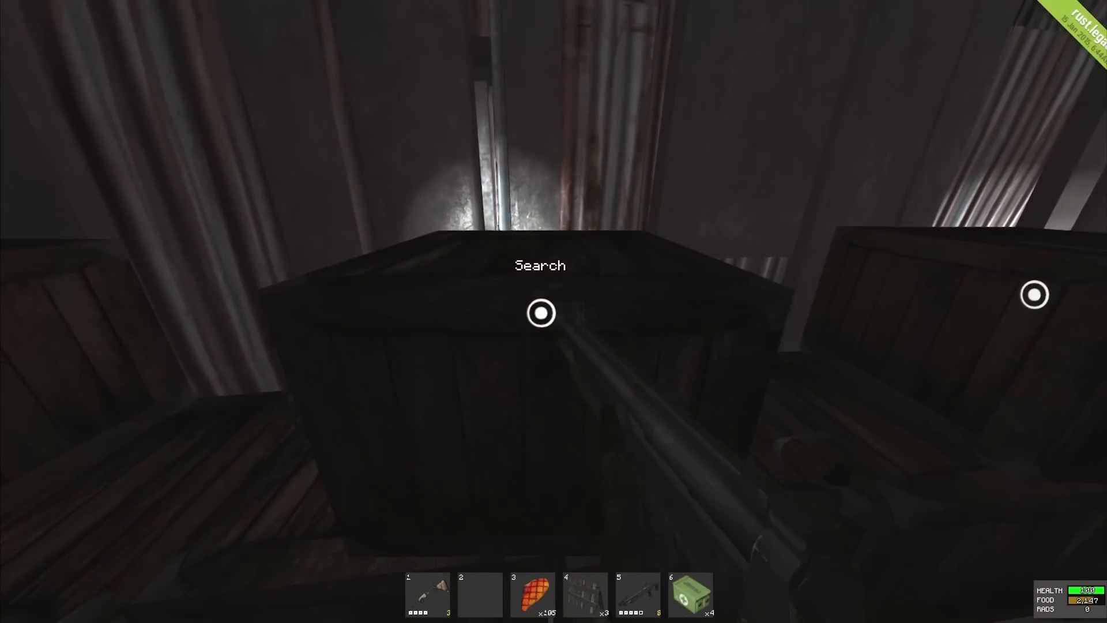
Step: Search the warehouse crate so its building materials show beside the inventory
key("e")
key("Escape")
key("e")
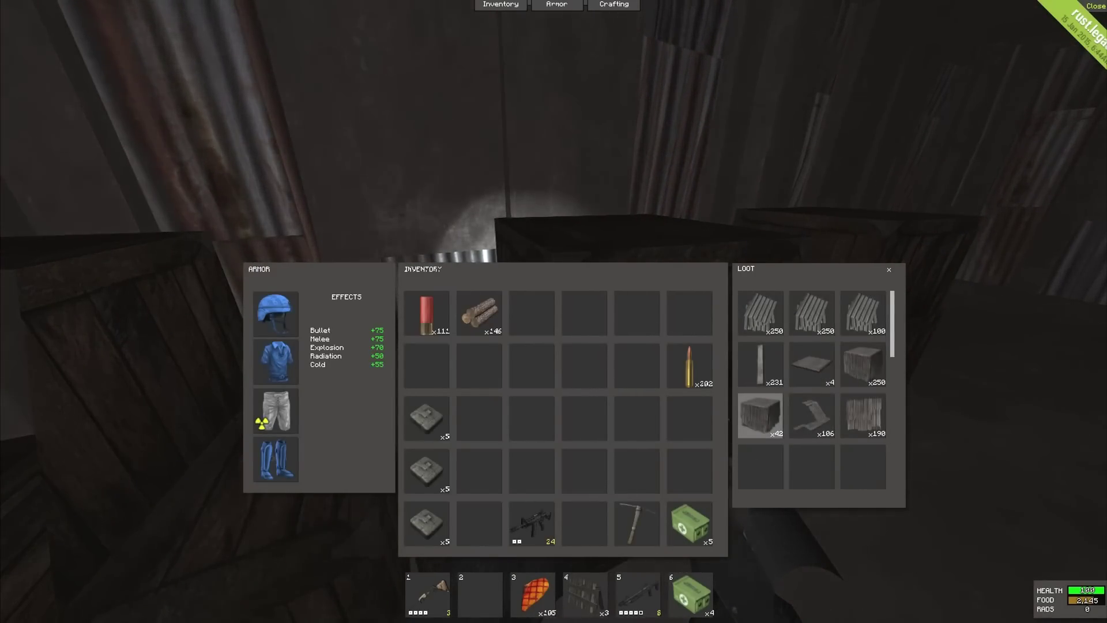
Step: Move the crate's metal stacks (250, 250, 231, 106, 190, 4) into the inventory, then close it
left_click_drag(761, 313, 690, 314)
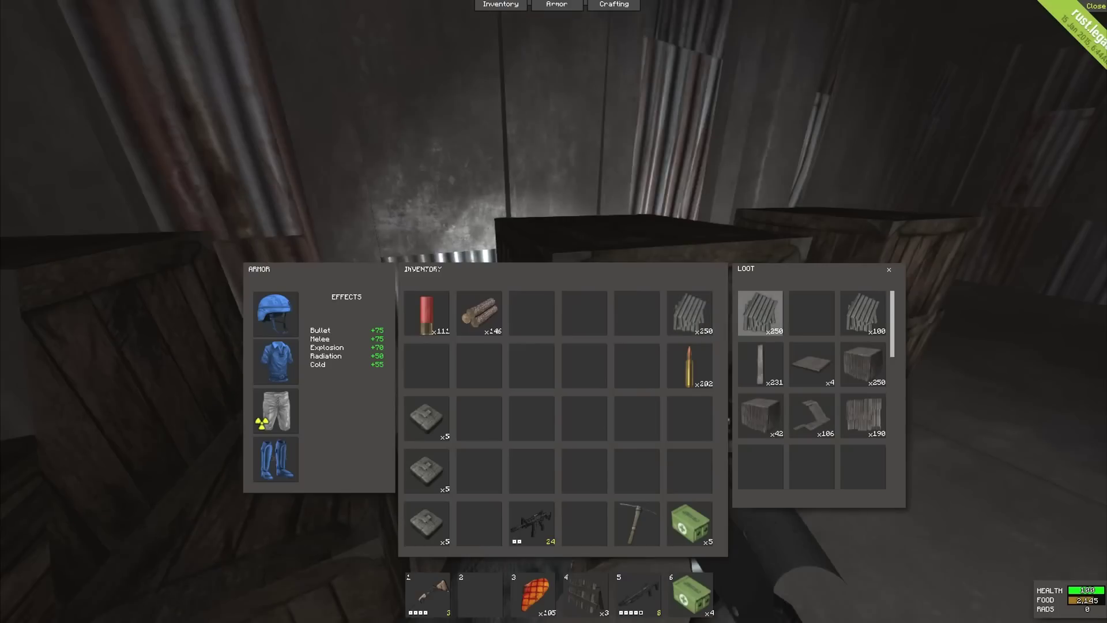
left_click_drag(813, 313, 638, 313)
left_click_drag(761, 364, 637, 365)
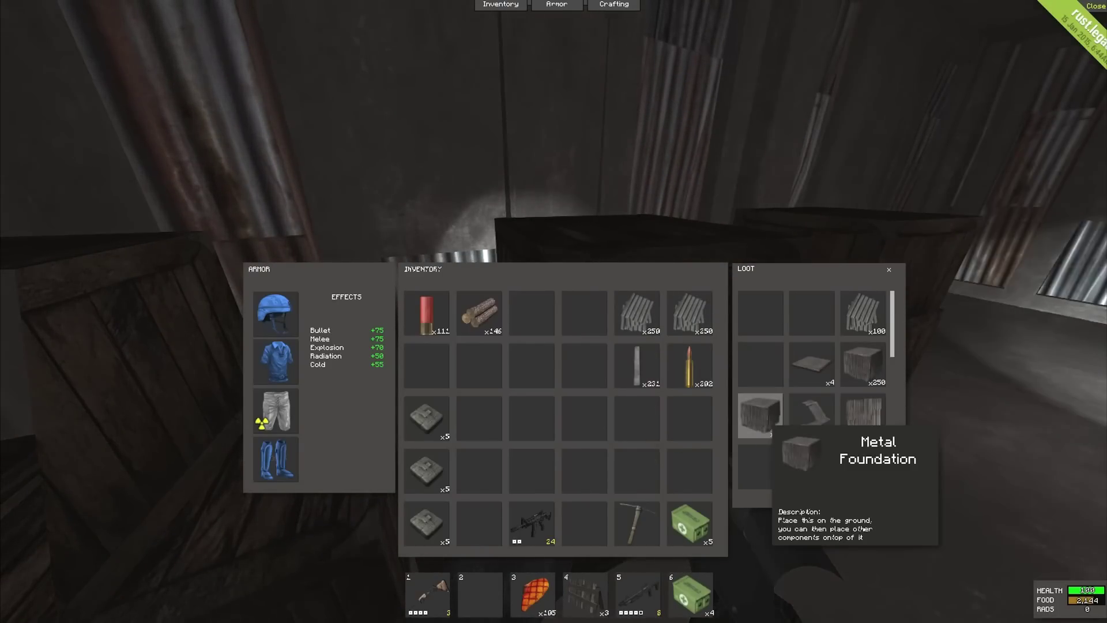
left_click_drag(814, 415, 638, 420)
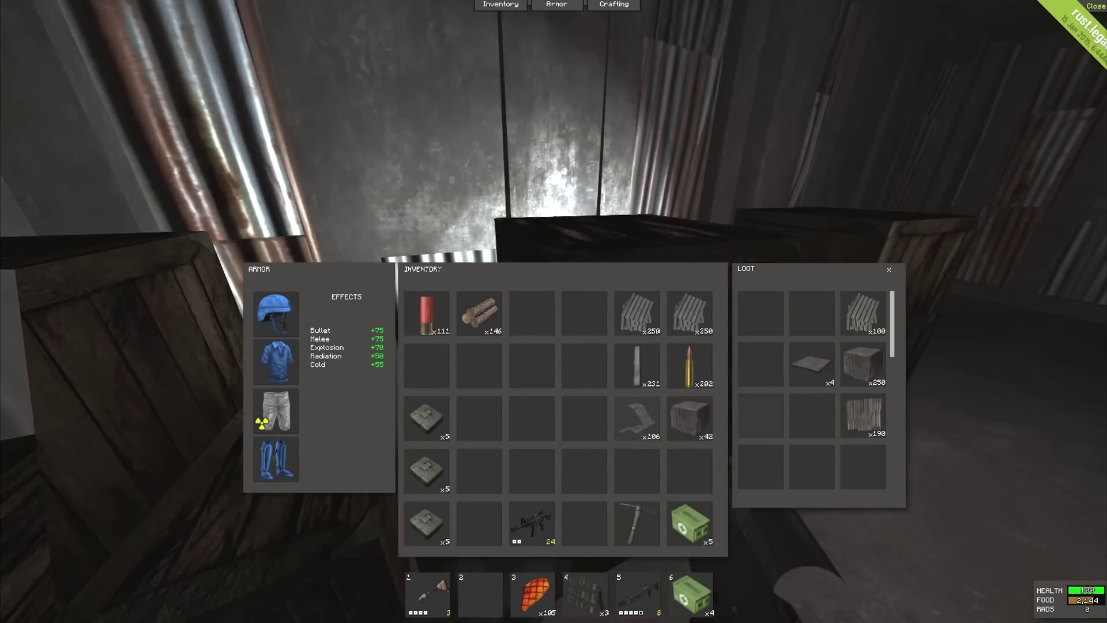
left_click_drag(813, 365, 637, 471)
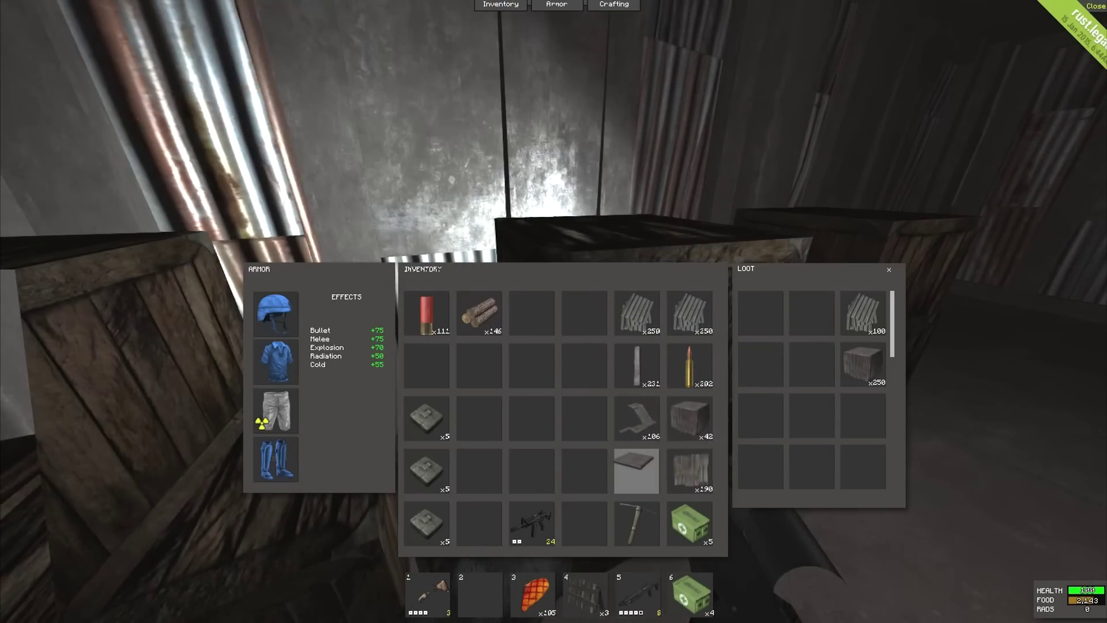
left_click_drag(584, 419, 584, 421)
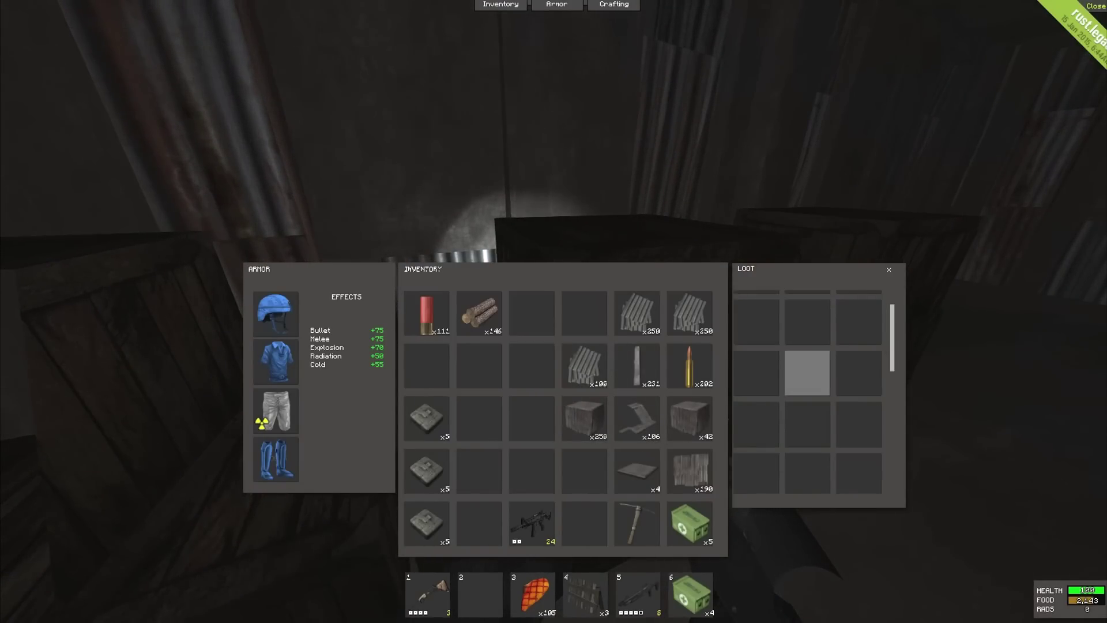
key("Tab")
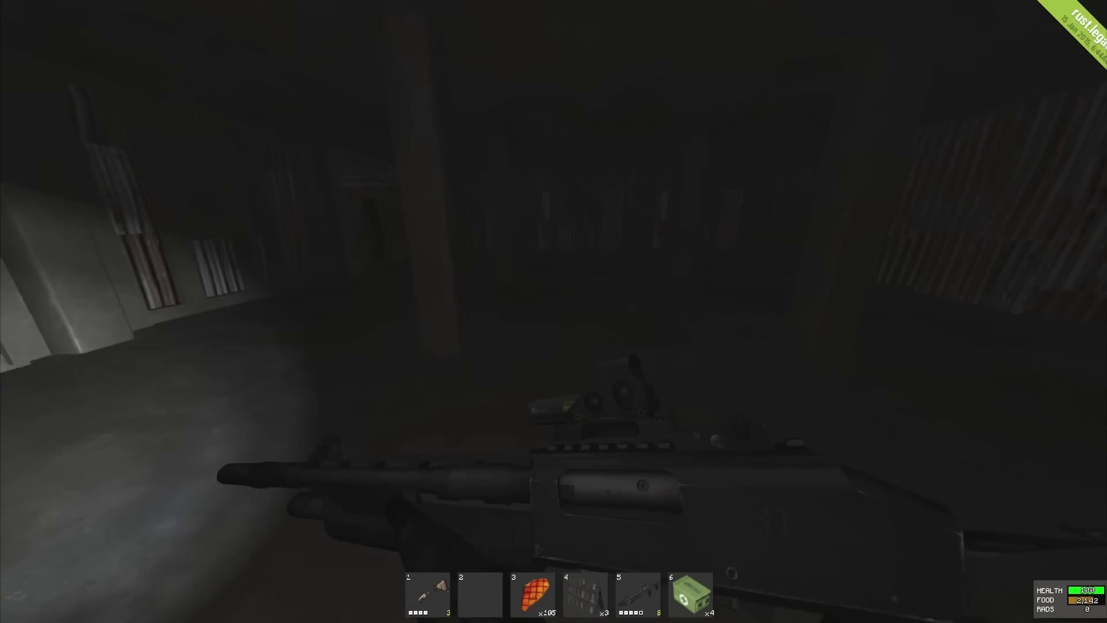
Step: Walk through the rooms and down the stairs to the lower metal door, briefly checking inventory
key("w")
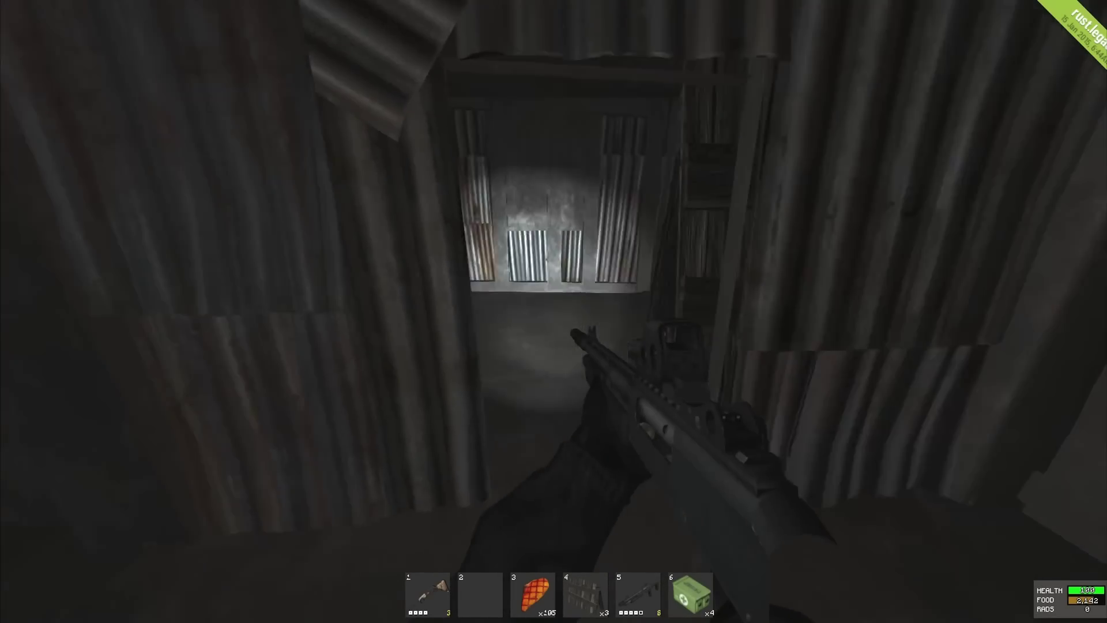
key("w")
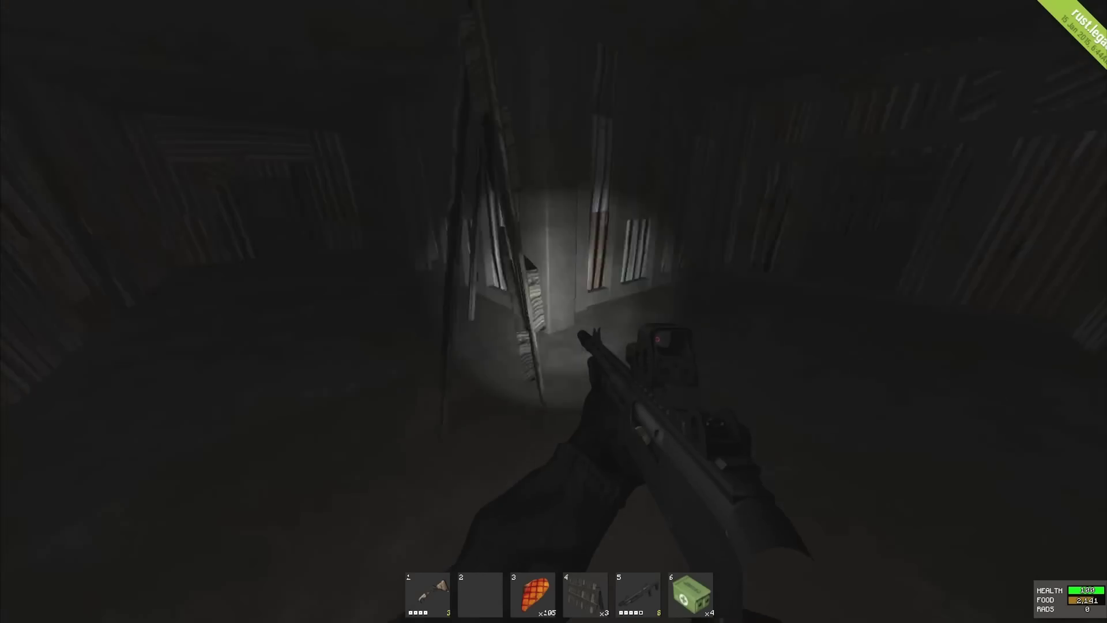
key("w")
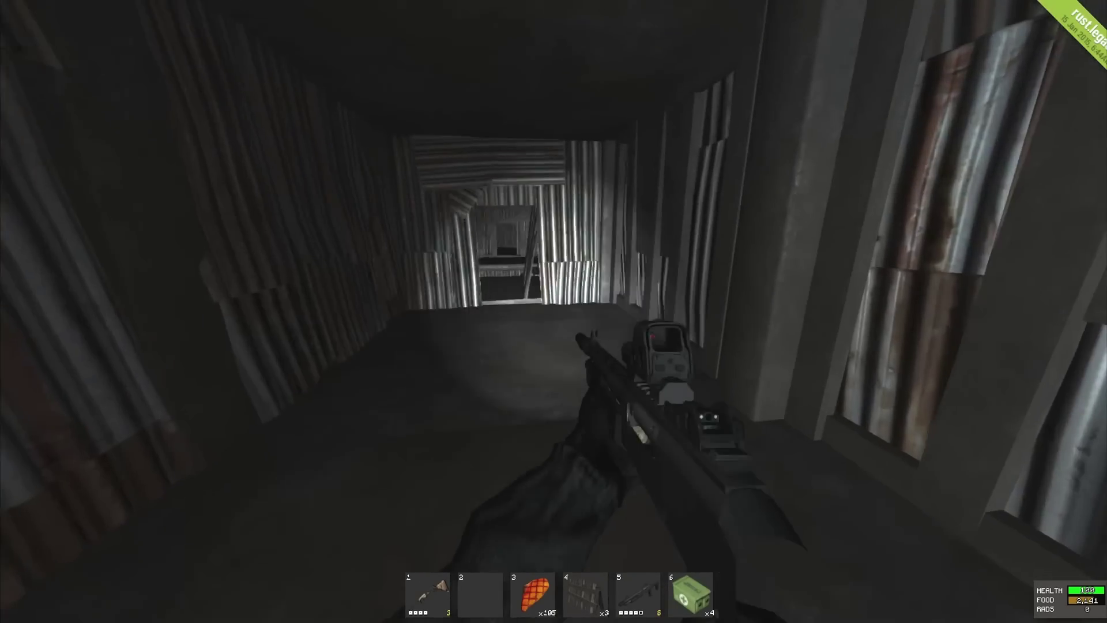
key("w")
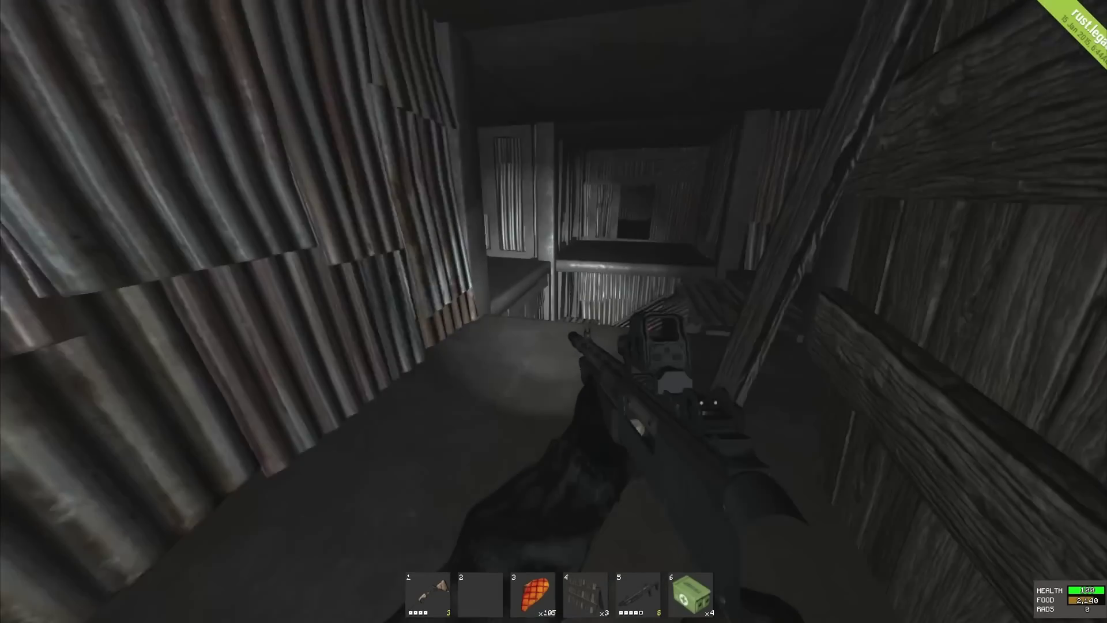
key("w")
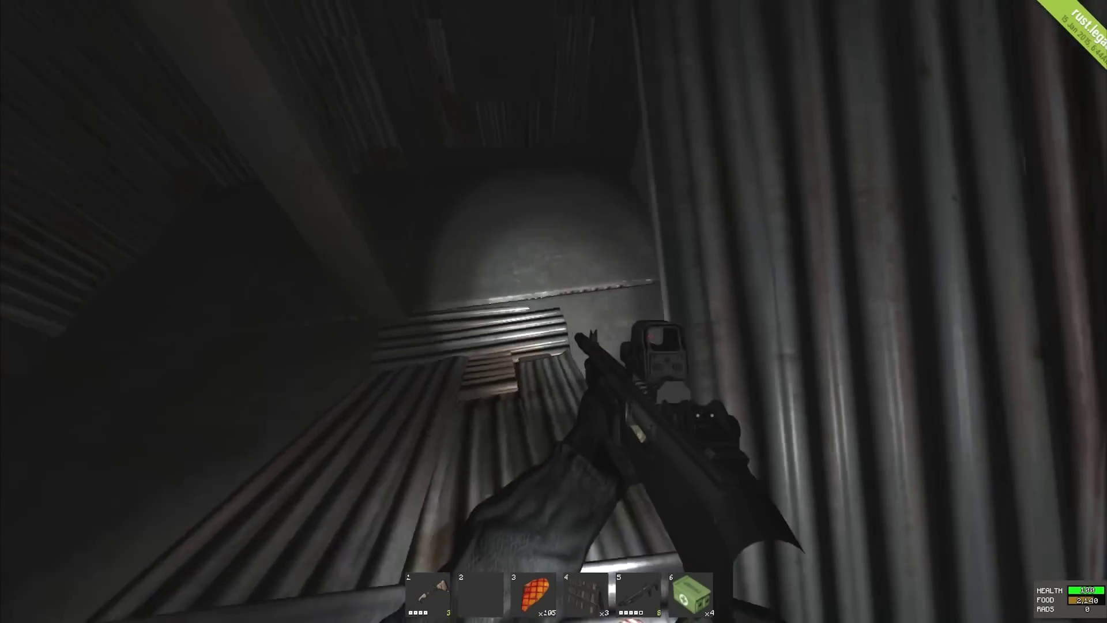
key("Tab")
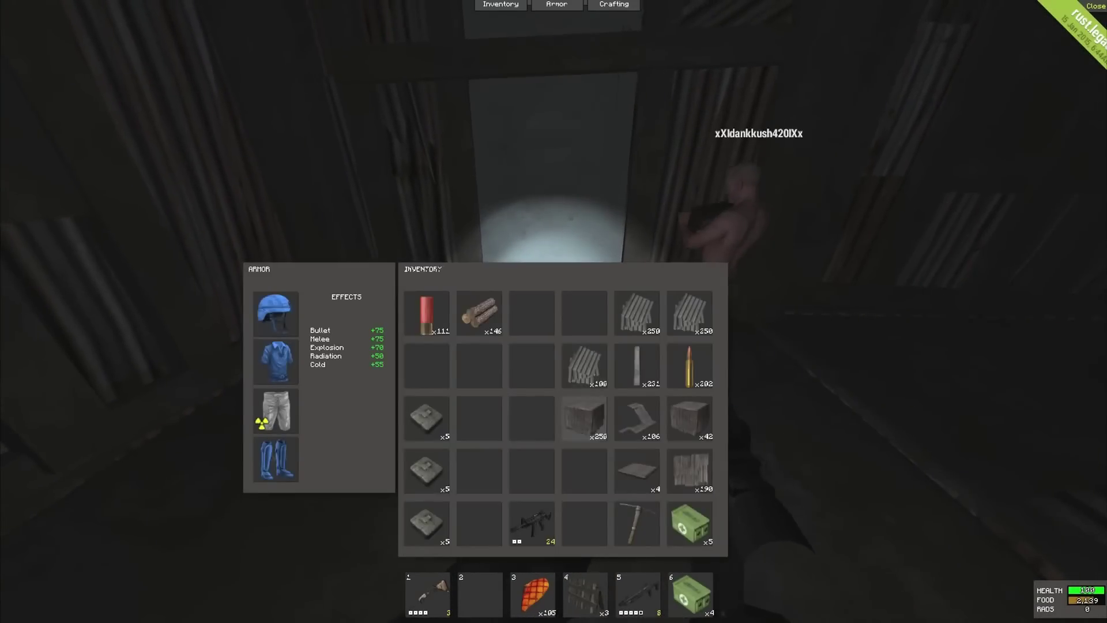
key("Tab")
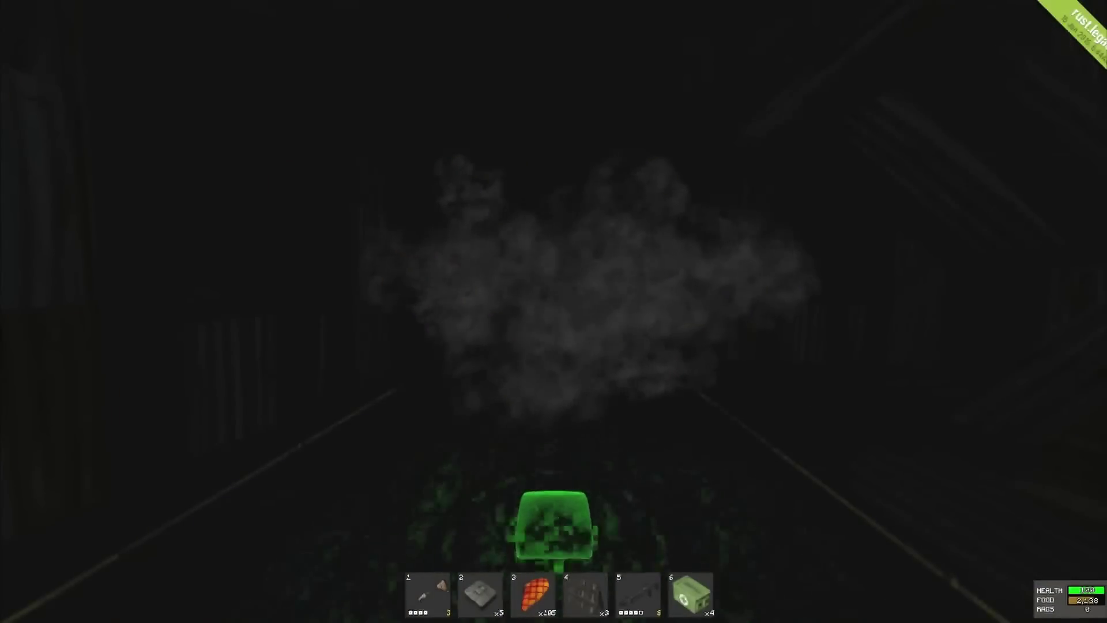
Step: Back off while the charge detonates, then walk through the blown doorway into the corridor
key("w")
key("w")
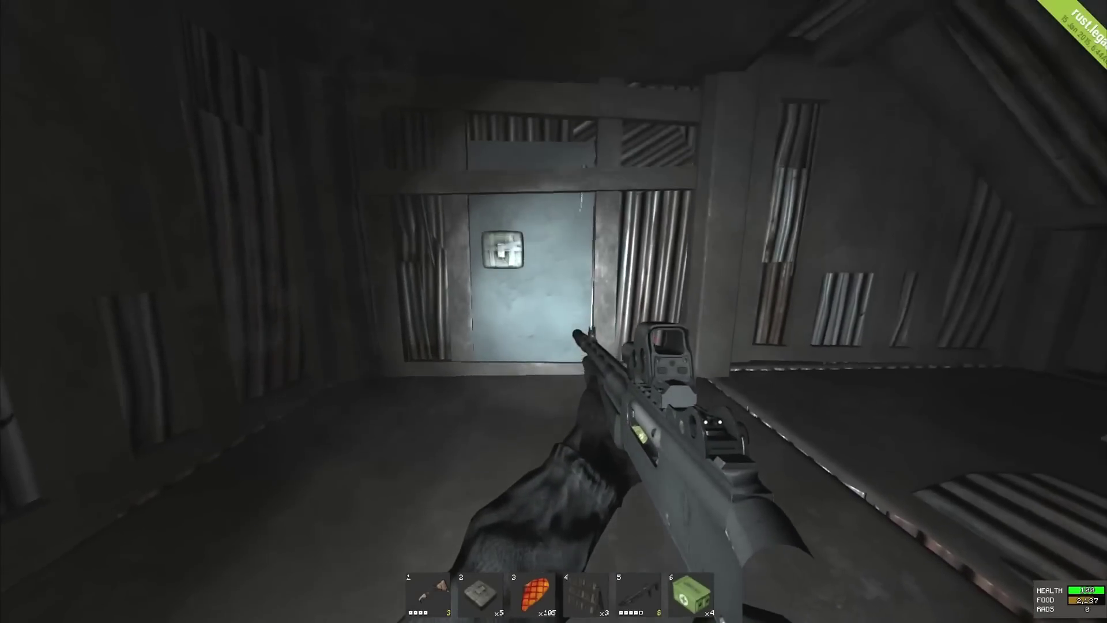
key("w")
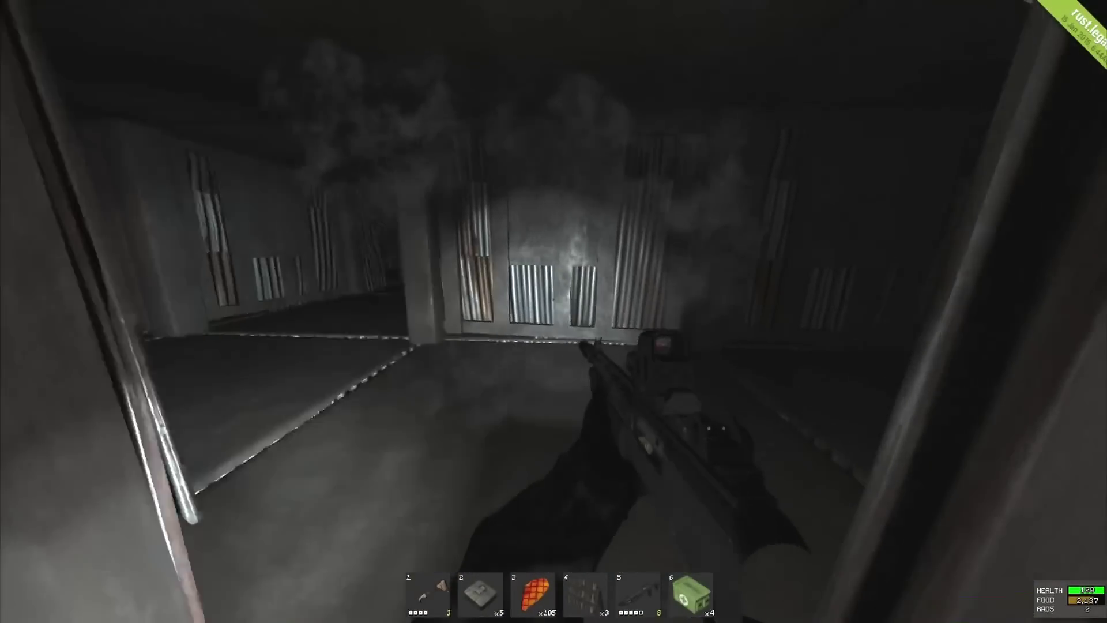
key("w")
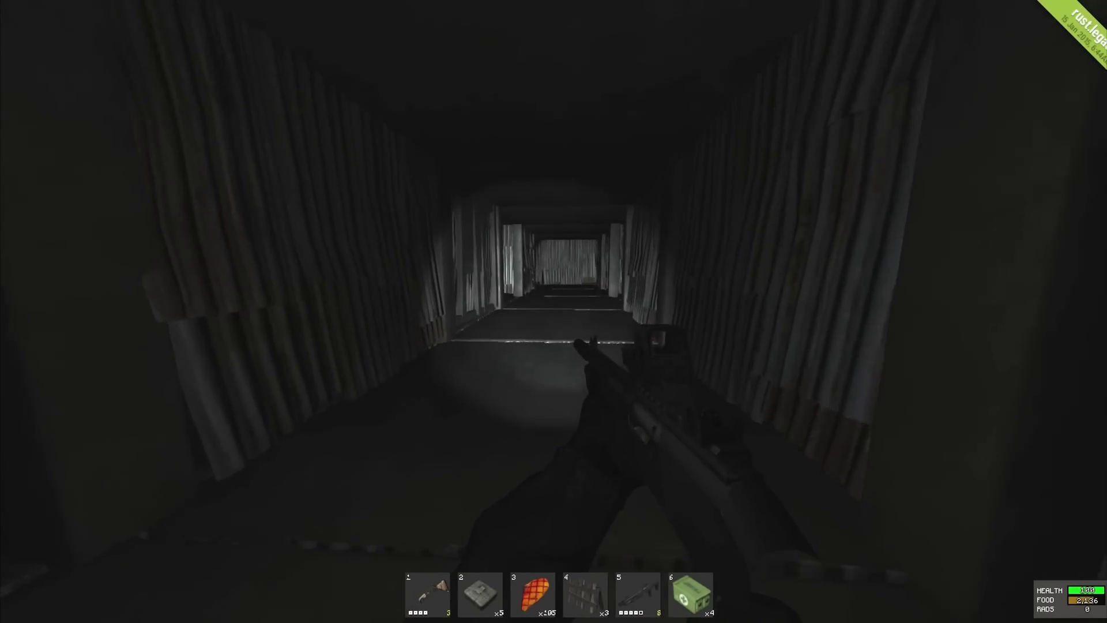
key("w")
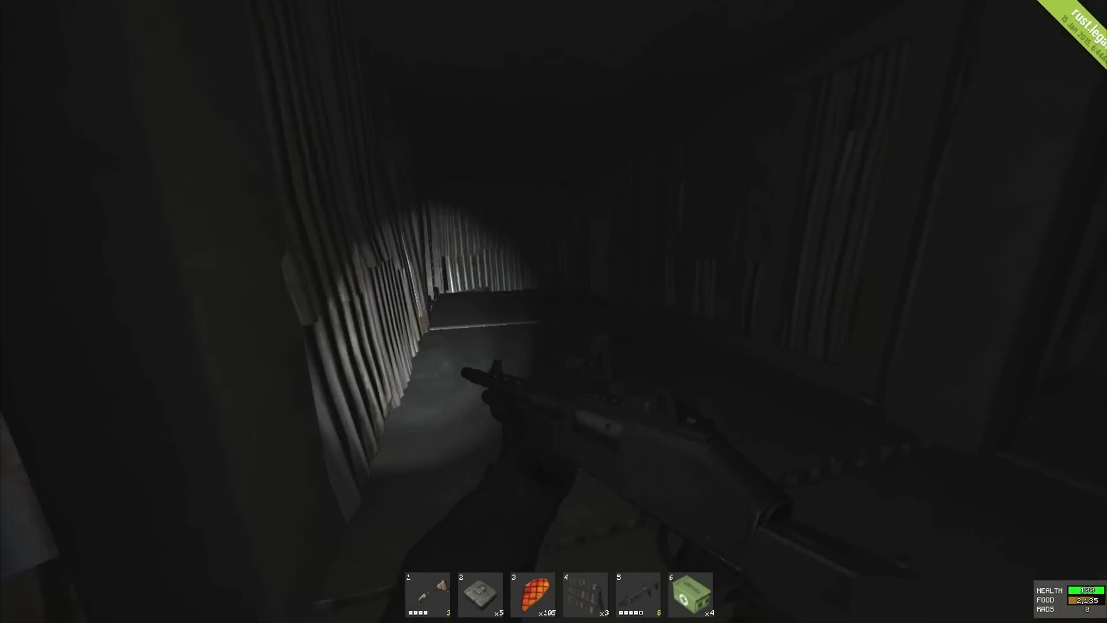
Step: Walk the dark corridor past the corrugated wall into the room ahead
key("w")
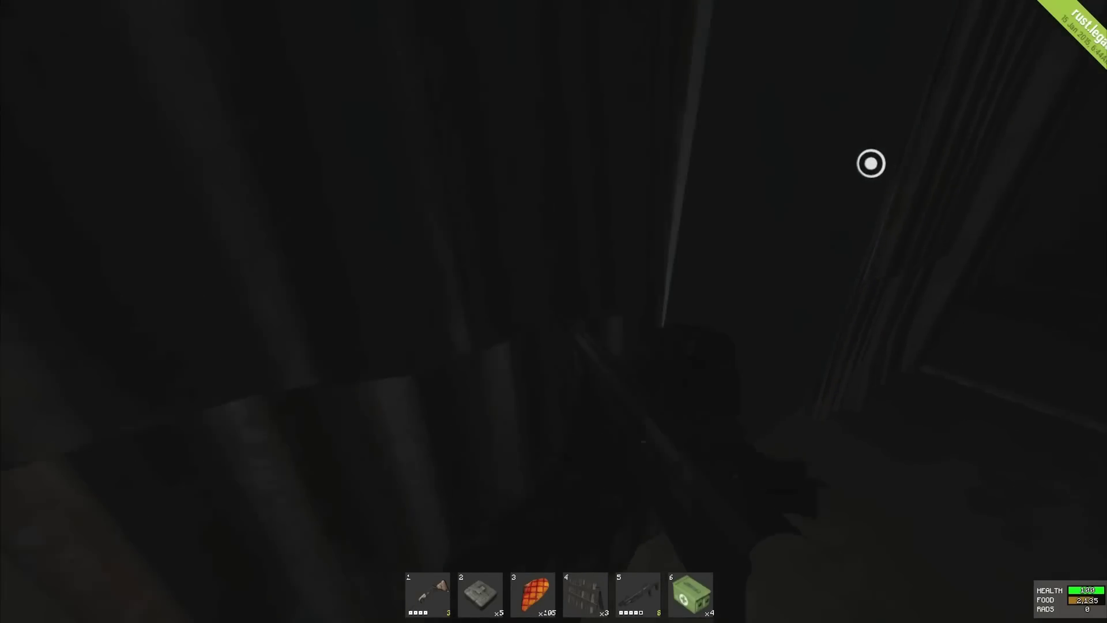
key("w")
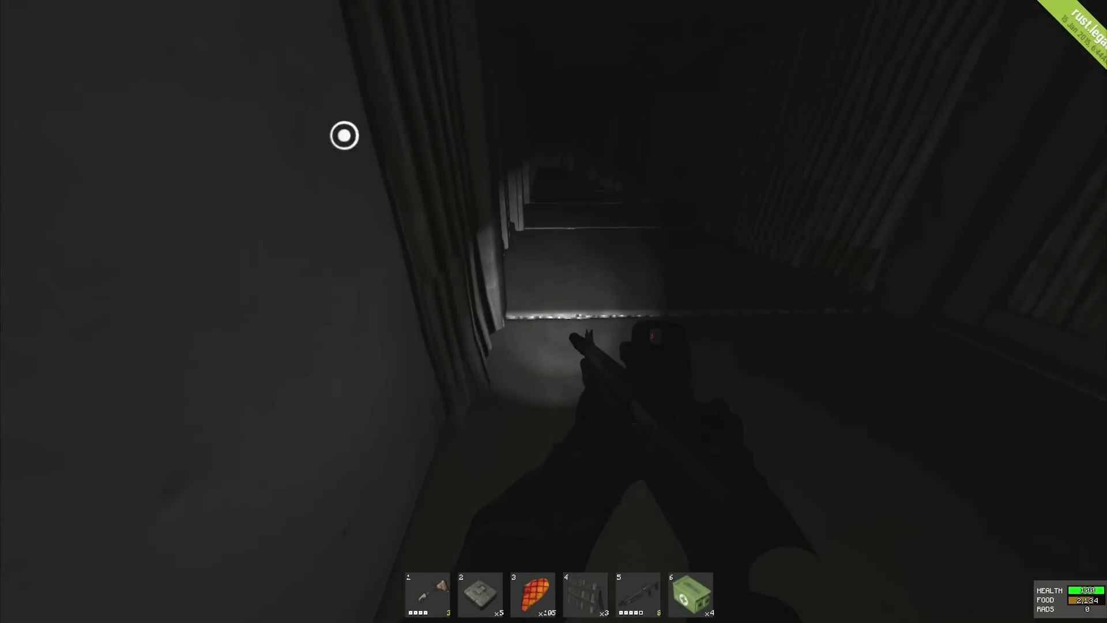
key("w")
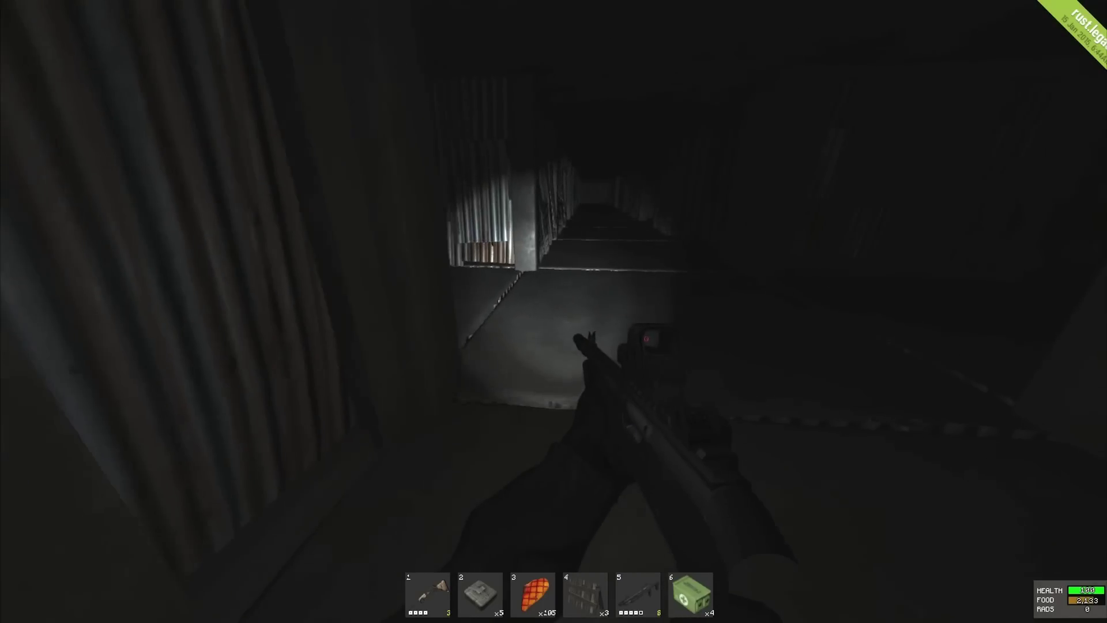
key("w")
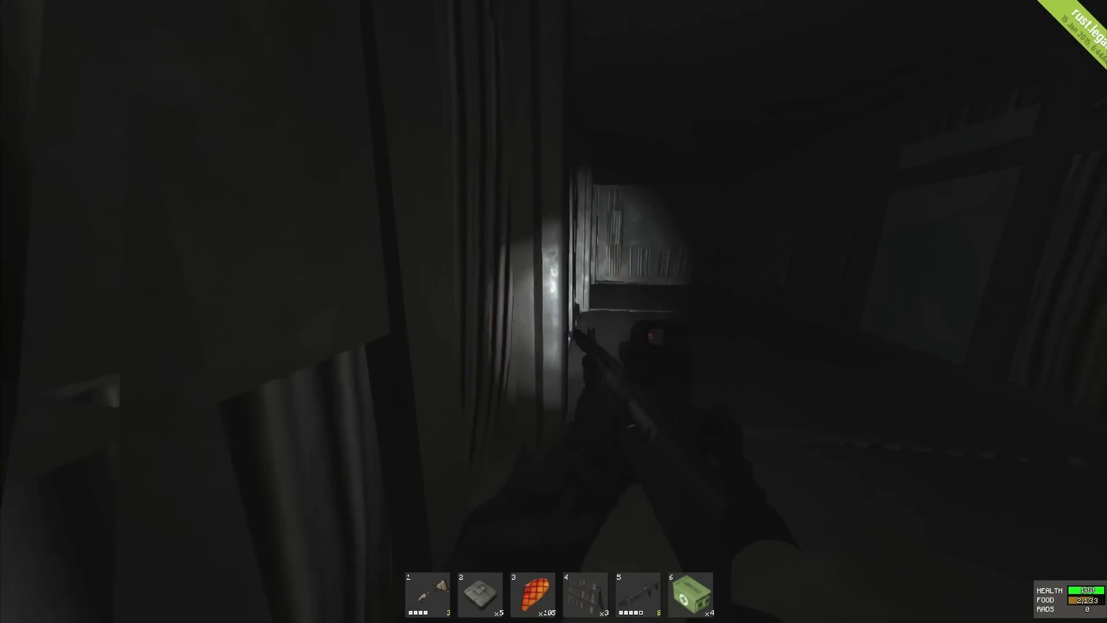
key("w")
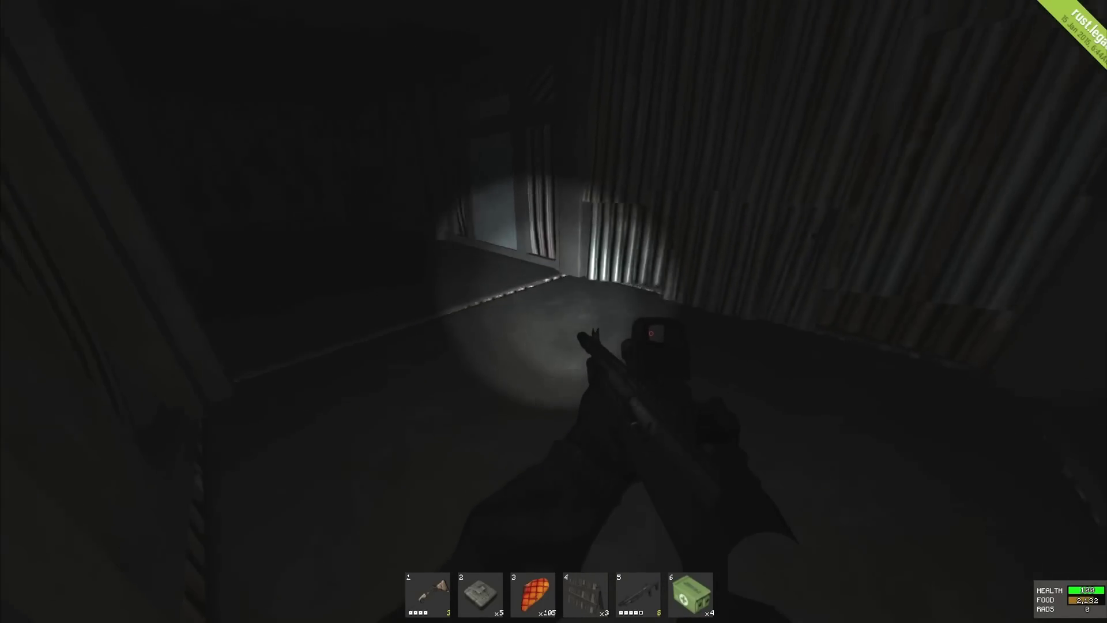
key("w")
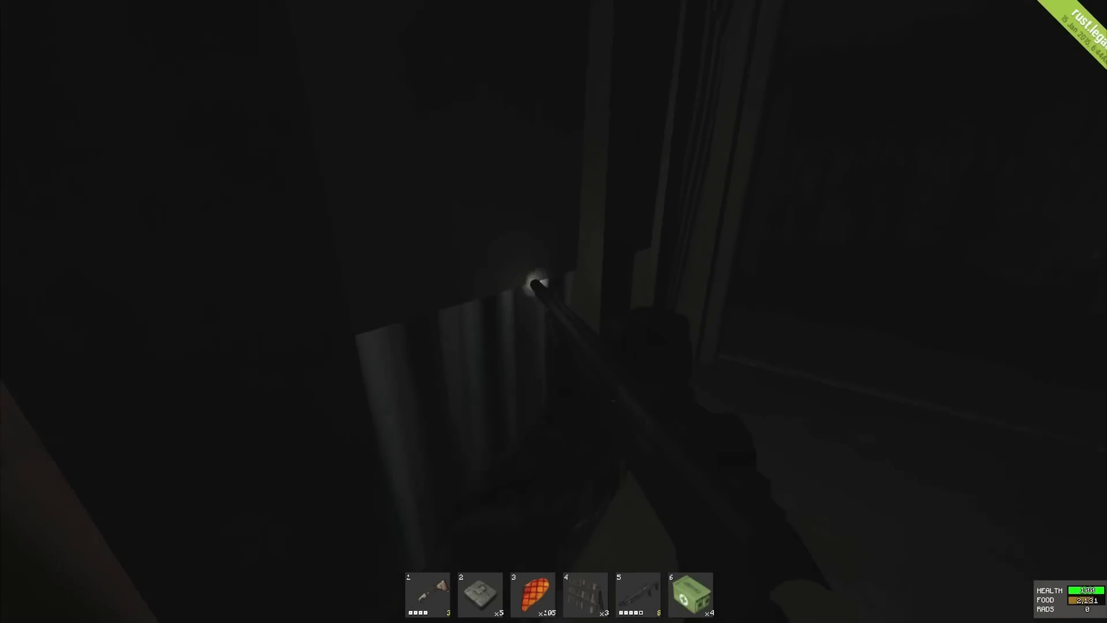
key("w")
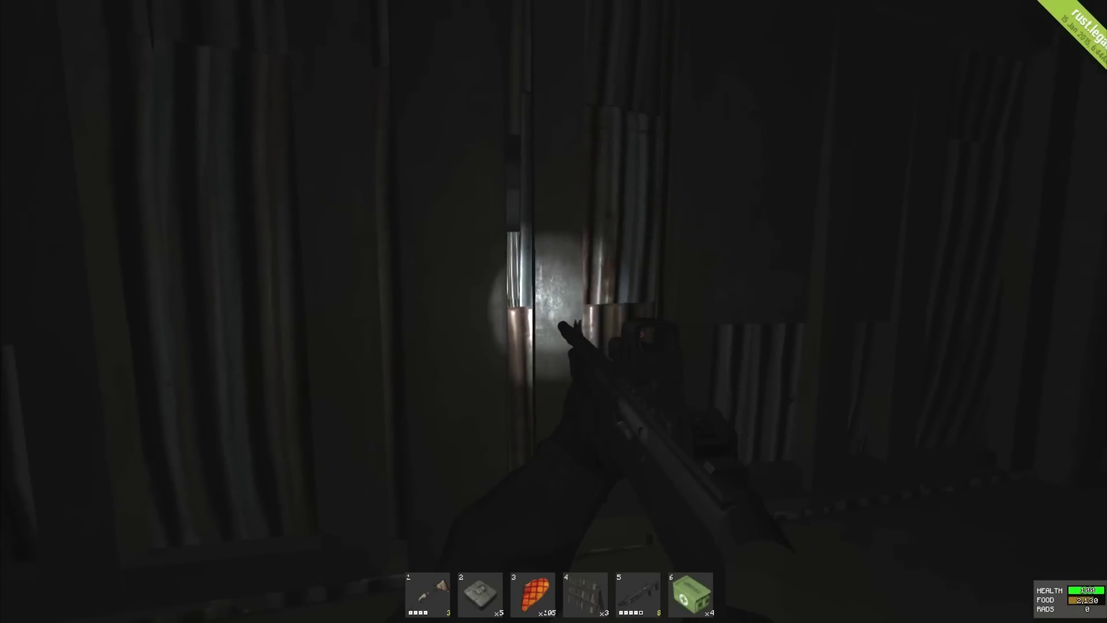
key("w")
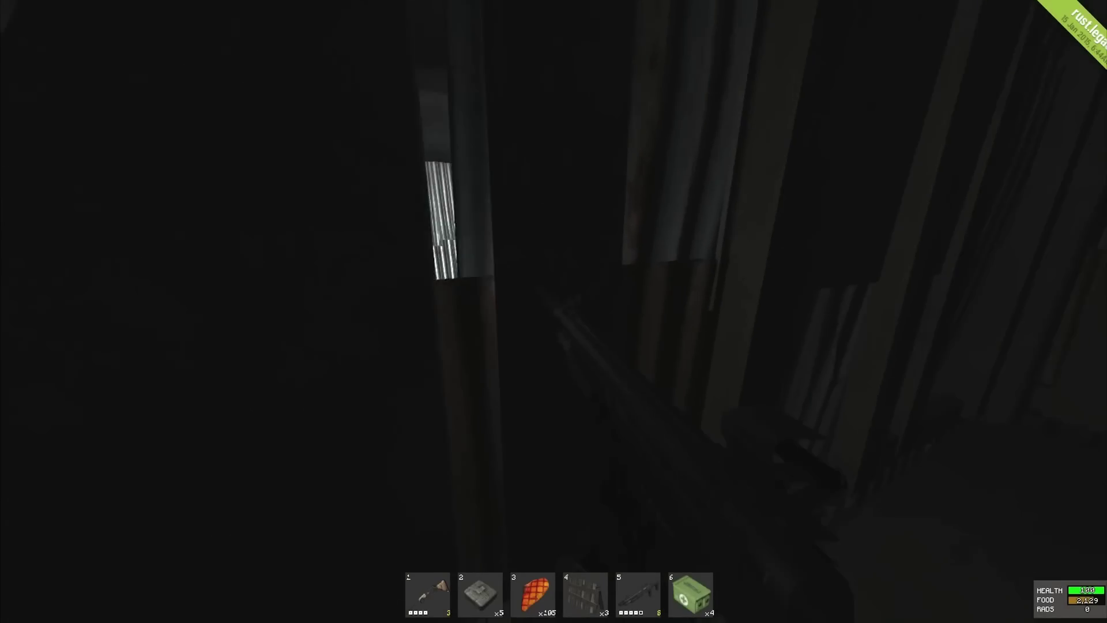
key("w")
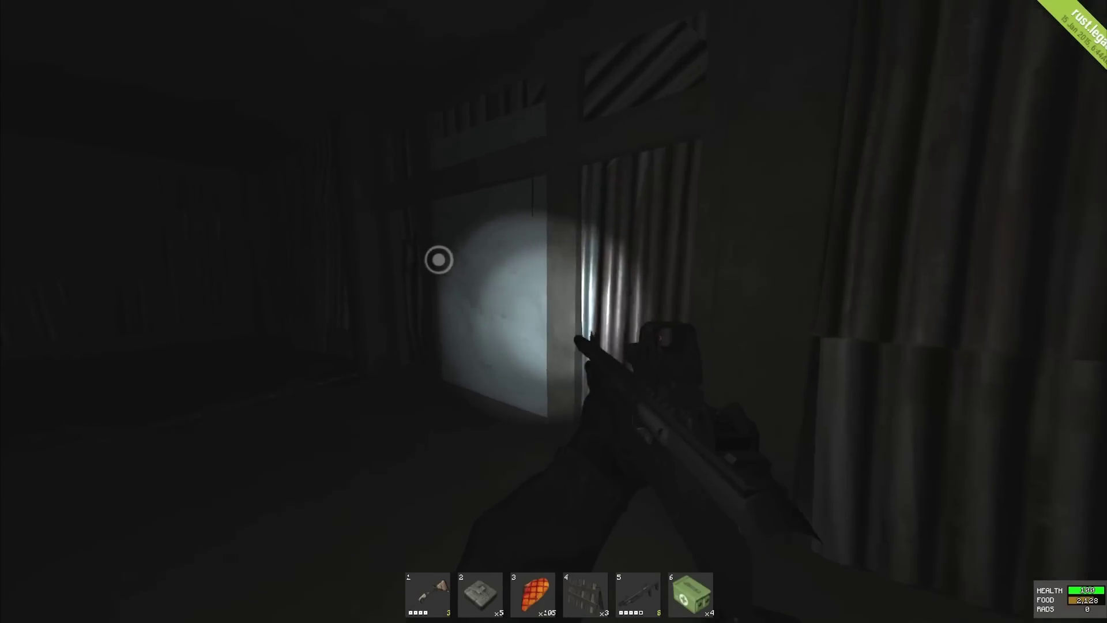
Step: Pass the door into the darker passages and advance until a distant figure appears
key("e")
key("w")
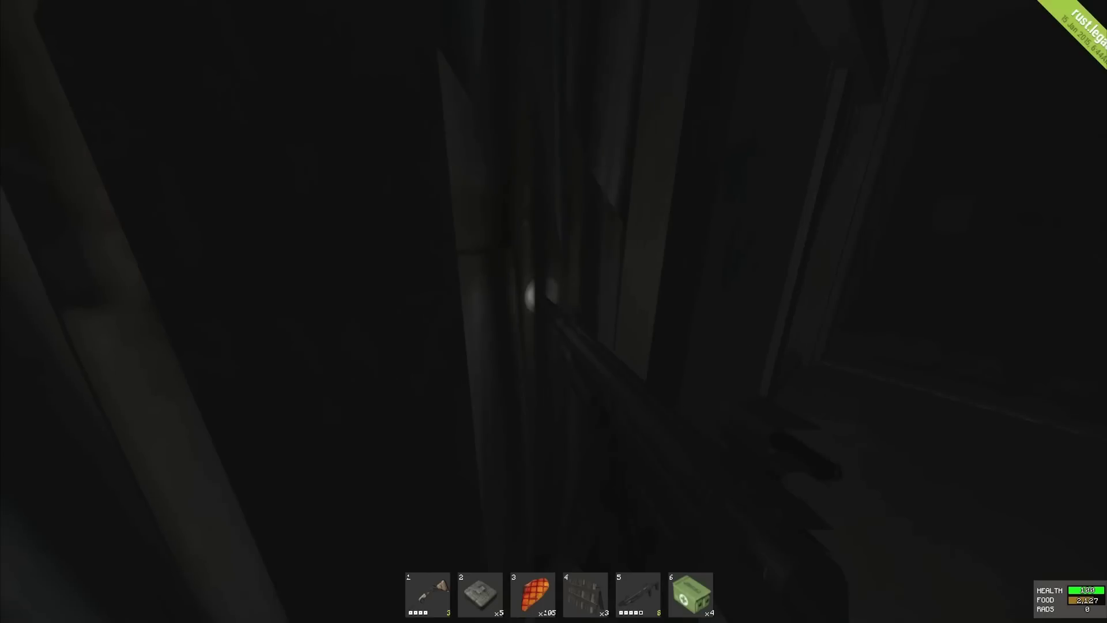
key("w")
key("w")
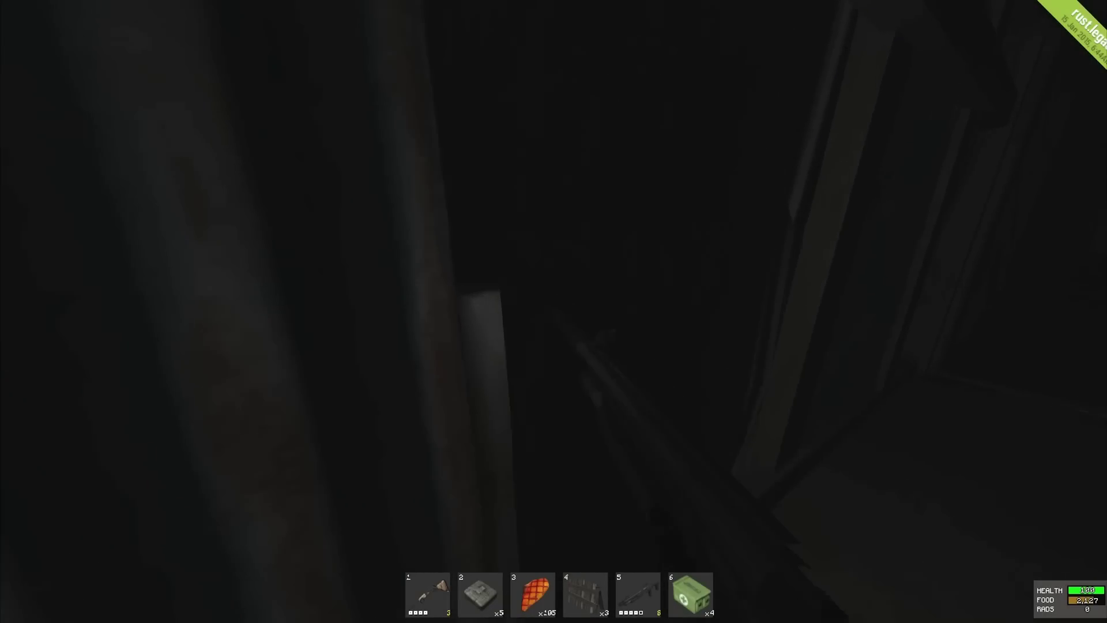
key("w")
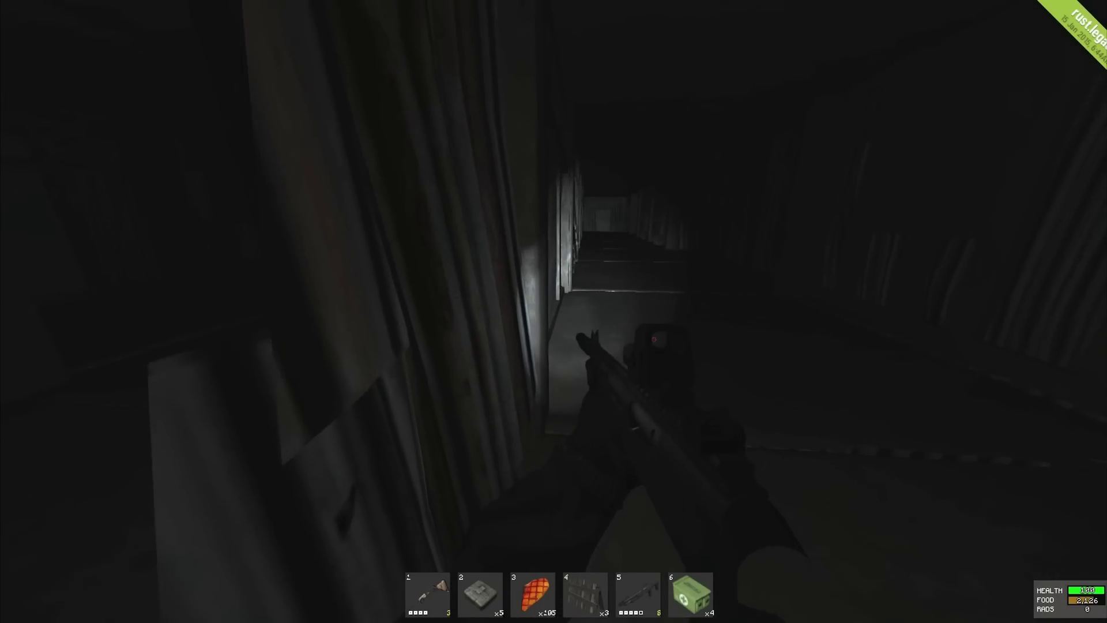
key("w")
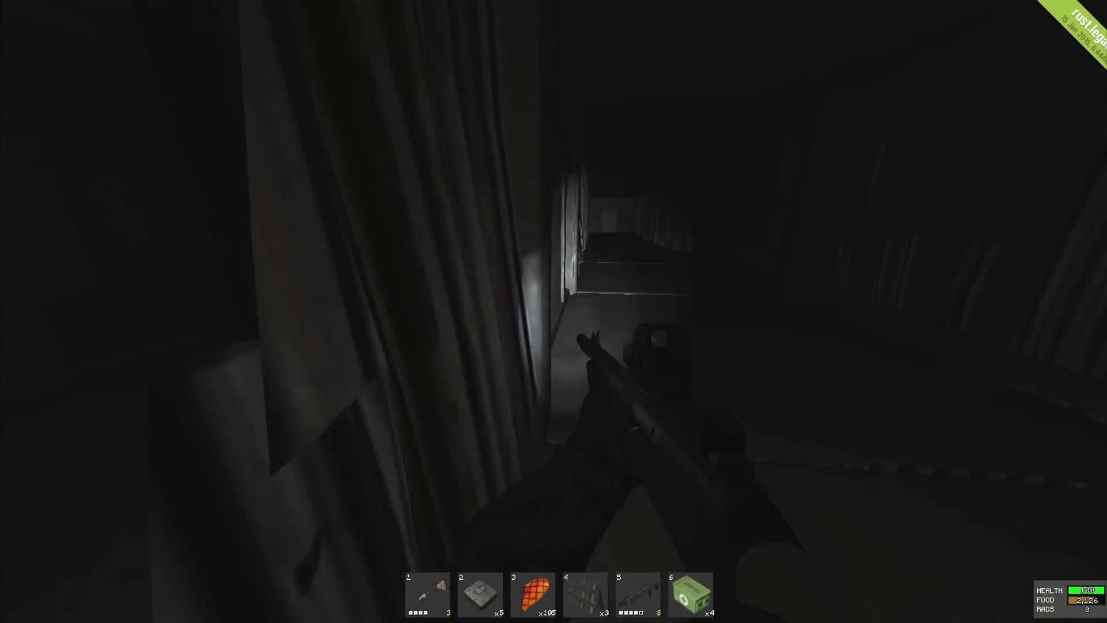
key("w")
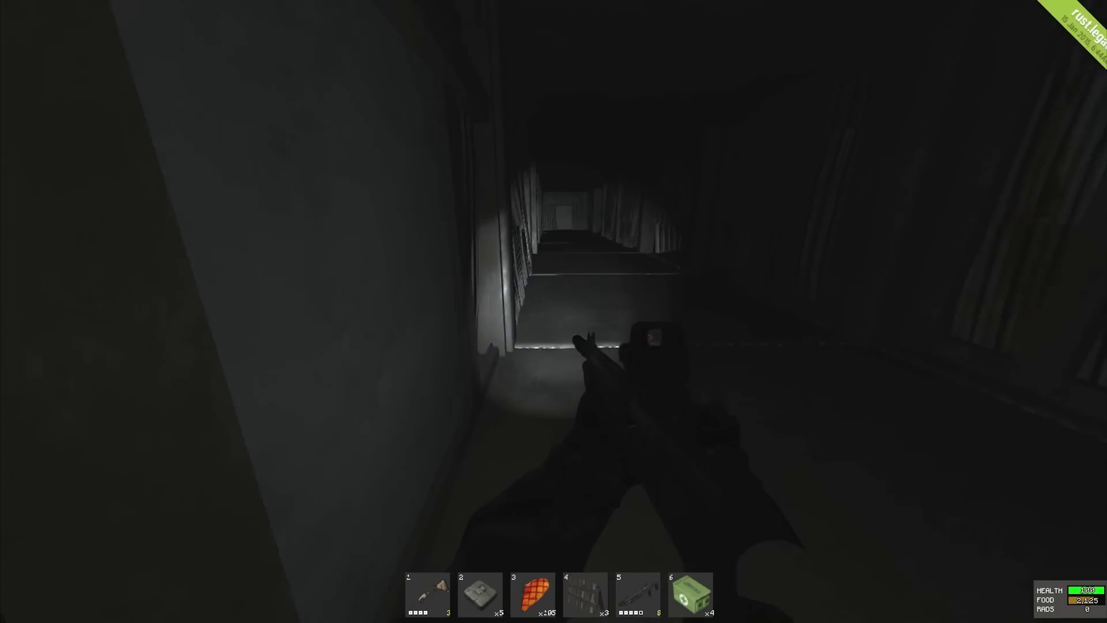
key("w")
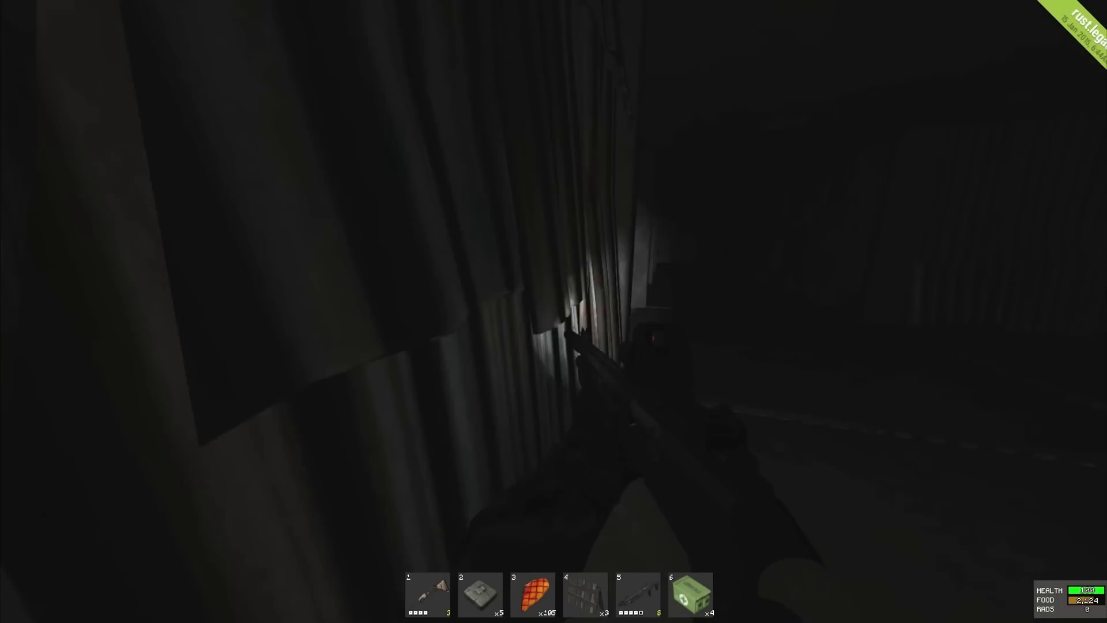
key("w")
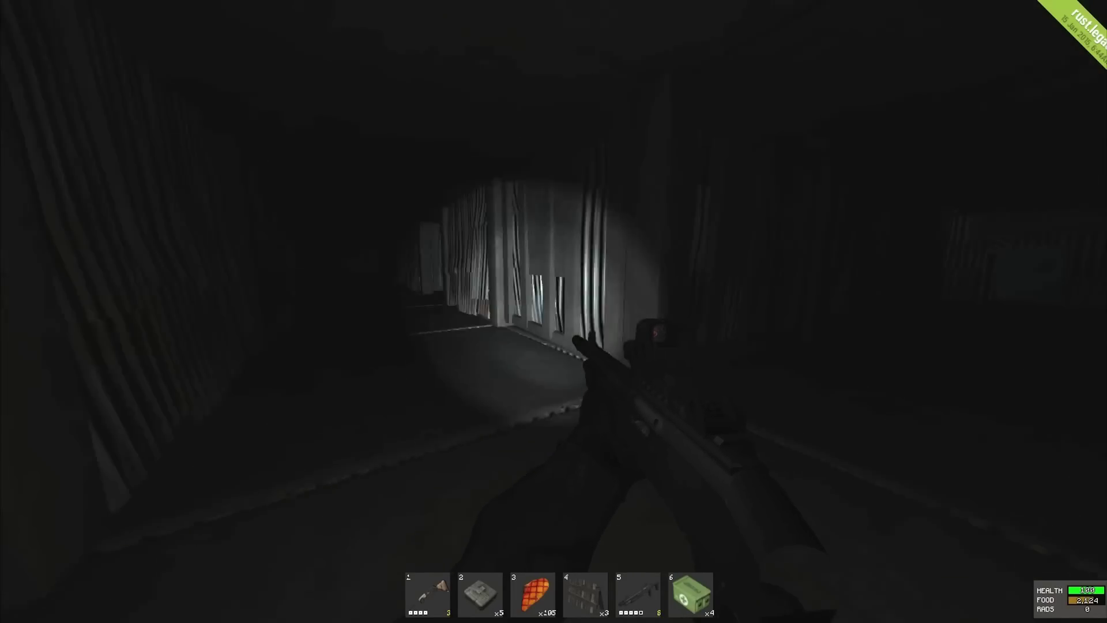
key("w")
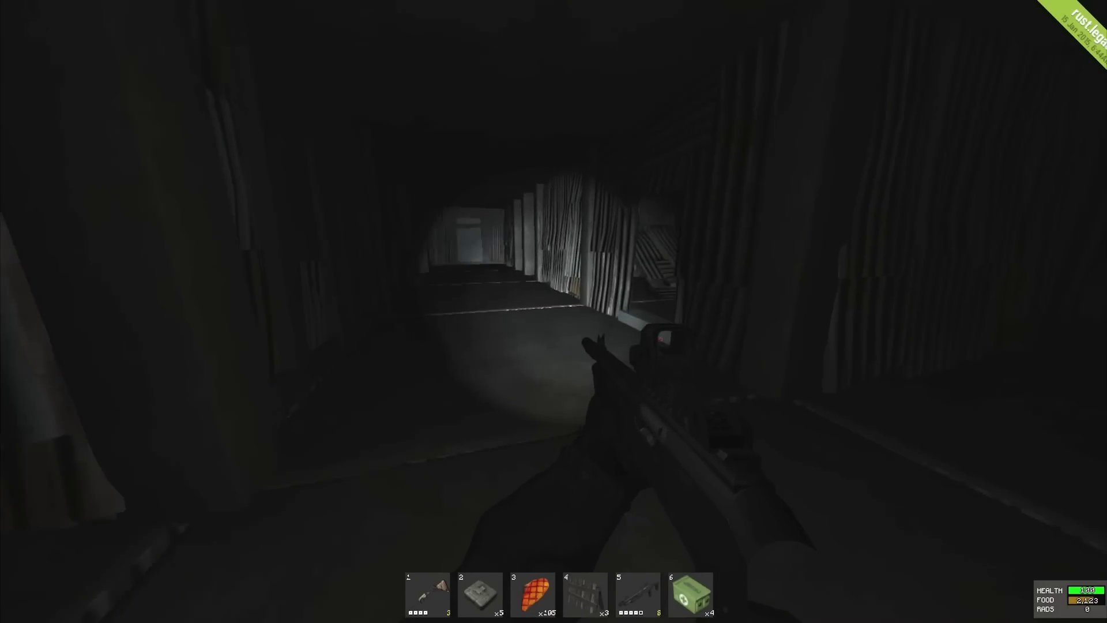
key("w")
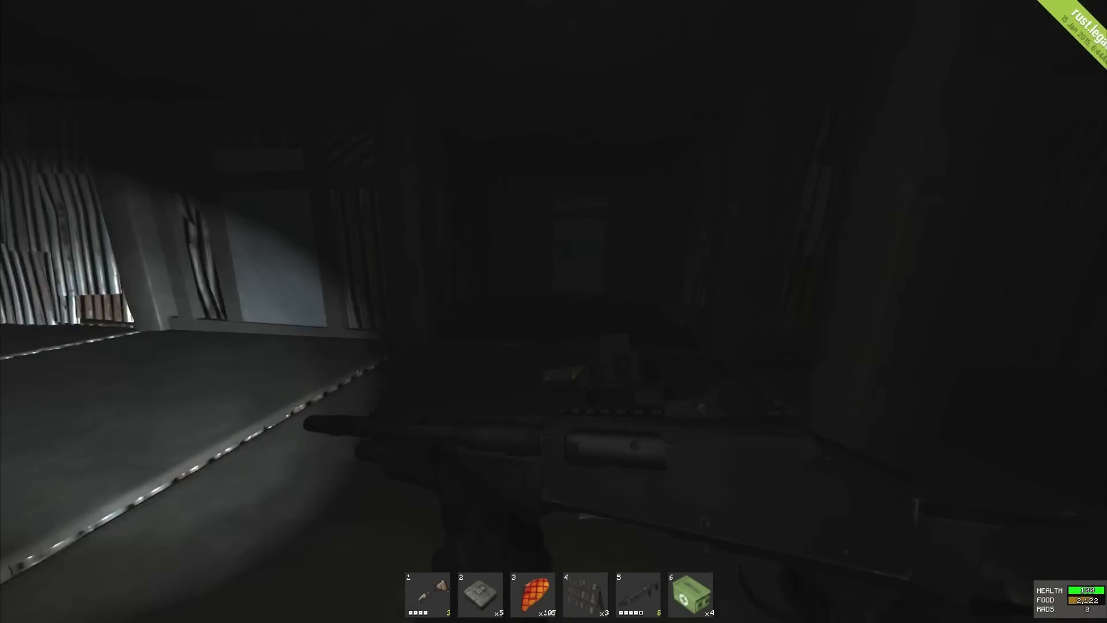
key("w")
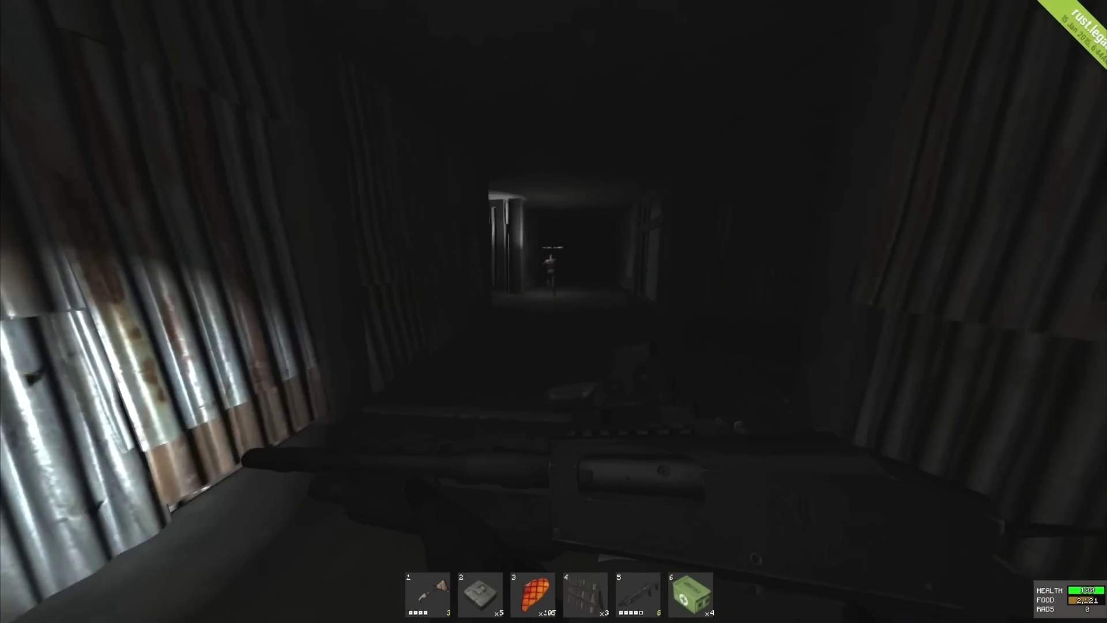
Step: Follow the other player along the corridor
key("w")
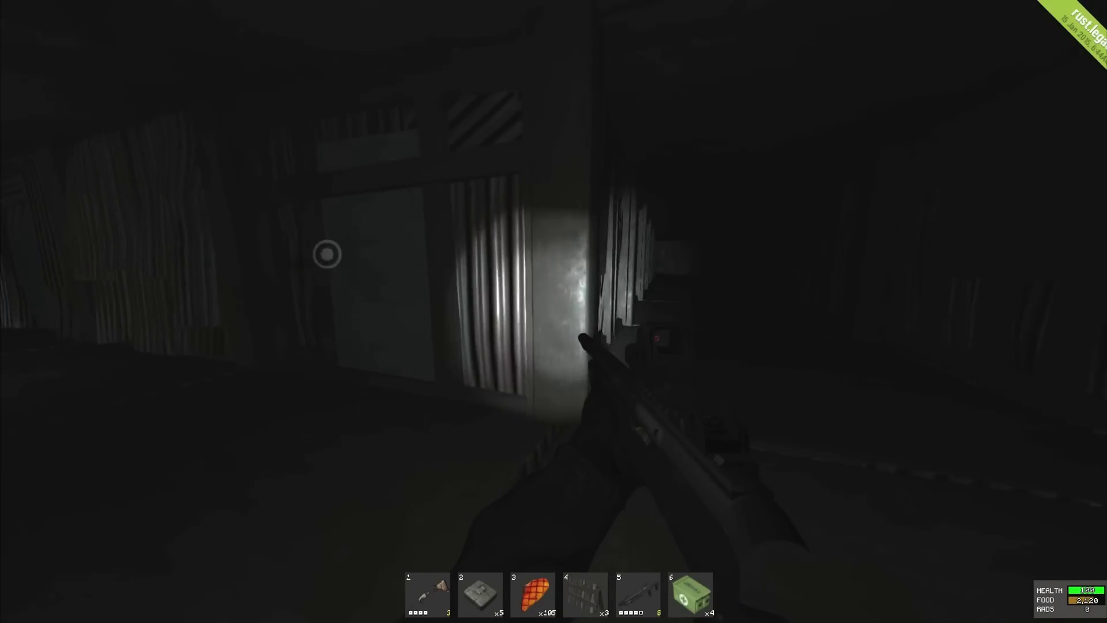
key("w")
key("w")
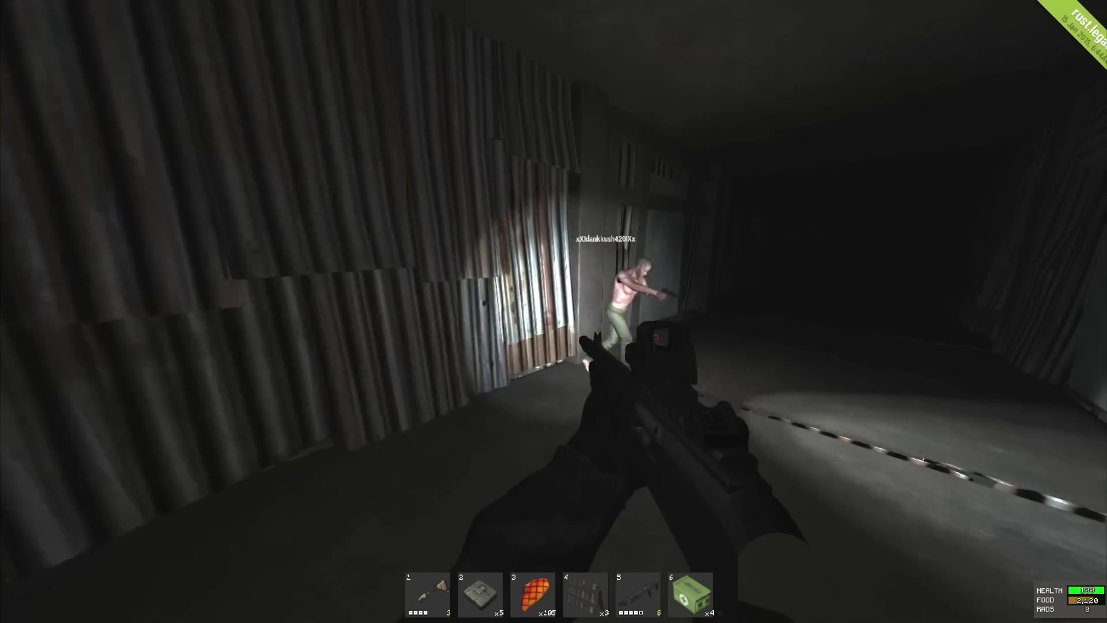
key("w")
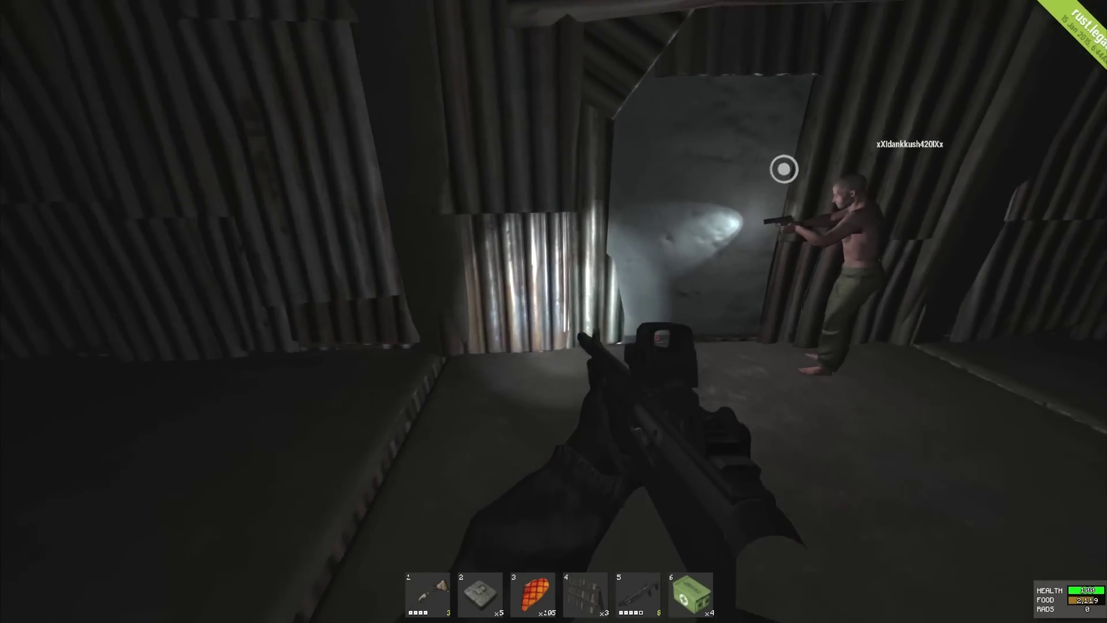
key("w")
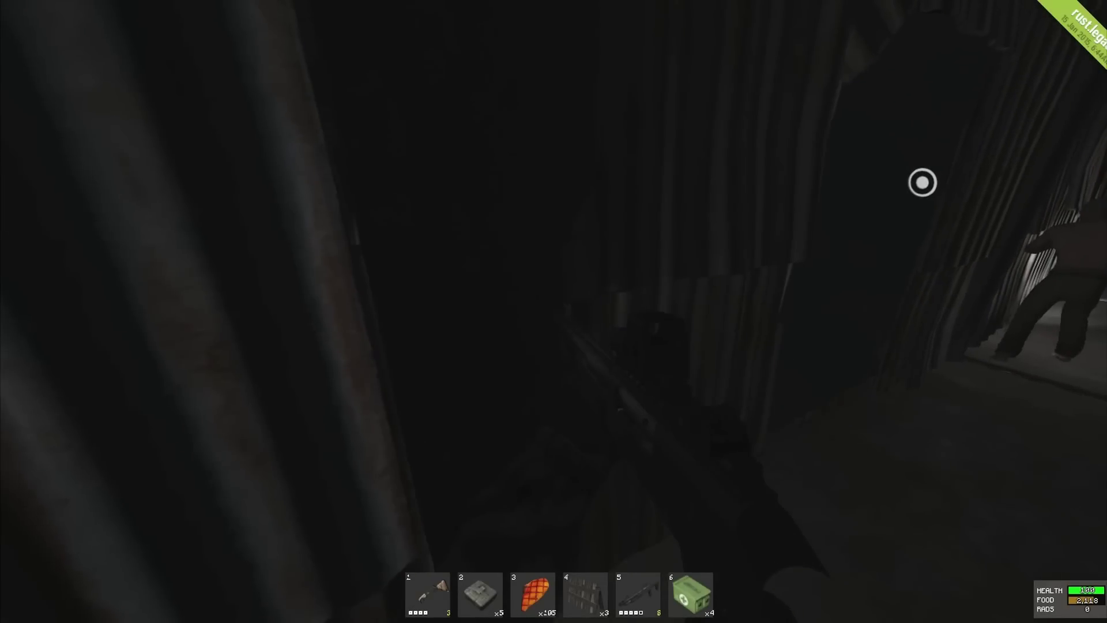
key("w")
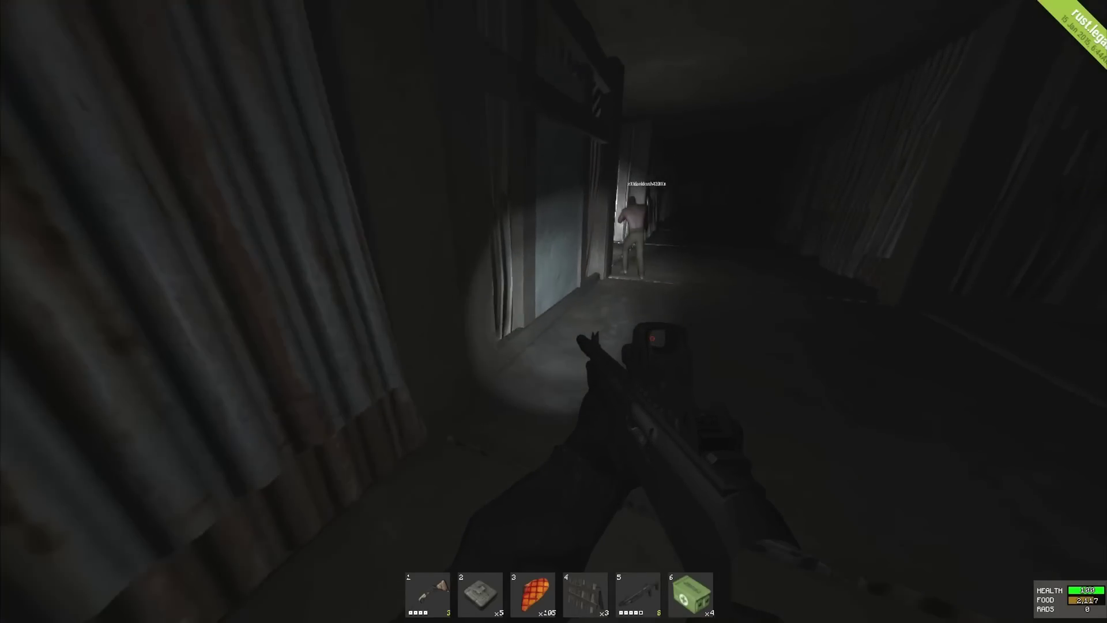
key("w")
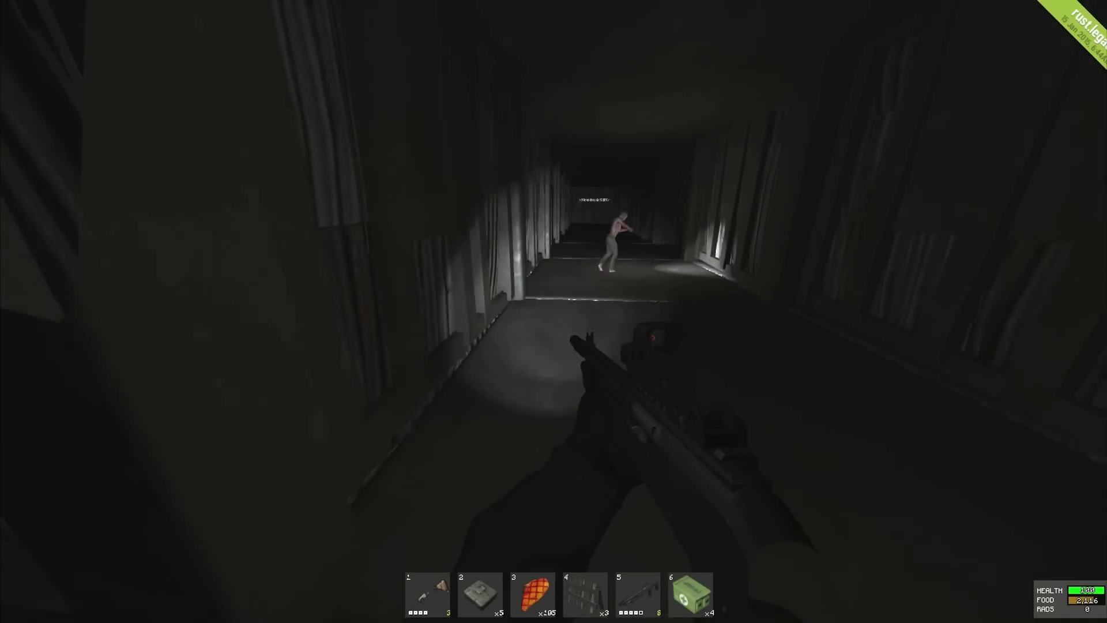
Step: Keep the teammate in view around the corners and reach the inner metal door
key("w")
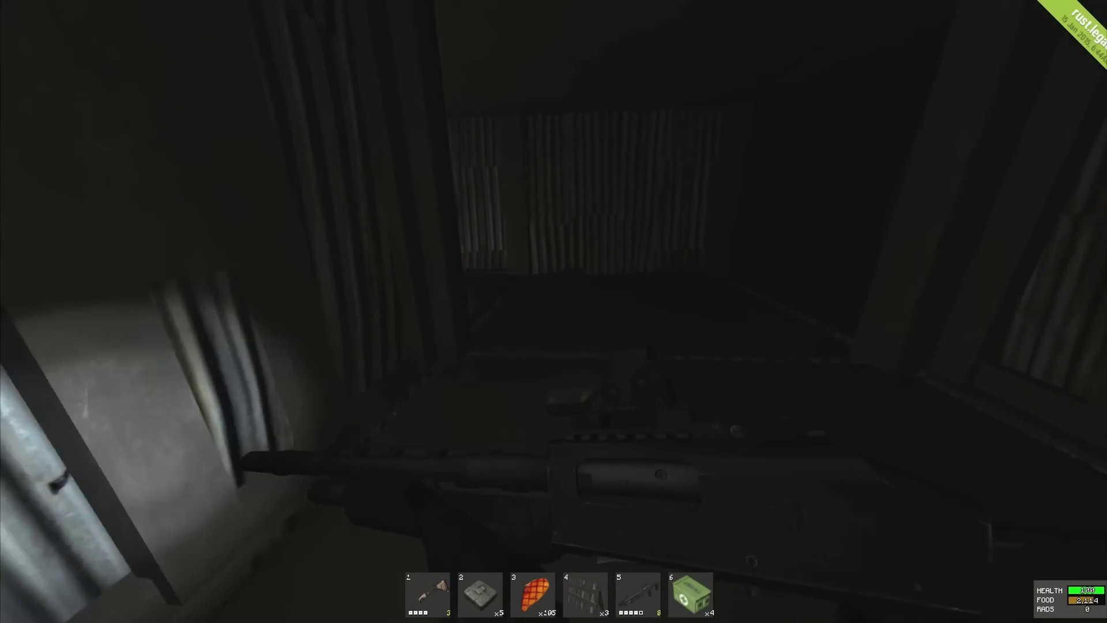
key("w")
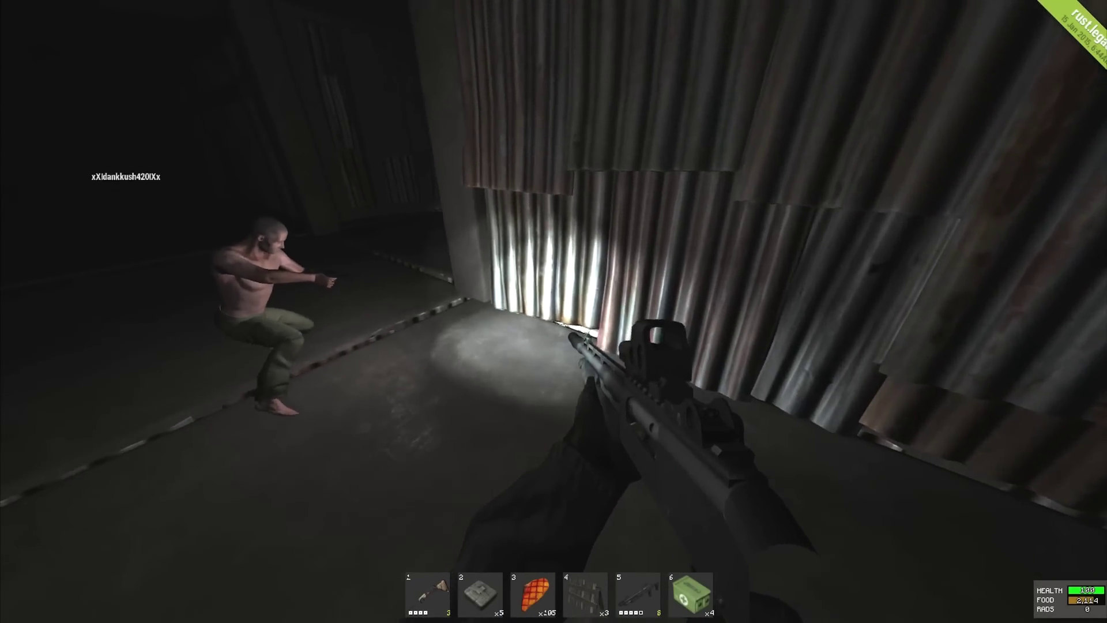
key("w")
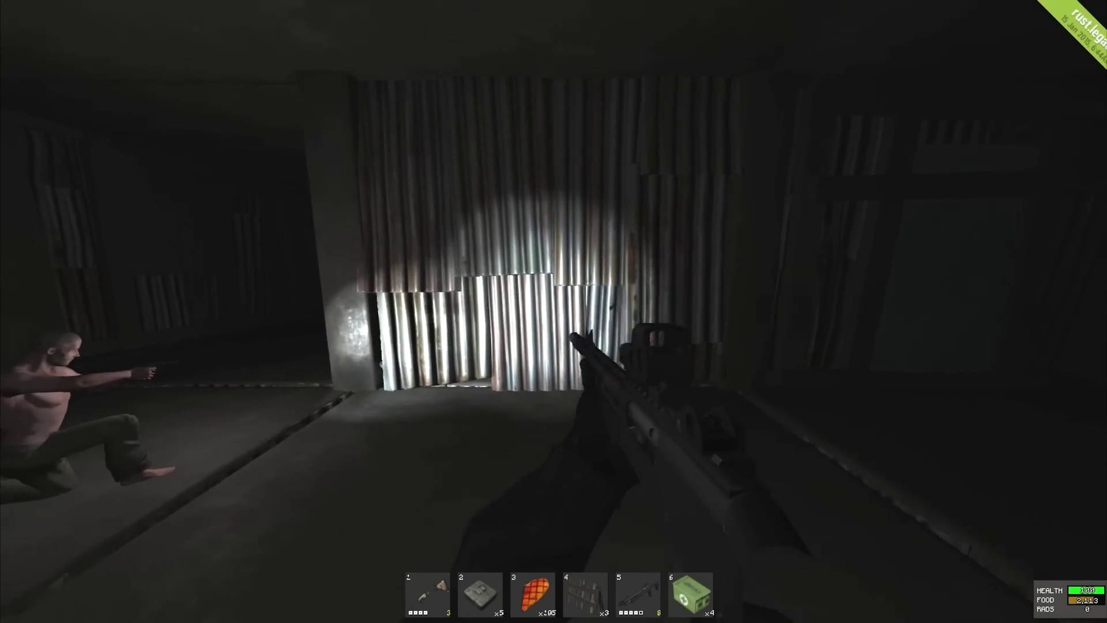
key("w")
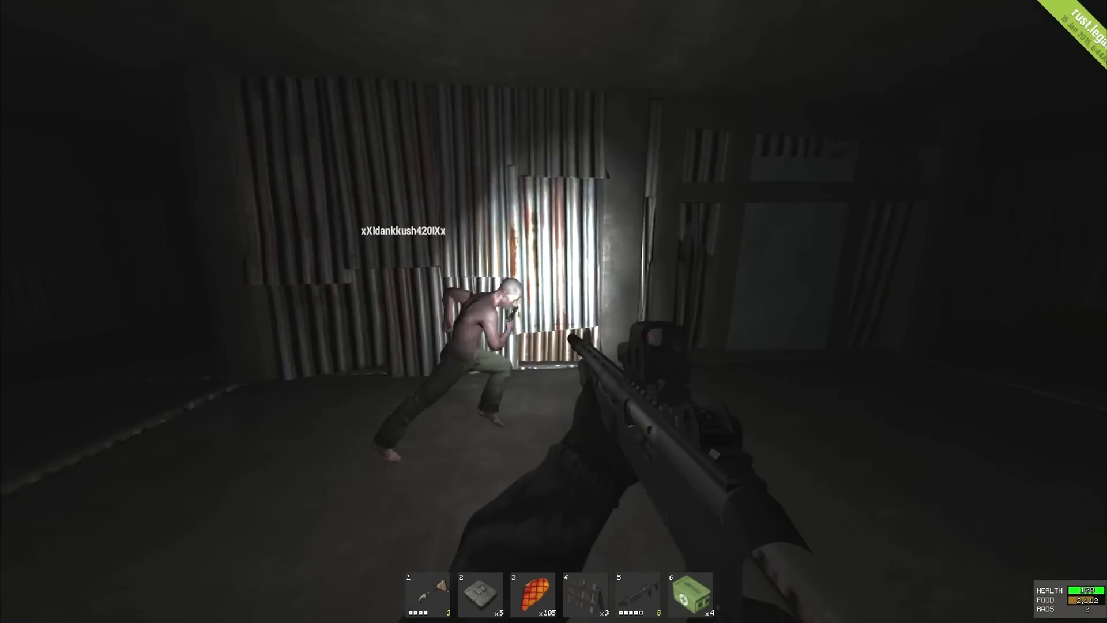
key("w")
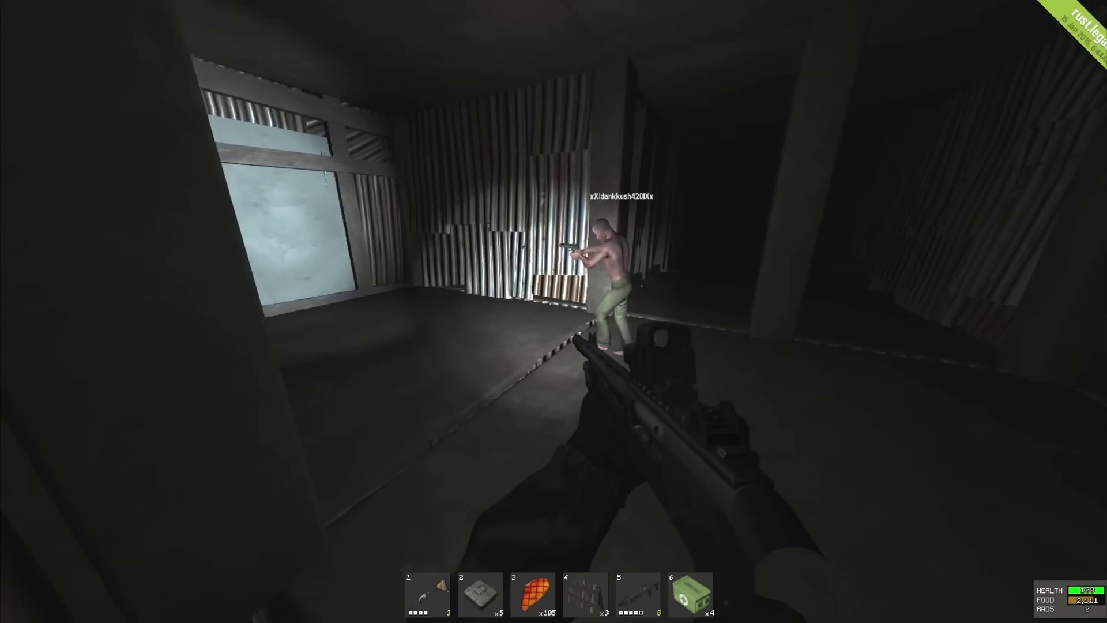
key("w")
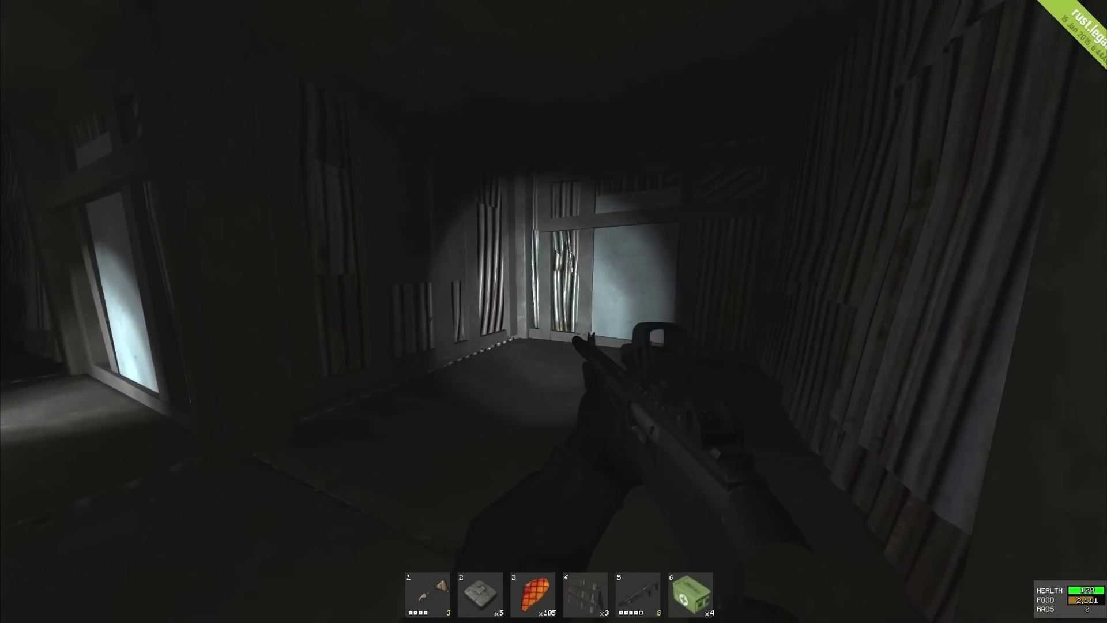
key("w")
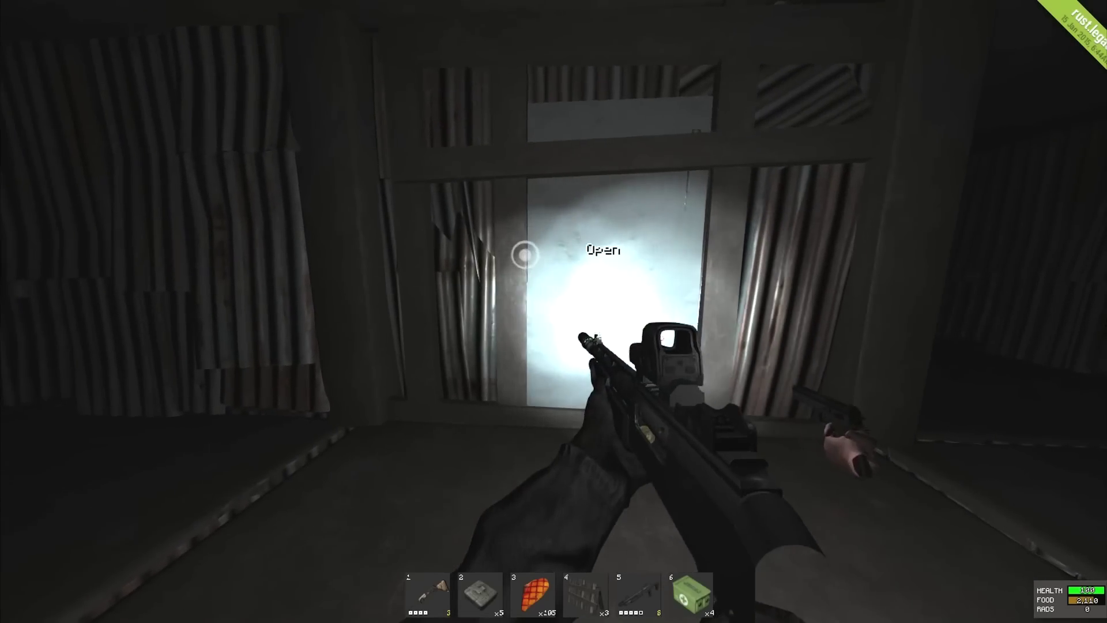
Step: Plant C4 from slot 6 on the door, rearm the slot-5 rifle, and enter
key("6")
key("w")
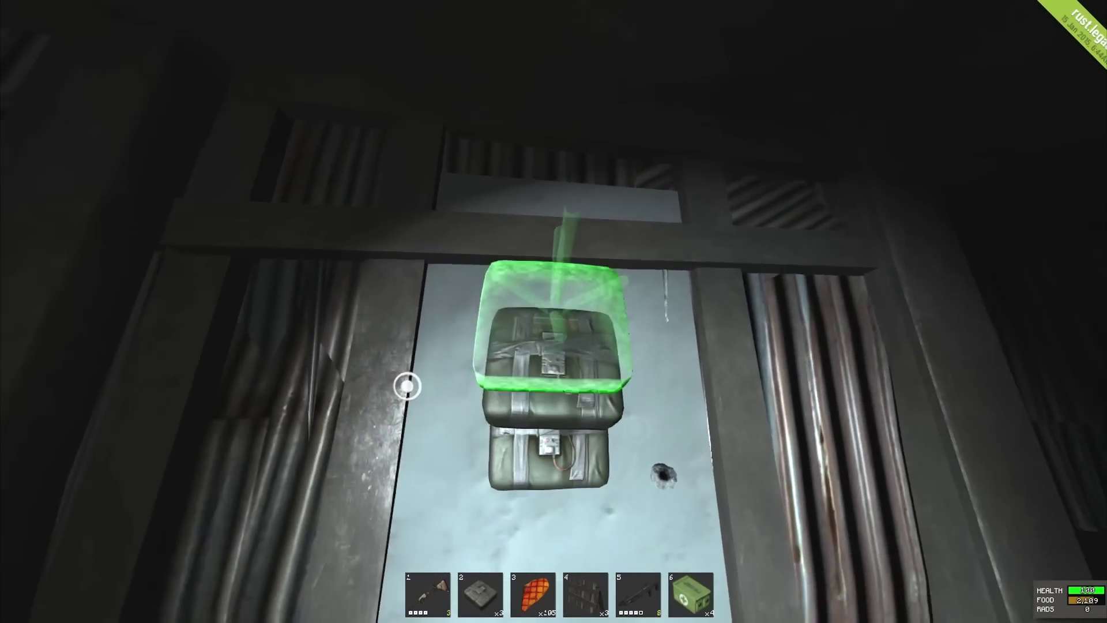
left_click(554, 312)
key("s")
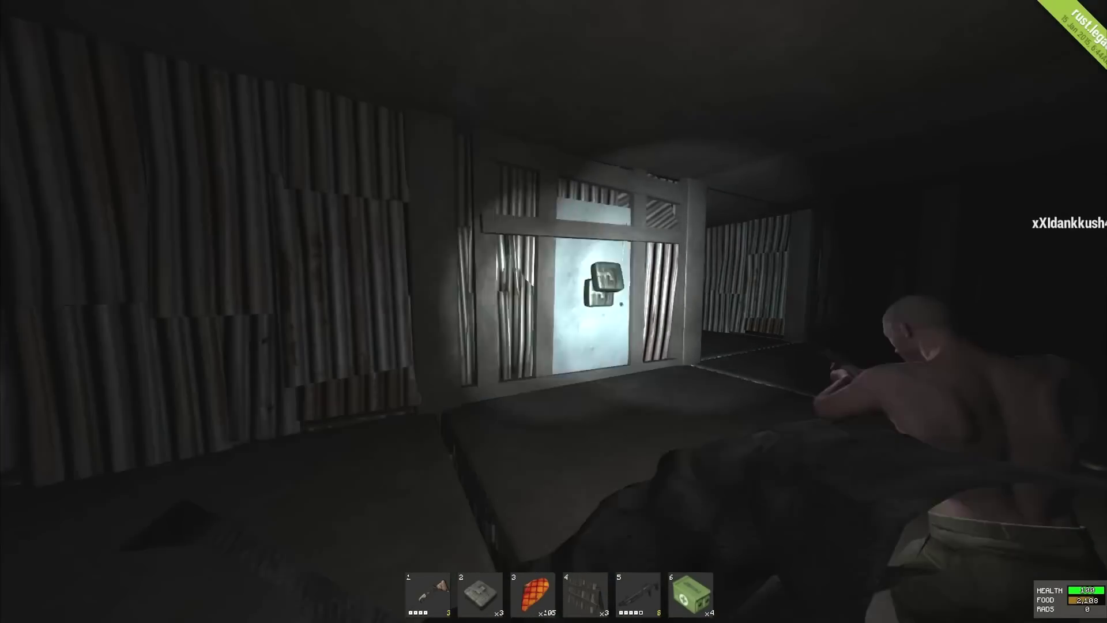
key("5")
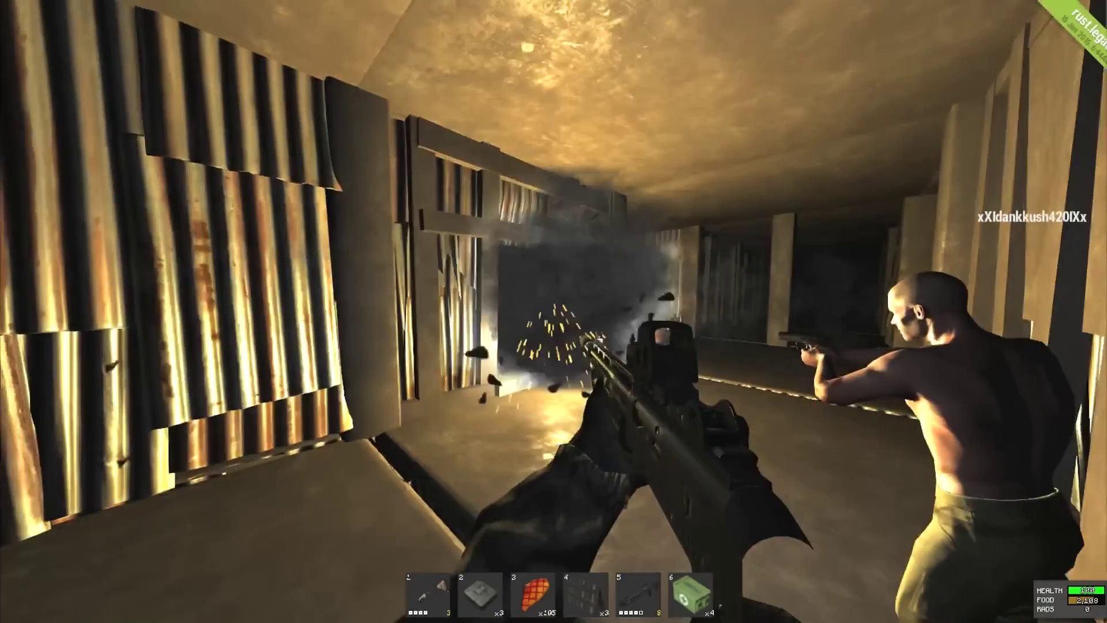
key("w")
key("w")
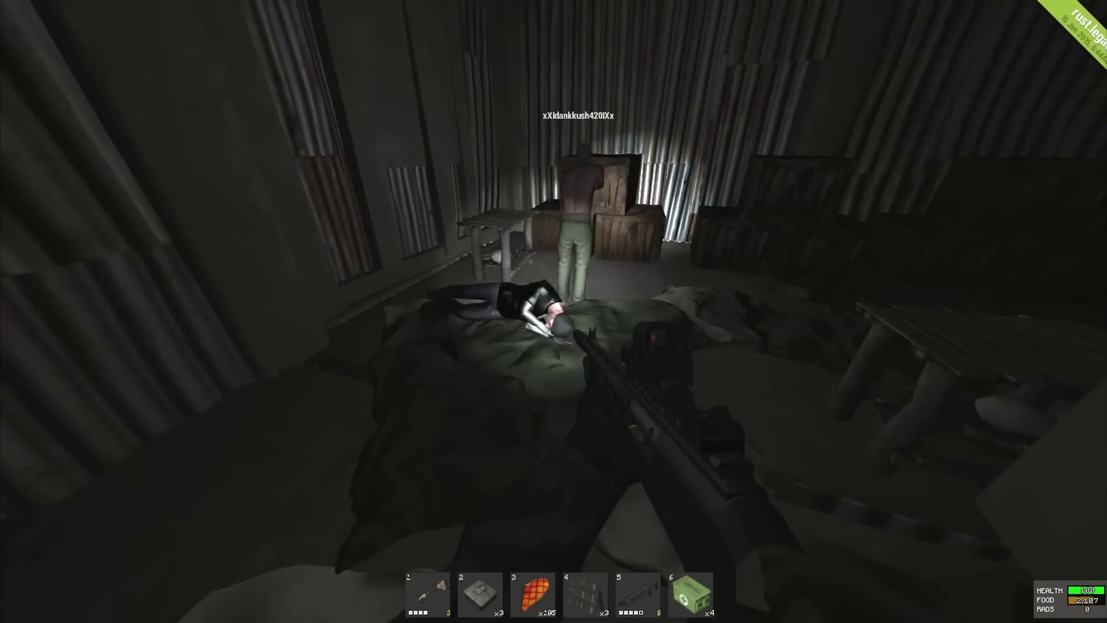
Step: Search the first crates in the room, finding one empty
key("w")
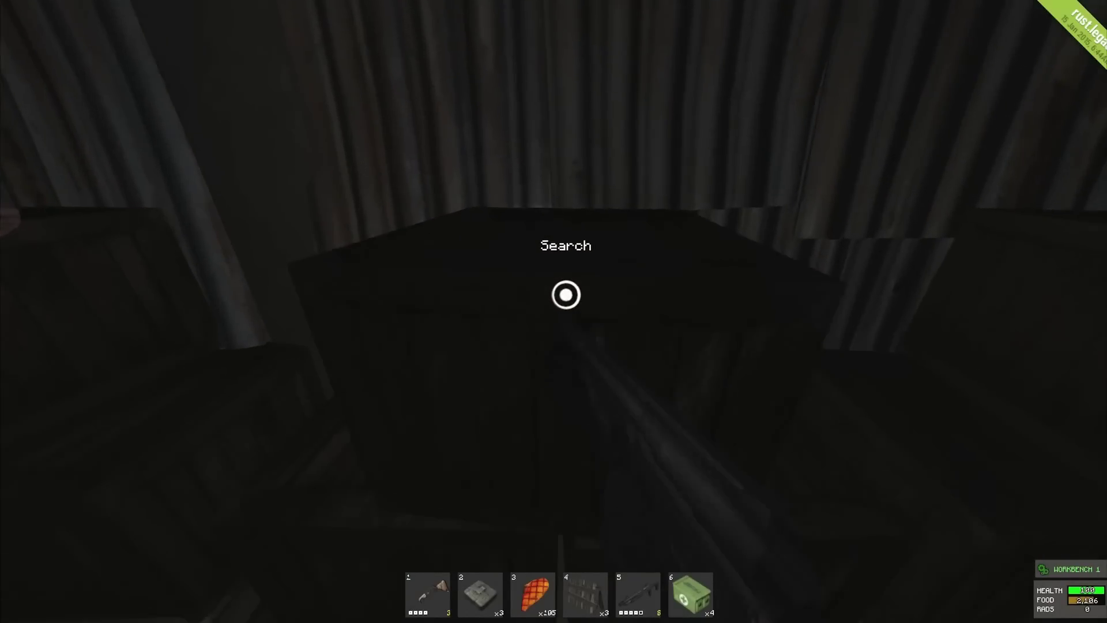
key("e")
key("Tab")
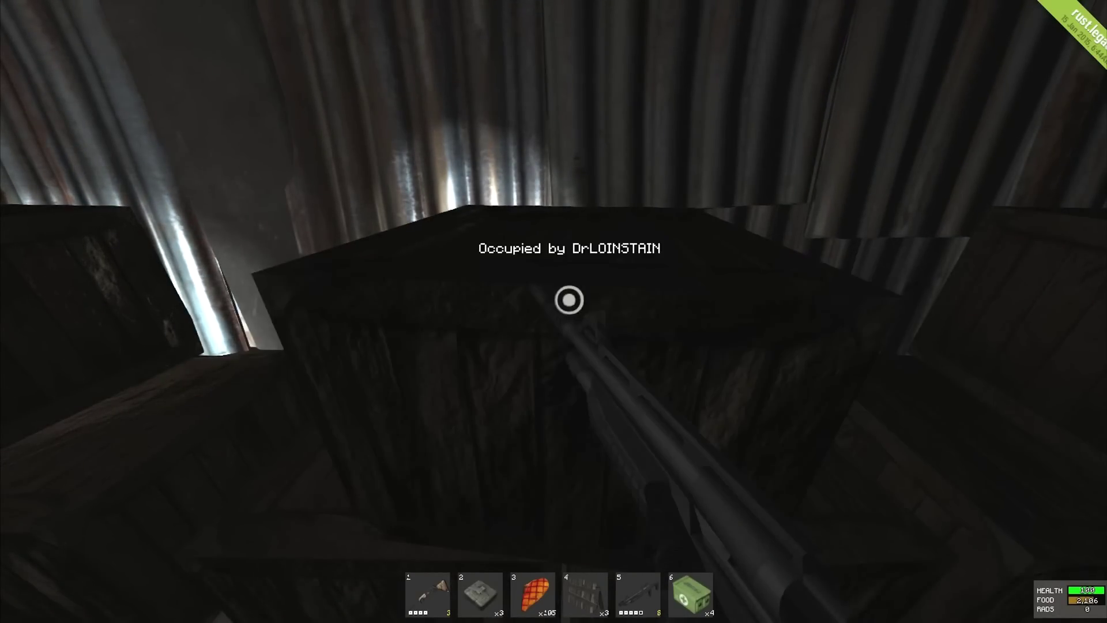
key("e")
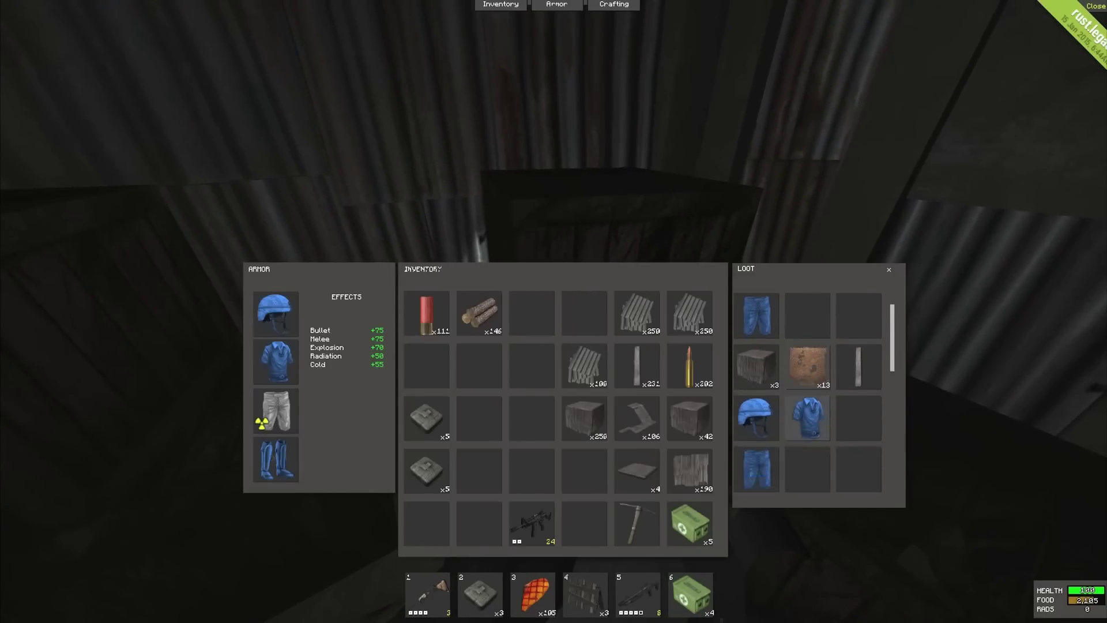
key("Tab")
key("e")
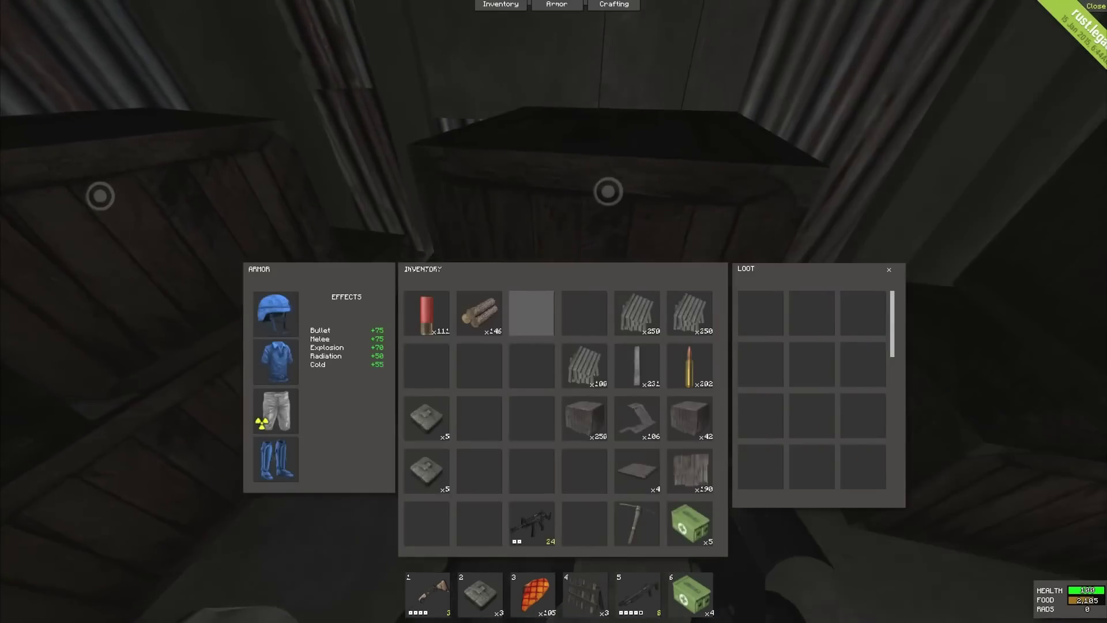
key("Tab")
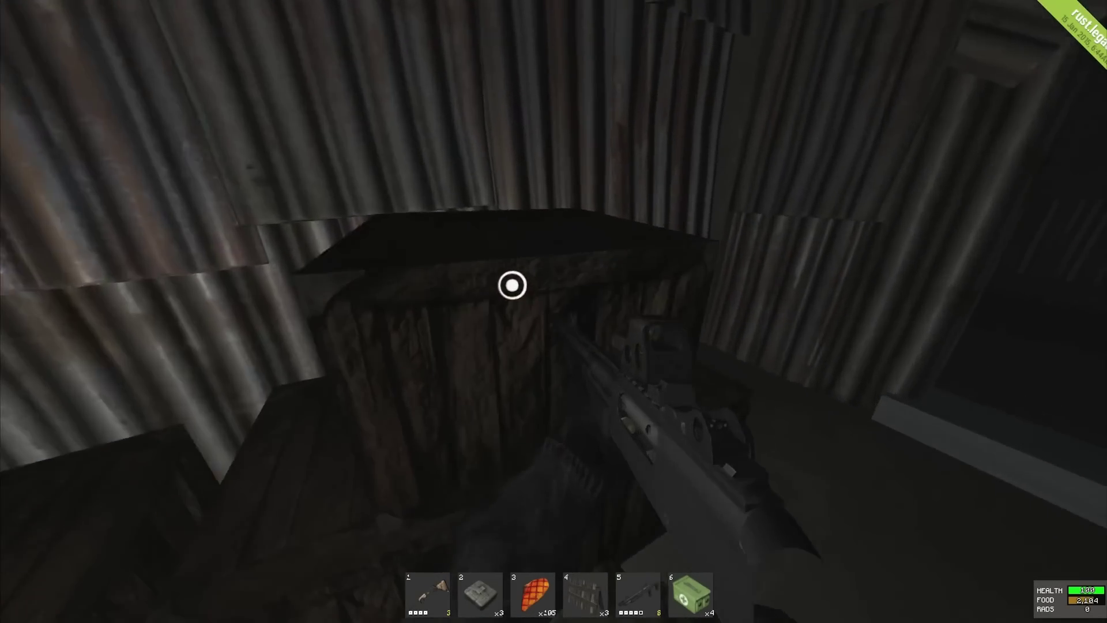
Step: Check the nearby crates, including one full of blue helmets
key("e")
key("Tab")
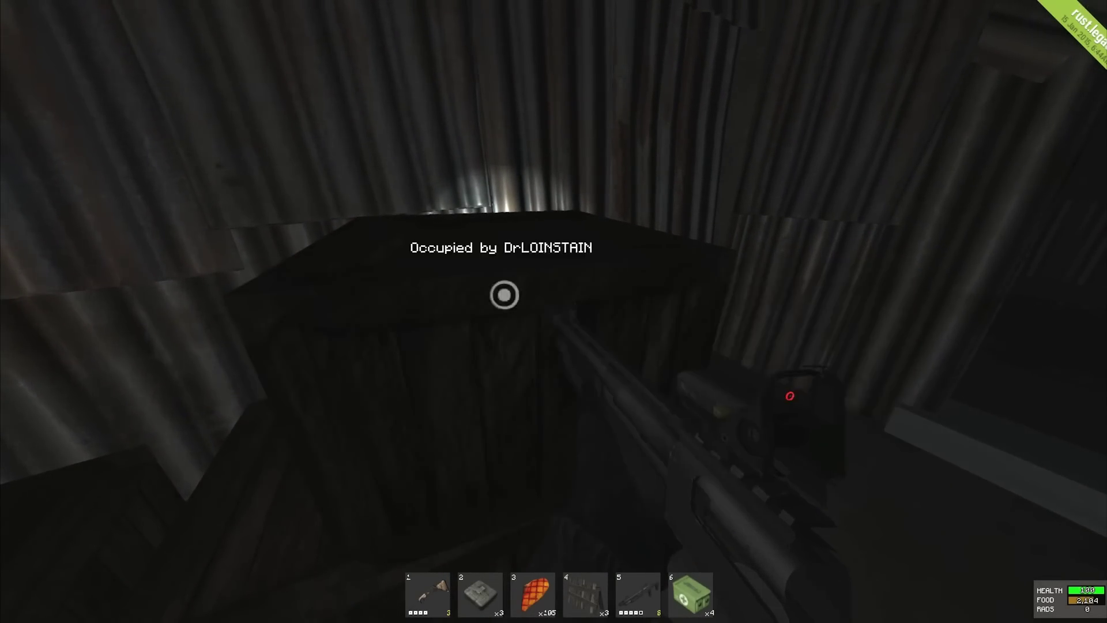
key("e")
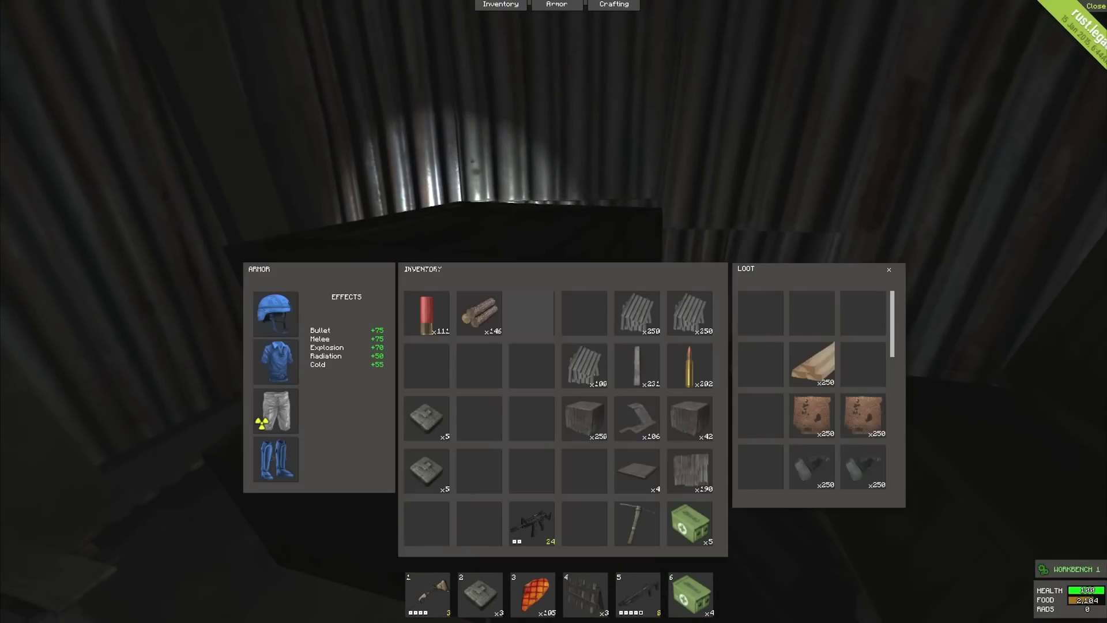
key("Tab")
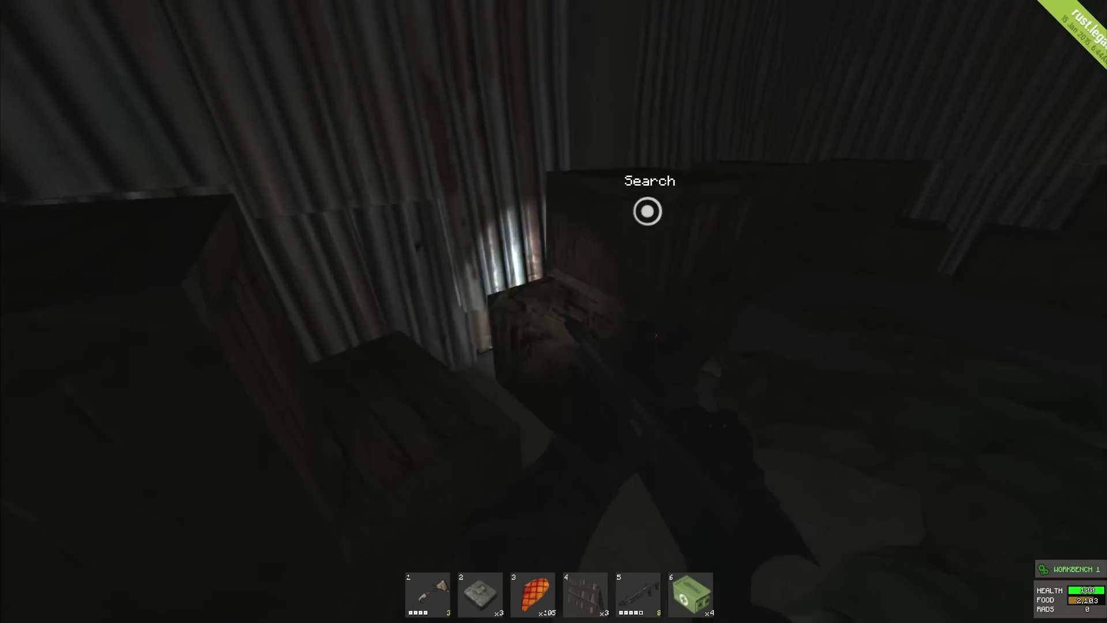
key("e")
scroll(814, 398, "down", 3)
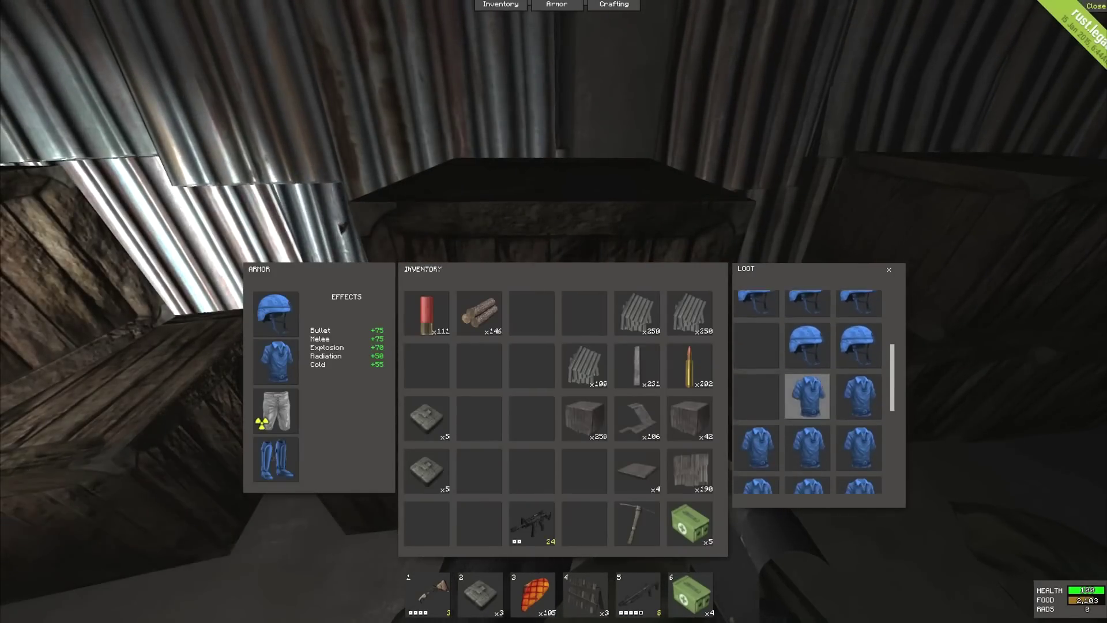
key("Tab")
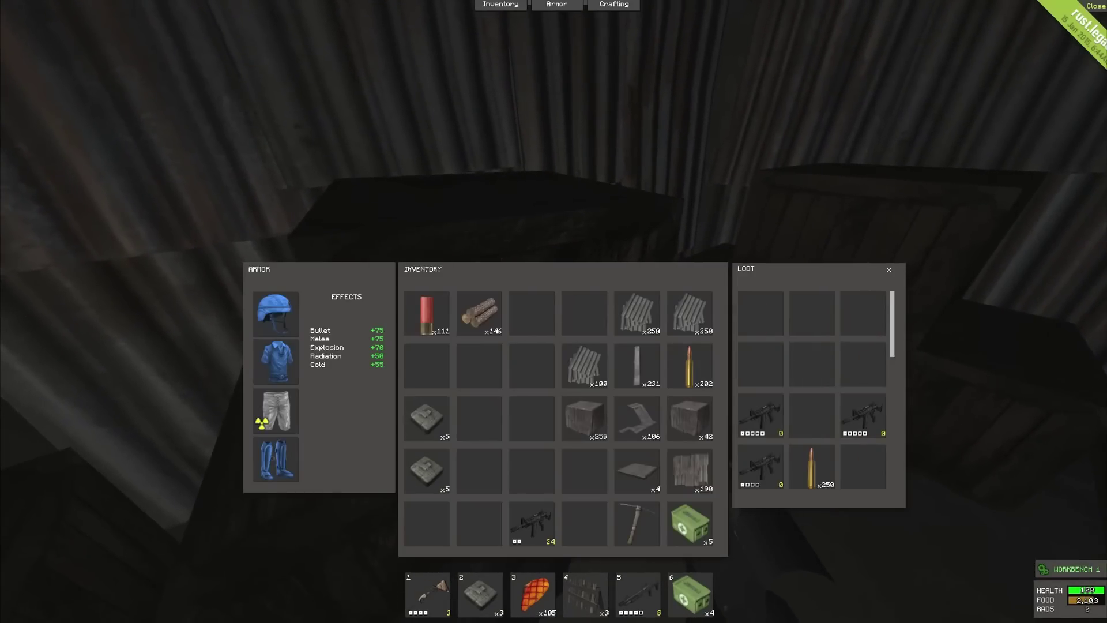
Step: Open the crate of M4 rifles, then search the crate under the dead body
key("Tab")
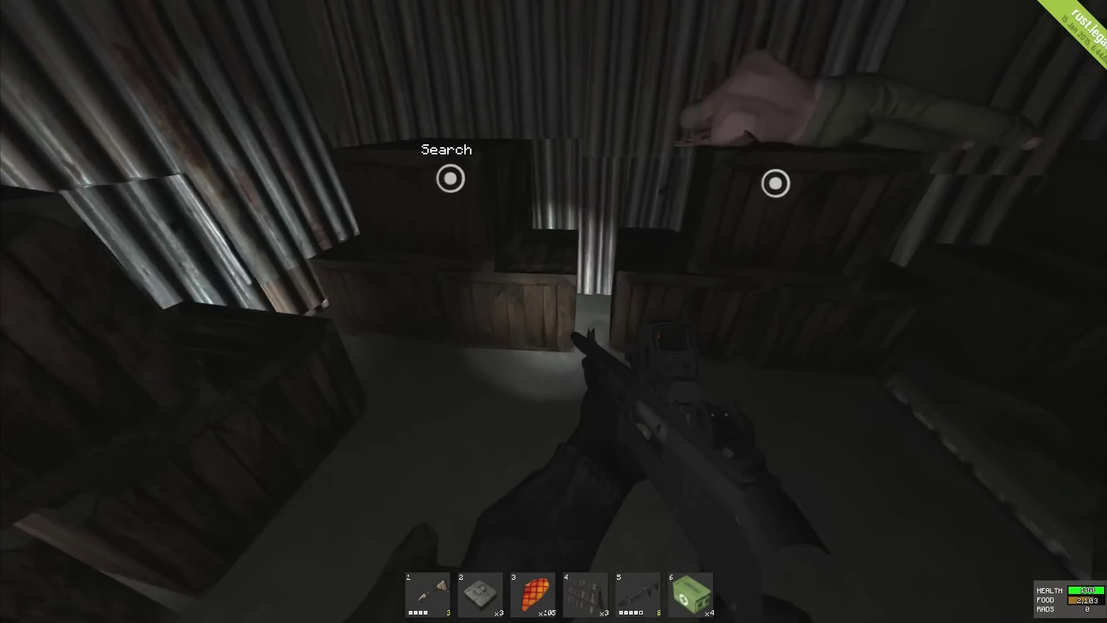
key("e")
scroll(832, 390, "down", 2)
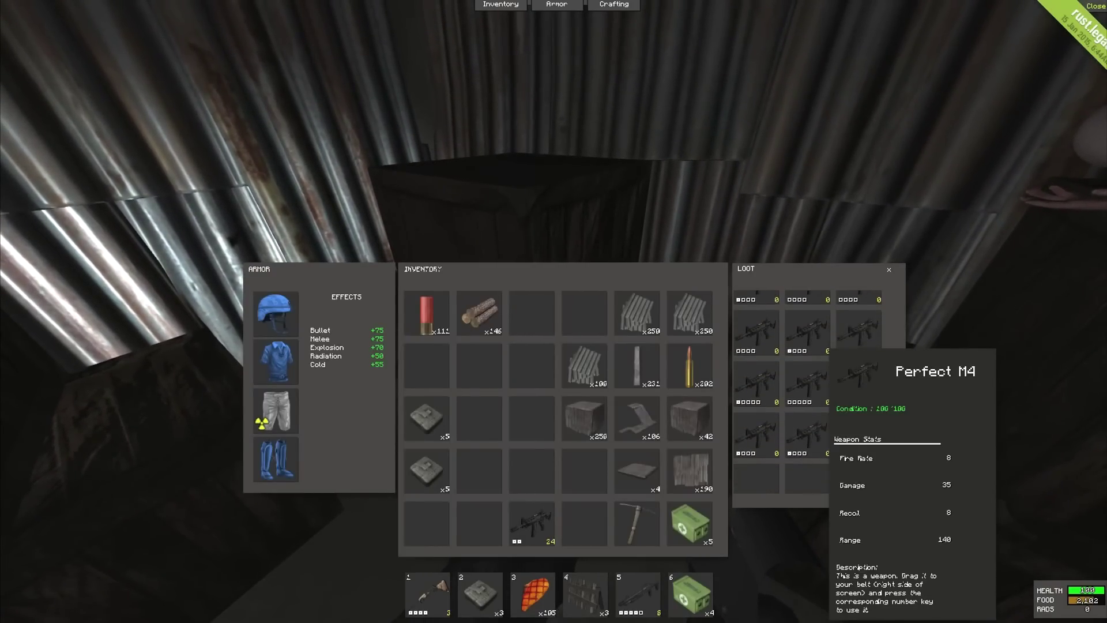
scroll(831, 389, "down", 1)
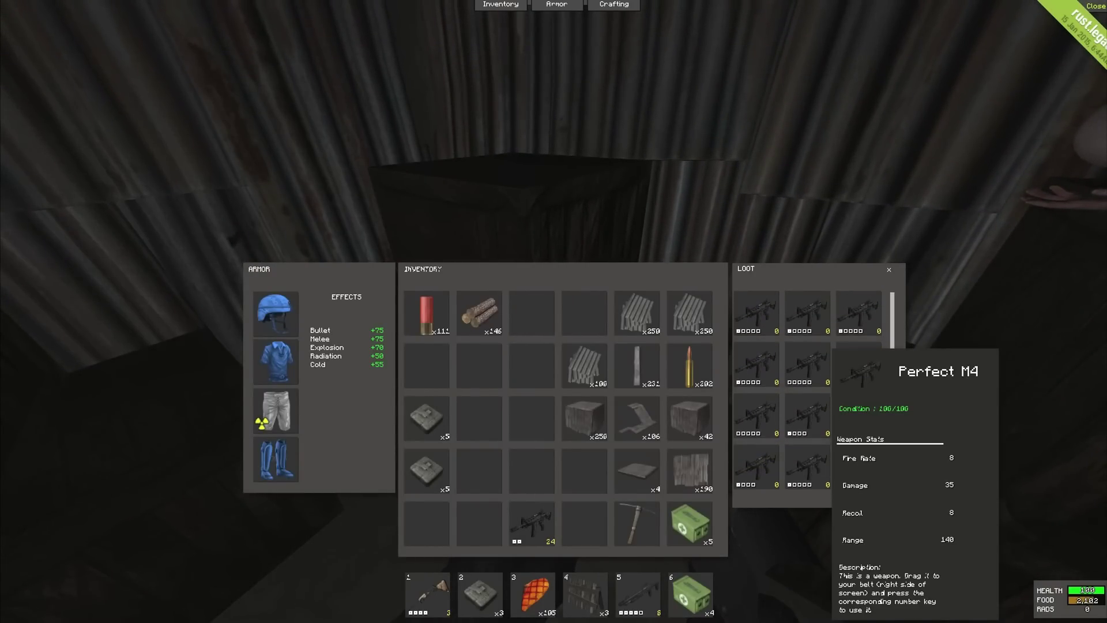
key("Tab")
key("e")
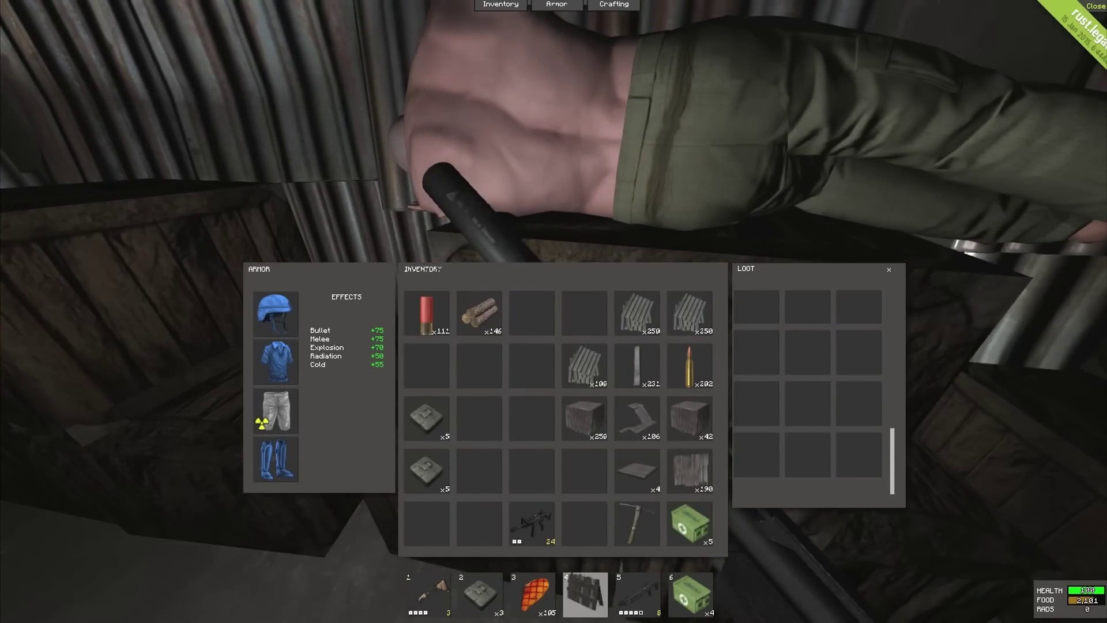
Step: Move the three-item stack off the belt and drop the sleeping bags on the floor
left_click_drag(586, 594, 583, 524)
scroll(808, 408, "up", 1)
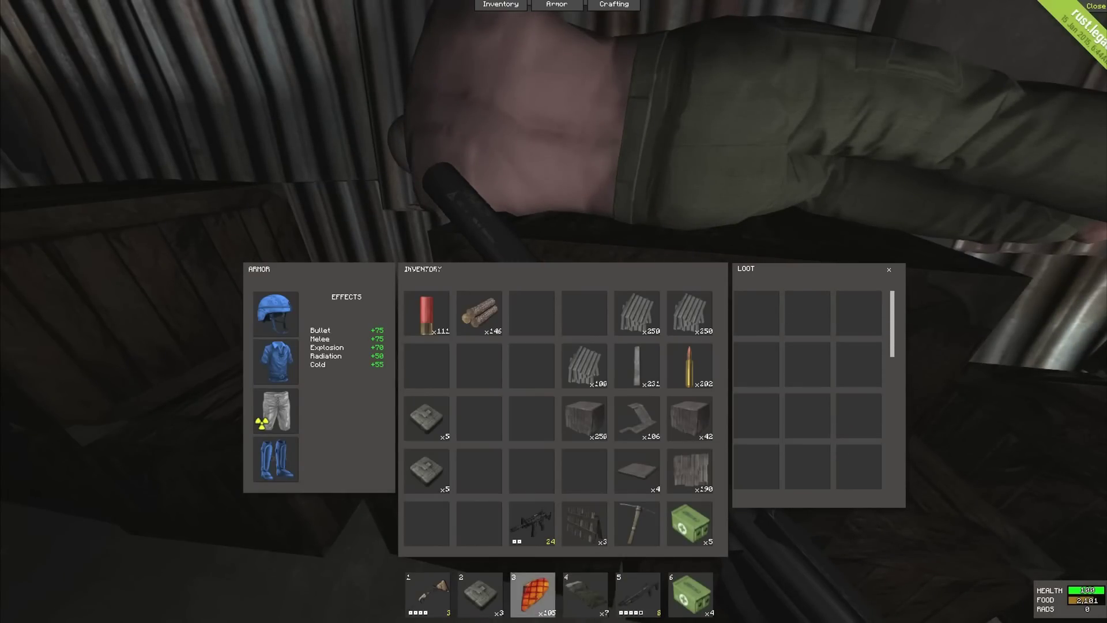
key("Tab")
key("3")
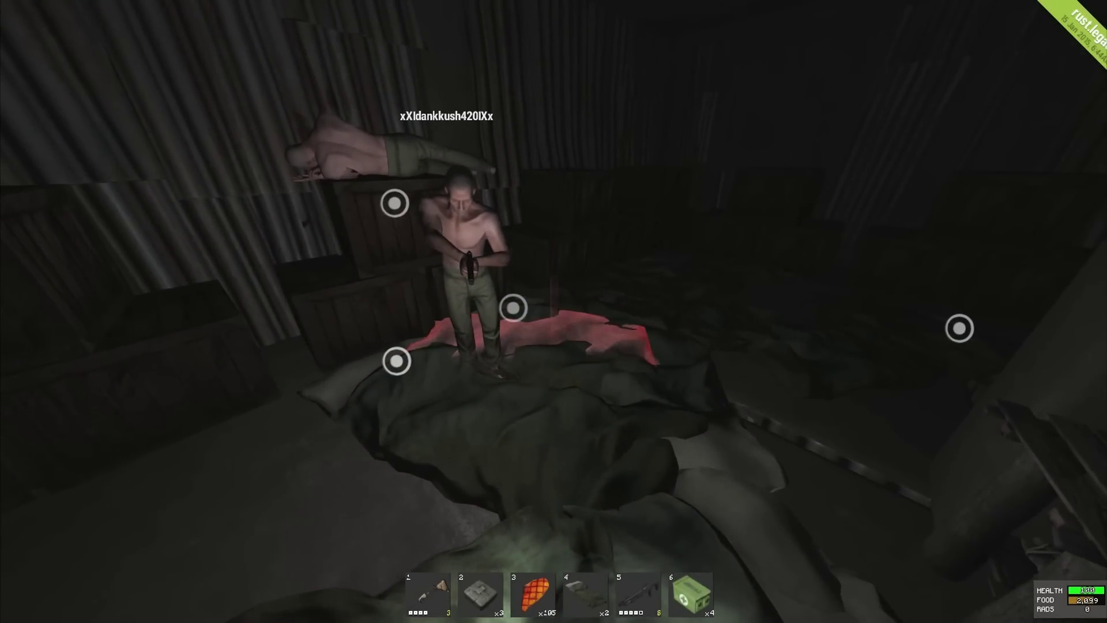
key("Tab")
left_click_drag(585, 593, 779, 519)
key("Tab")
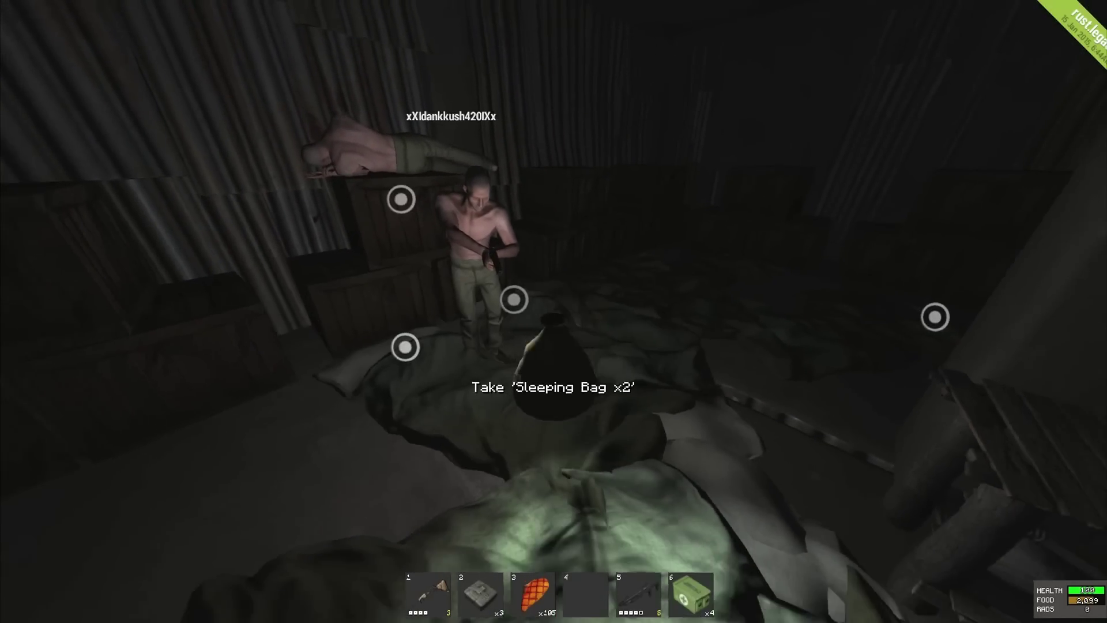
Step: Recheck the rifle crate and the empty crate beneath the body
key("e")
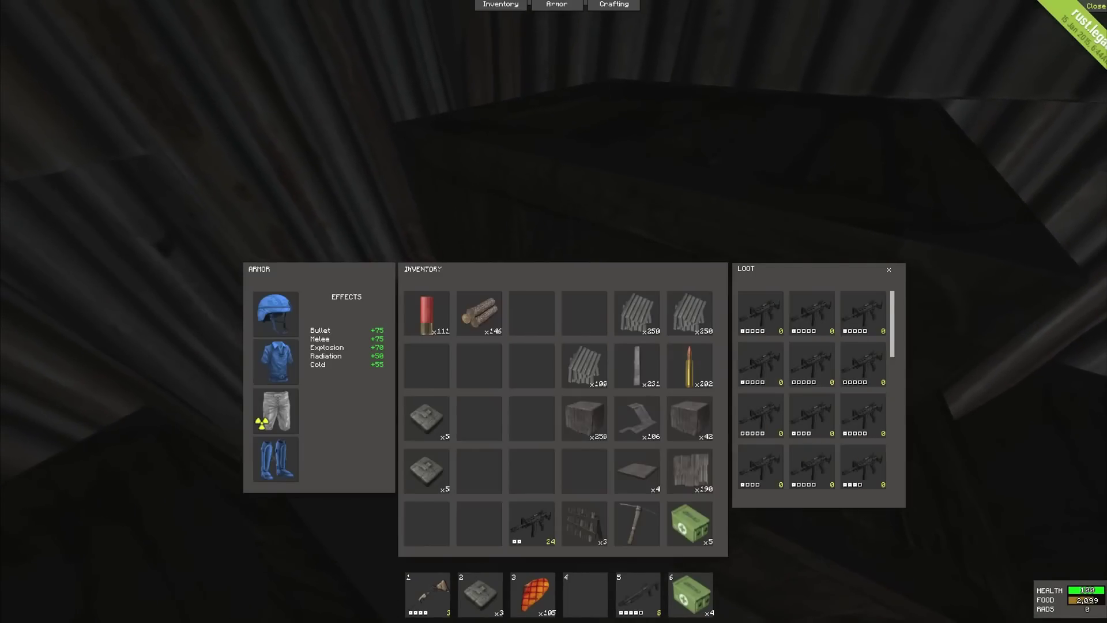
scroll(814, 390, "down", 2)
key("Tab")
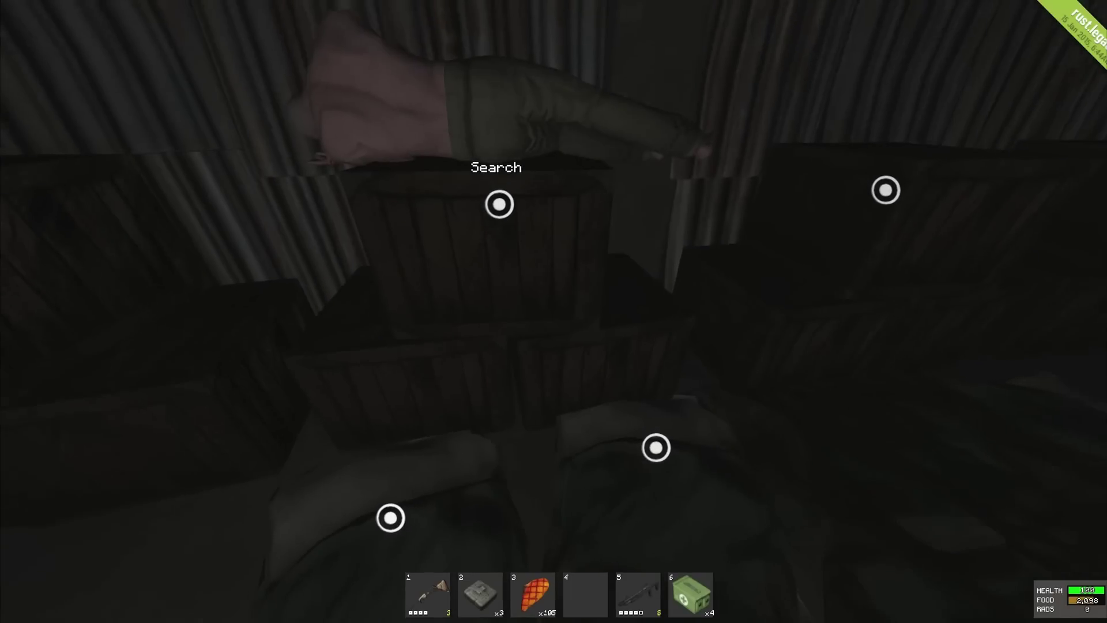
key("e")
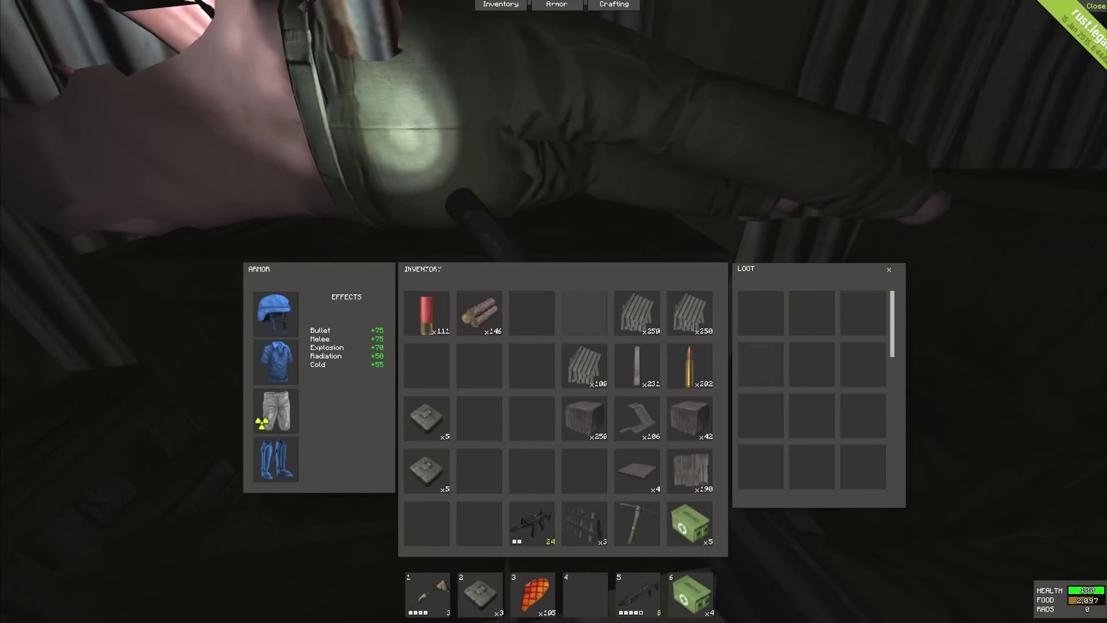
key("Tab")
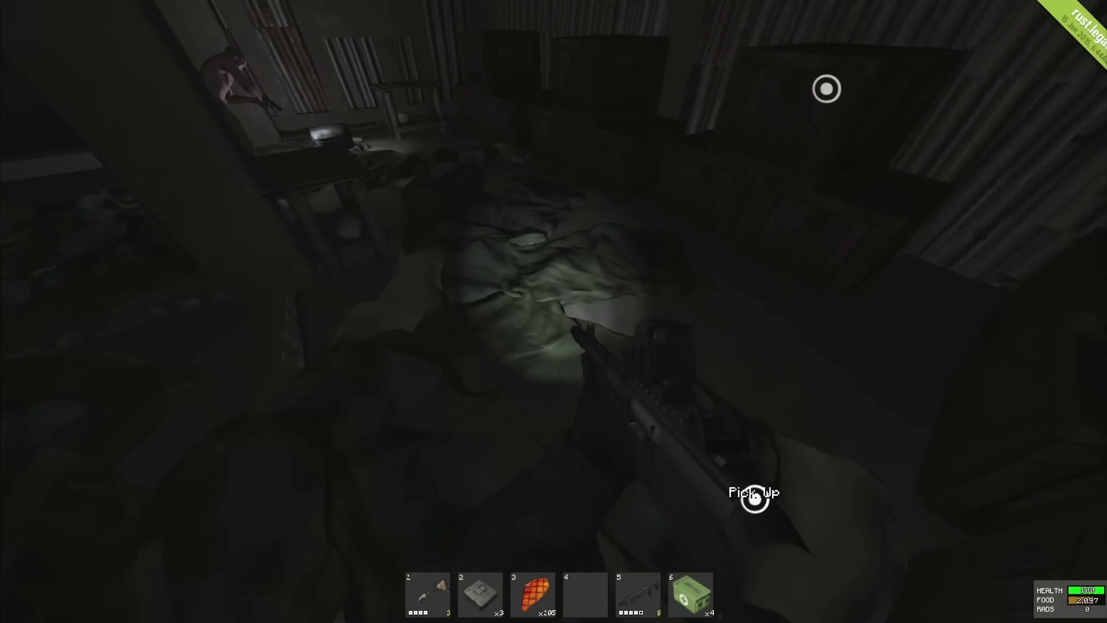
Step: Search the next crate and the ammunition crate
key("e")
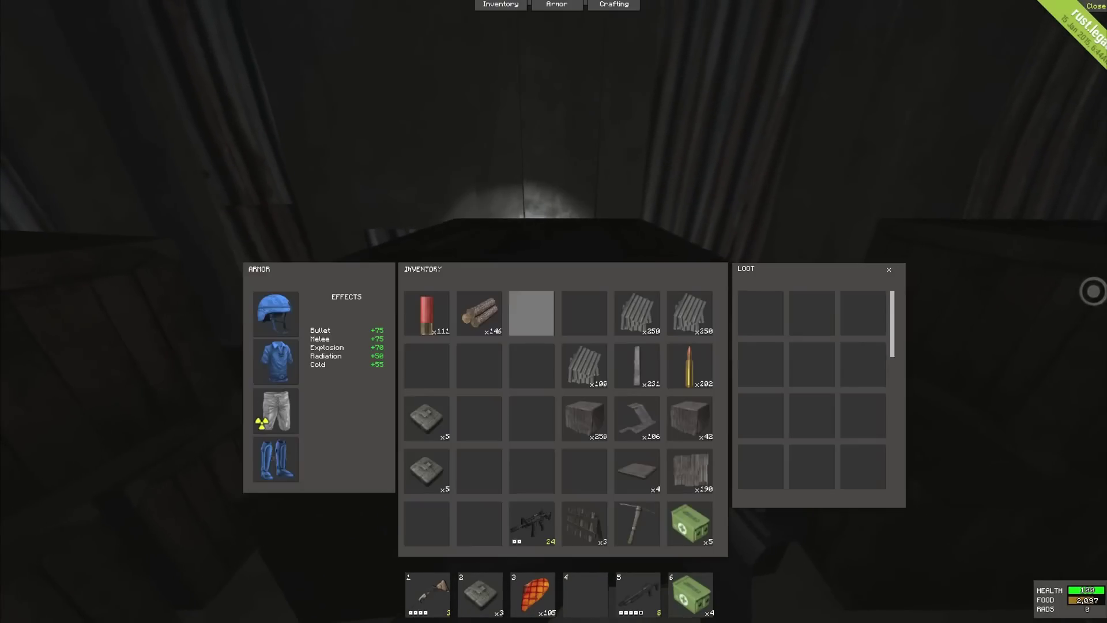
key("Tab")
key("e")
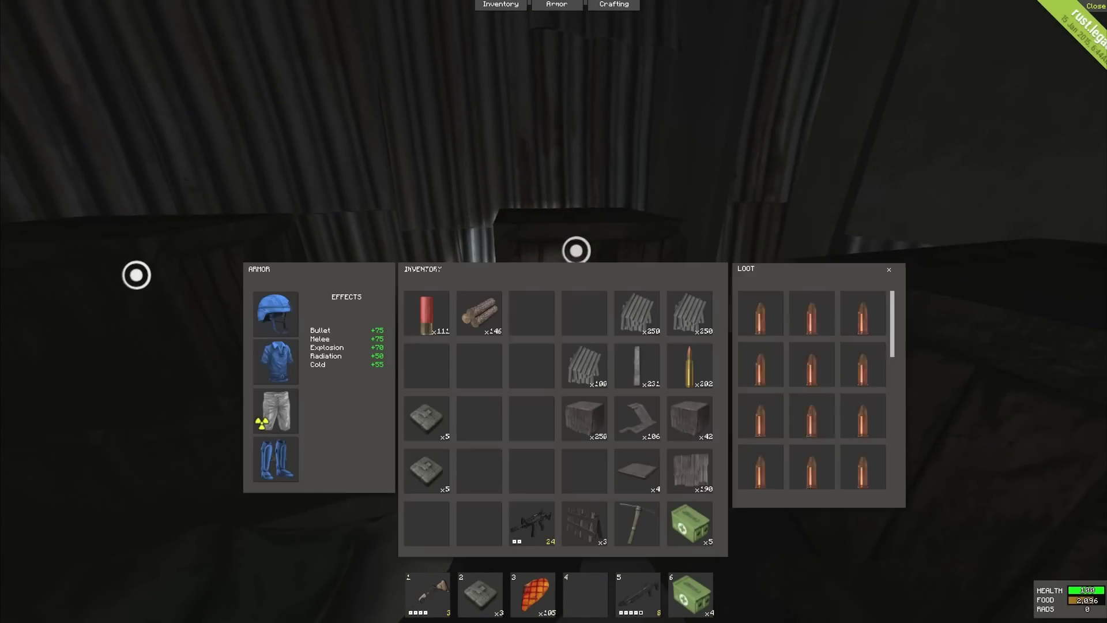
scroll(813, 389, "down", 2)
scroll(814, 390, "down", 2)
key("Tab")
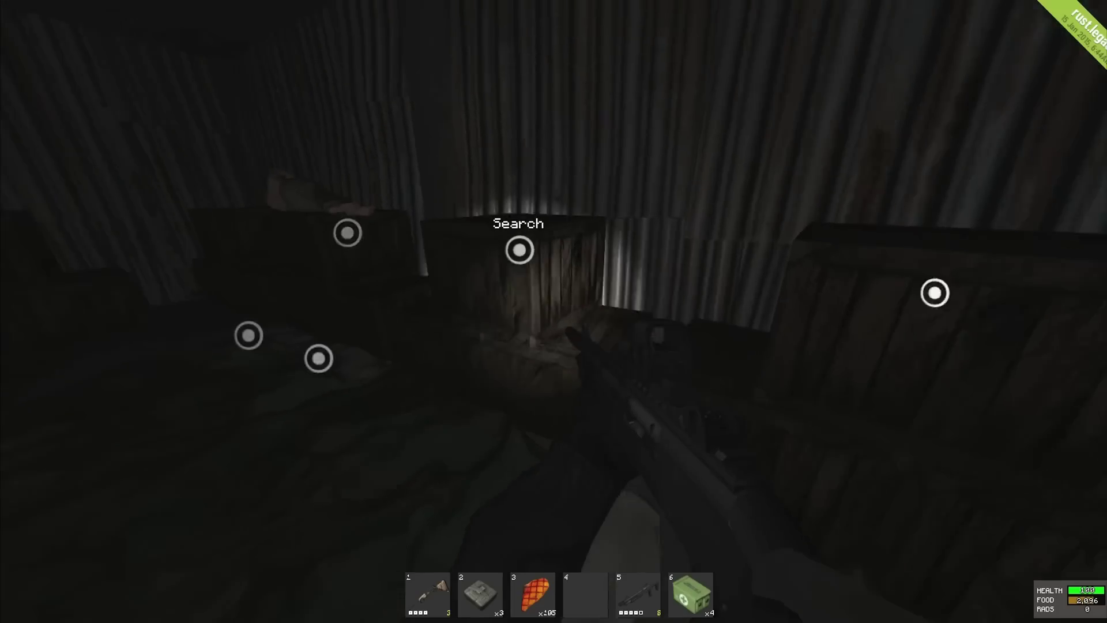
Step: Take Sulfur Ore, two gunpowder stacks and planks from the resource crate
key("e")
scroll(813, 390, "down", 2)
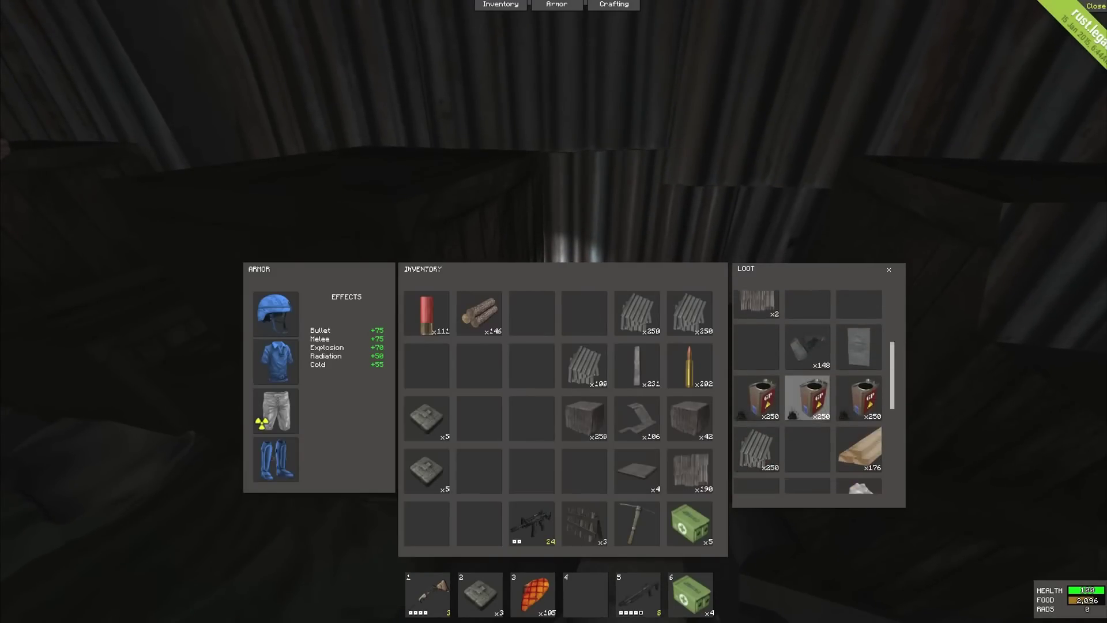
scroll(813, 390, "down", 2)
scroll(813, 389, "down", 2)
scroll(814, 390, "up", 2)
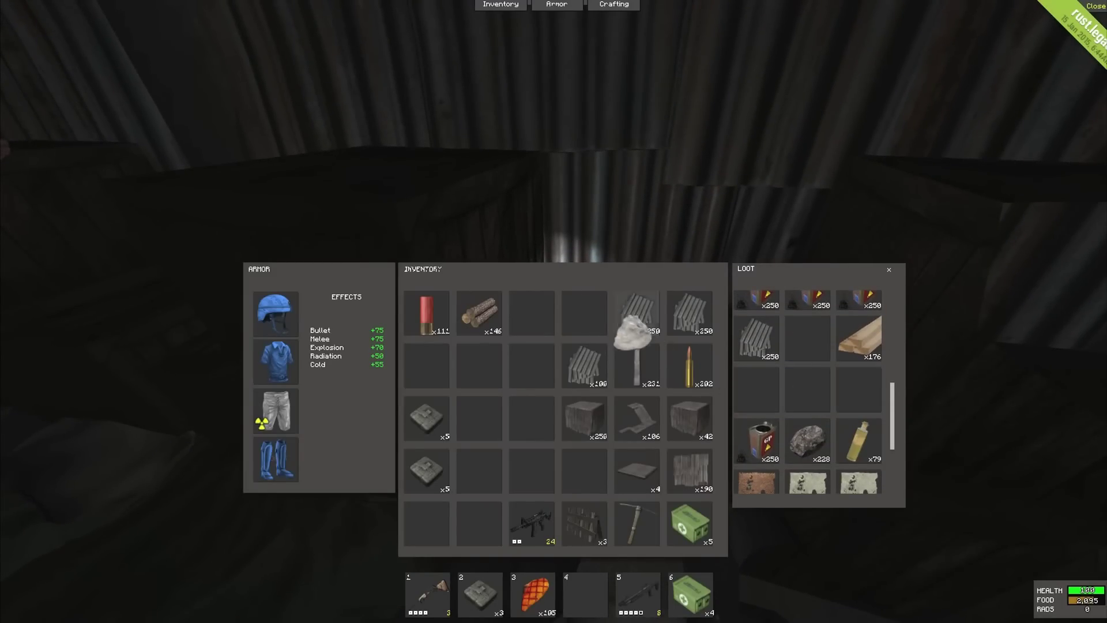
scroll(813, 390, "down", 3)
scroll(814, 389, "down", 2)
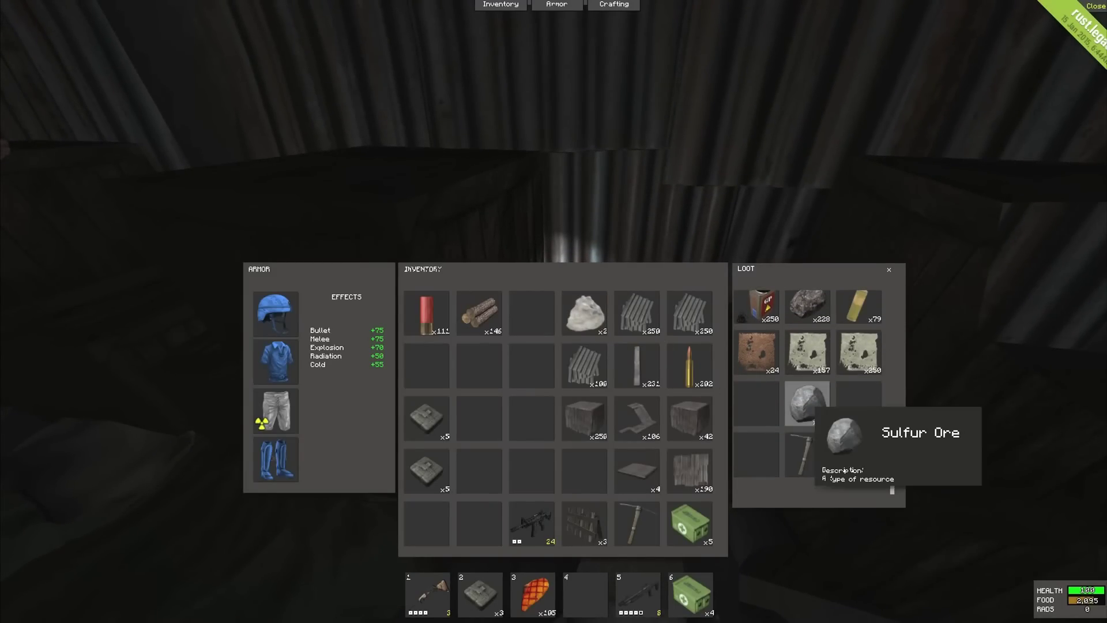
left_click_drag(807, 455, 532, 367)
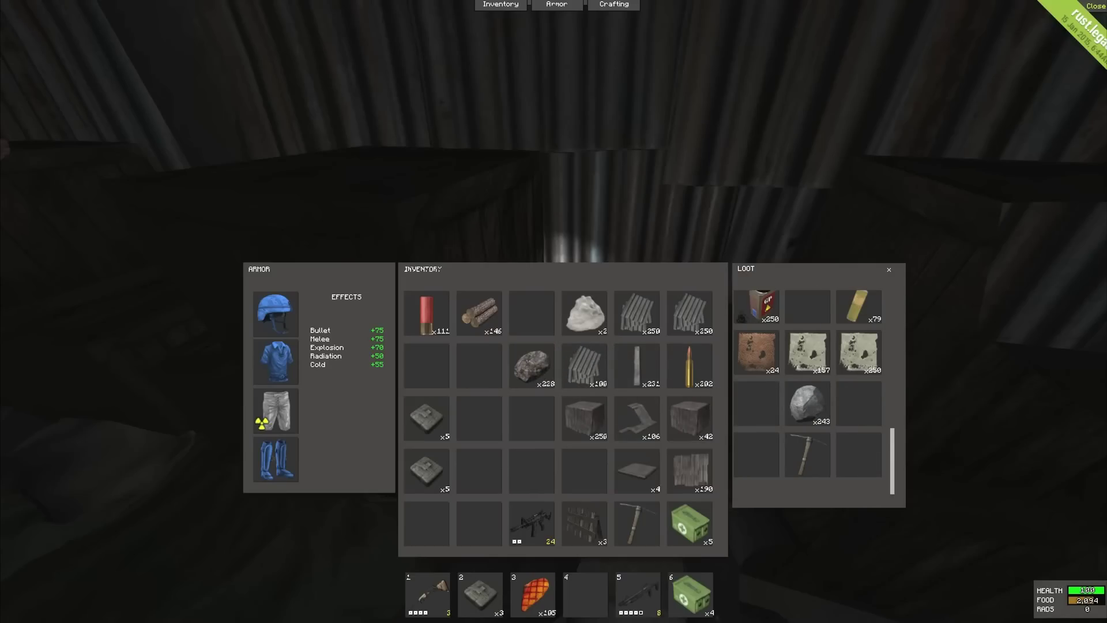
left_click_drag(807, 403, 658, 416)
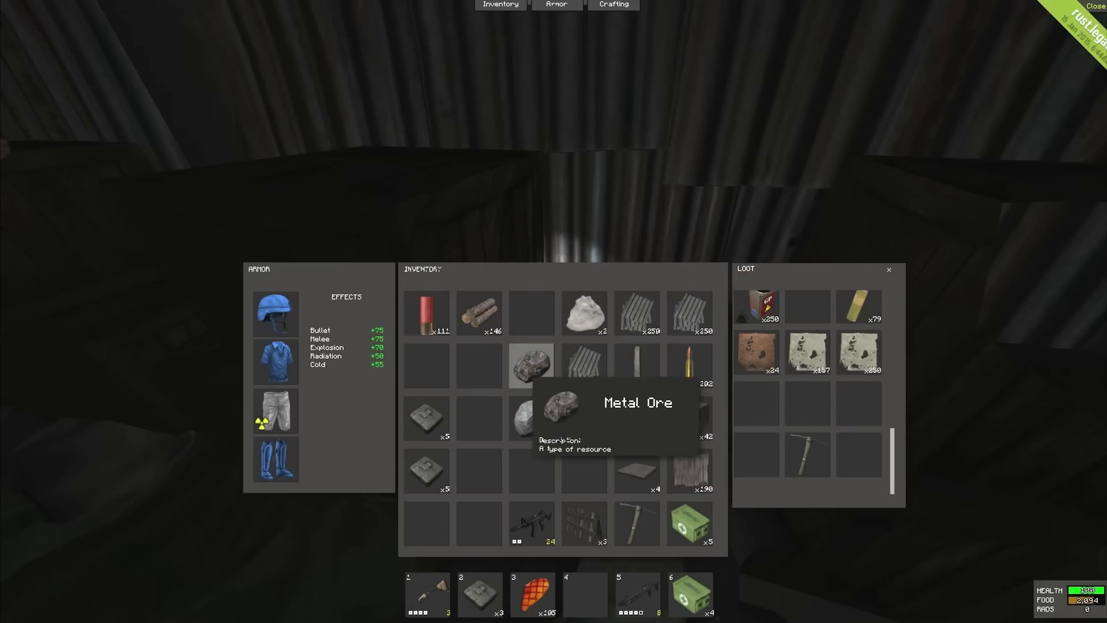
scroll(857, 364, "down", 3)
scroll(856, 364, "up", 3)
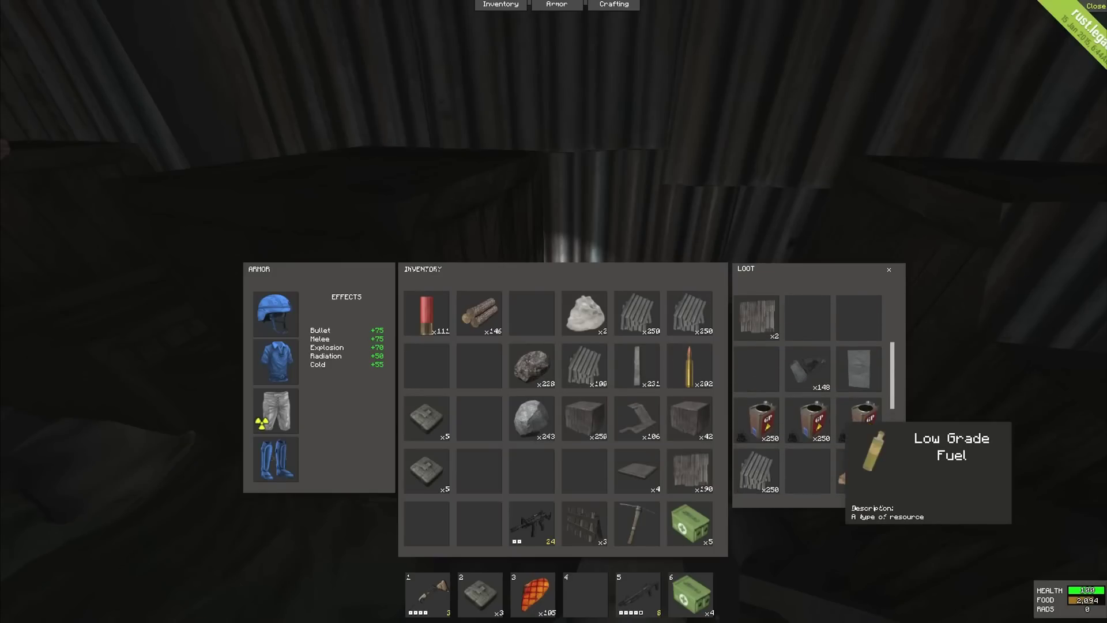
scroll(830, 433, "up", 3)
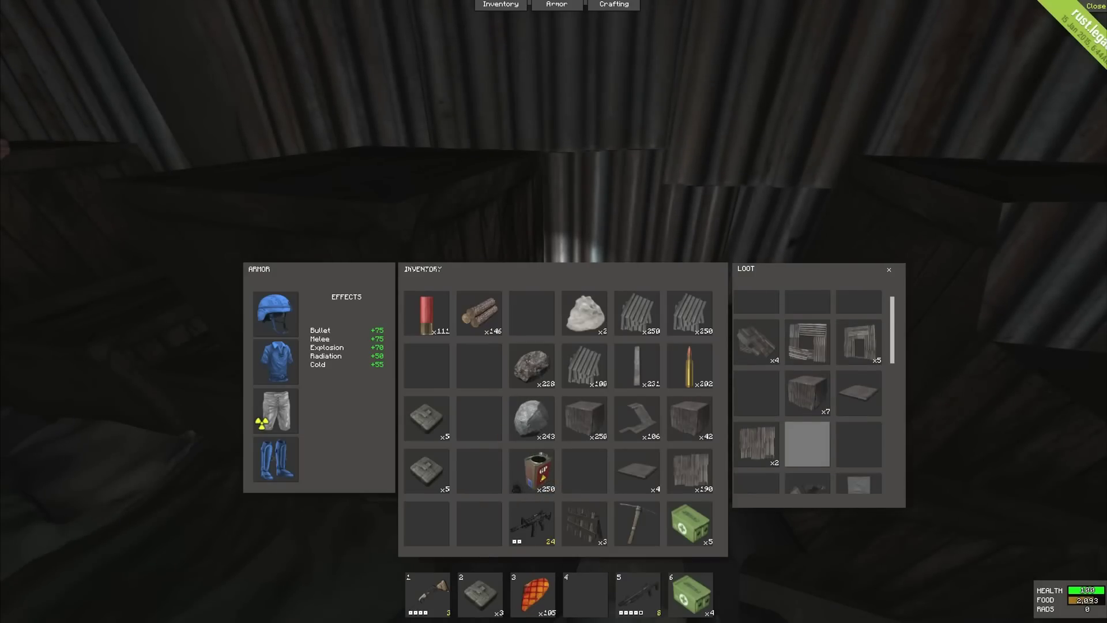
scroll(814, 389, "down", 3)
scroll(813, 390, "down", 2)
right_click(808, 364)
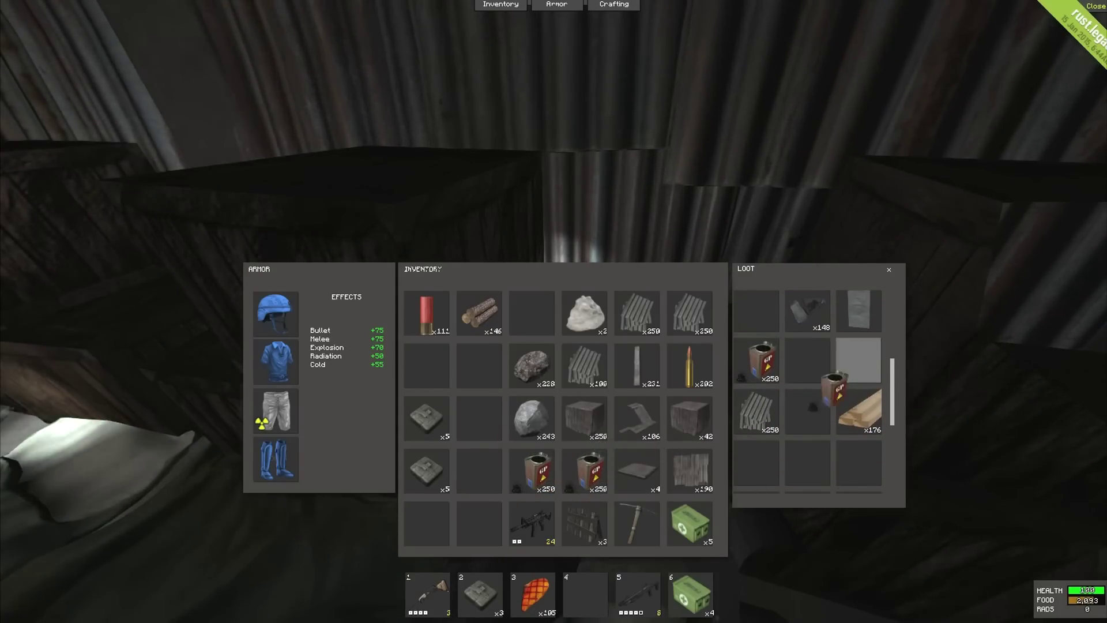
left_click_drag(863, 361, 478, 524)
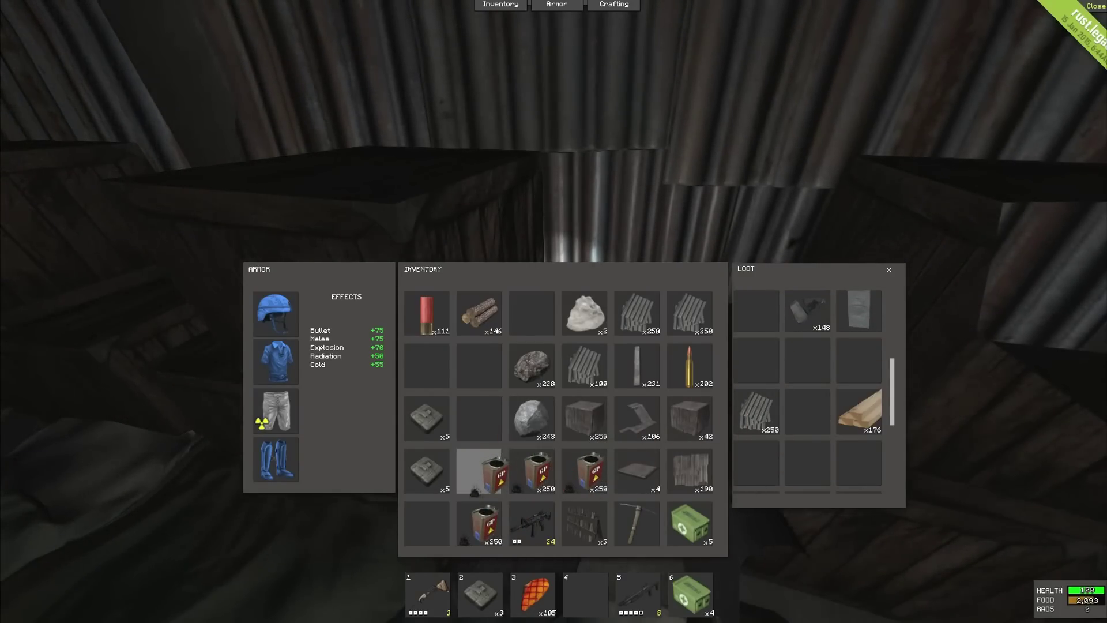
left_click_drag(760, 411, 640, 341)
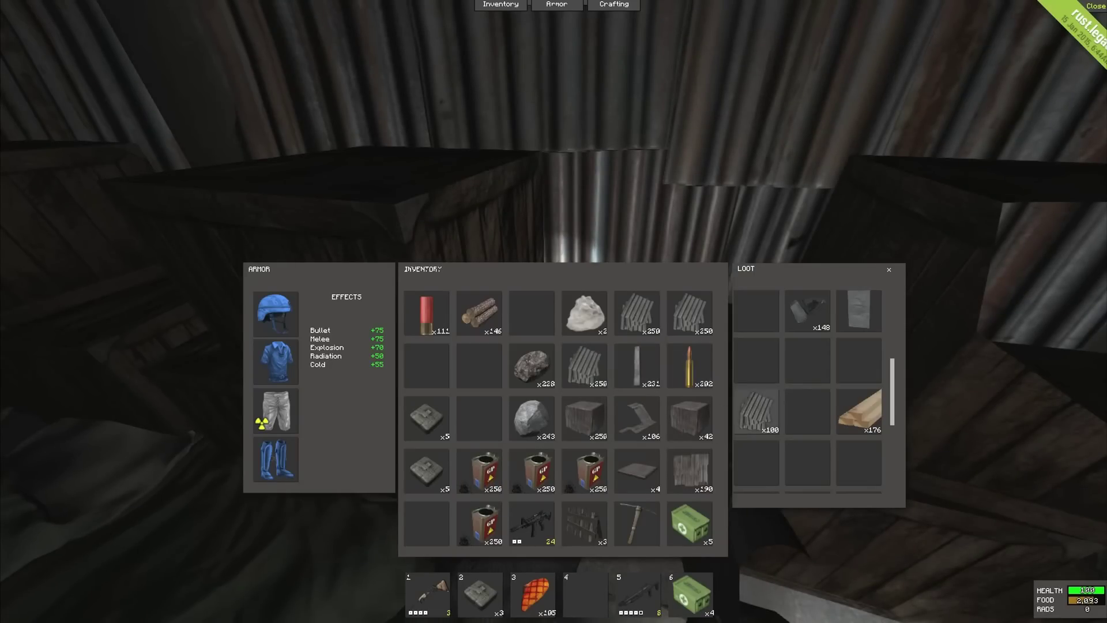
scroll(814, 390, "down", 3)
scroll(814, 389, "down", 3)
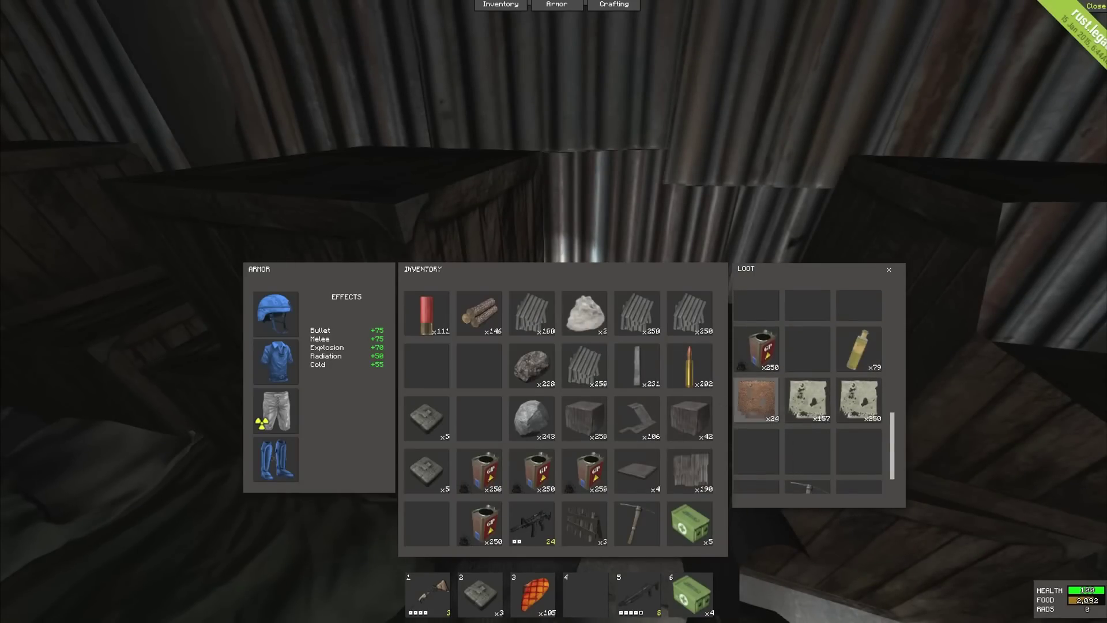
scroll(814, 389, "down", 2)
scroll(814, 390, "up", 5)
scroll(814, 390, "up", 3)
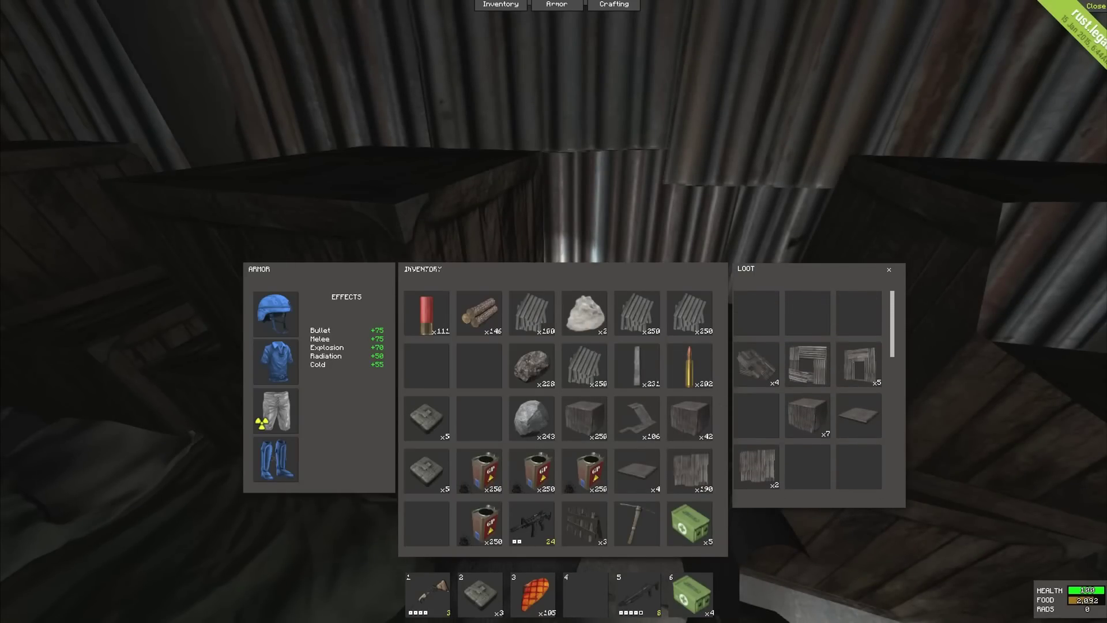
key("Tab")
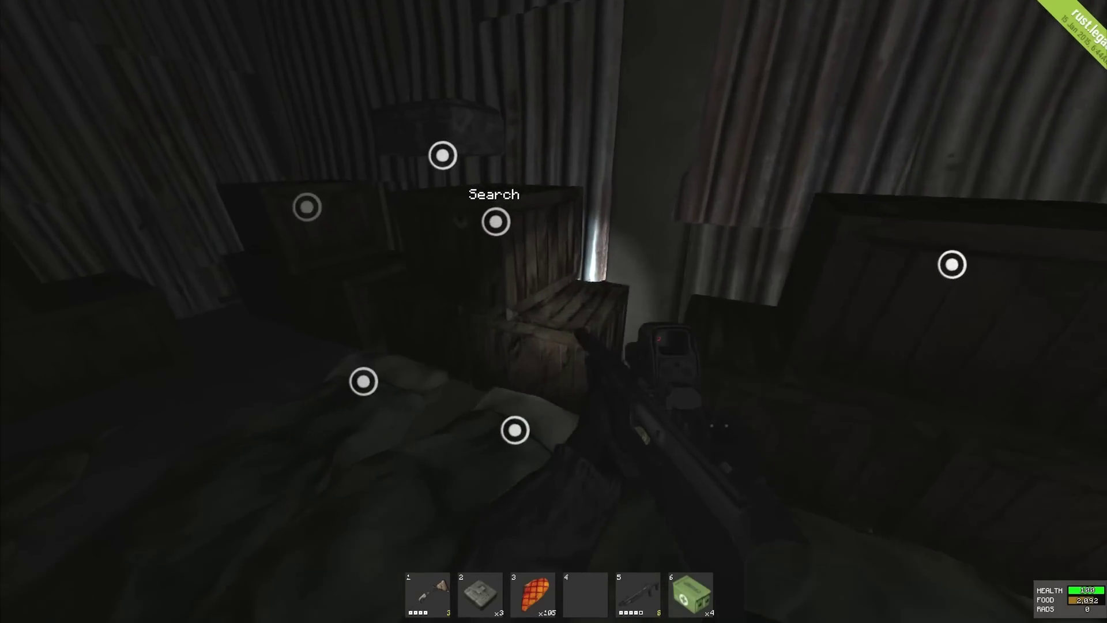
Step: Search an empty crate, the rifle crate and another nearby crate
key("e")
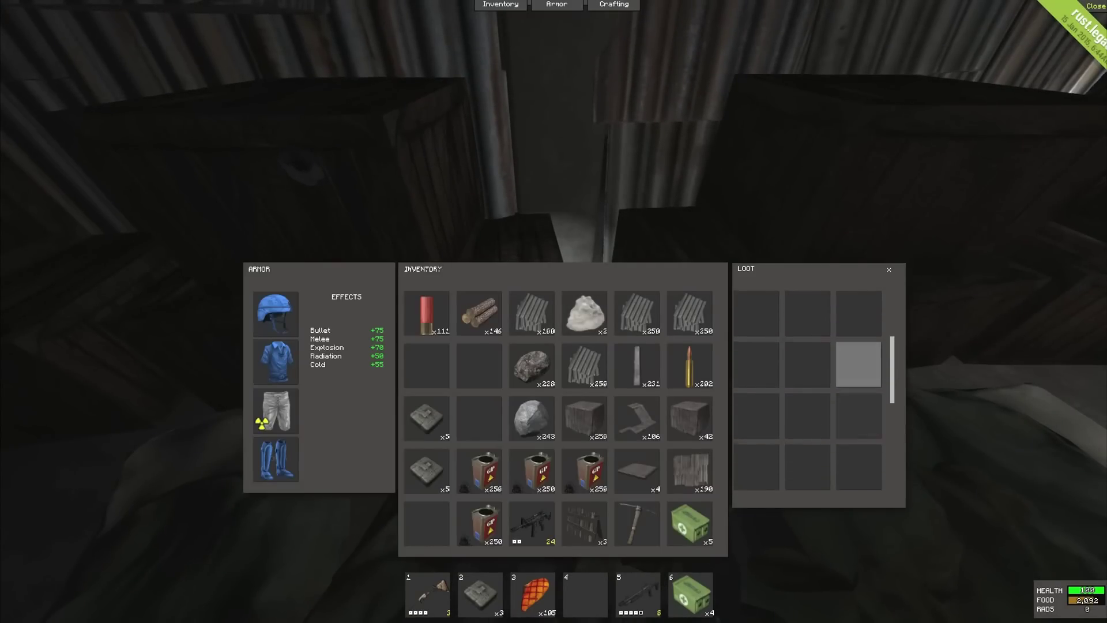
key("Tab")
key("e")
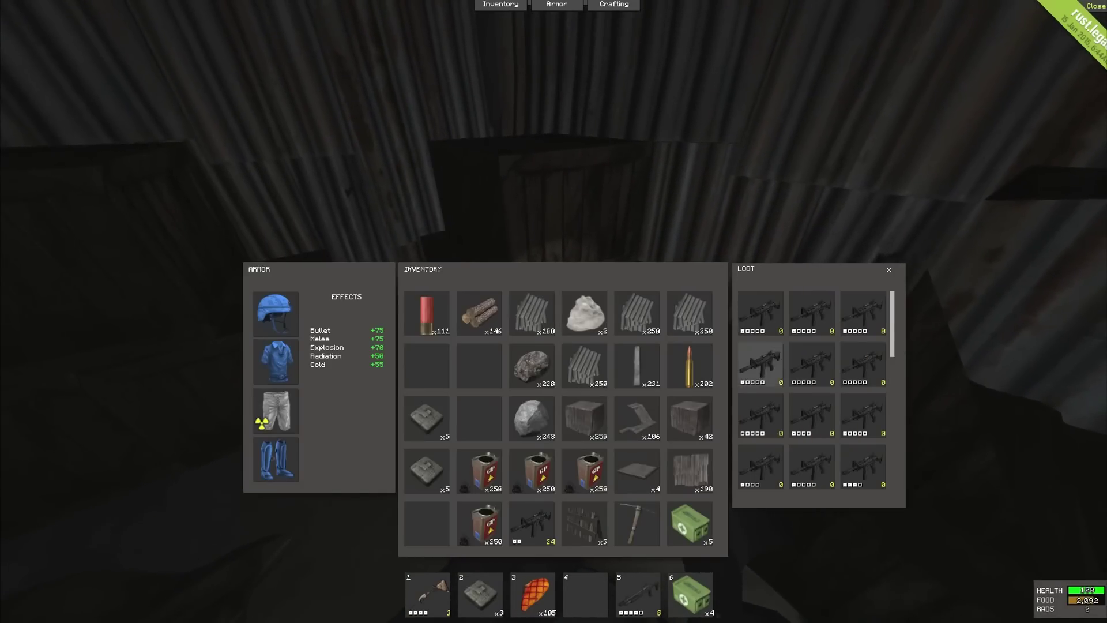
key("Tab")
key("e")
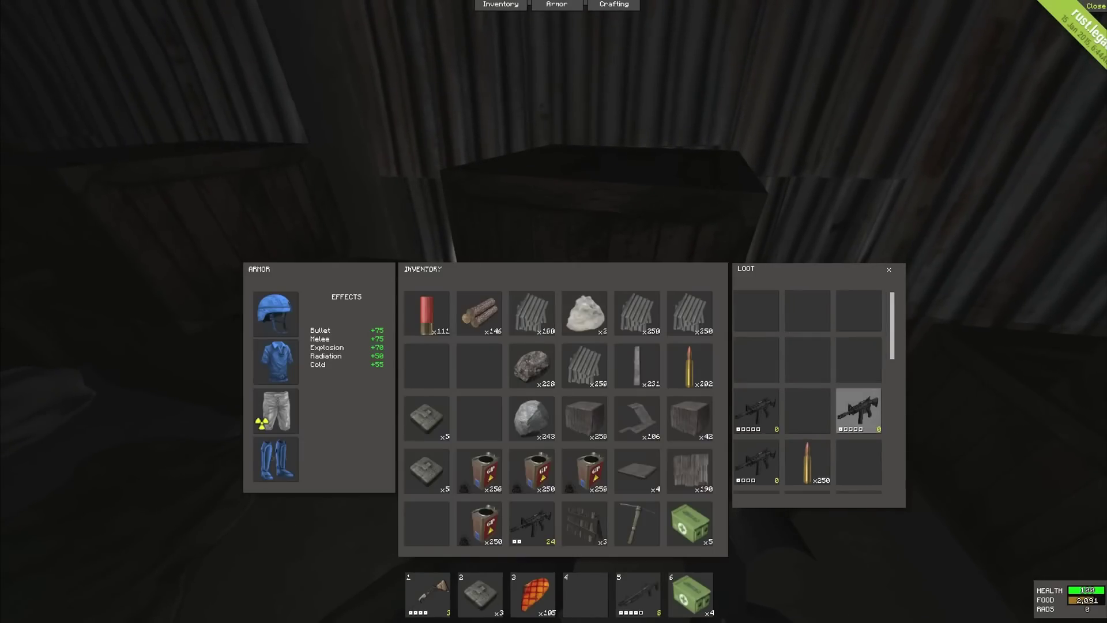
scroll(814, 390, "down", 5)
scroll(814, 390, "down", 5)
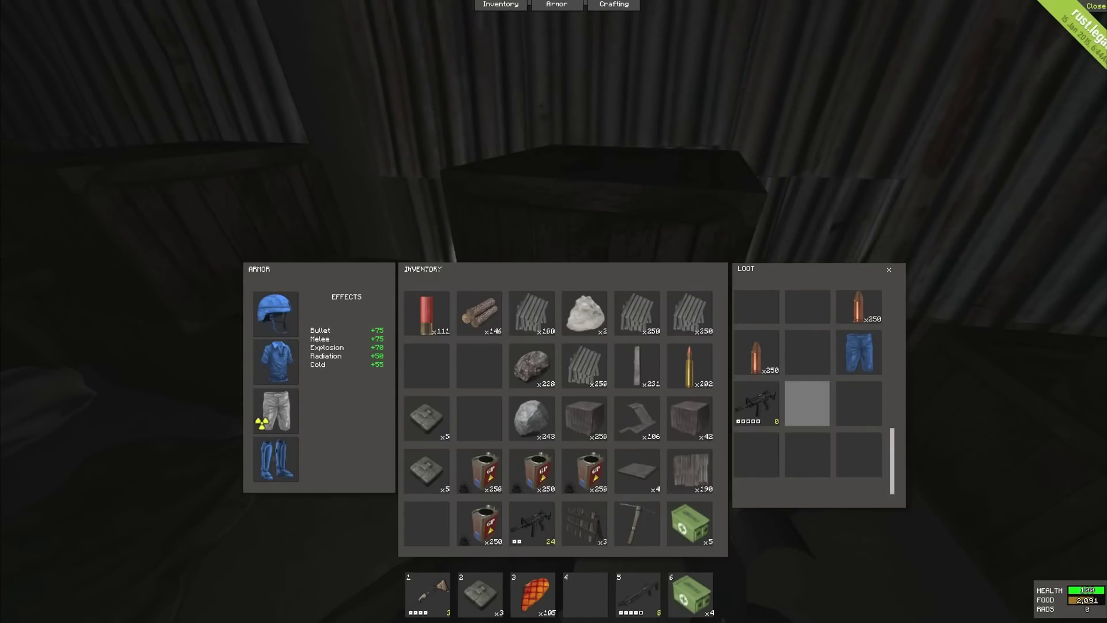
key("Tab")
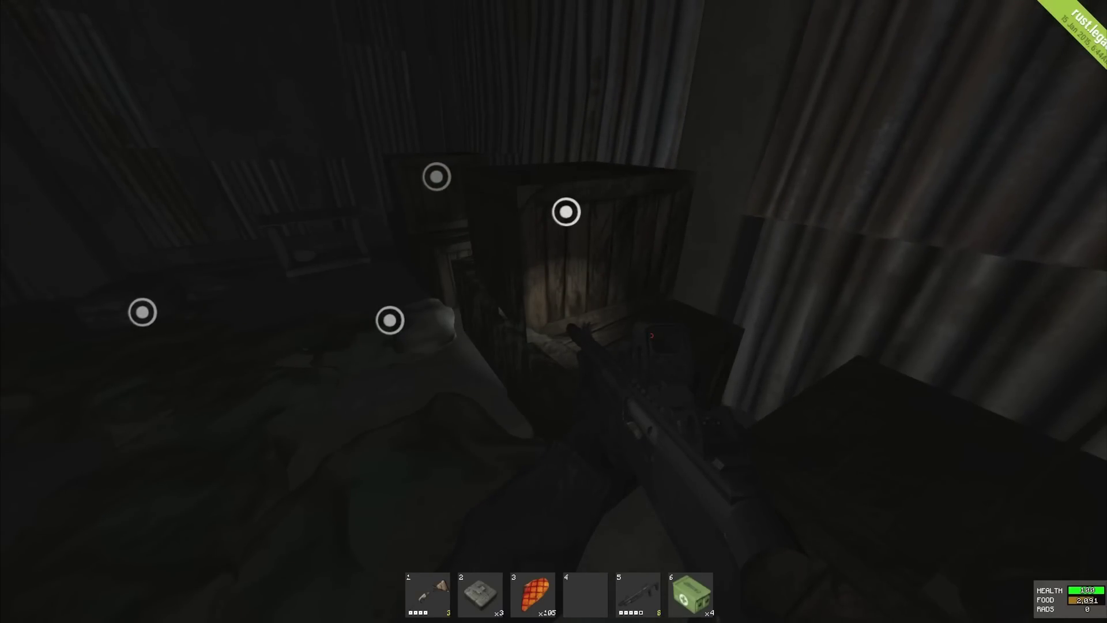
Step: Search the armour crate and the crate holding wood planks
key("e")
scroll(807, 398, "down", 5)
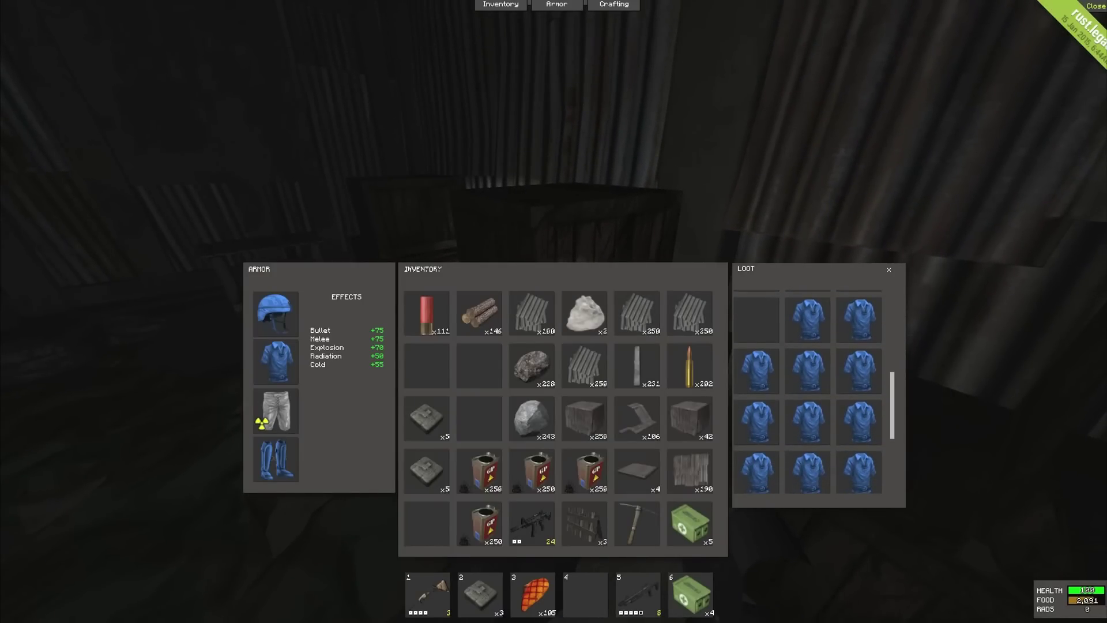
key("Tab")
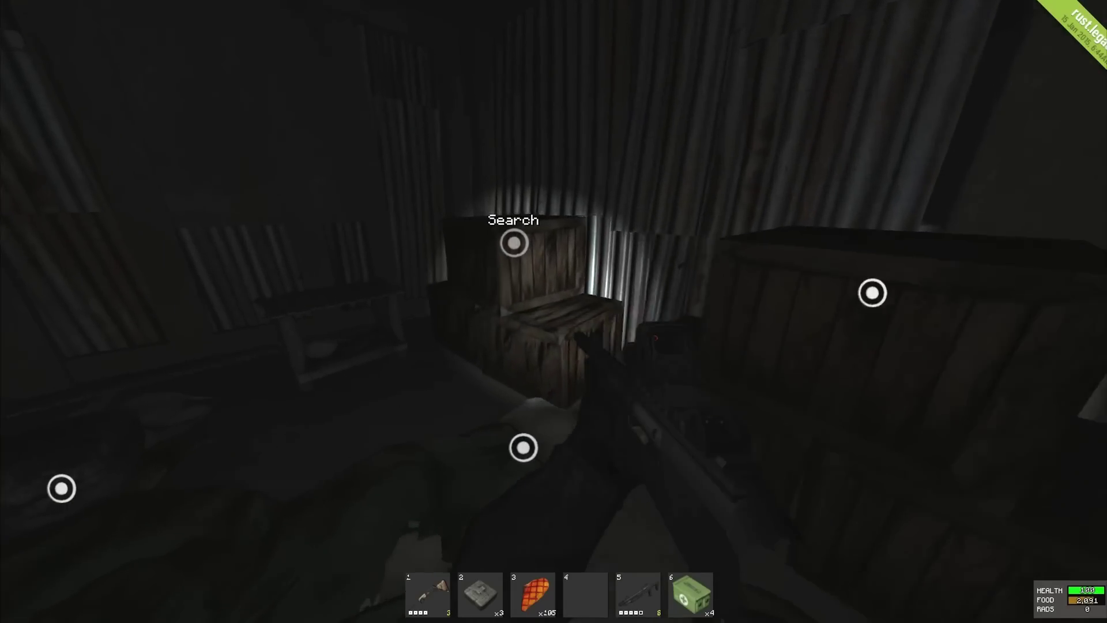
key("e")
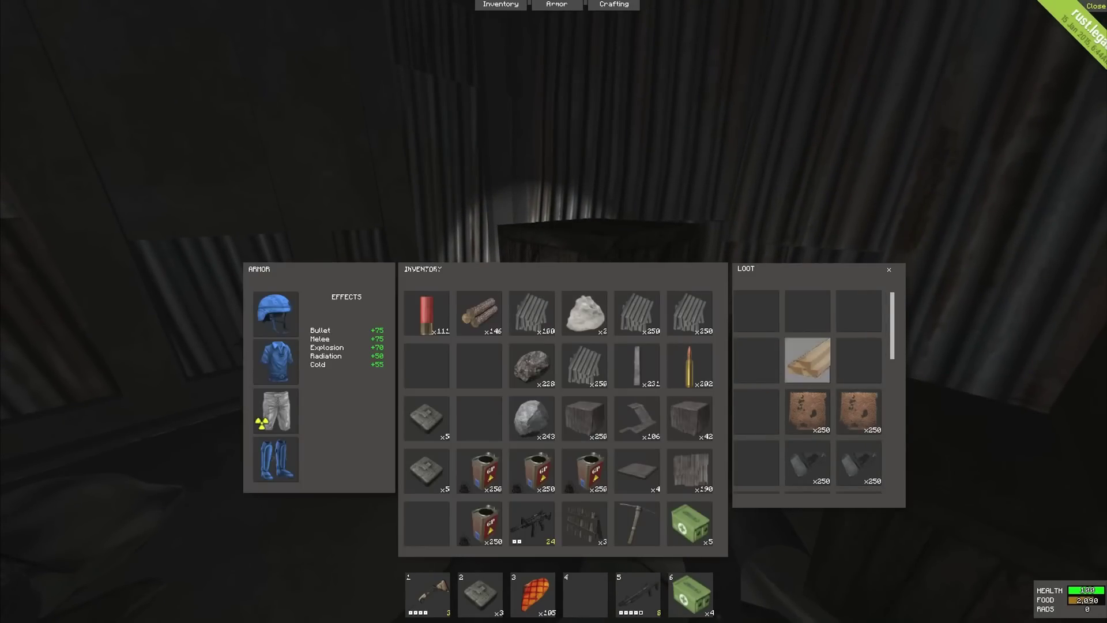
scroll(807, 398, "down", 5)
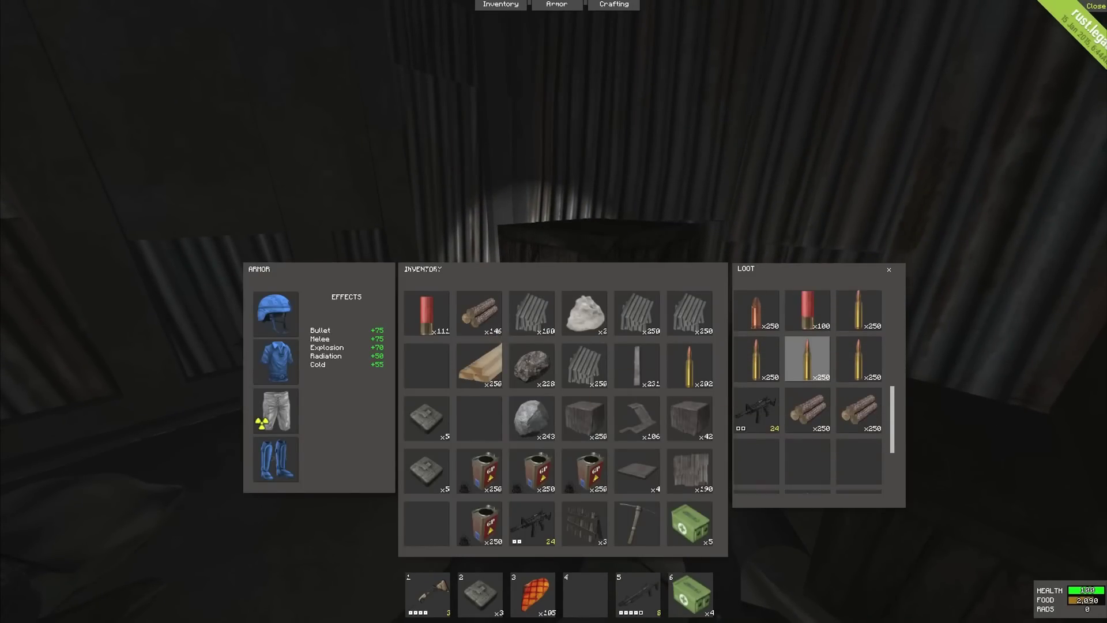
scroll(807, 386, "down", 1)
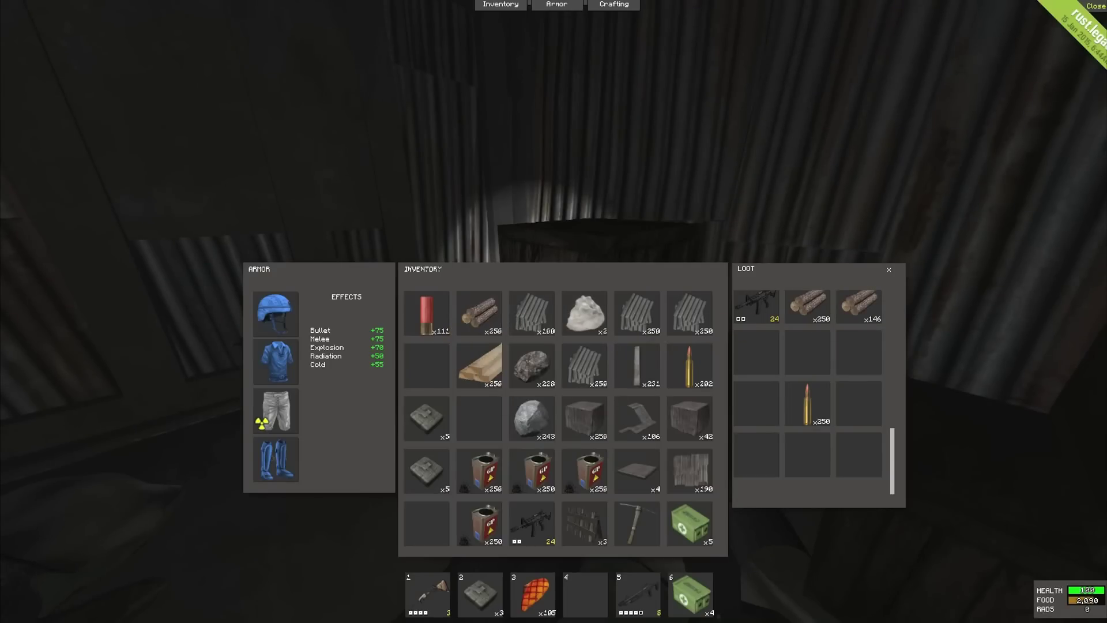
scroll(858, 451, "up", 5)
scroll(859, 450, "up", 3)
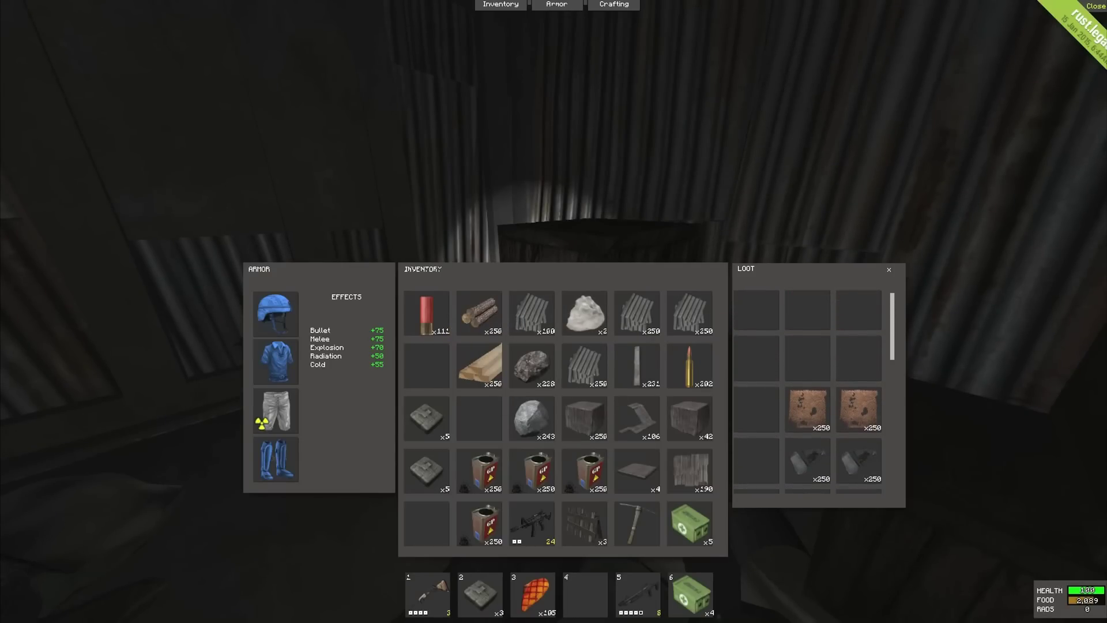
left_click_drag(386, 342, 428, 363)
scroll(814, 389, "down", 2)
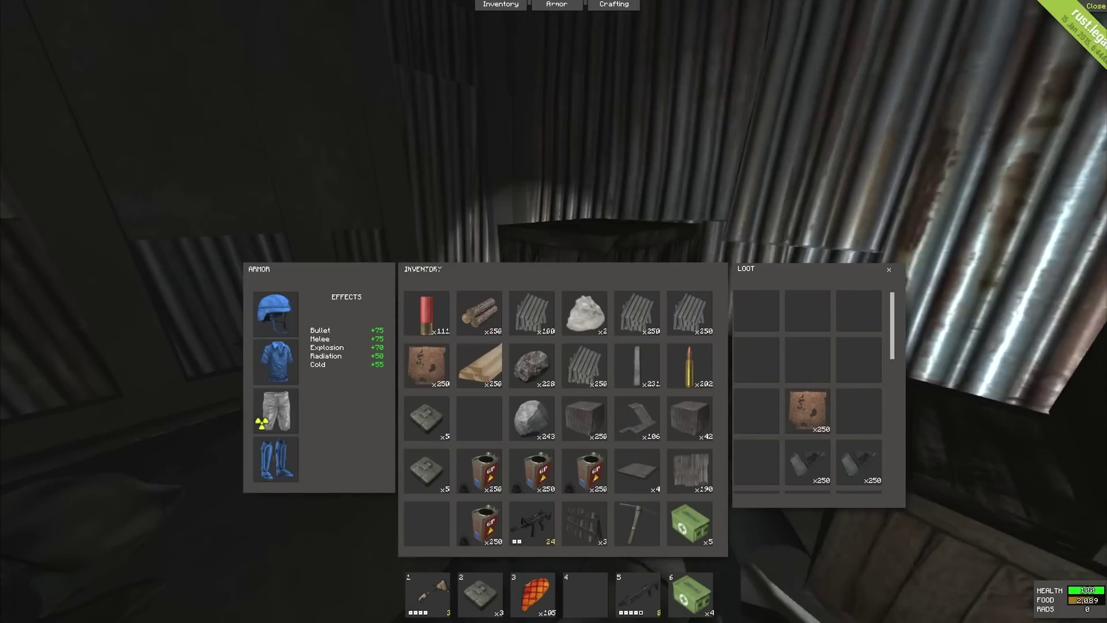
scroll(814, 389, "down", 1)
key("Tab")
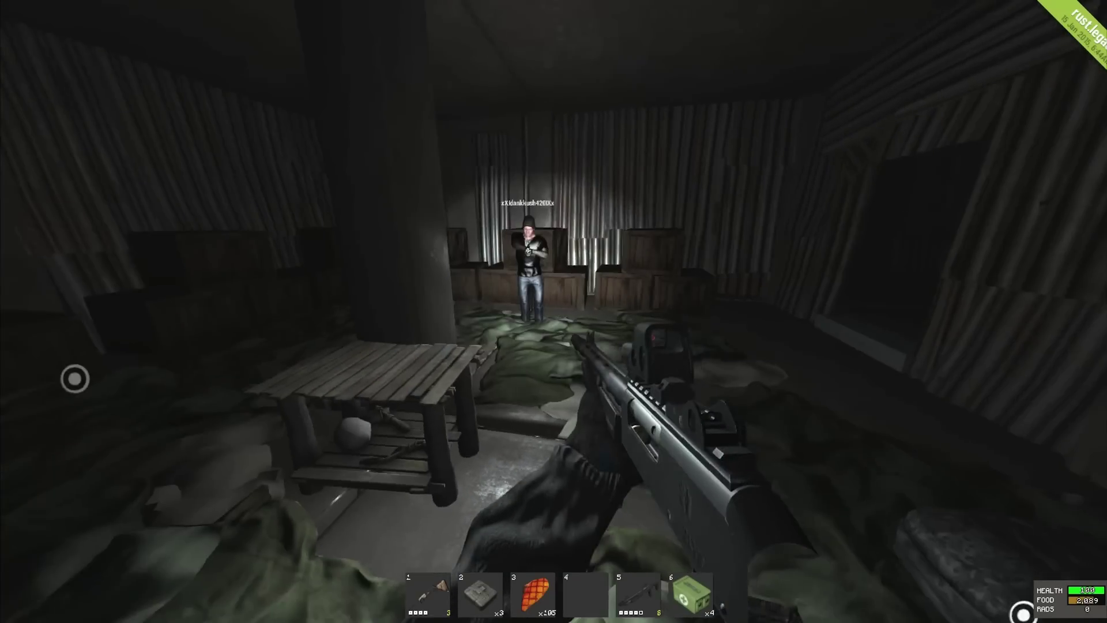
Step: Loot the metal building parts and metal pillars from the next crate, then close it
key("w")
key("e")
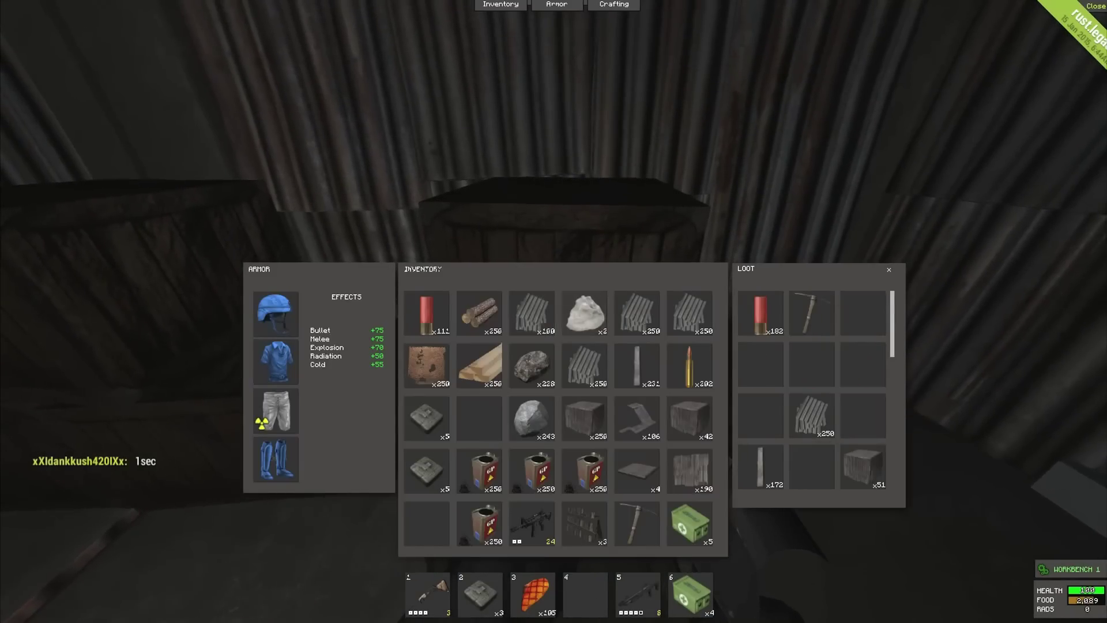
left_click_drag(813, 418, 532, 324)
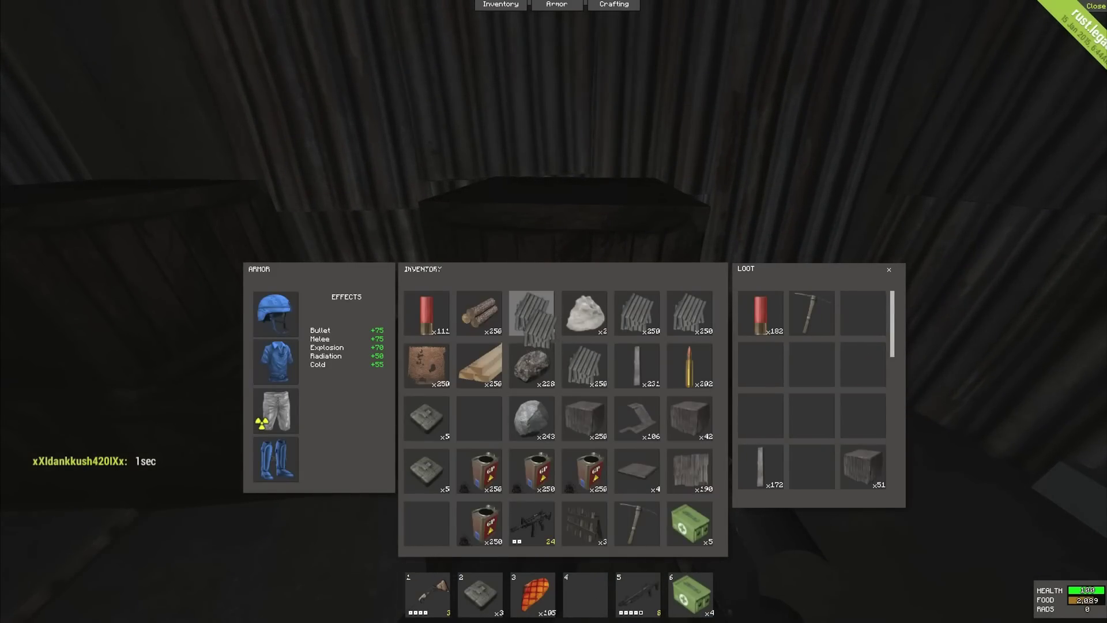
scroll(813, 390, "down", 3)
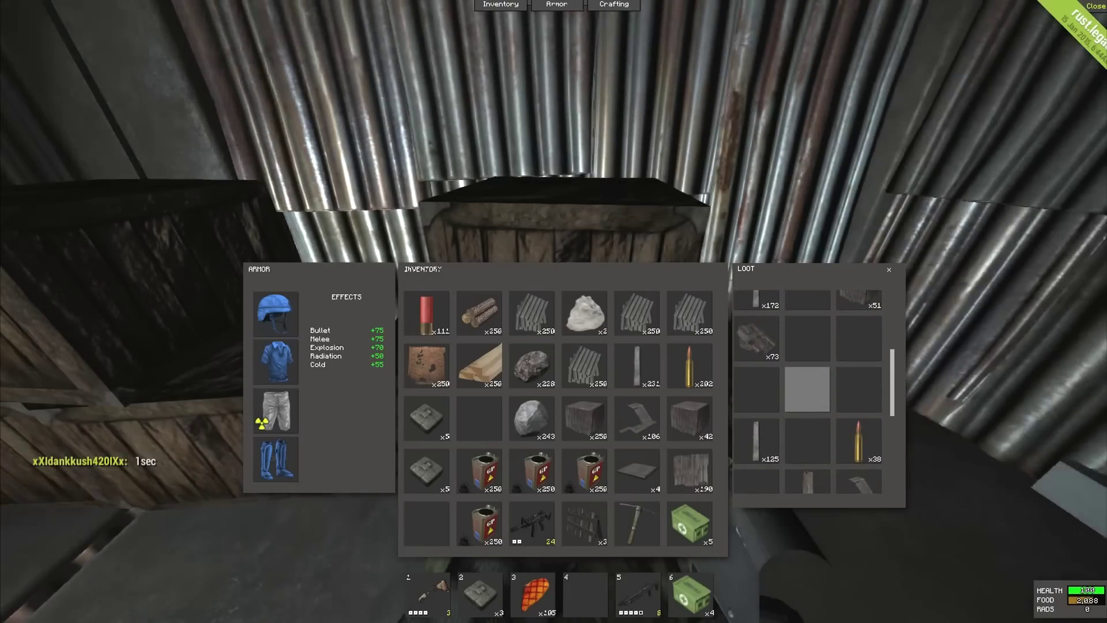
scroll(814, 390, "down", 3)
left_click_drag(757, 316, 638, 365)
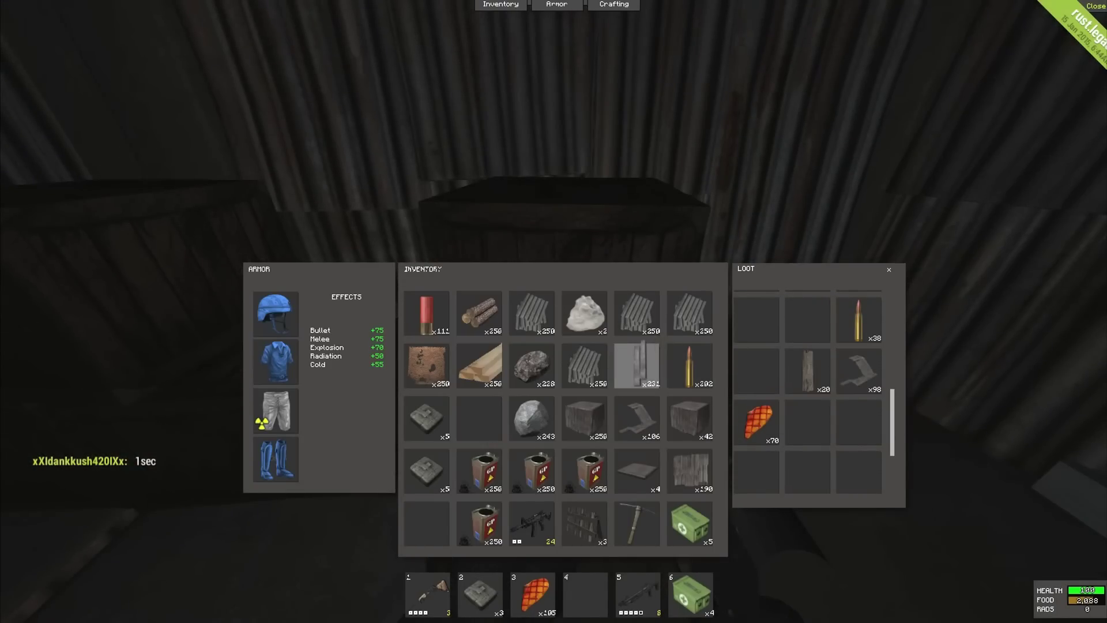
scroll(758, 368, "up", 3)
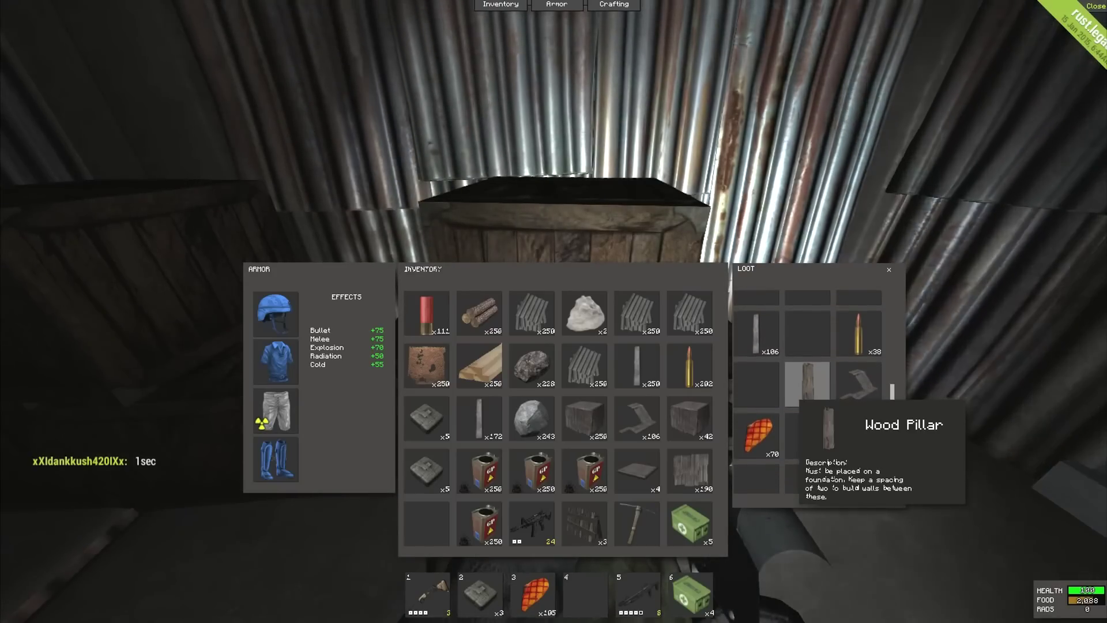
scroll(809, 389, "down", 3)
scroll(810, 389, "down", 3)
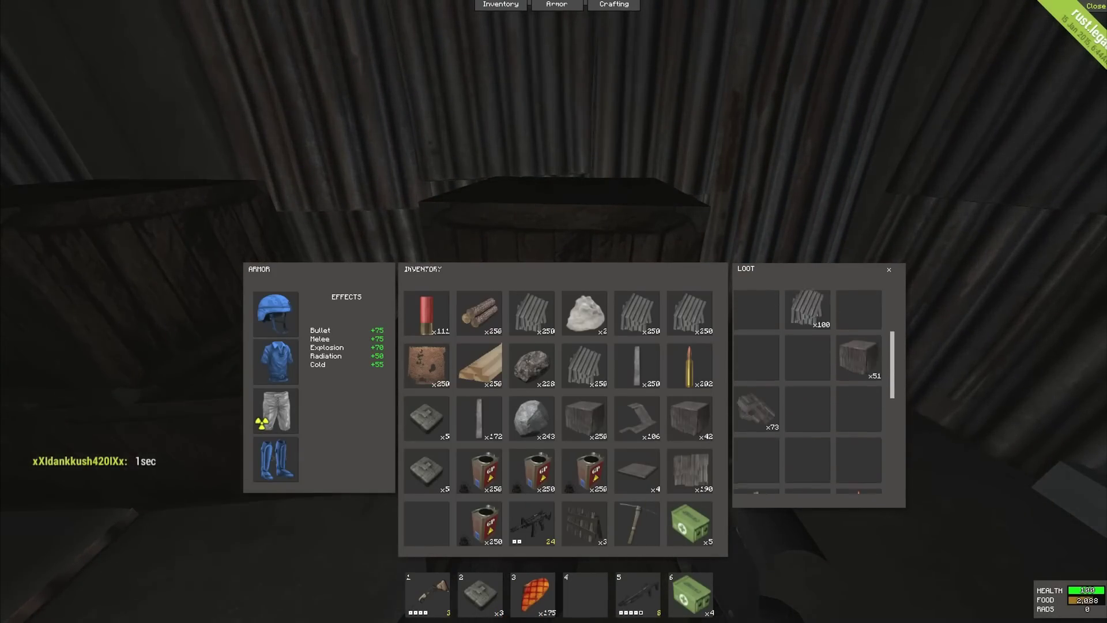
scroll(810, 389, "up", 5)
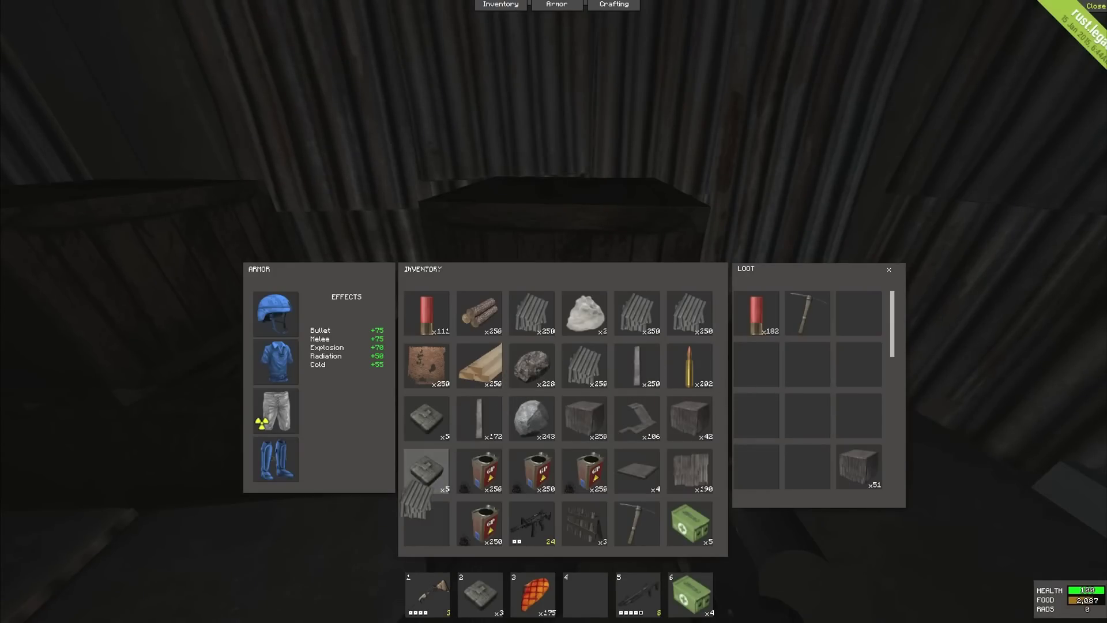
scroll(810, 389, "down", 2)
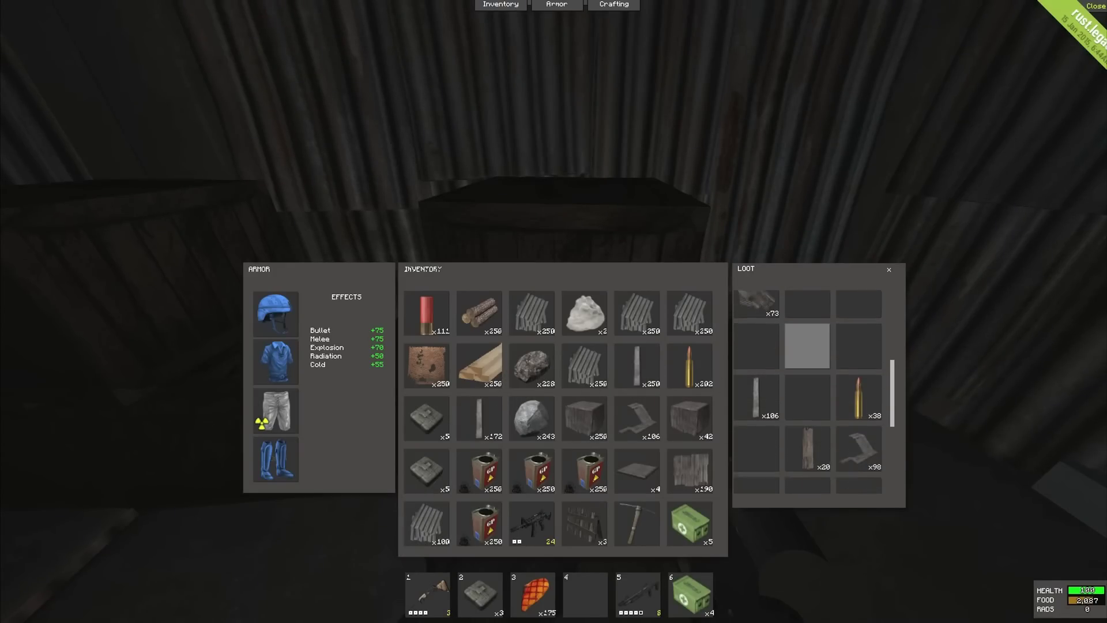
scroll(809, 350, "up", 4)
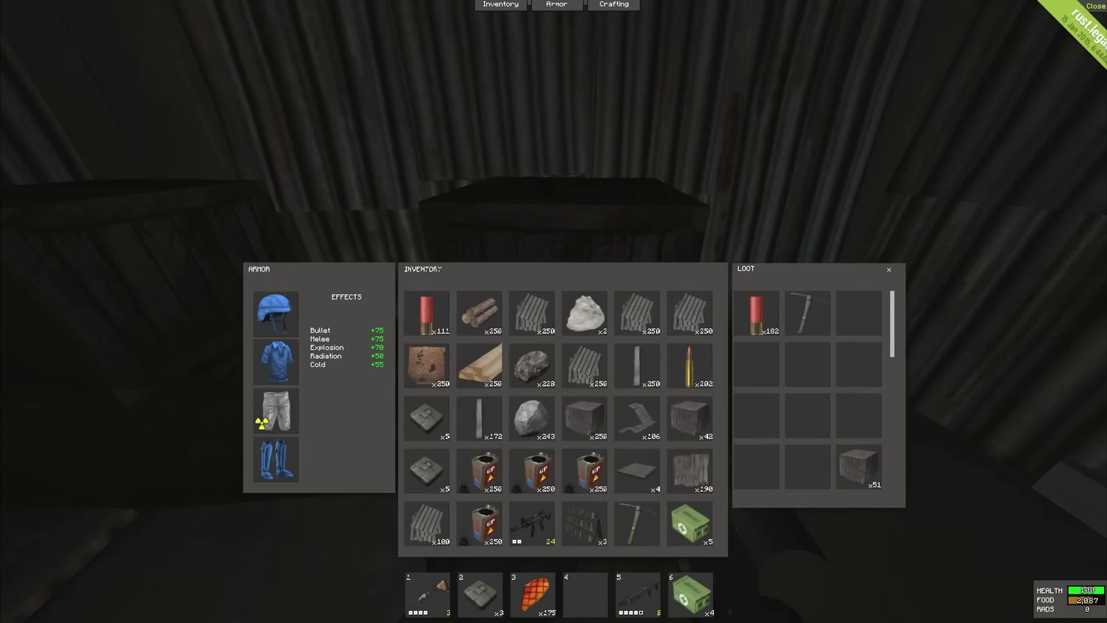
key("Tab")
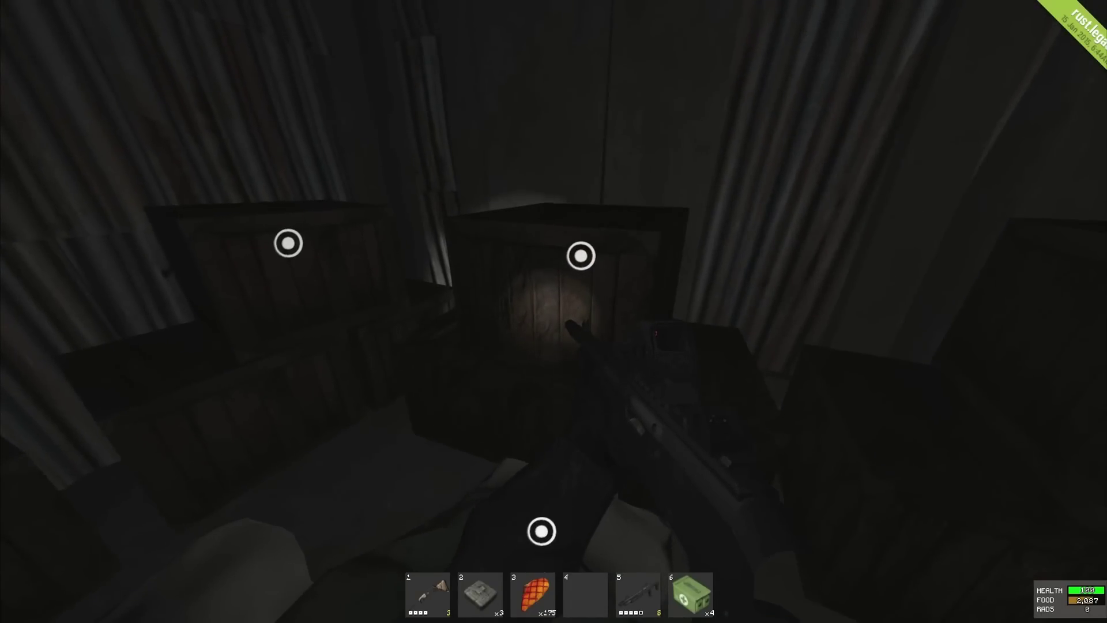
Step: Check the row of nearby crates, skipping past the empty ones
key("e")
key("Tab")
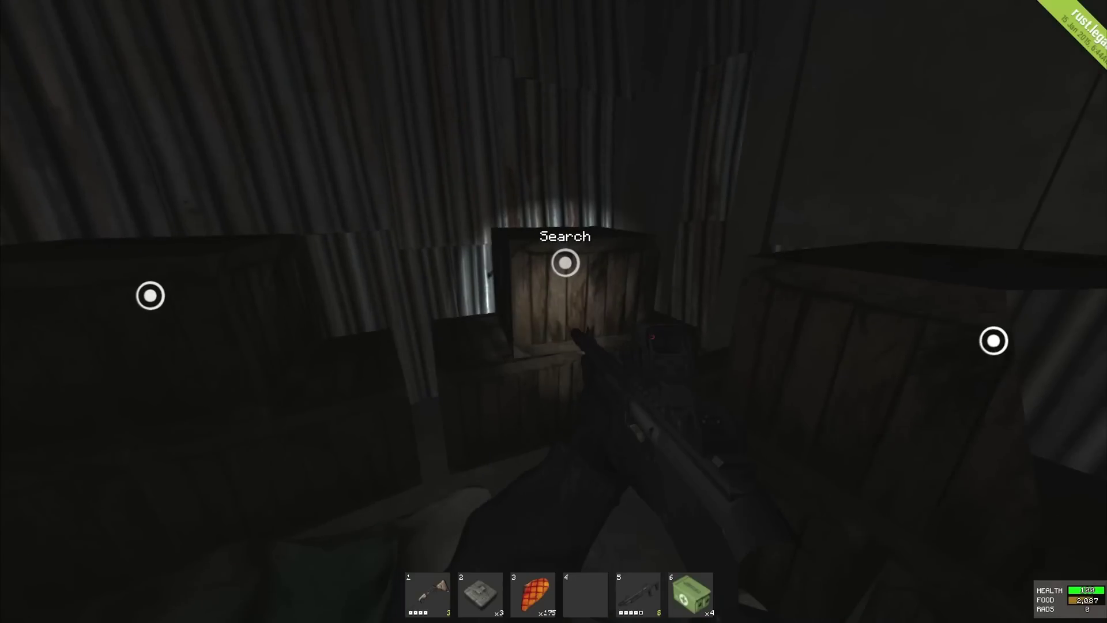
key("e")
scroll(809, 390, "down", 2)
scroll(808, 390, "down", 2)
scroll(810, 390, "up", 2)
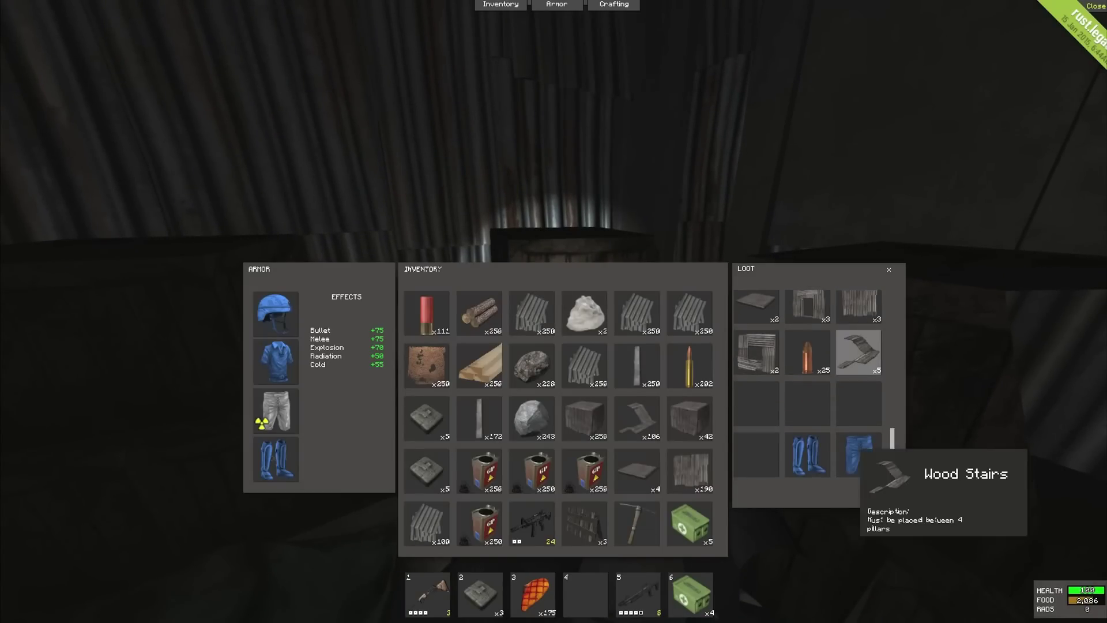
key("Tab")
key("e")
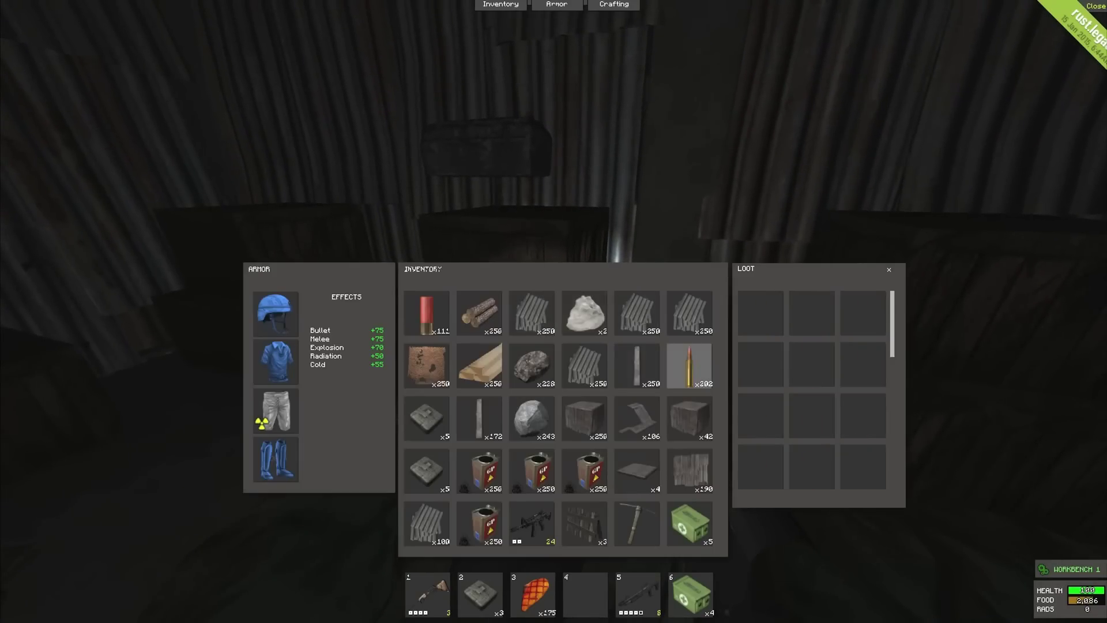
key("Tab")
key("e")
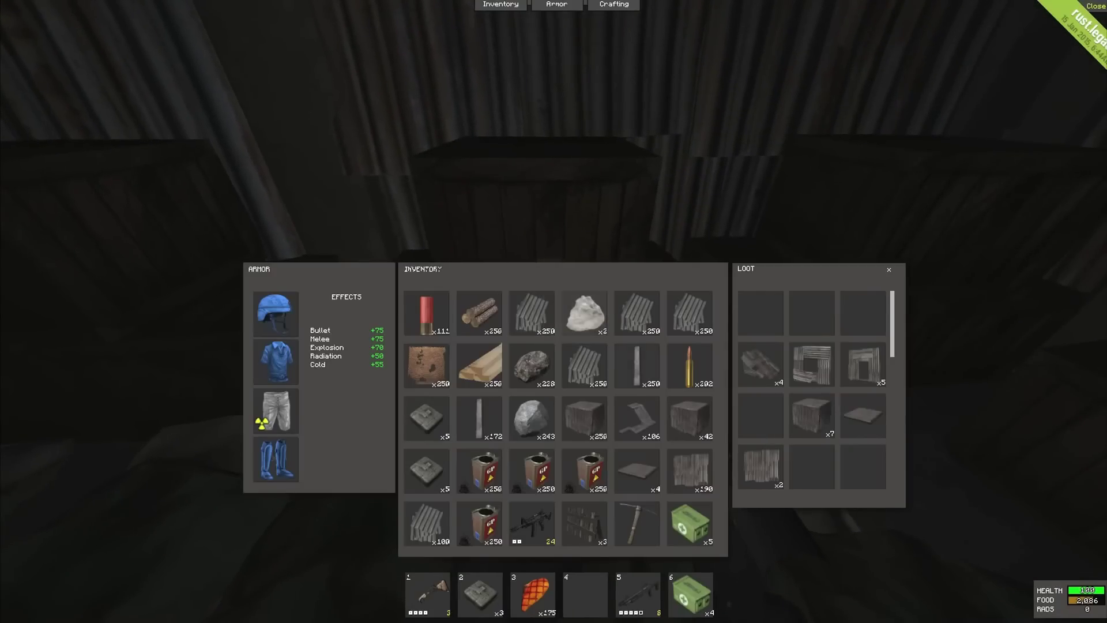
scroll(809, 389, "down", 2)
scroll(809, 389, "down", 2)
scroll(808, 389, "down", 2)
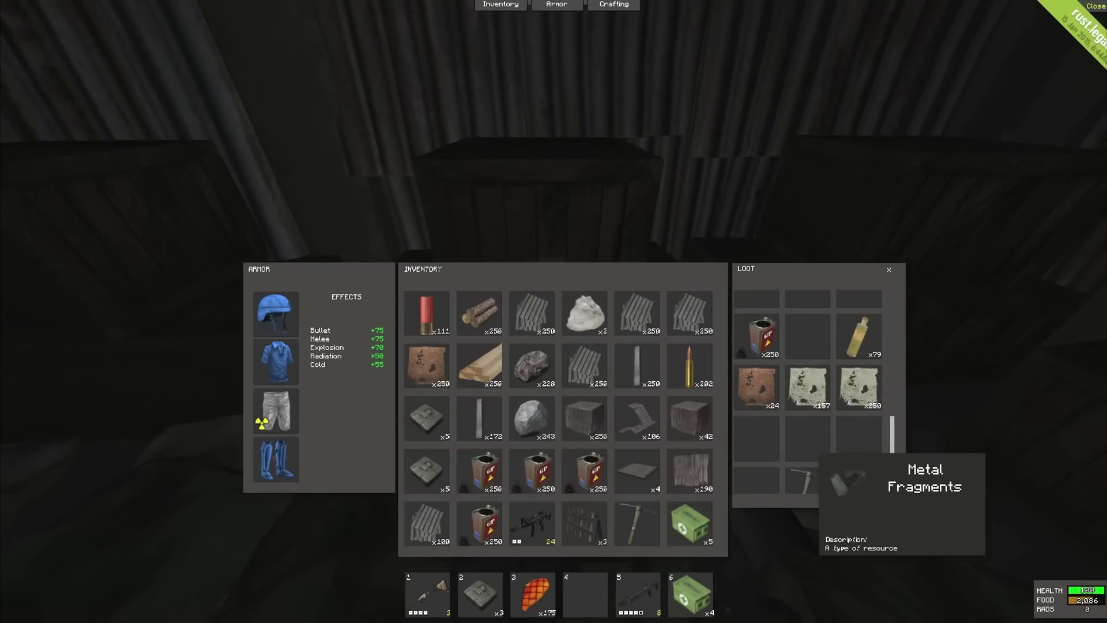
scroll(809, 390, "up", 2)
scroll(809, 389, "up", 3)
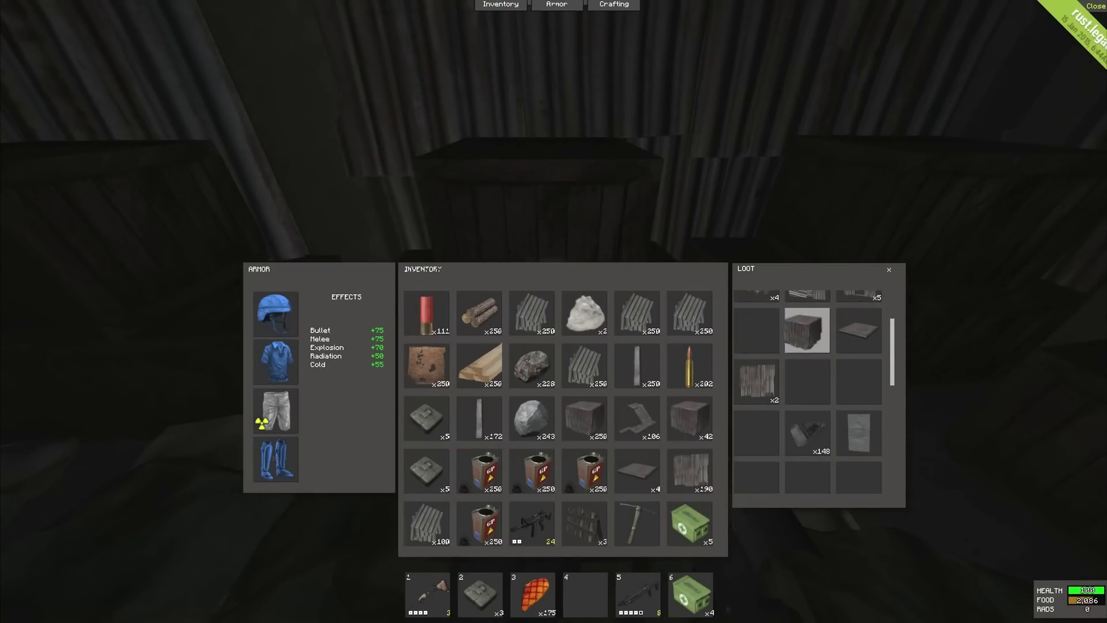
scroll(808, 433, "up", 2)
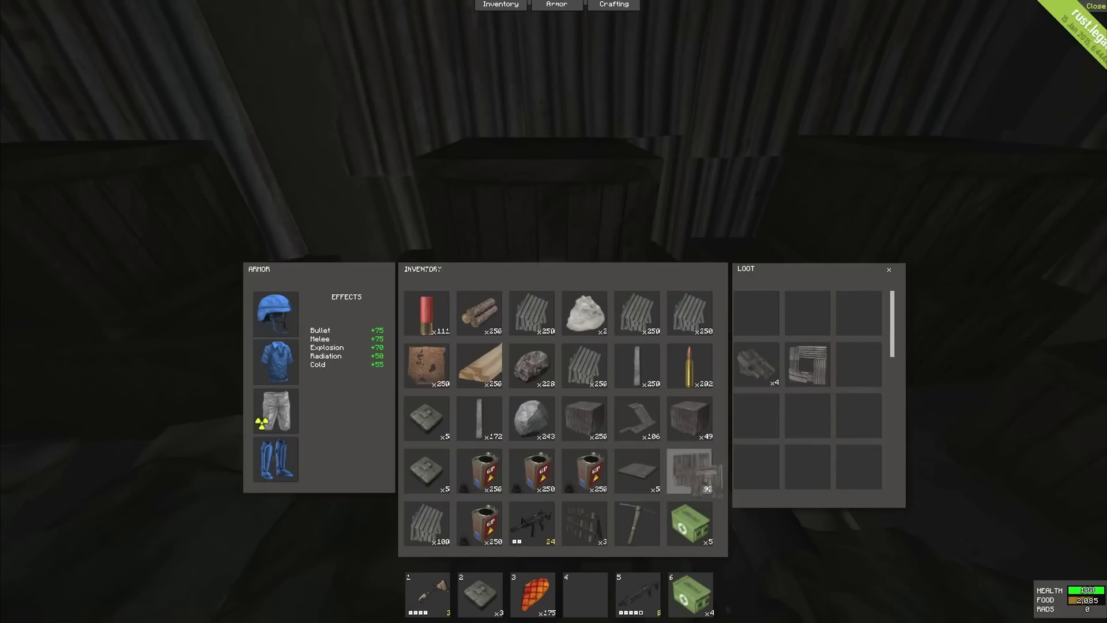
scroll(808, 389, "down", 6)
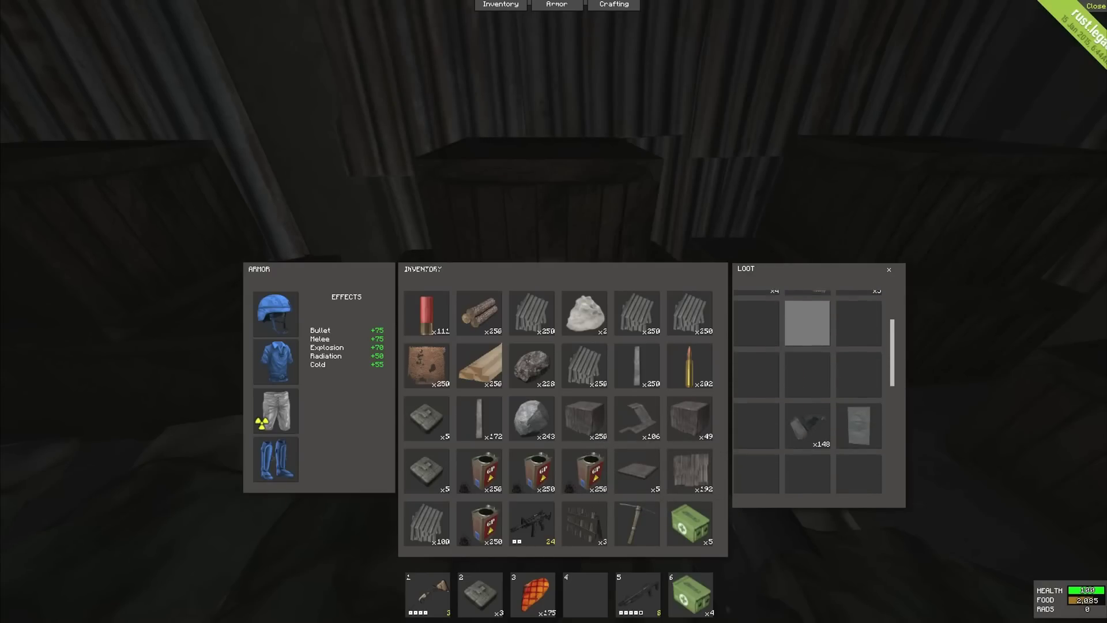
scroll(807, 389, "down", 6)
scroll(808, 389, "down", 3)
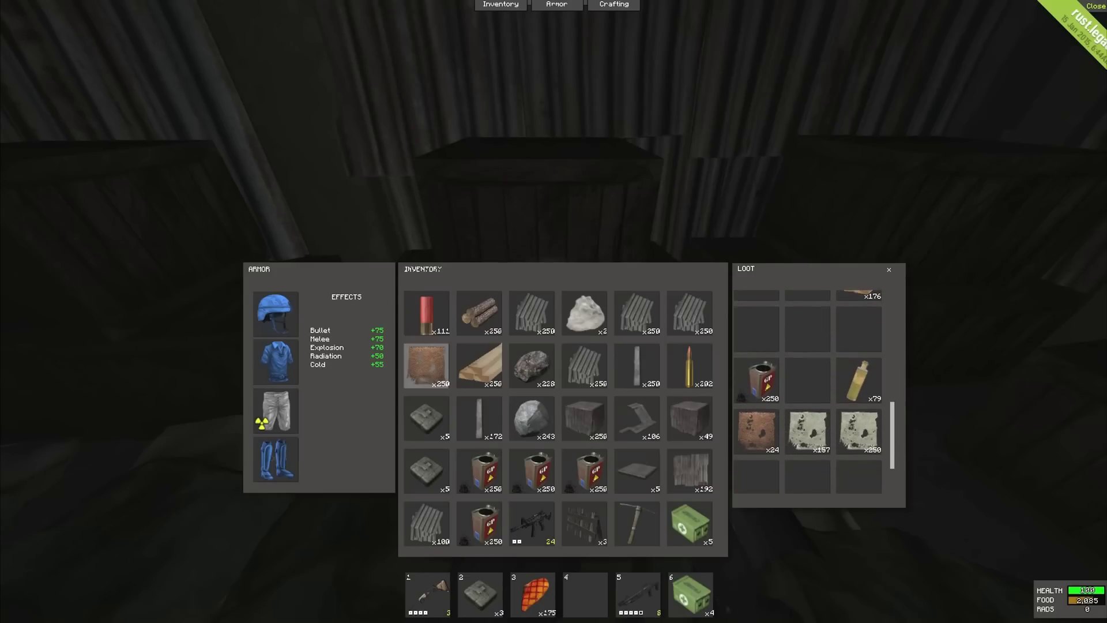
Step: Put the five-piece stack on the belt, reslot the Pick Axe, and take the 250 gunpowder
left_click_drag(428, 421, 538, 554)
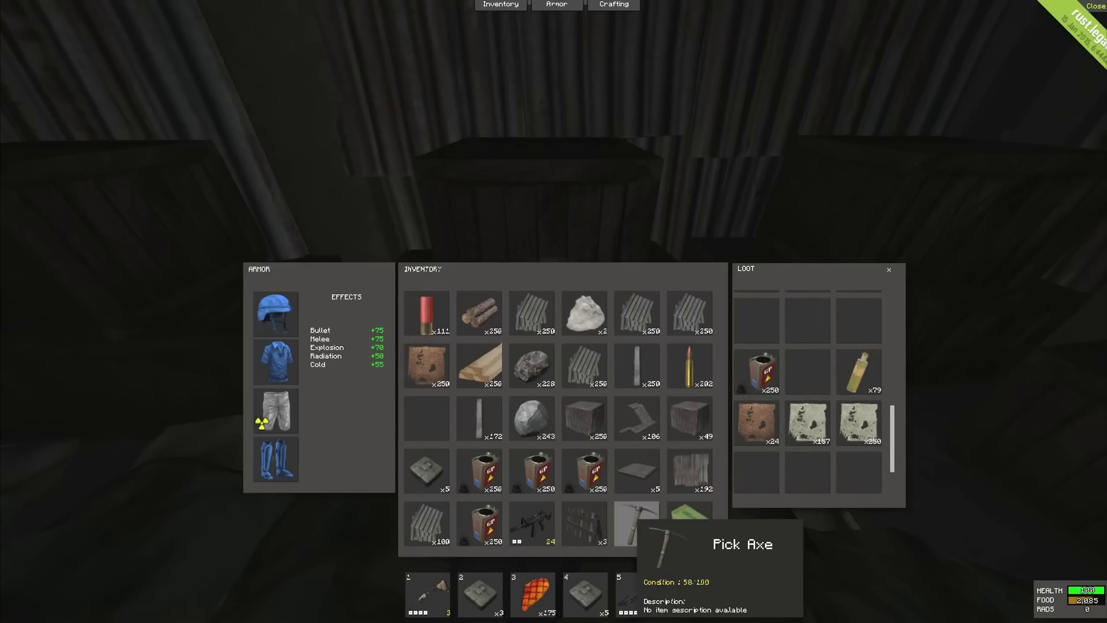
left_click_drag(637, 526, 621, 524)
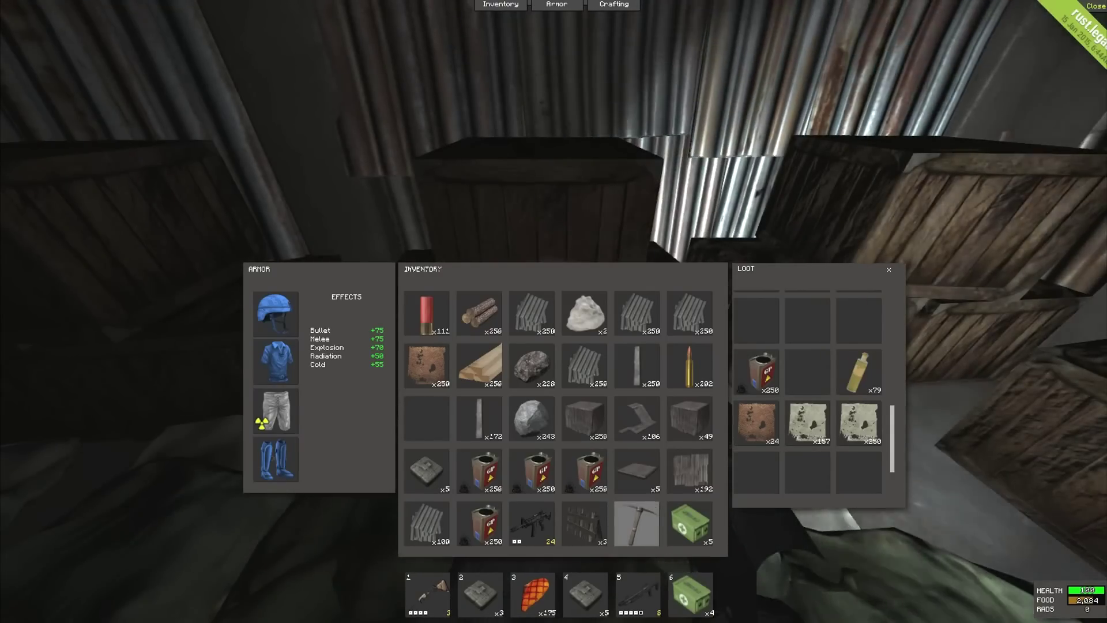
left_click_drag(426, 417, 638, 526)
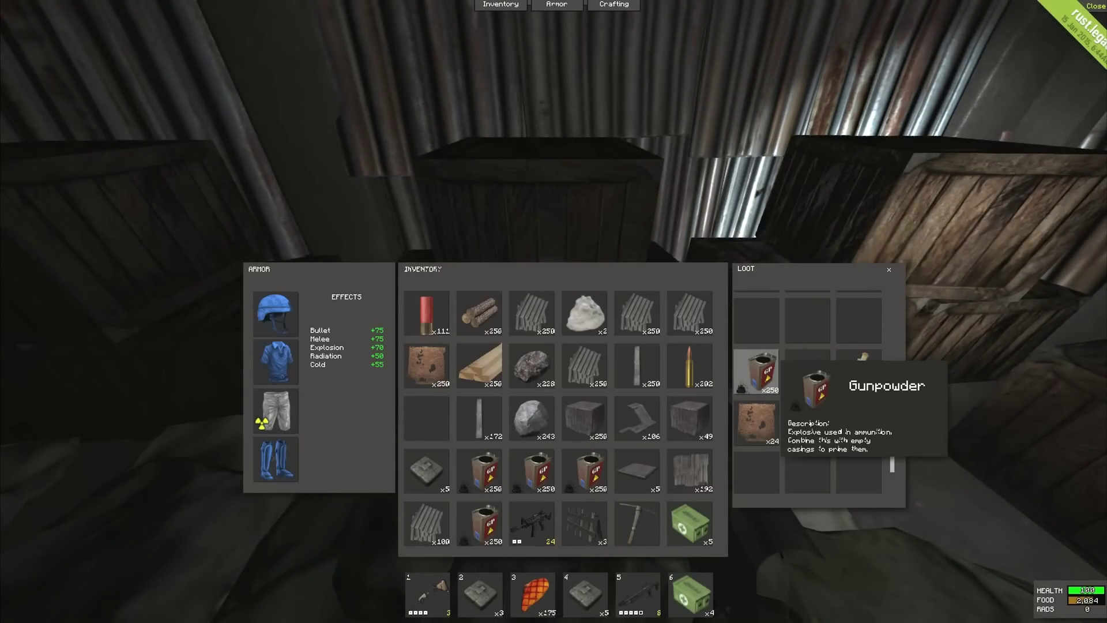
left_click_drag(759, 373, 426, 420)
scroll(814, 390, "up", 3)
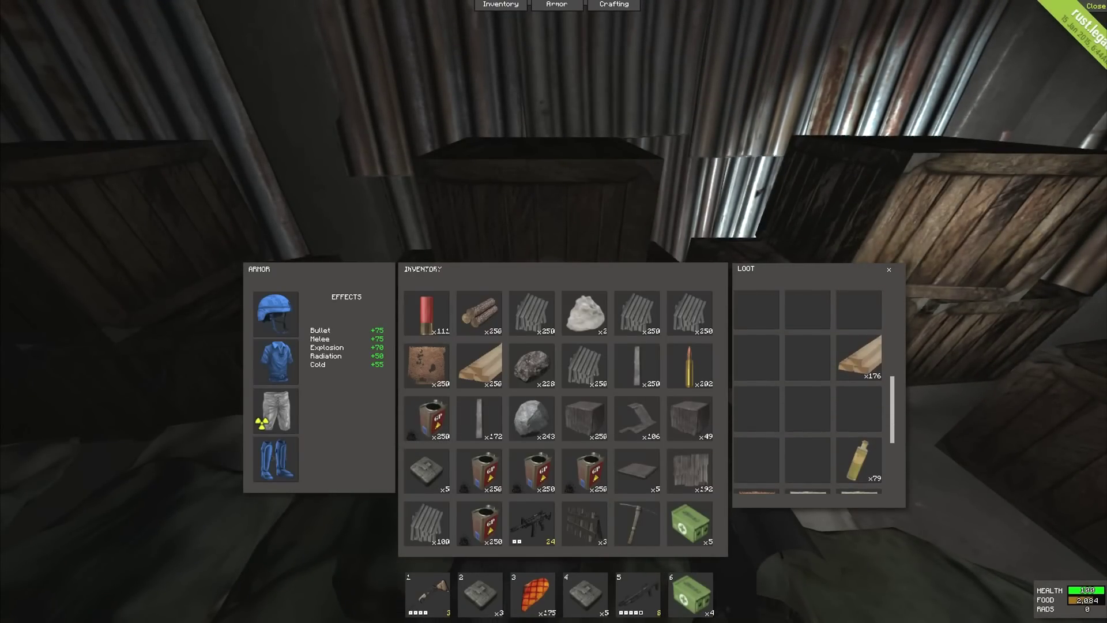
scroll(813, 390, "up", 2)
scroll(814, 389, "up", 2)
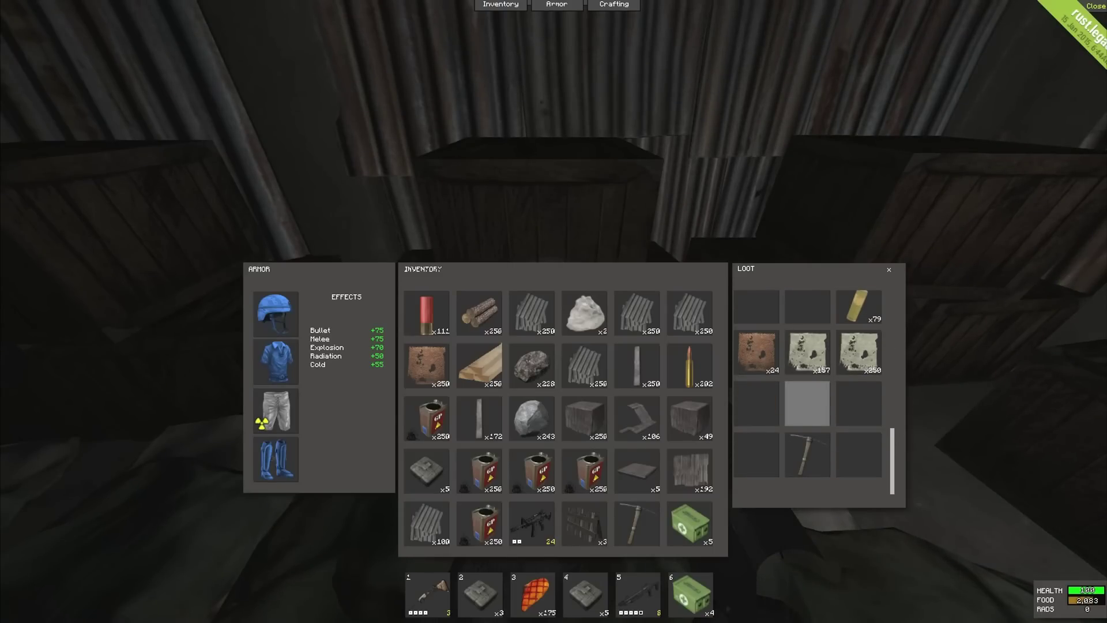
scroll(813, 389, "up", 2)
scroll(814, 390, "up", 2)
scroll(814, 390, "down", 2)
scroll(813, 390, "down", 2)
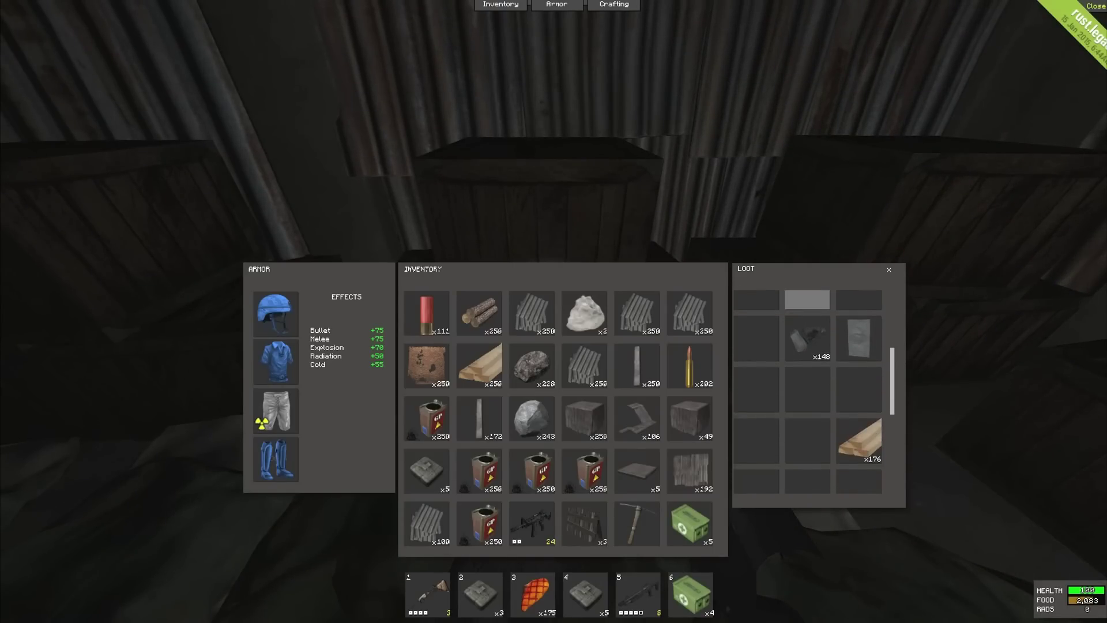
scroll(814, 389, "down", 2)
scroll(813, 389, "down", 2)
scroll(814, 390, "up", 2)
scroll(813, 390, "up", 2)
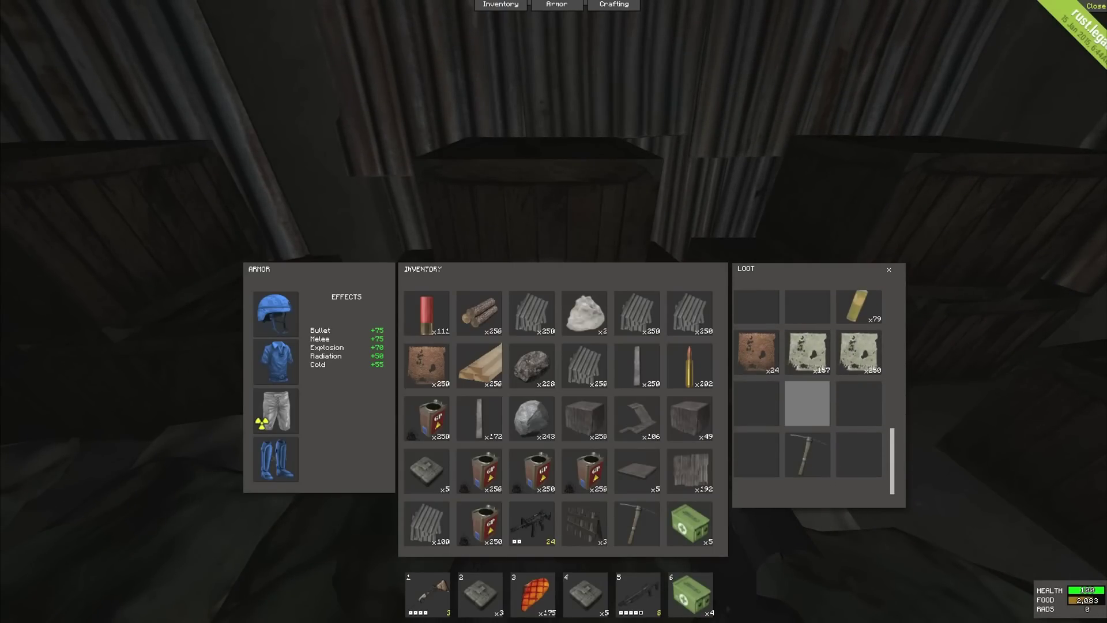
scroll(813, 389, "up", 2)
key("Tab")
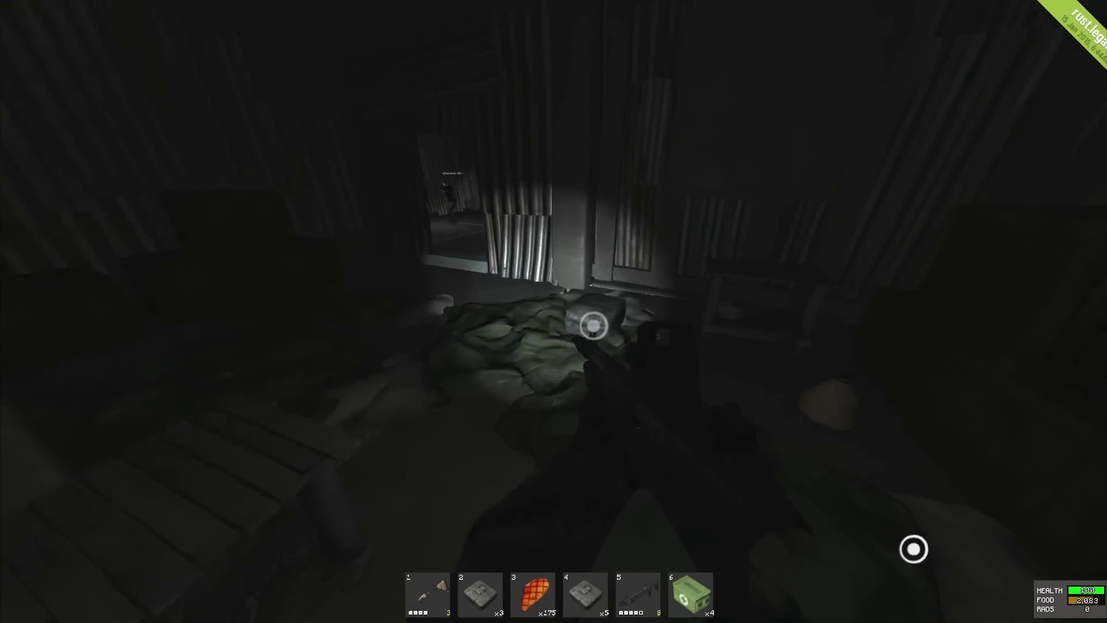
Step: Check the contents of two nearby crates
key("e")
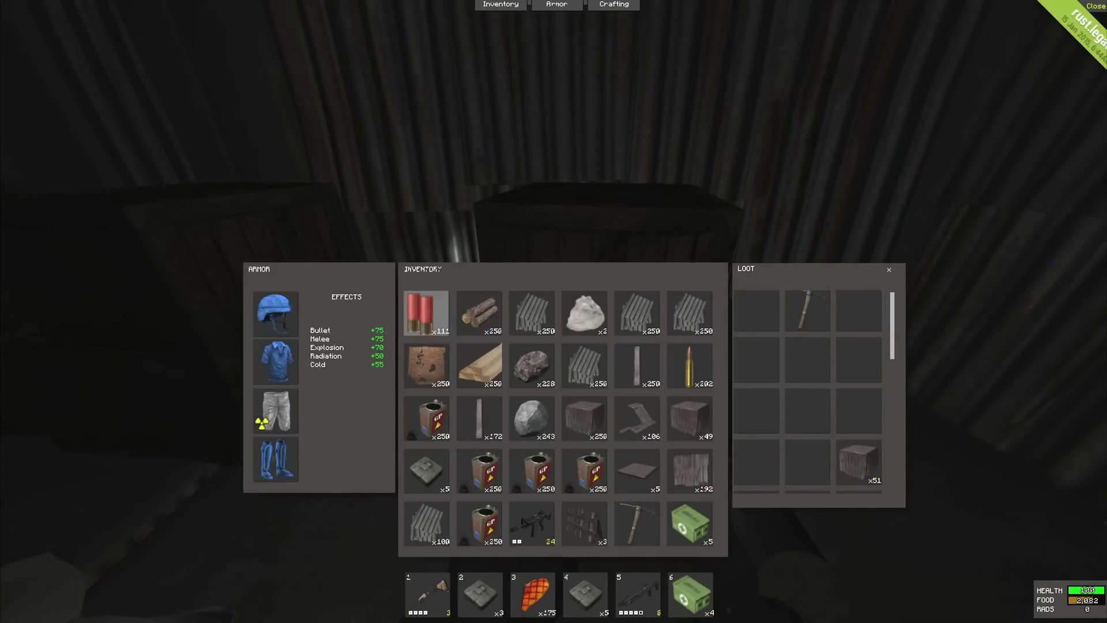
key("Tab")
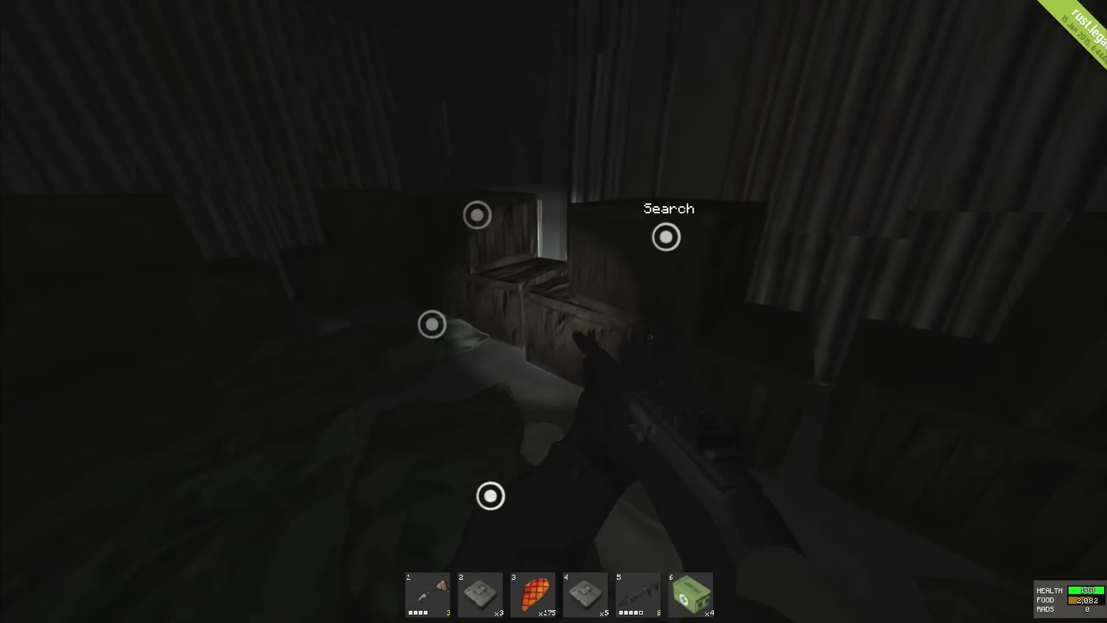
key("e")
scroll(818, 398, "down", 3)
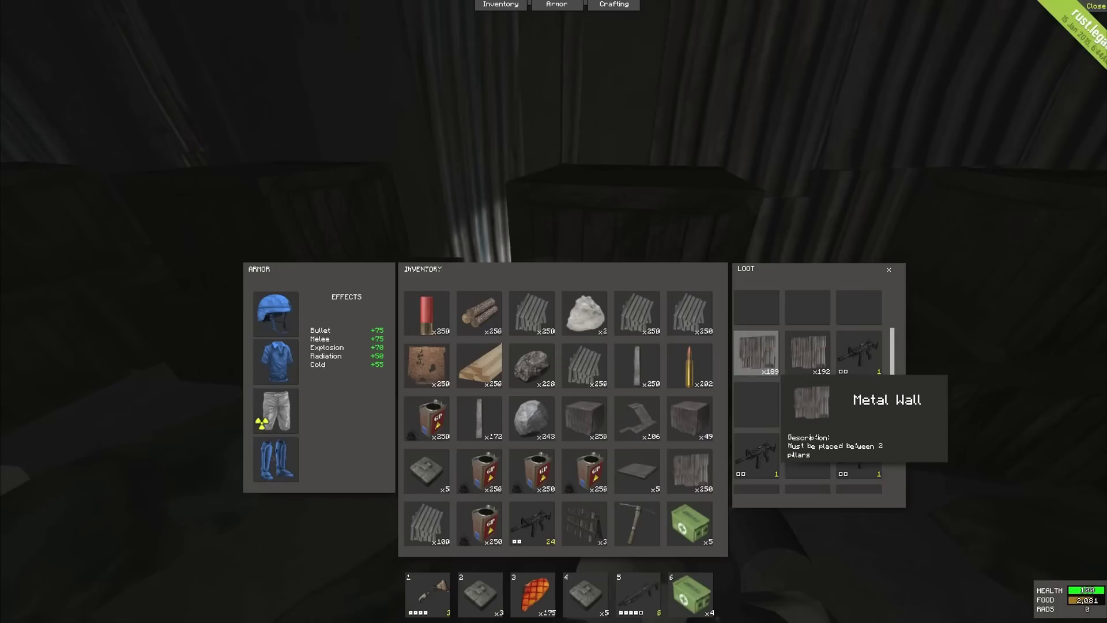
scroll(807, 398, "down", 3)
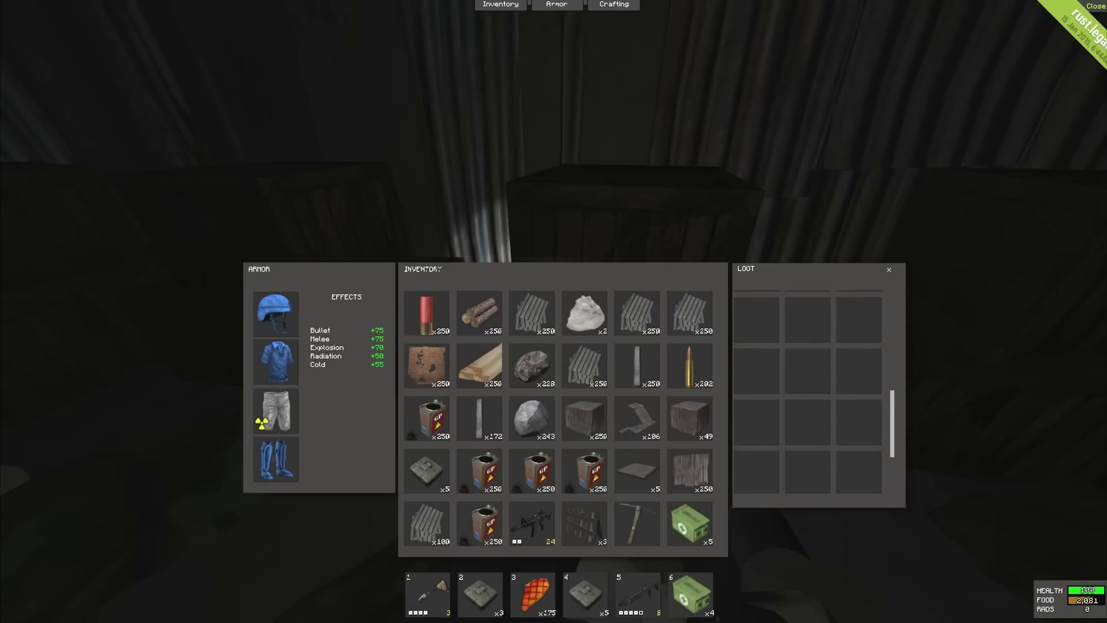
key("Tab")
Step: Take the metal foundations, pillar and ceiling pieces from a crate, then check one more crate
key("e")
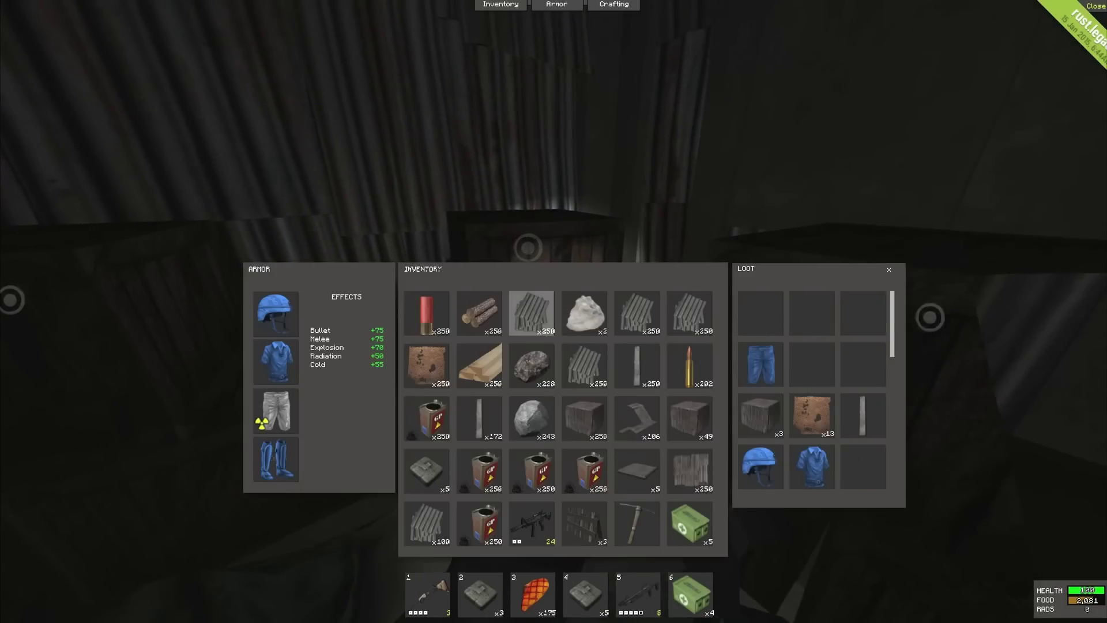
scroll(807, 398, "down", 1)
left_click(758, 407, "ctrl")
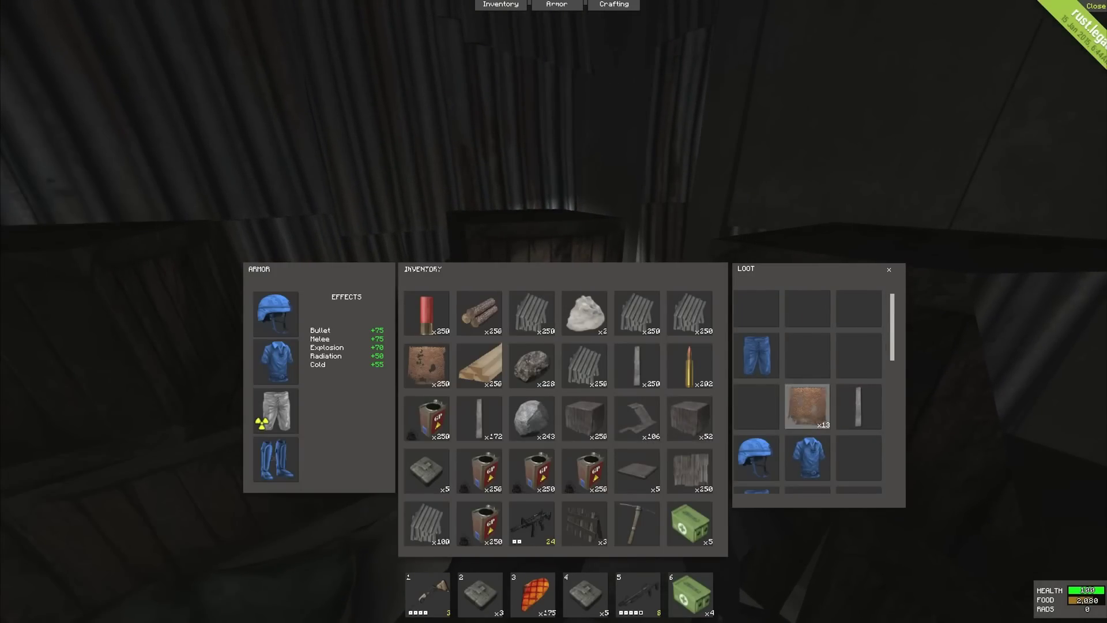
left_click(859, 406, "ctrl")
scroll(807, 389, "down", 3)
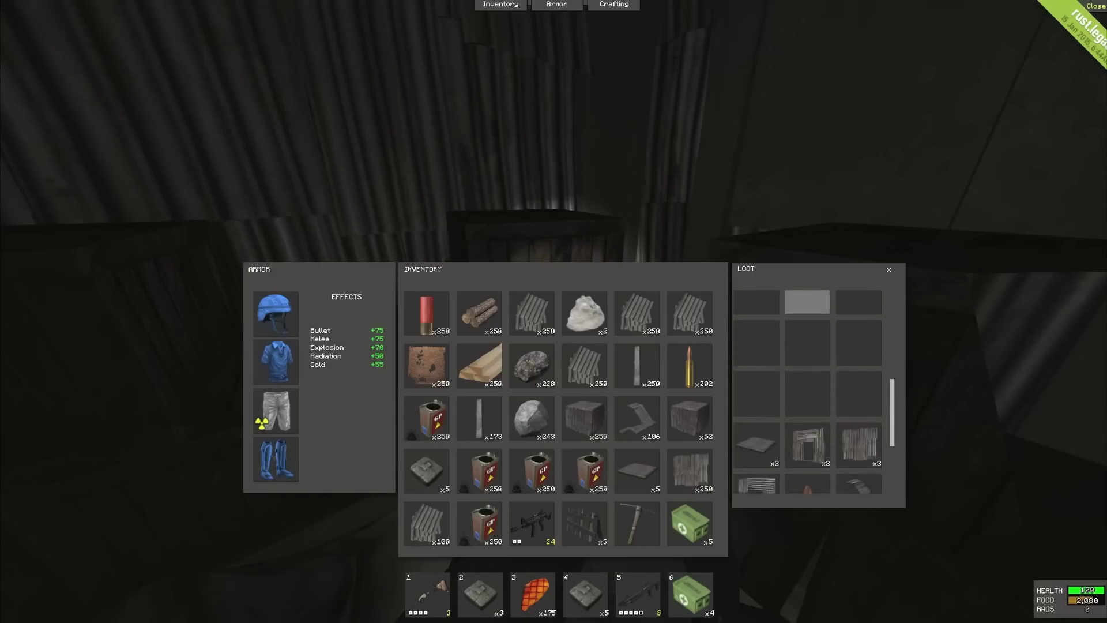
left_click_drag(758, 304, 623, 467)
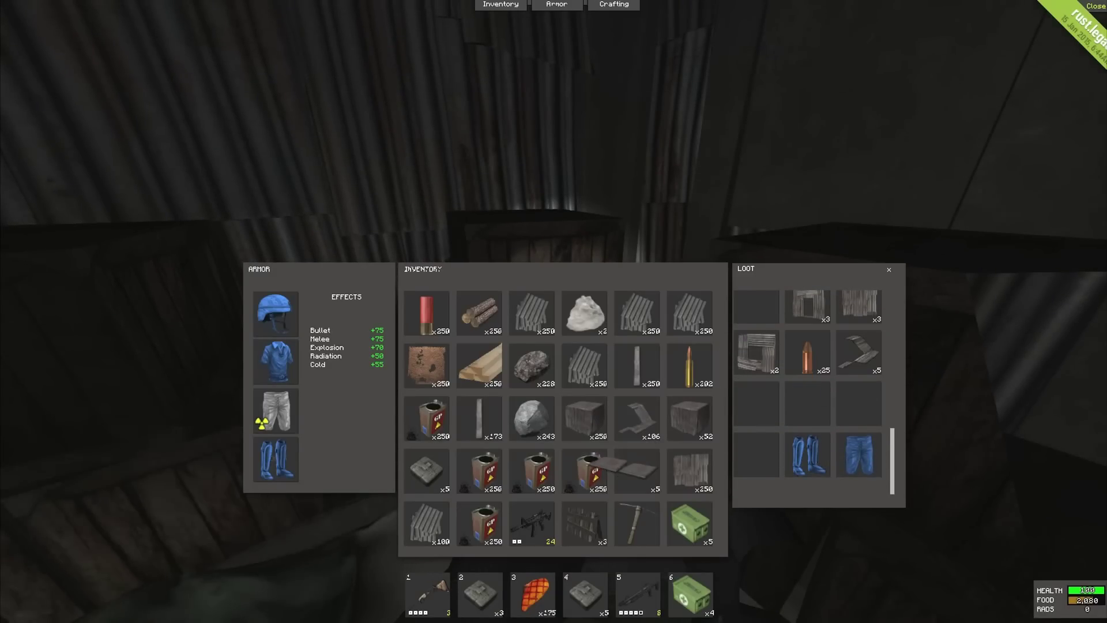
scroll(807, 390, "up", 2)
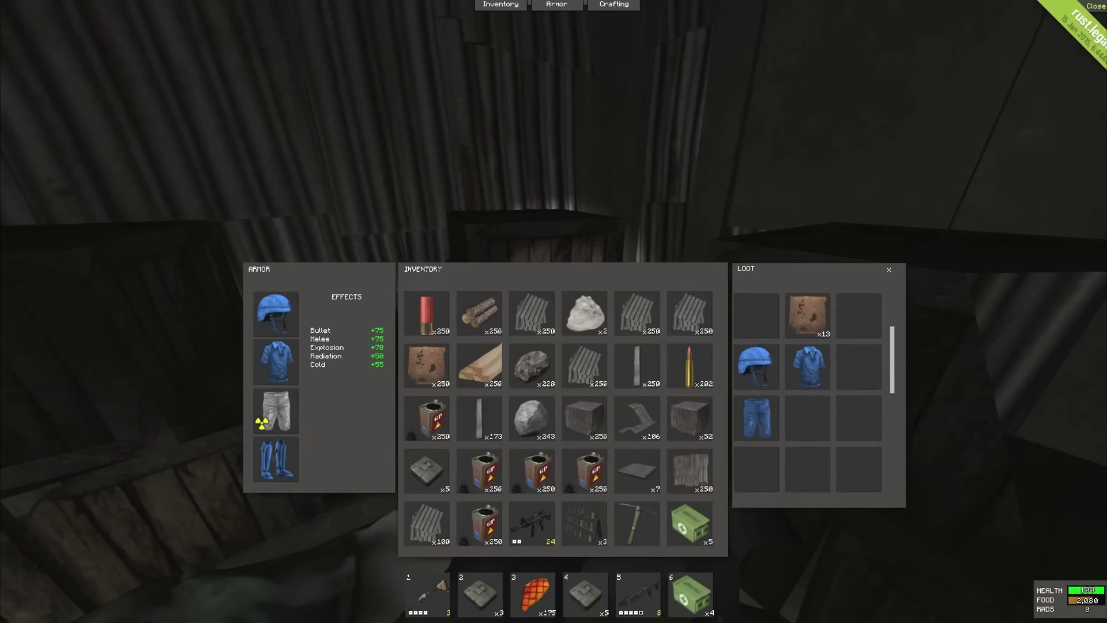
key("Tab")
key("e")
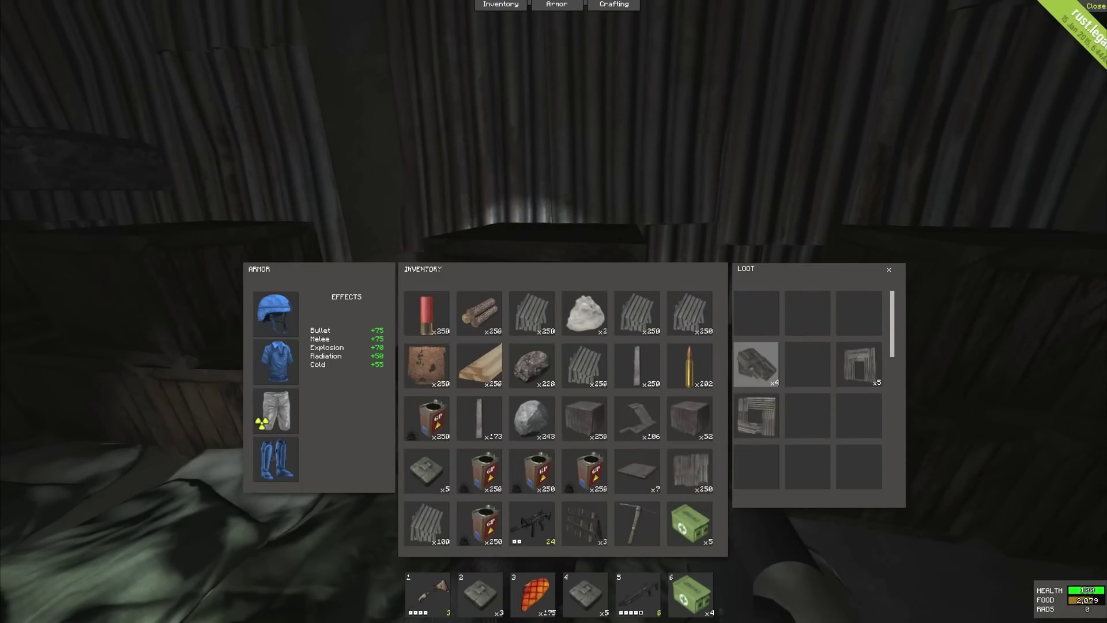
scroll(813, 415, "down", 2)
scroll(813, 415, "up", 2)
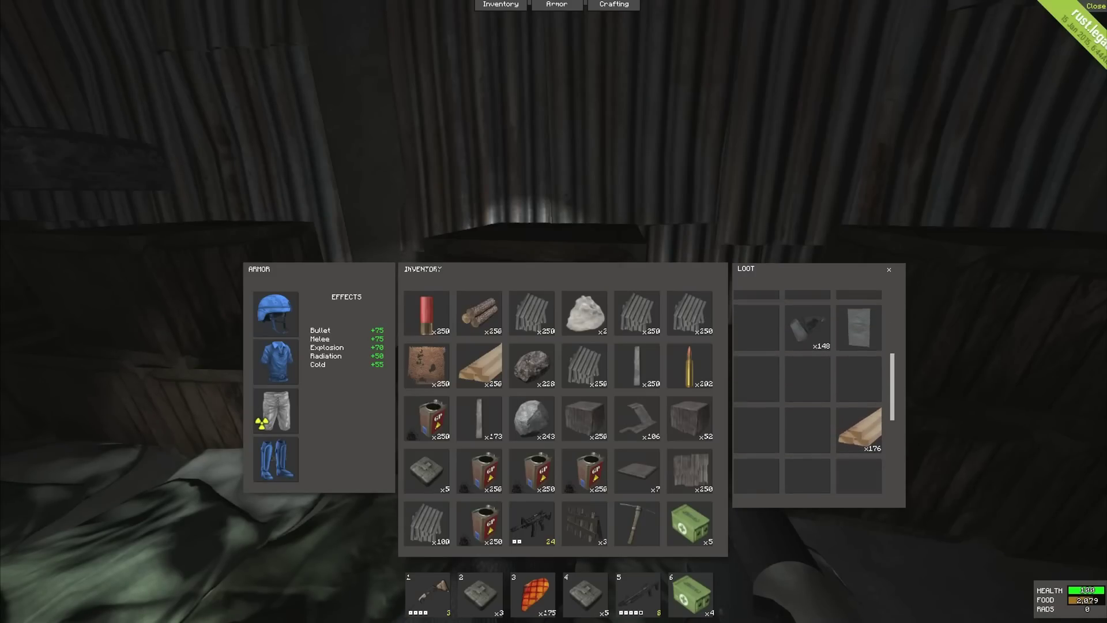
scroll(808, 403, "down", 2)
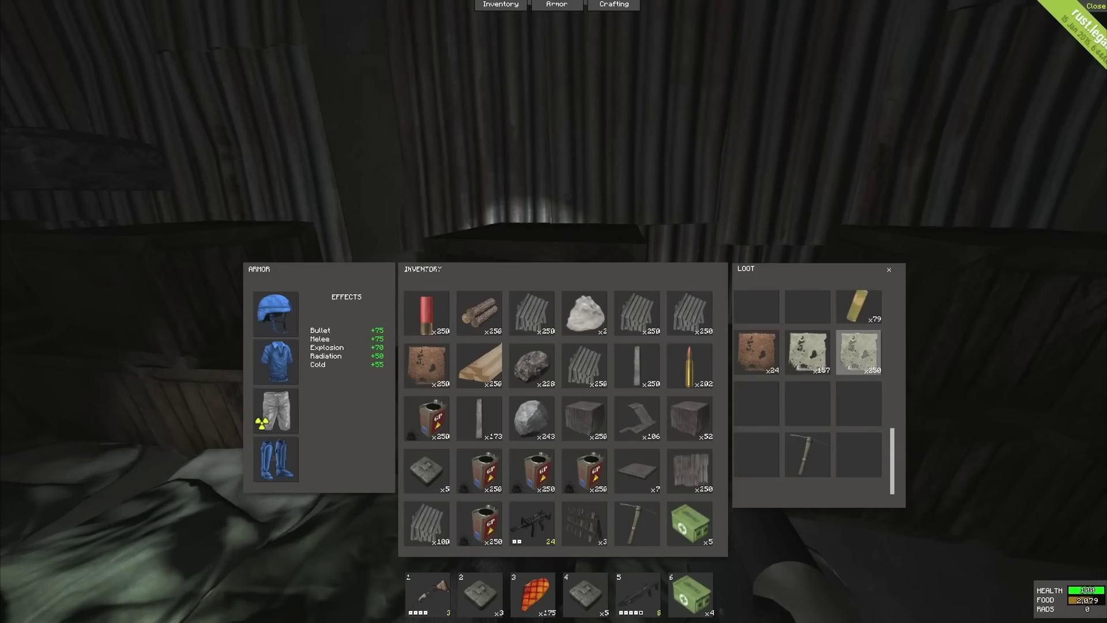
key("Tab")
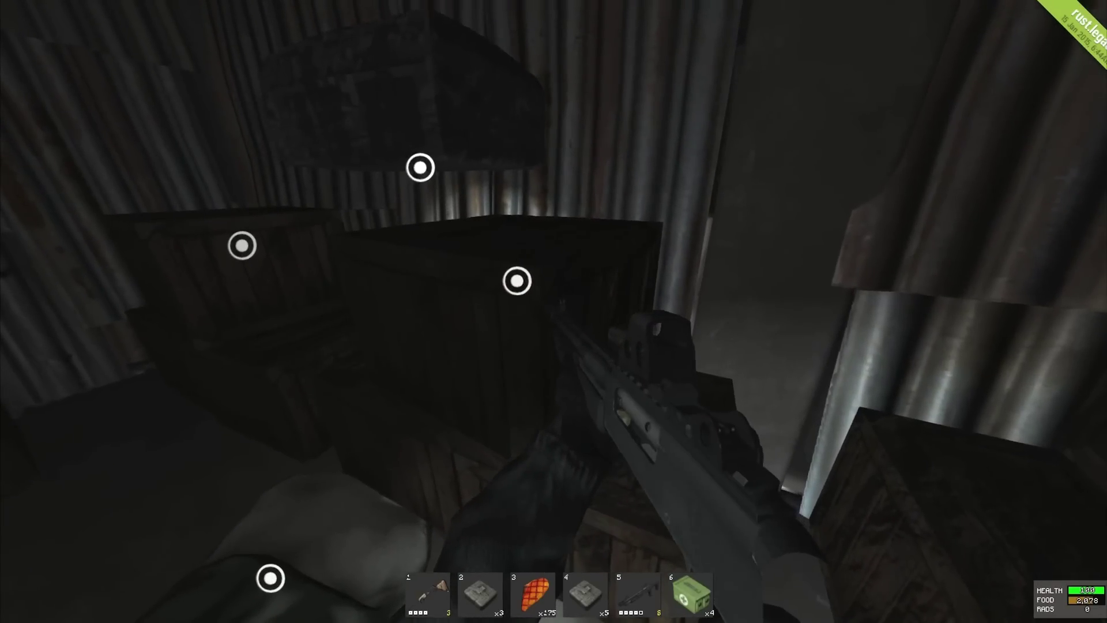
Step: Check the empty crate, the gun crate and the ammo crate
key("e")
key("Tab")
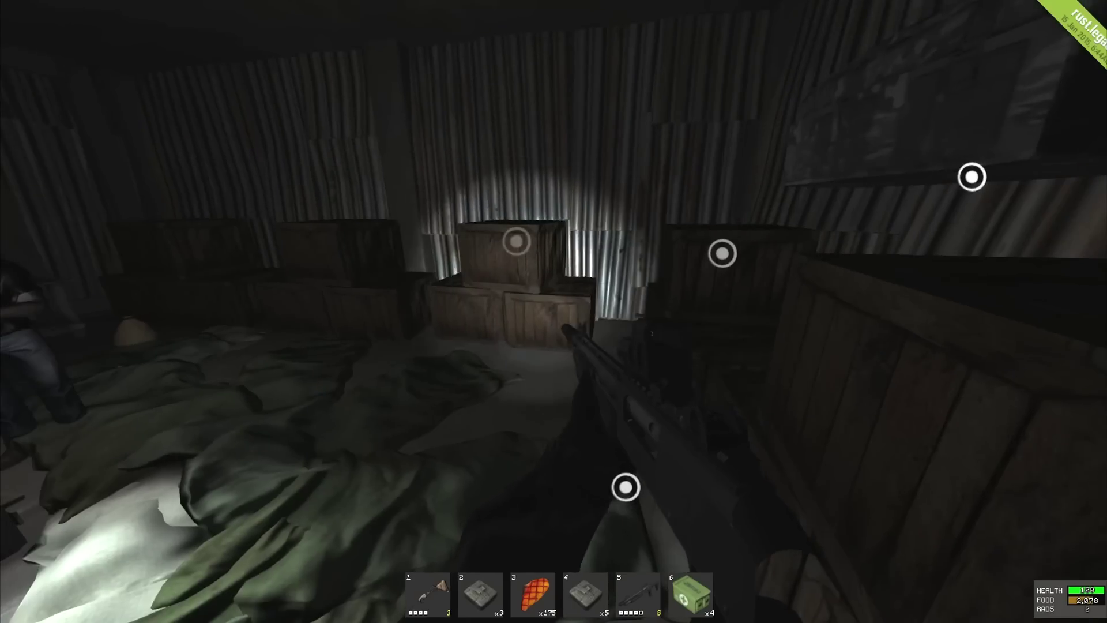
key("e")
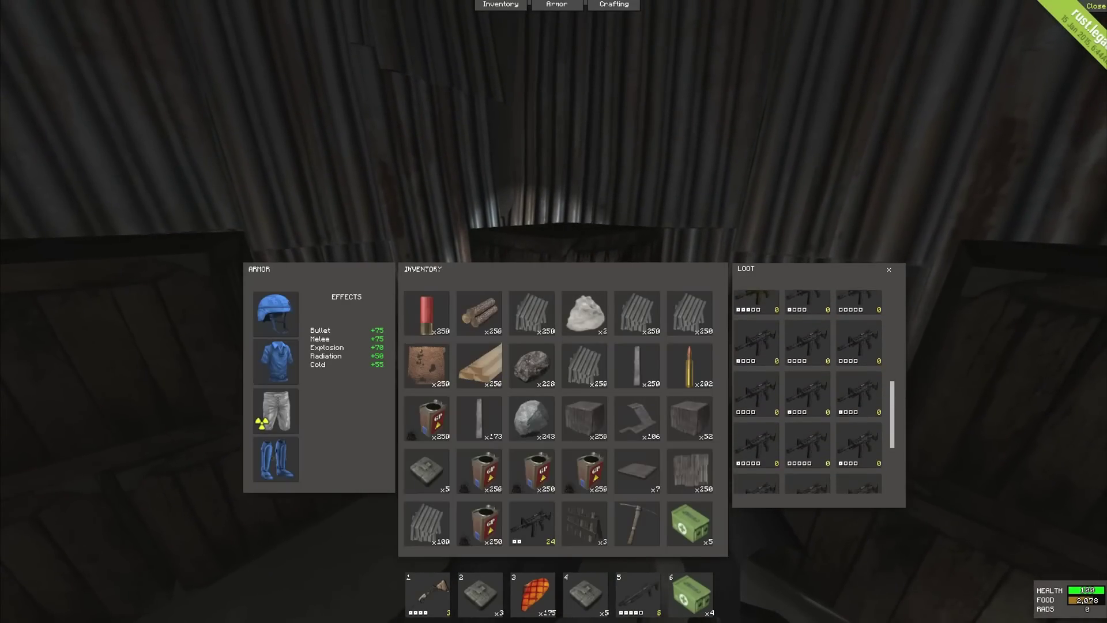
key("Tab")
key("e")
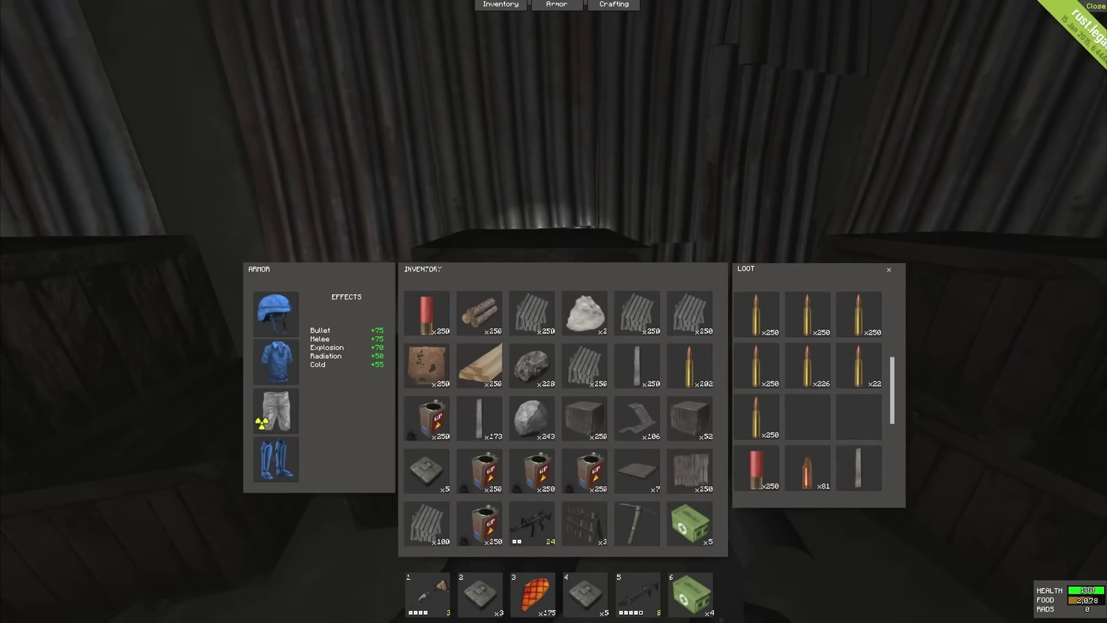
key("Tab")
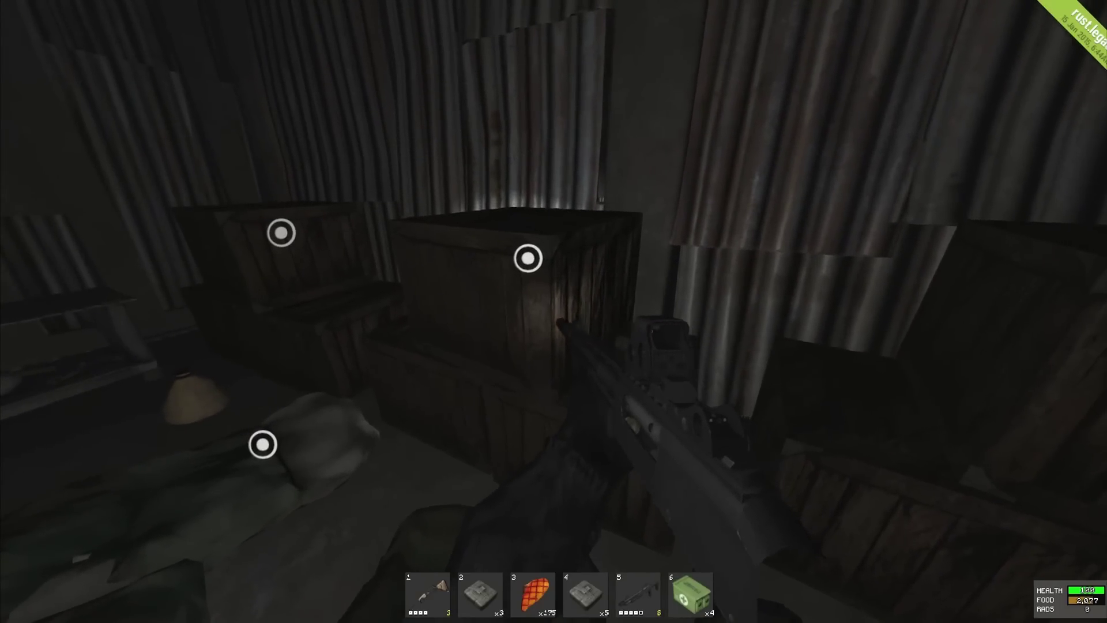
Step: Check another crate and the workbench, then loot the metal and resources crate
key("e")
key("Tab")
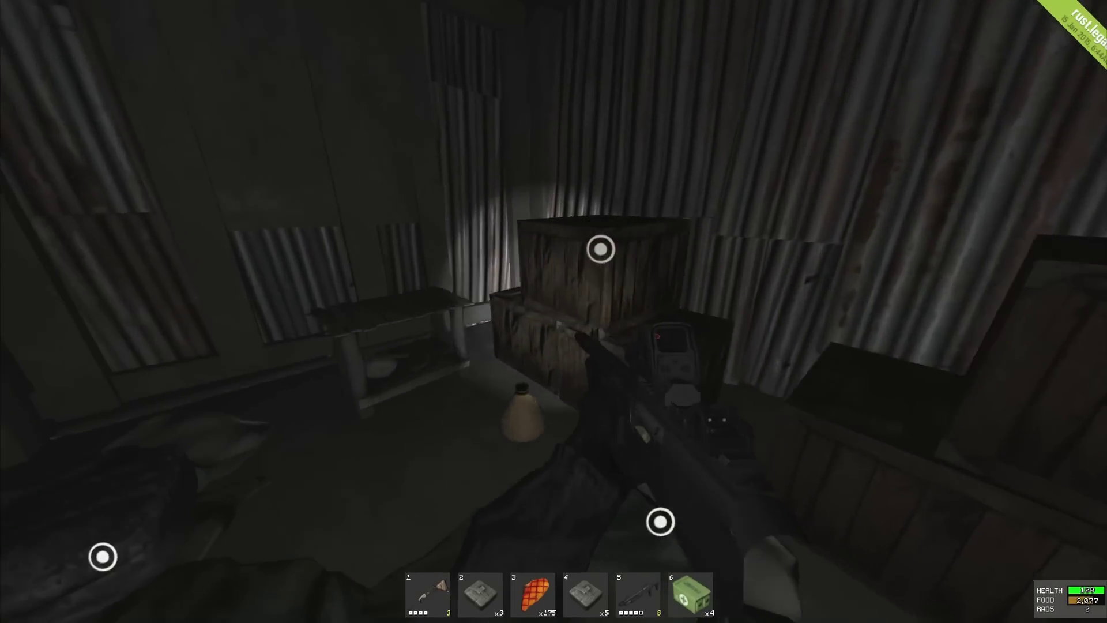
key("e")
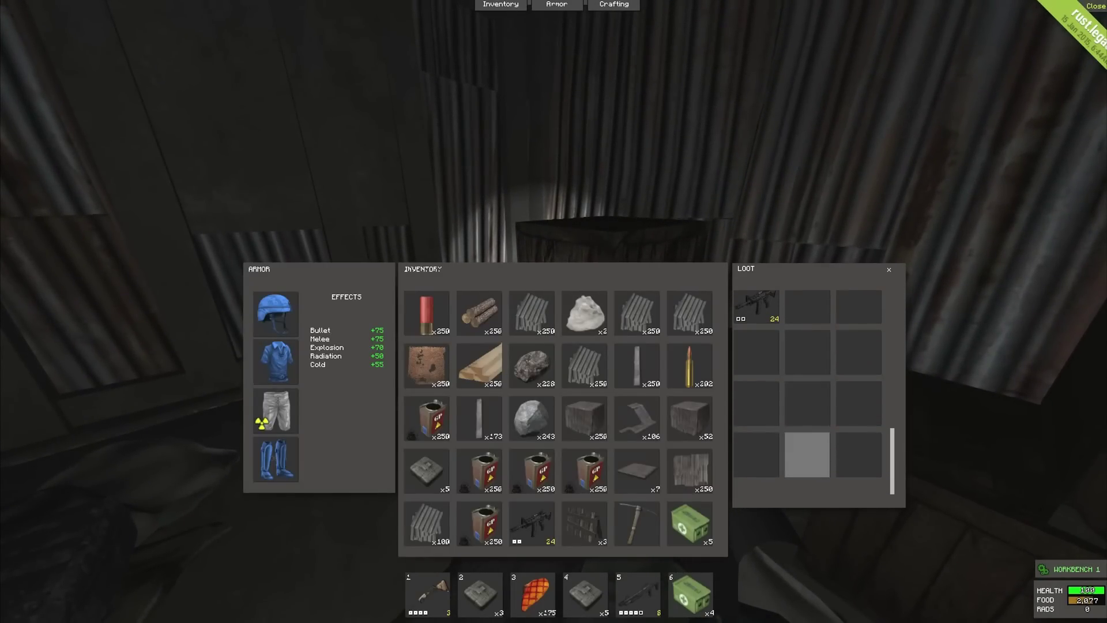
key("Tab")
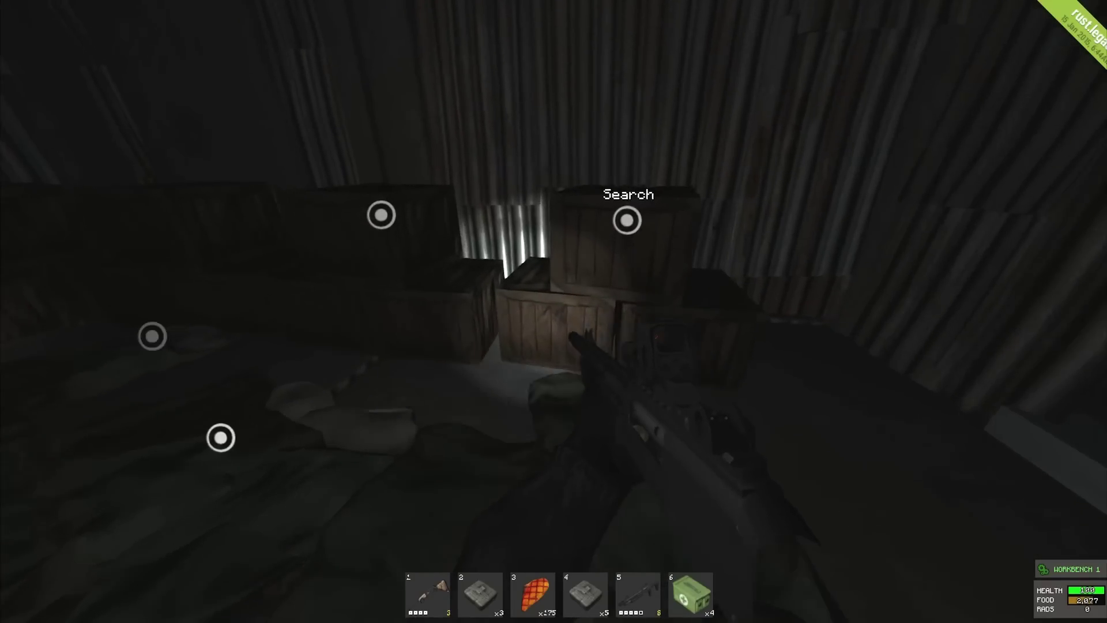
key("e")
scroll(807, 402, "down", 2)
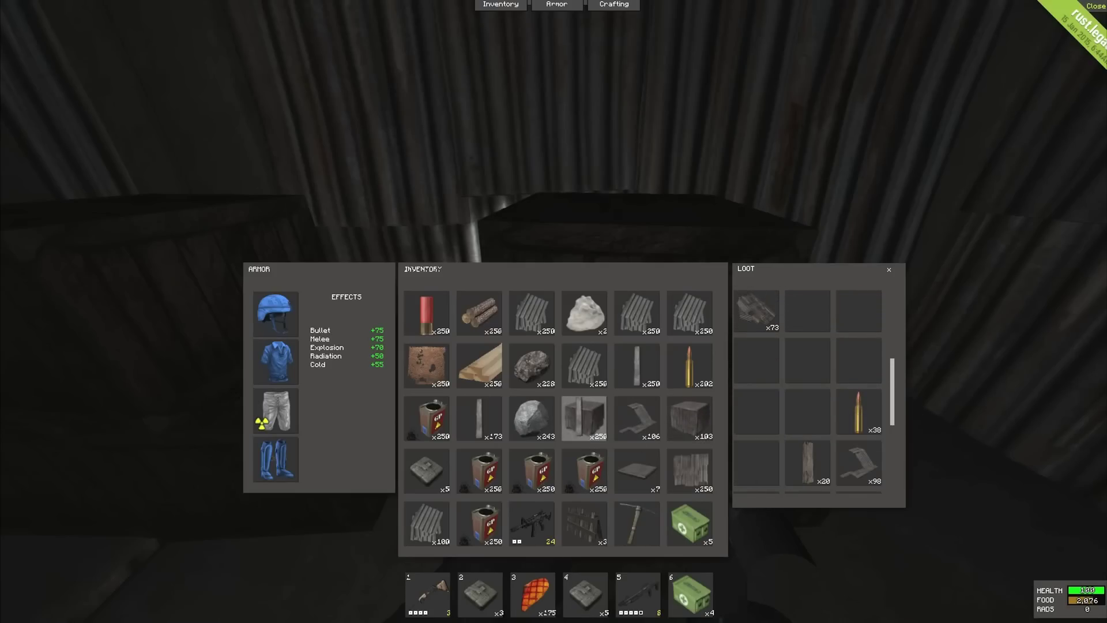
scroll(808, 389, "down", 2)
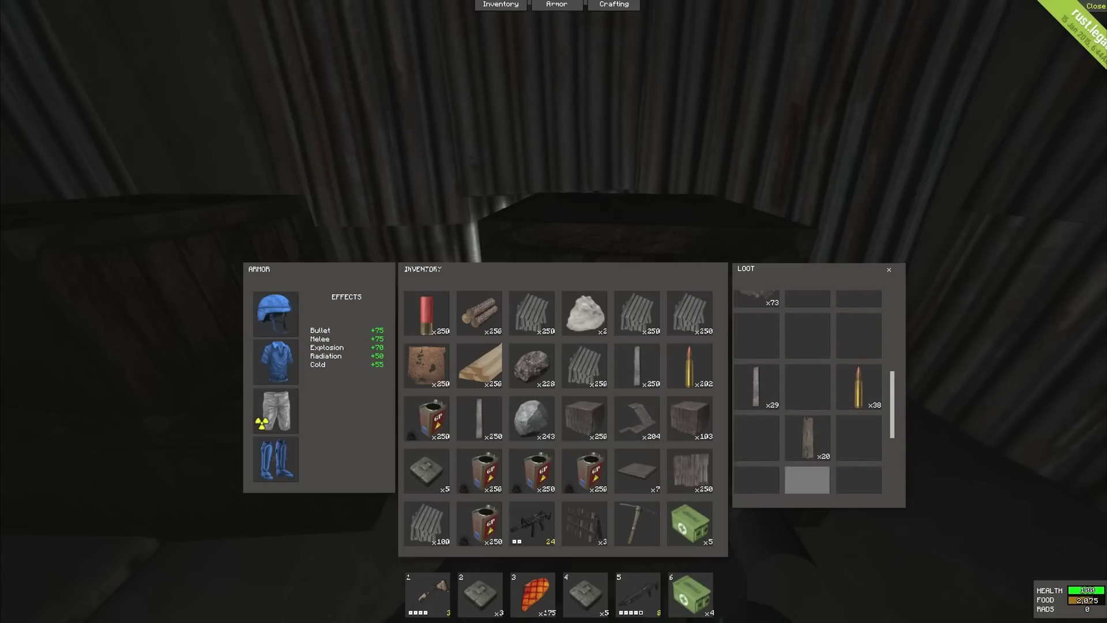
key("Tab")
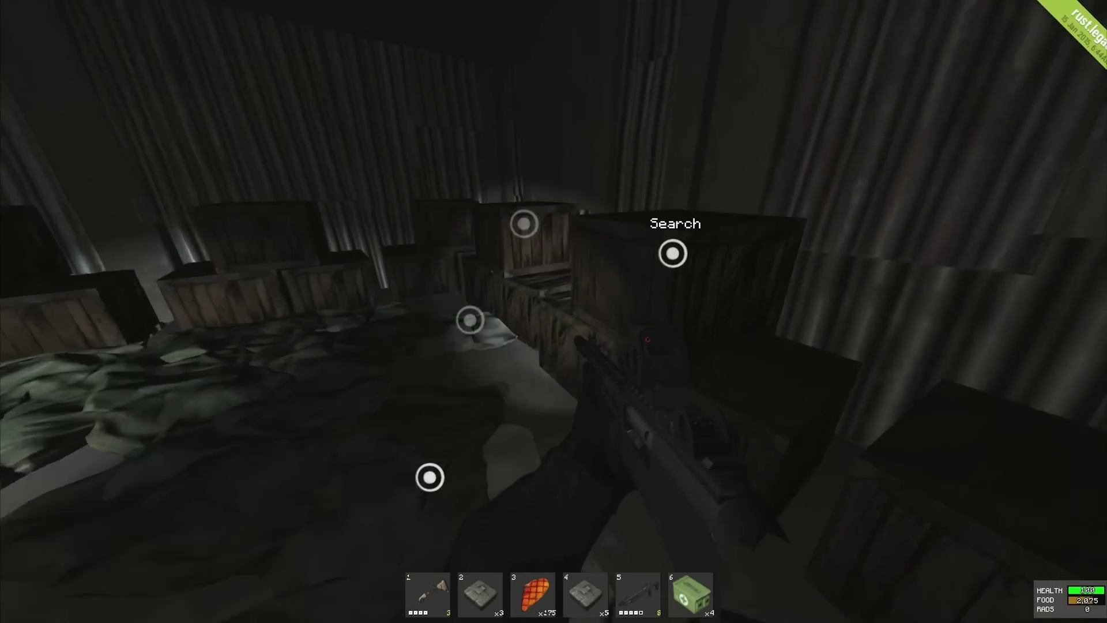
Step: Check the next crates, including one holding clothing materials
key("Tab")
key("Tab")
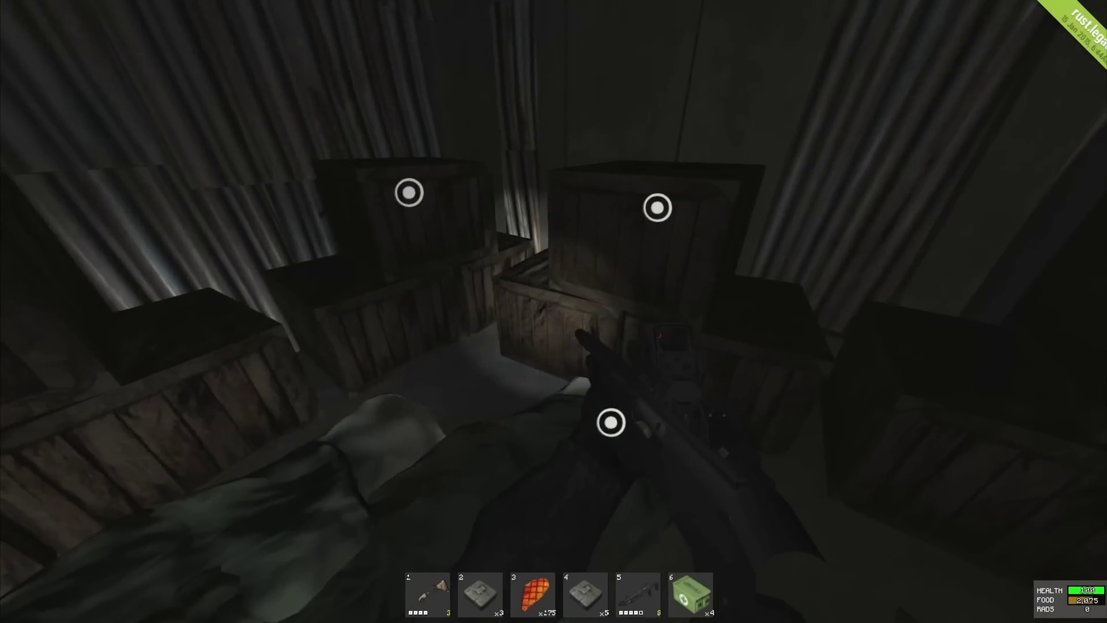
key("e")
key("Tab")
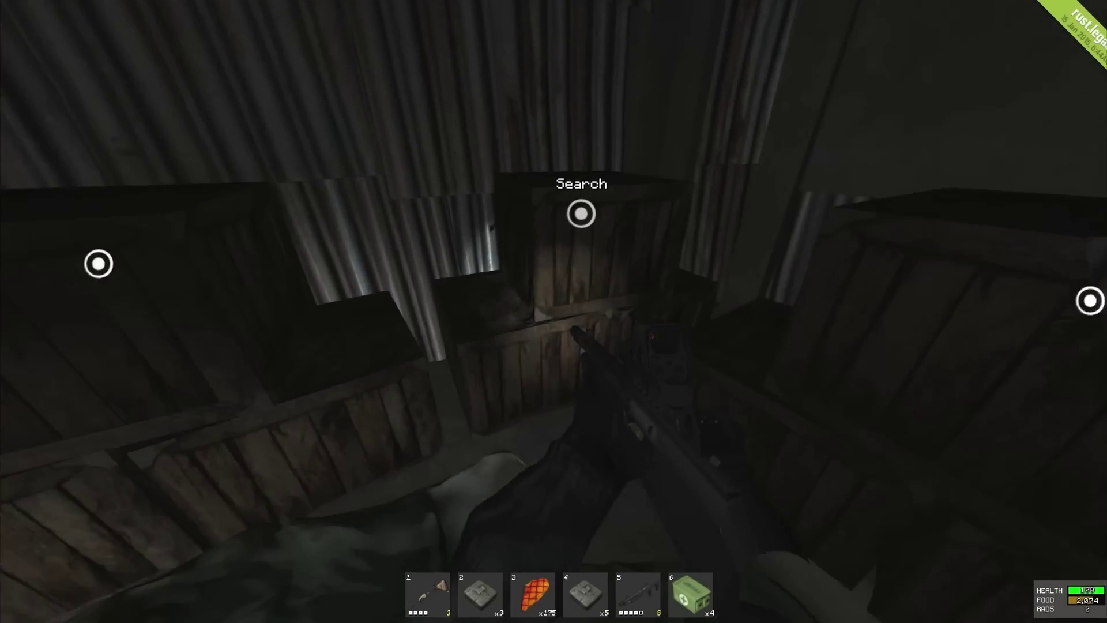
key("e")
scroll(813, 390, "down", 3)
key("Tab")
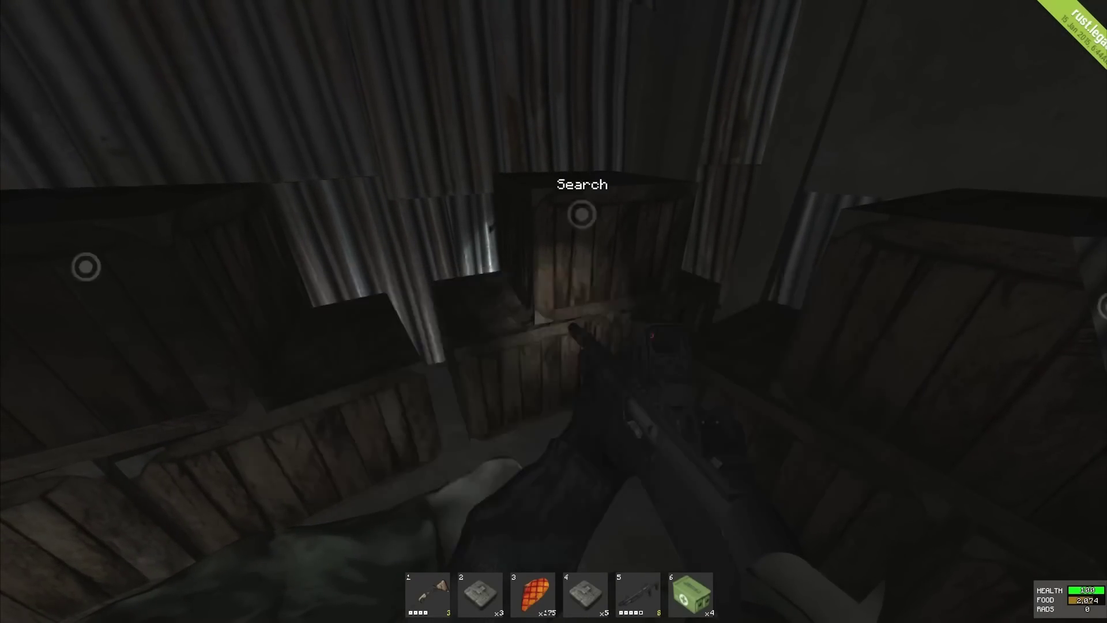
key("e")
scroll(814, 389, "down", 1)
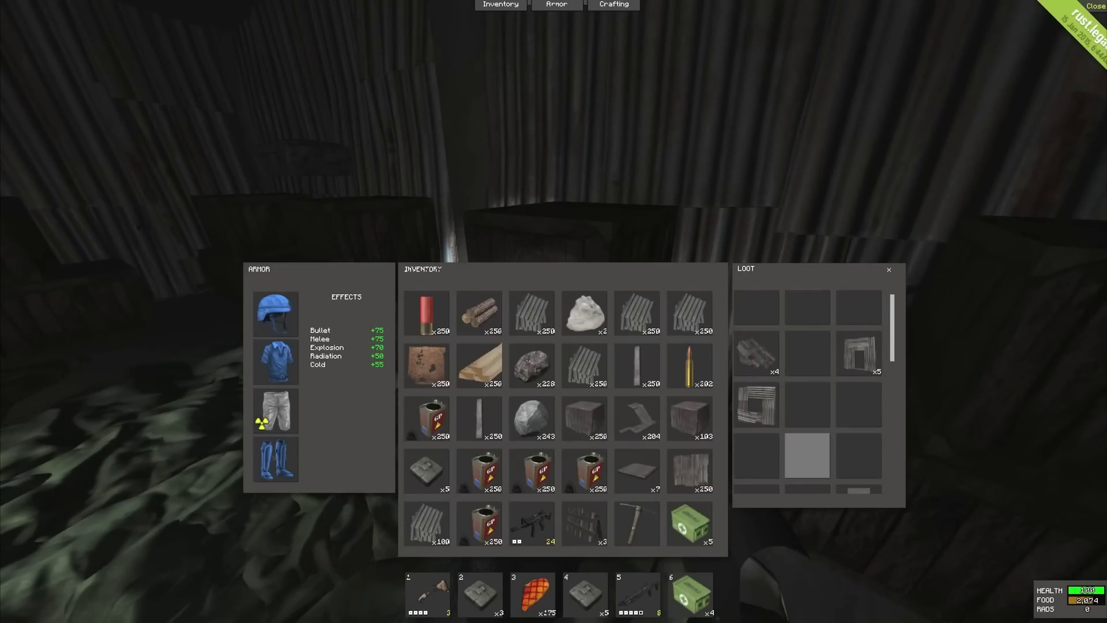
scroll(807, 432, "down", 2)
scroll(808, 390, "down", 2)
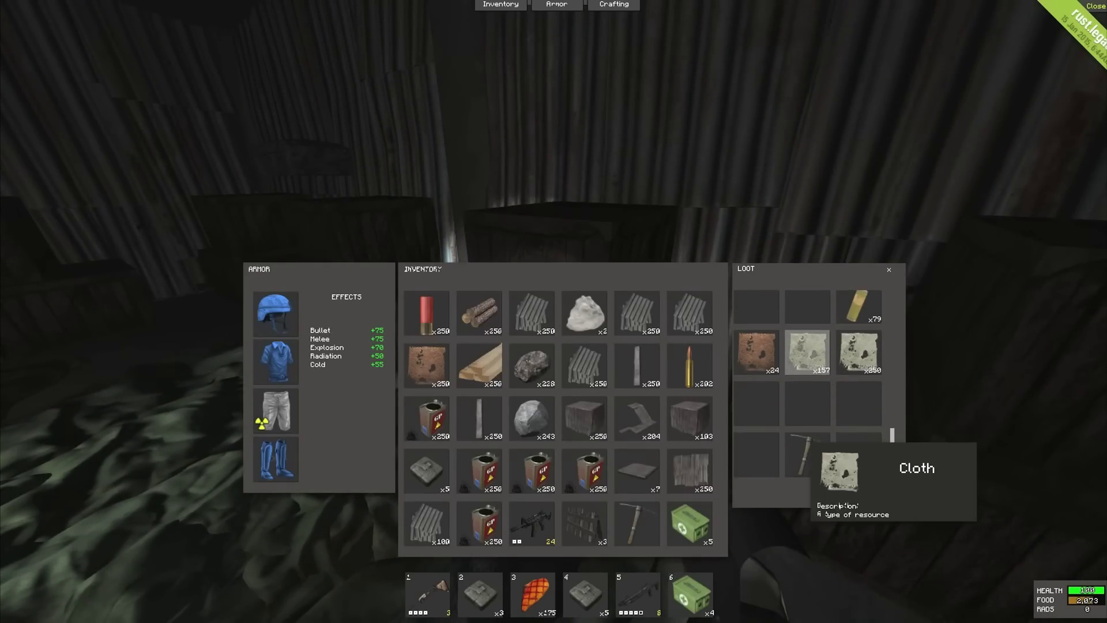
key("Tab")
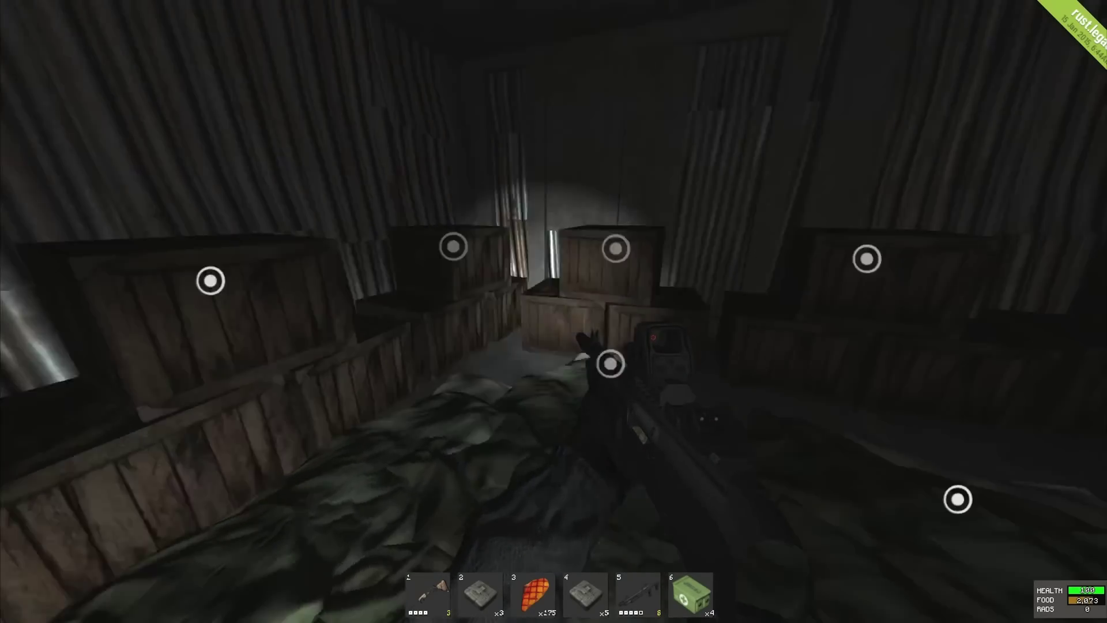
Step: Take metal fragments from the shotgun-shell crate, then check the empty and M4 rifle crates
key("e")
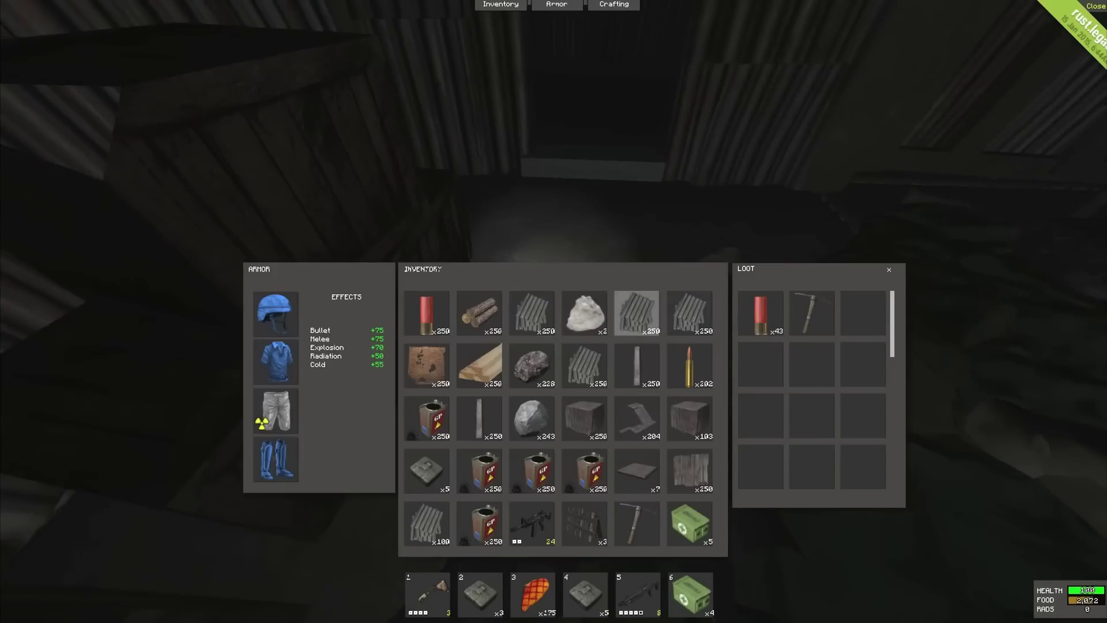
scroll(808, 404, "down", 3)
scroll(807, 372, "down", 3)
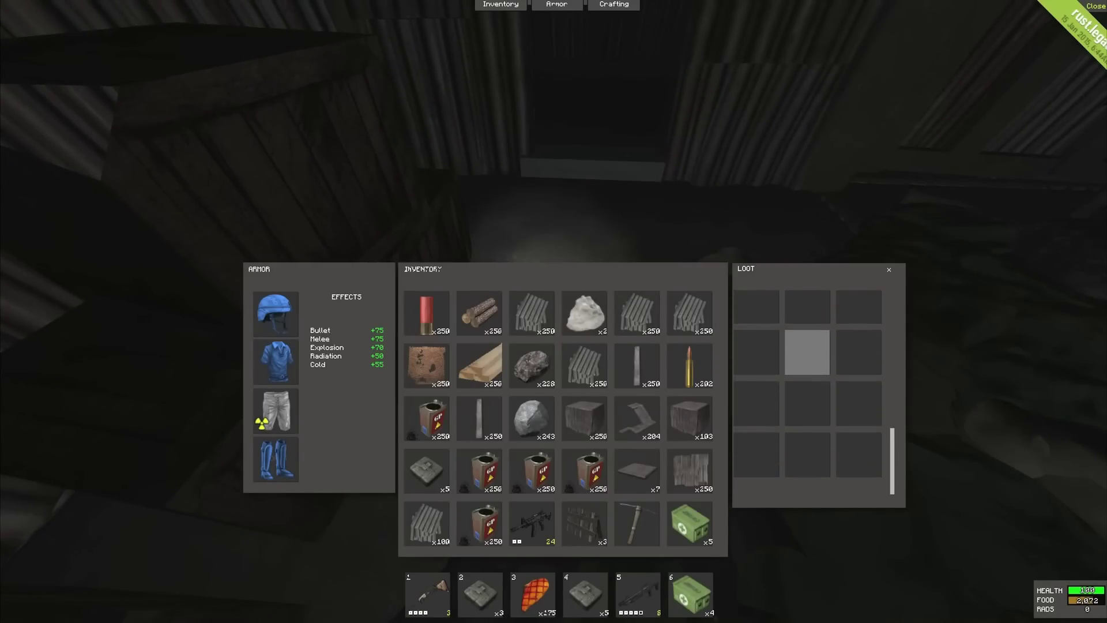
scroll(808, 403, "up", 1)
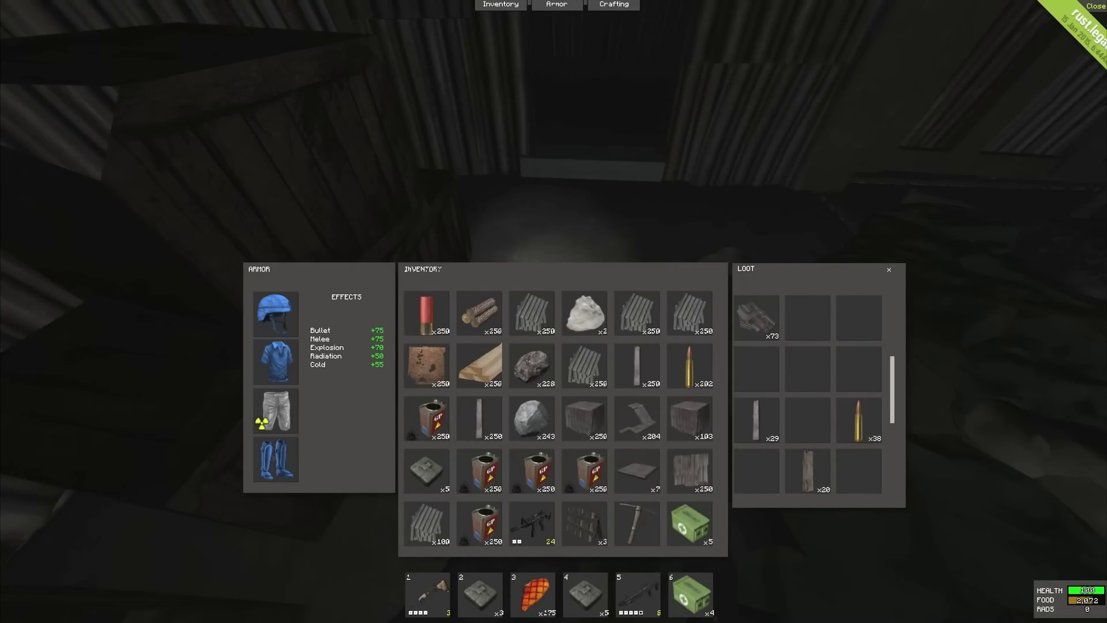
left_click(858, 370)
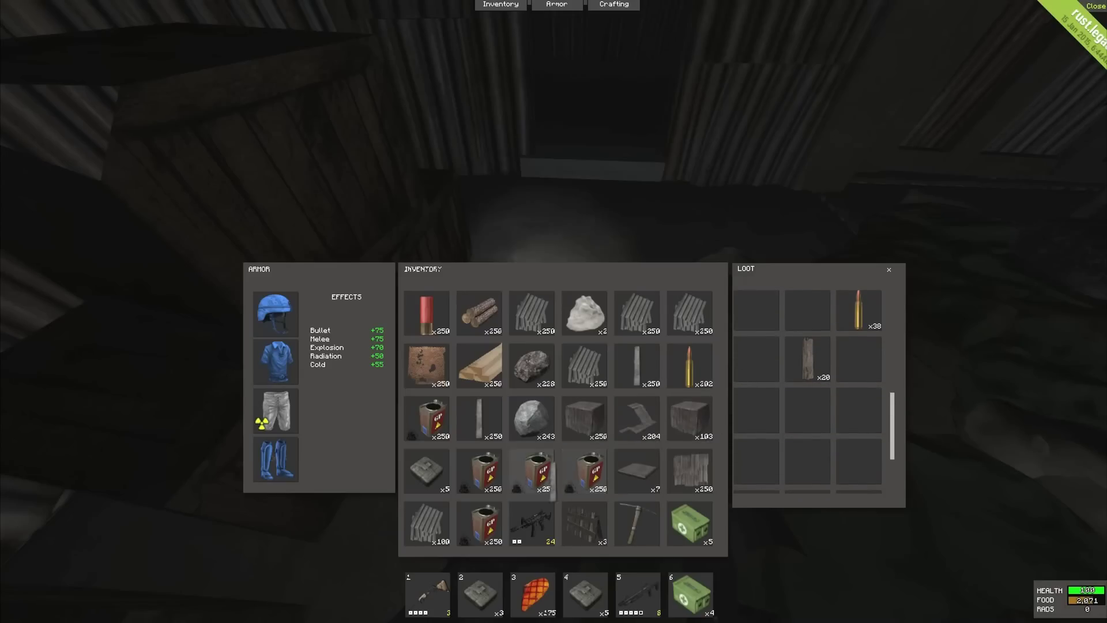
scroll(807, 398, "up", 2)
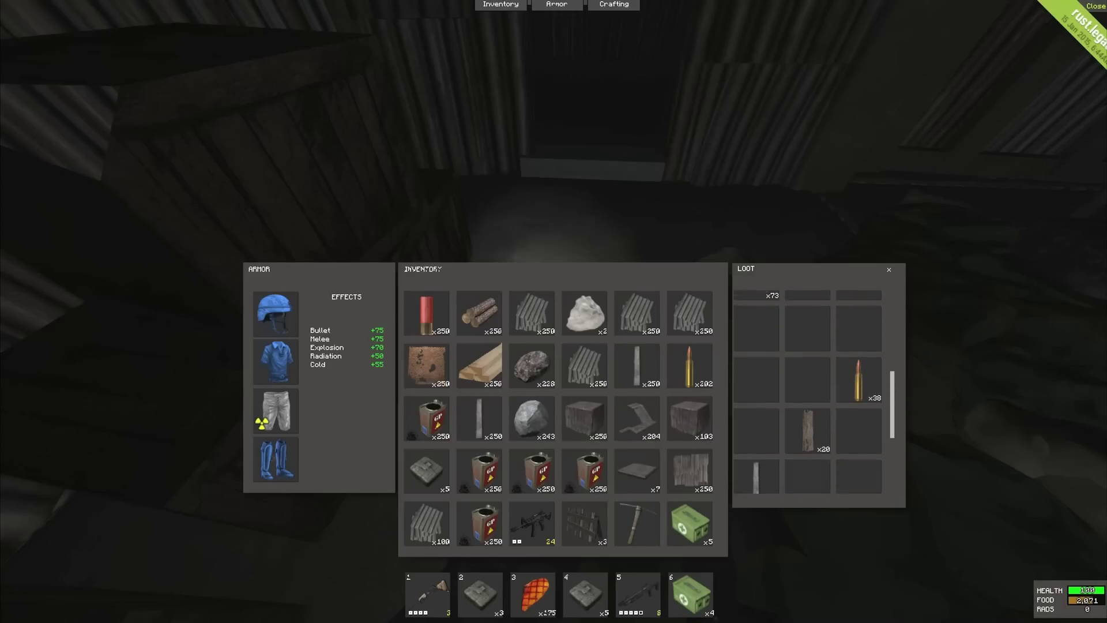
scroll(807, 398, "up", 2)
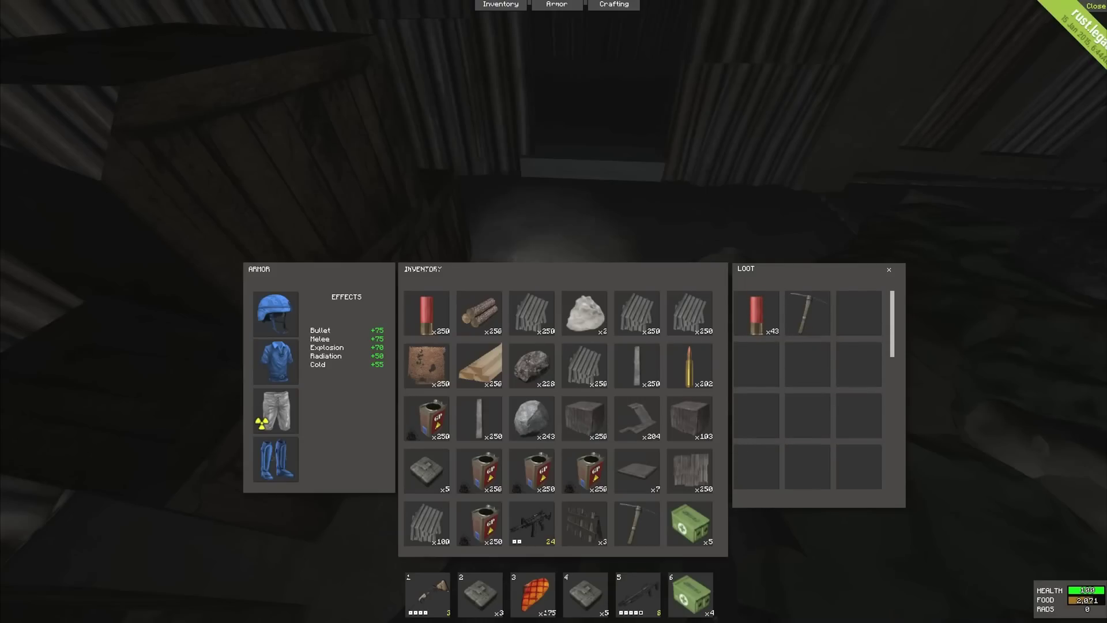
key("Tab")
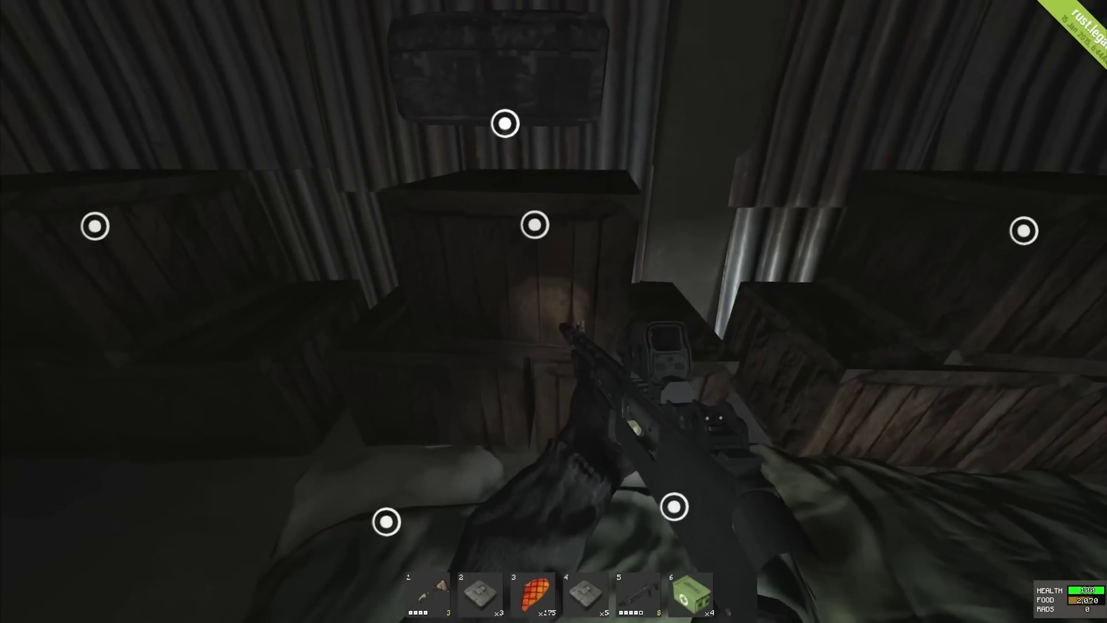
key("e")
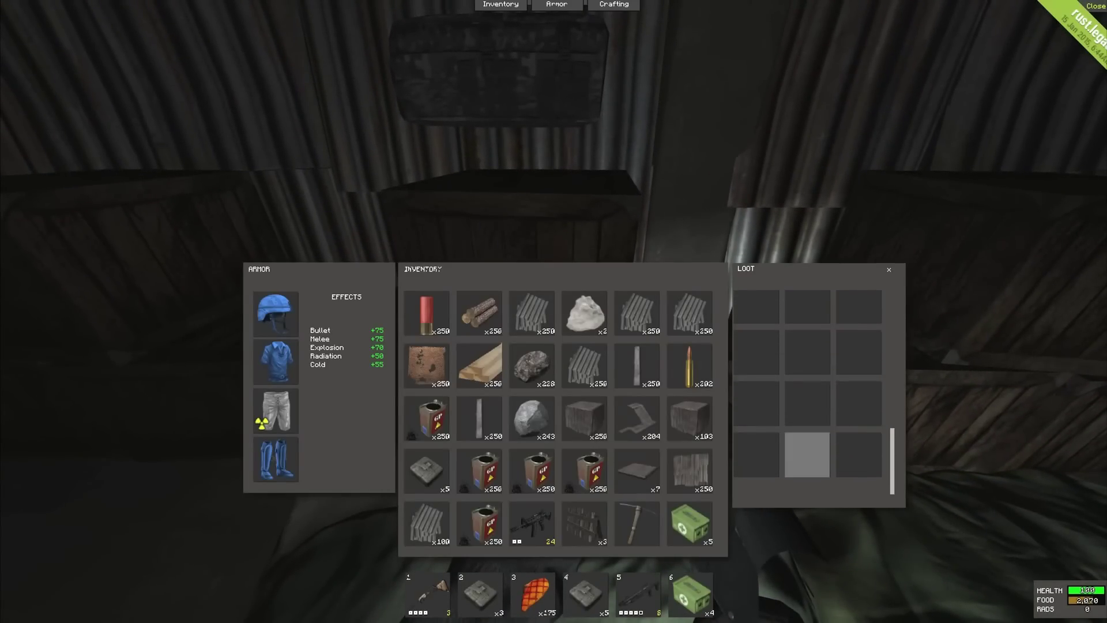
key("Tab")
key("e")
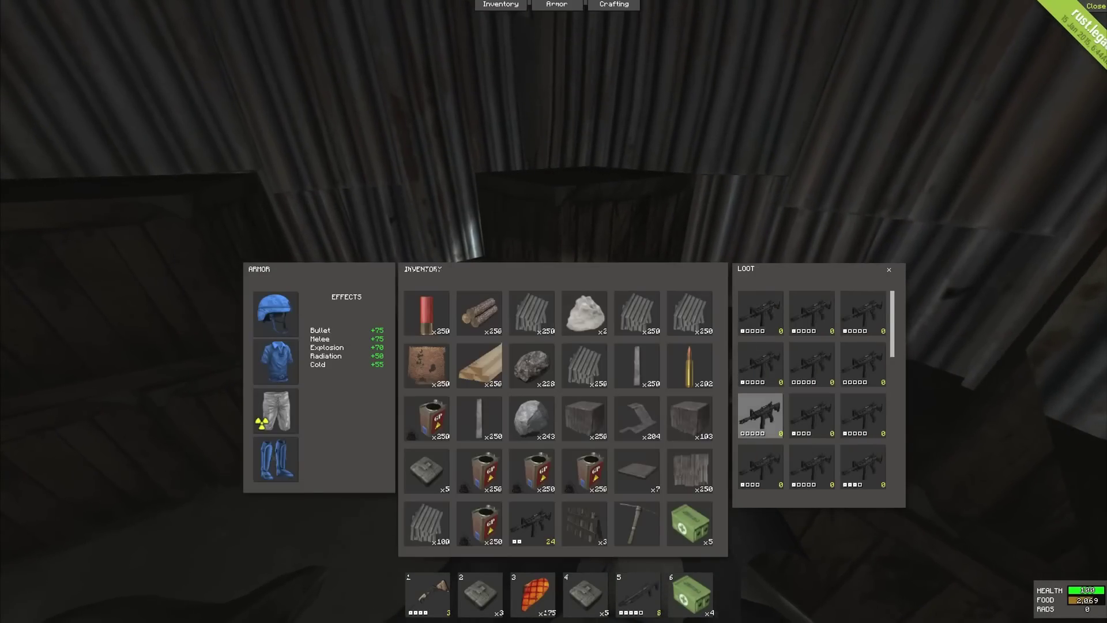
key("Tab")
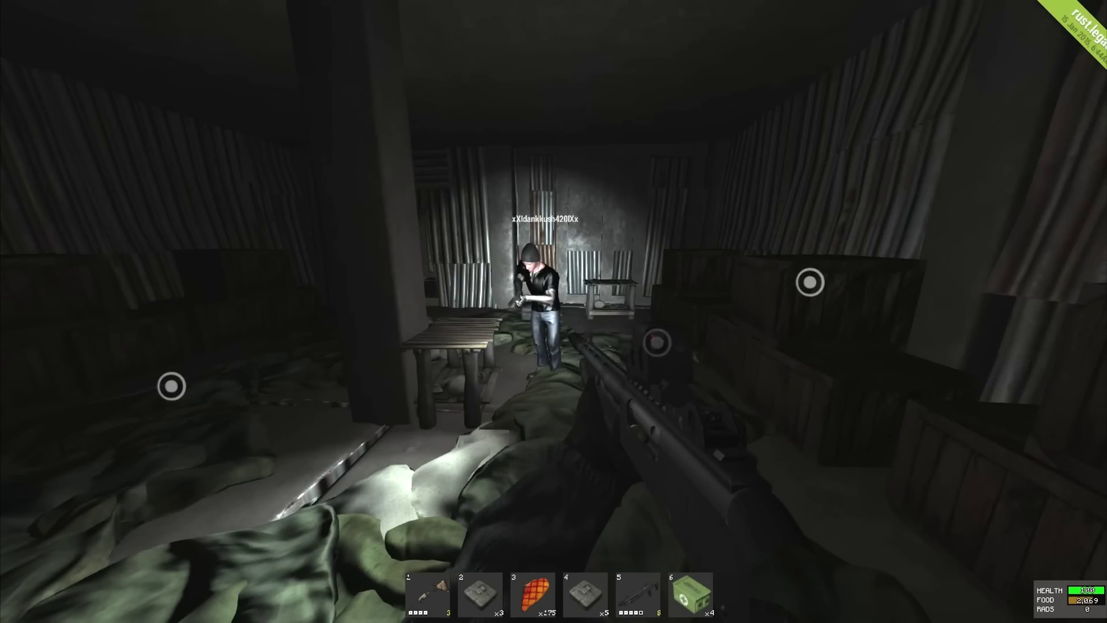
Step: Walk through the dark corrugated-metal corridors up to the closed metal door
key("w")
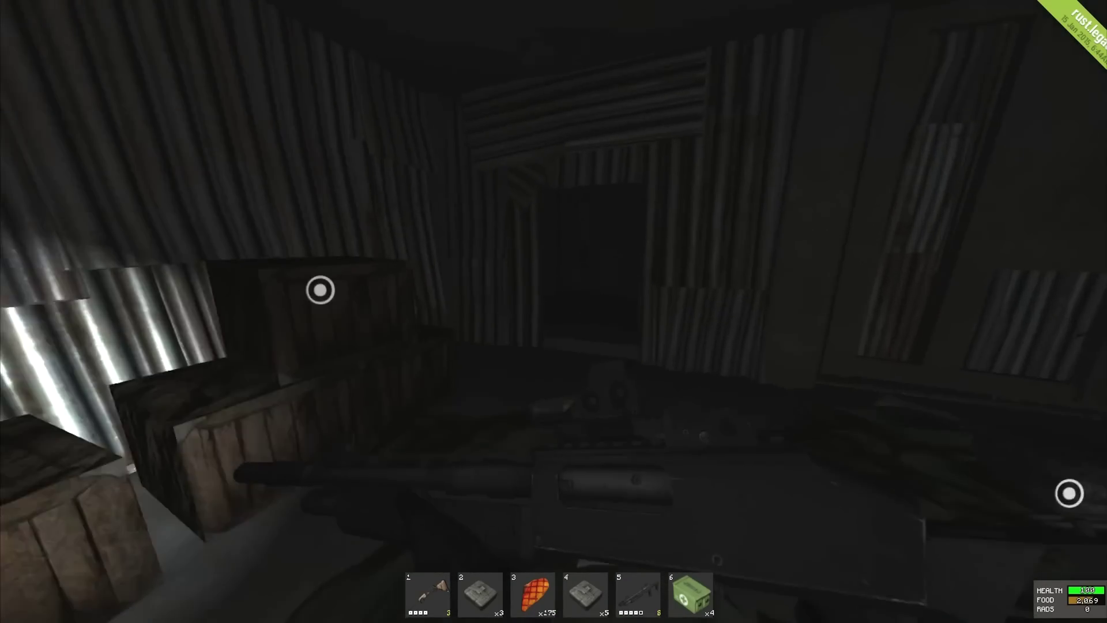
key("w")
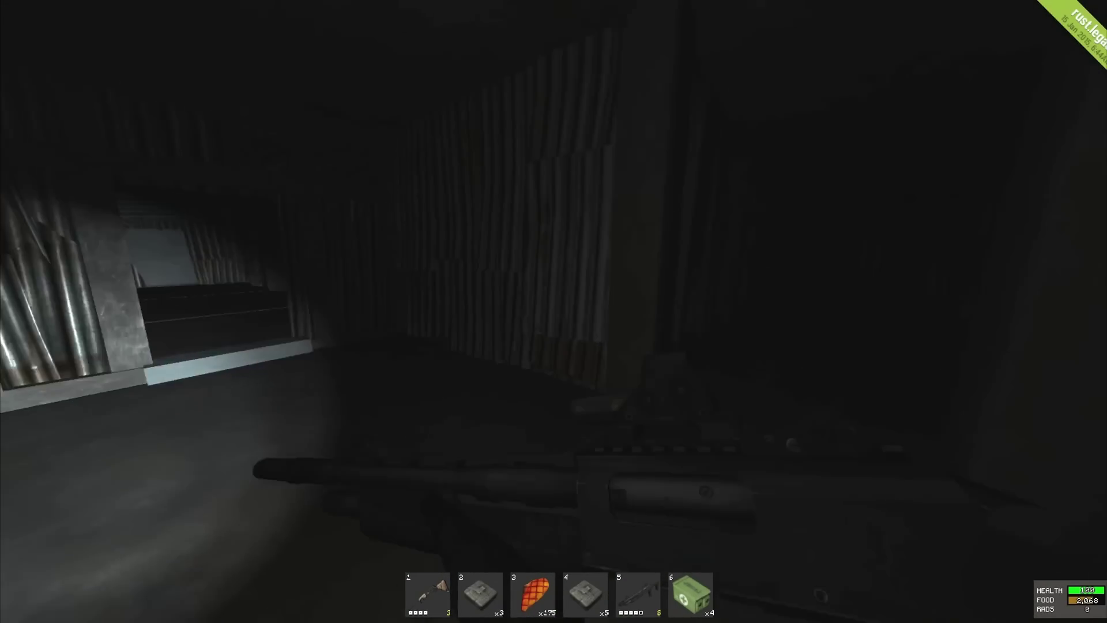
key("w")
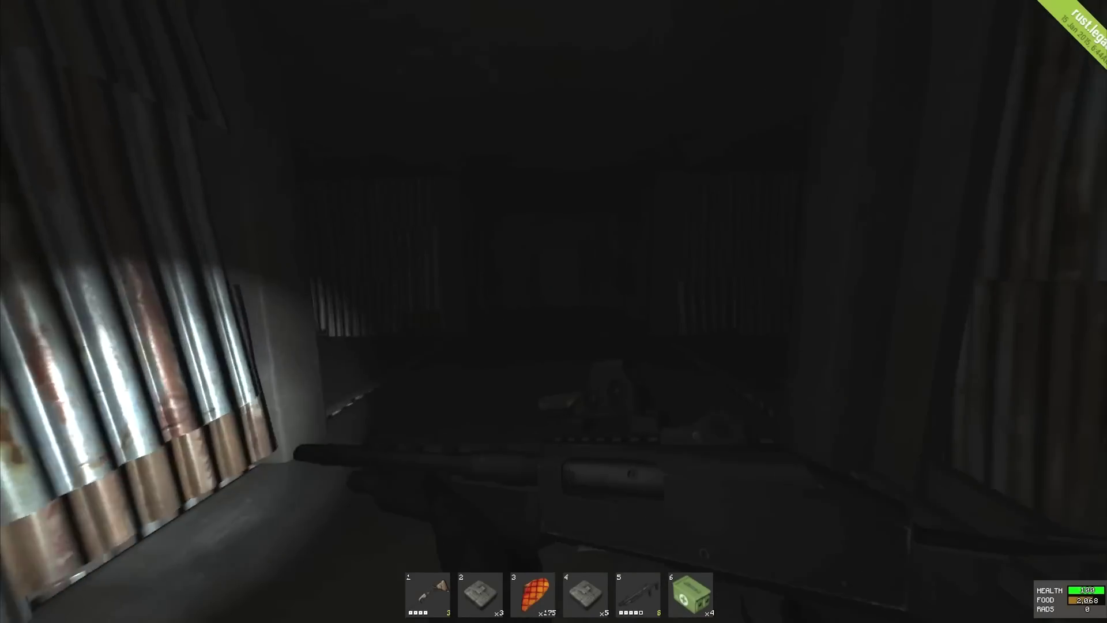
key("w")
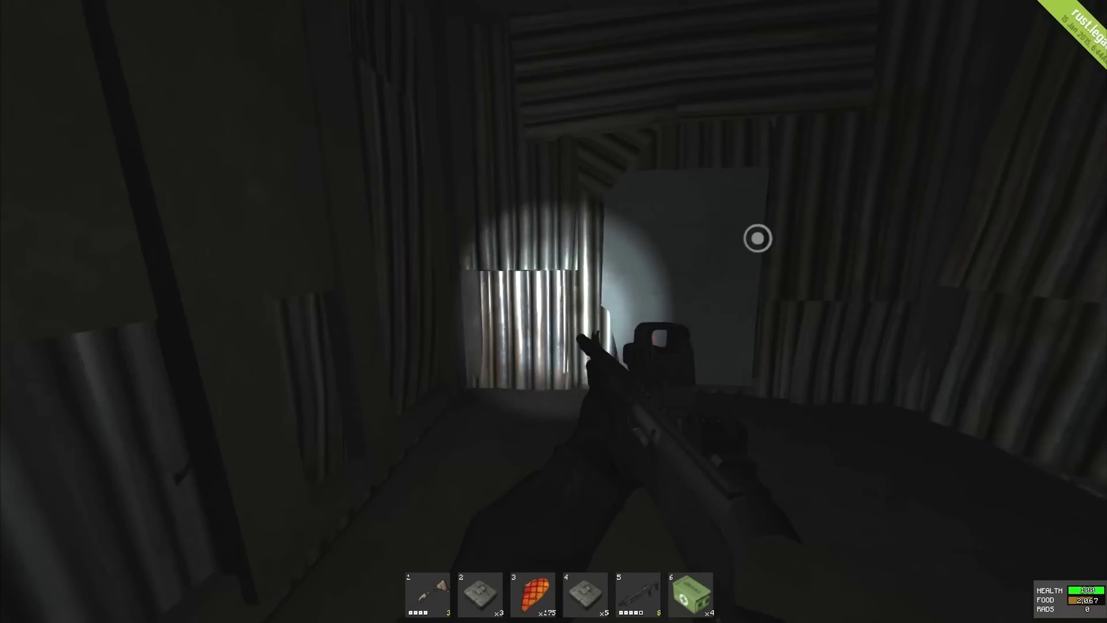
key("w")
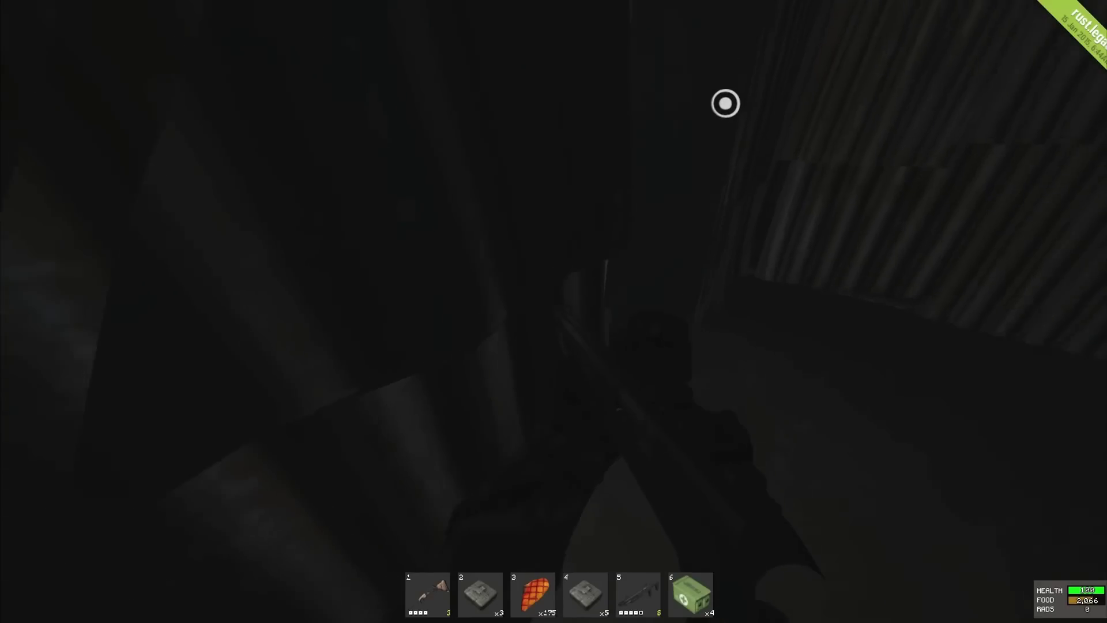
key("w")
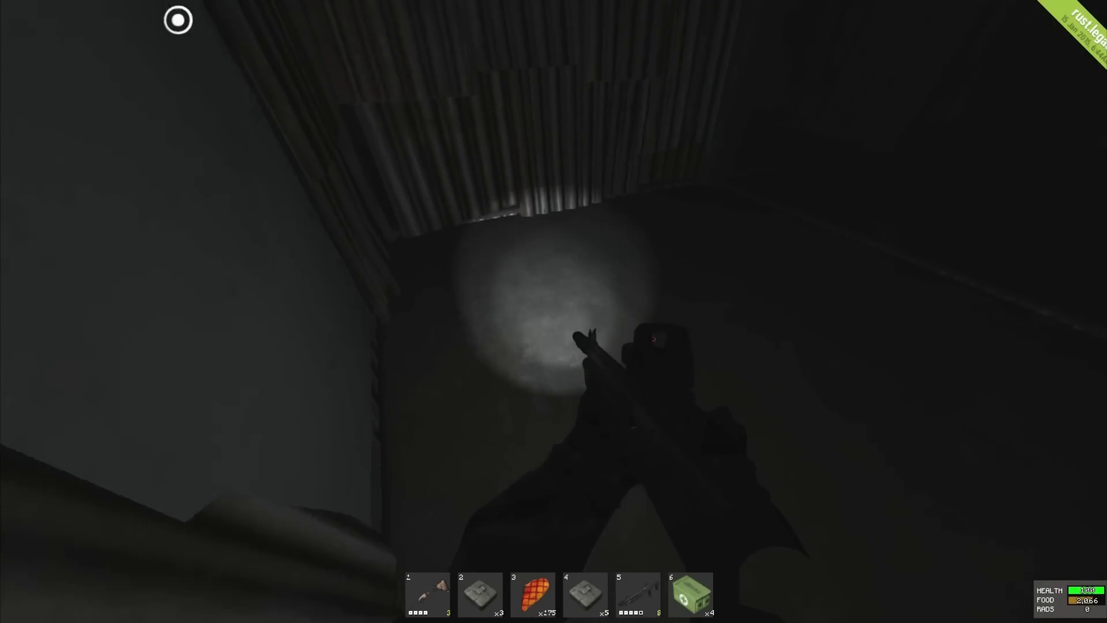
key("w")
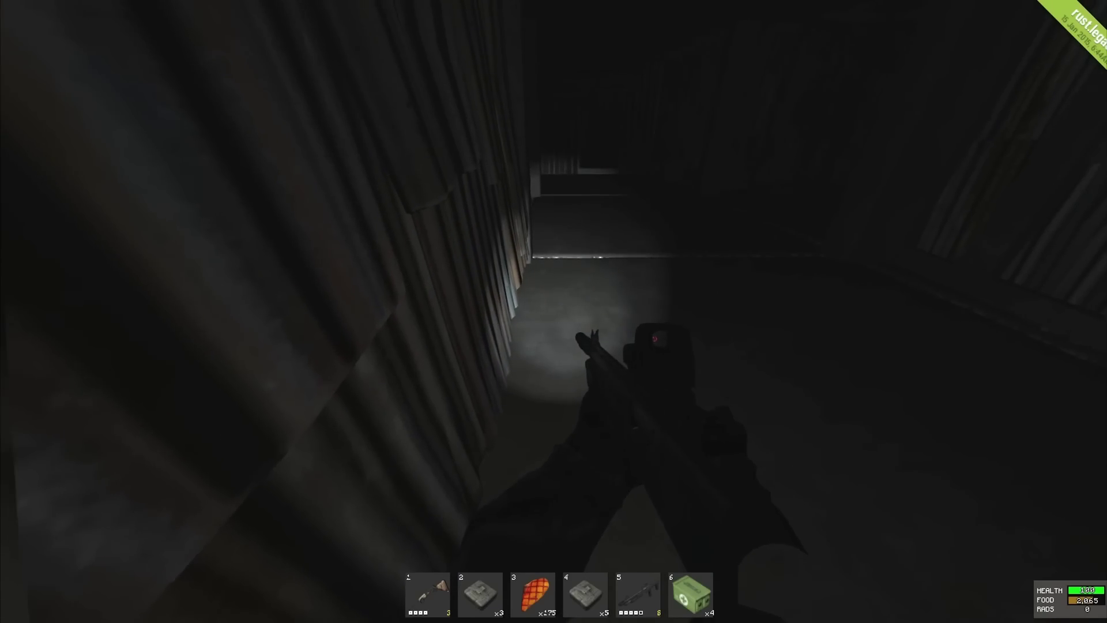
key("w")
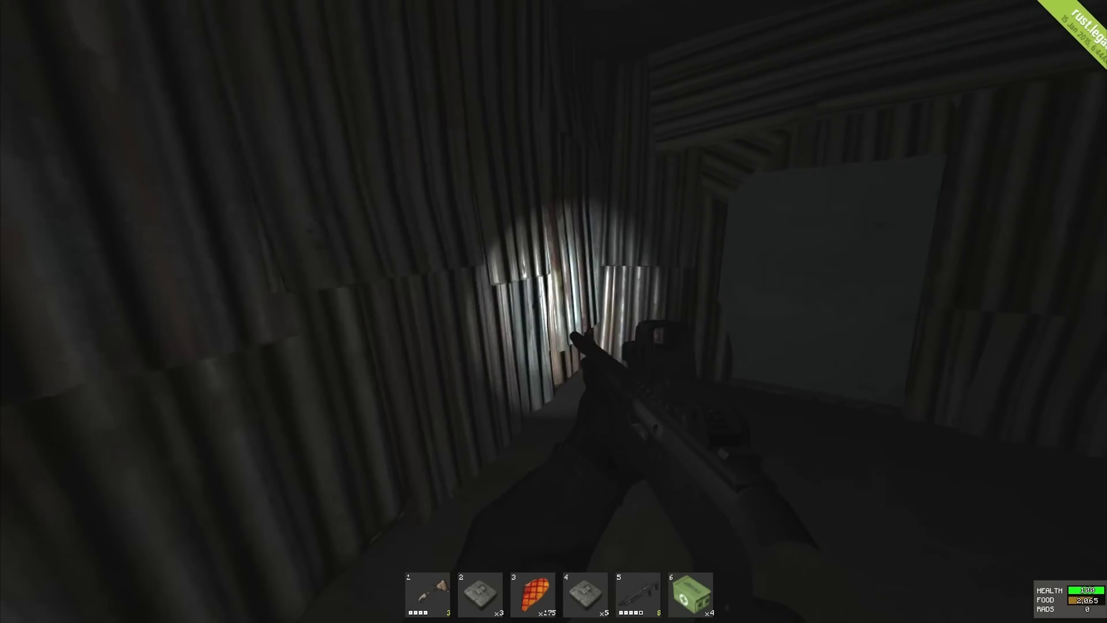
key("w")
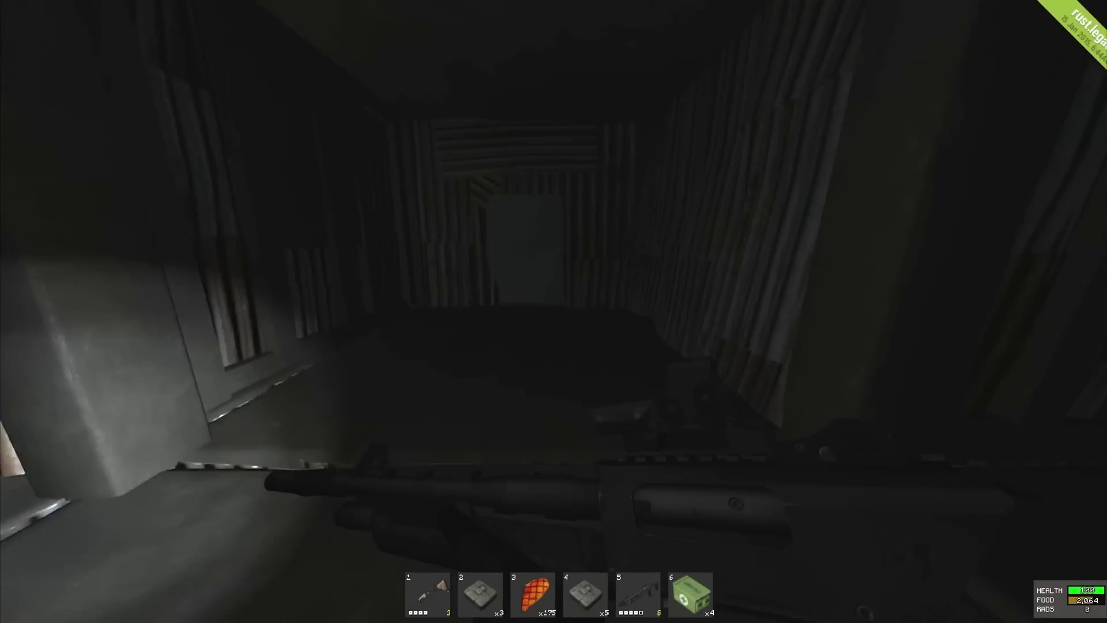
key("w")
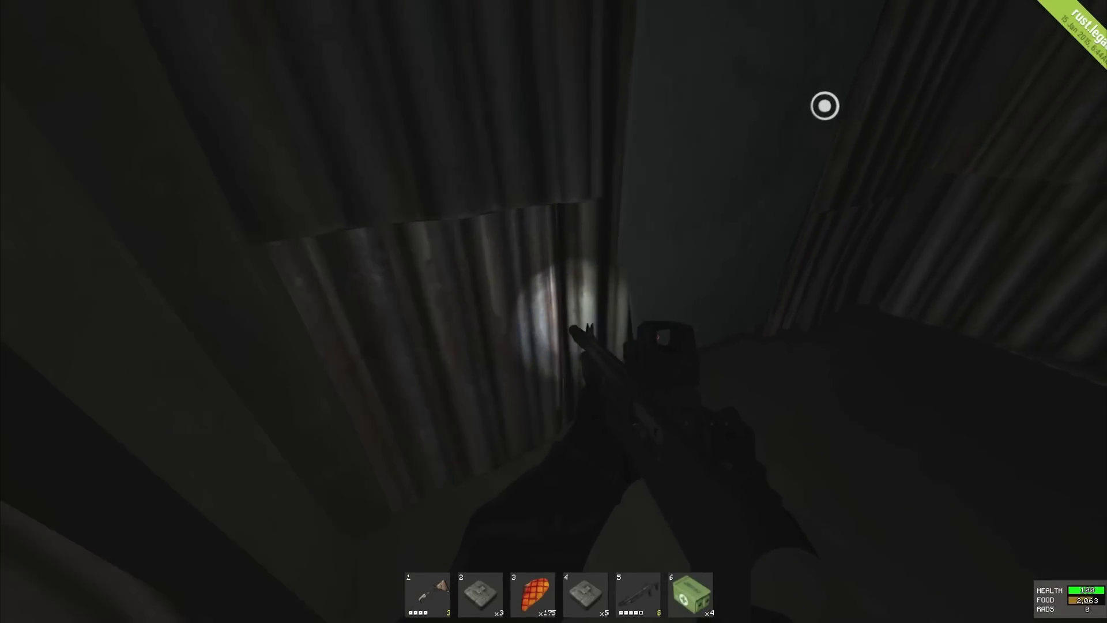
key("w")
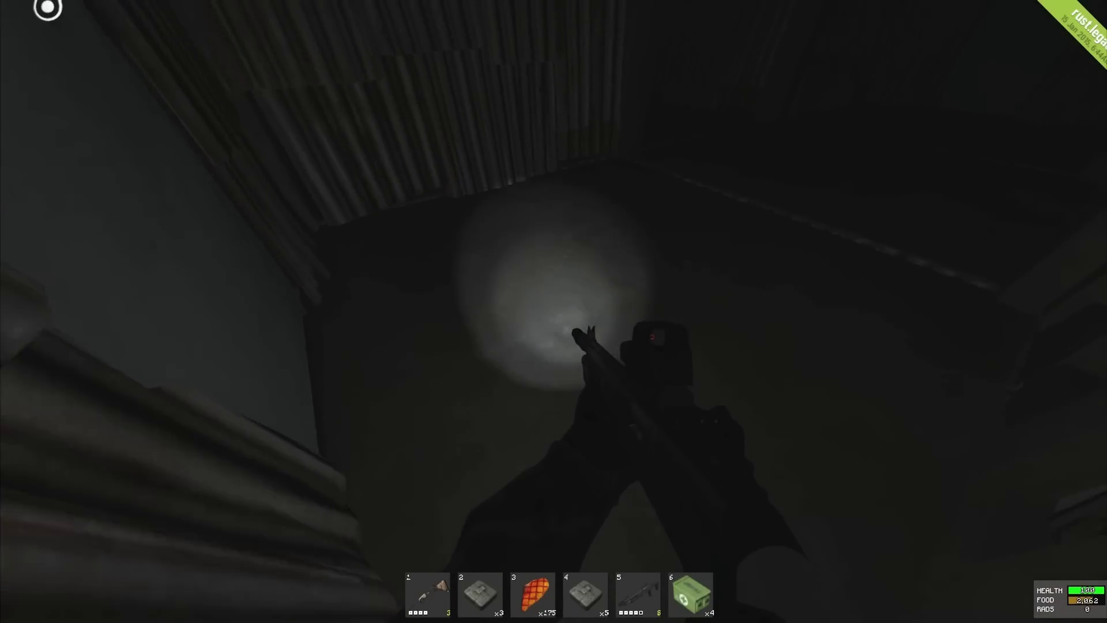
key("w")
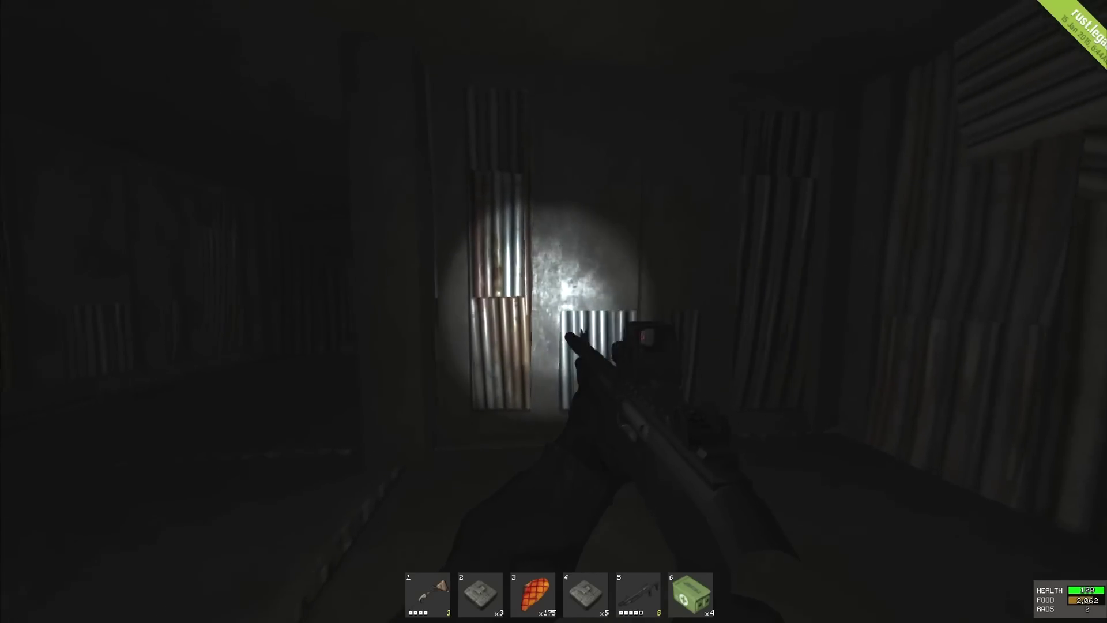
key("w")
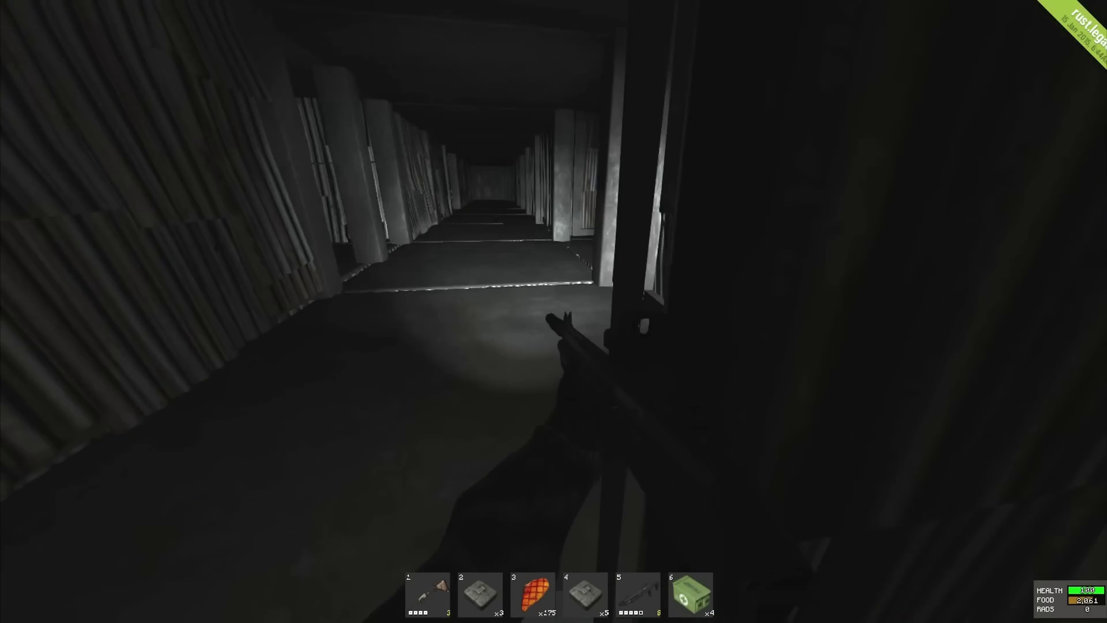
key("w")
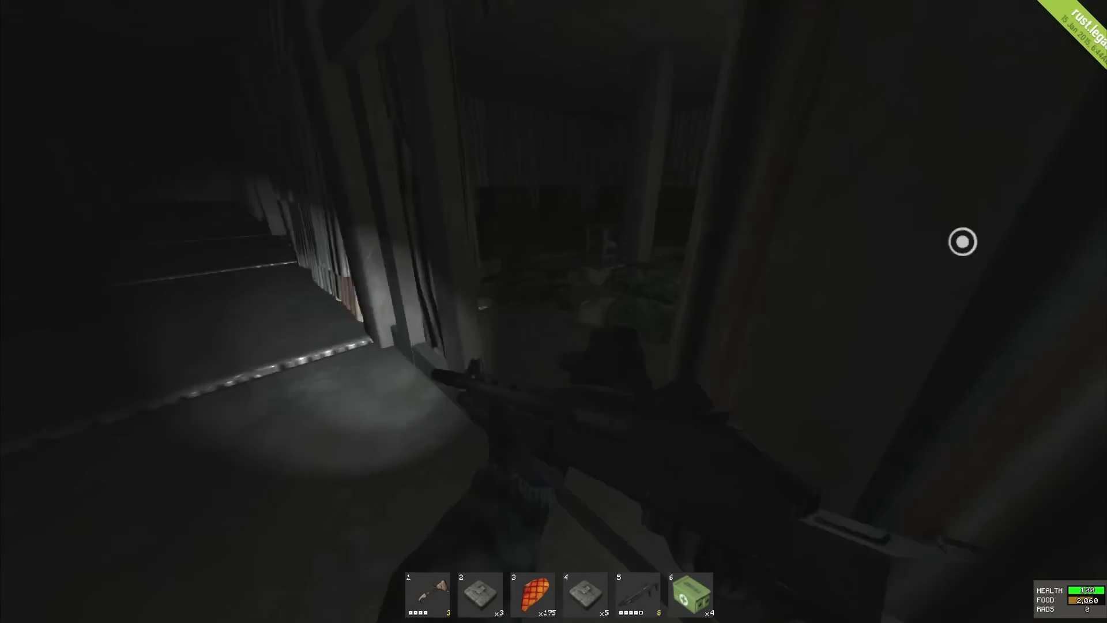
key("w")
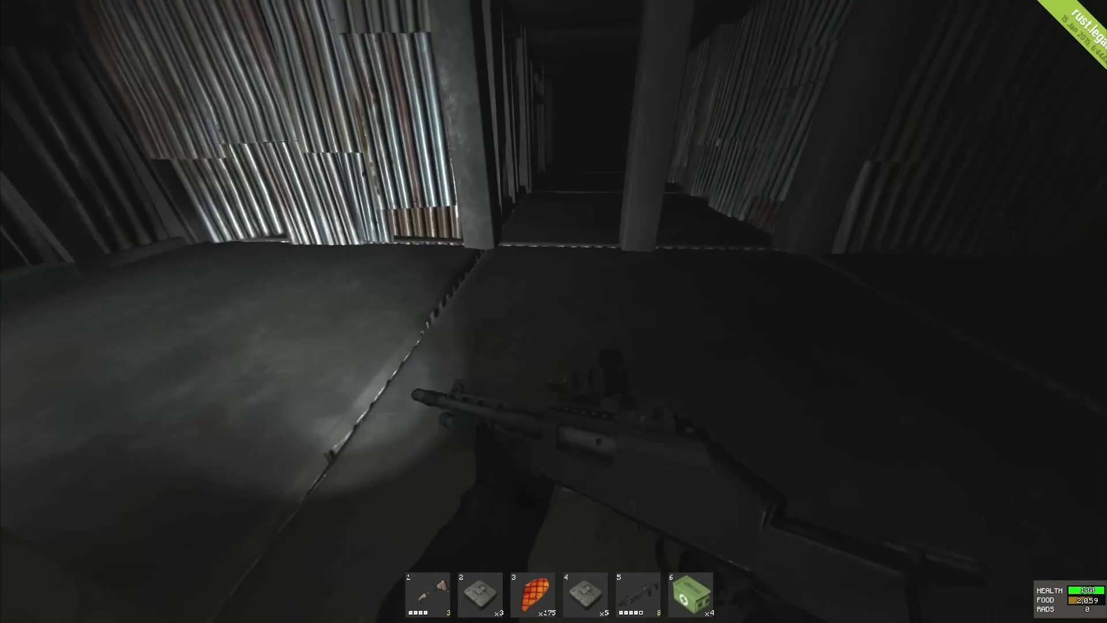
key("w")
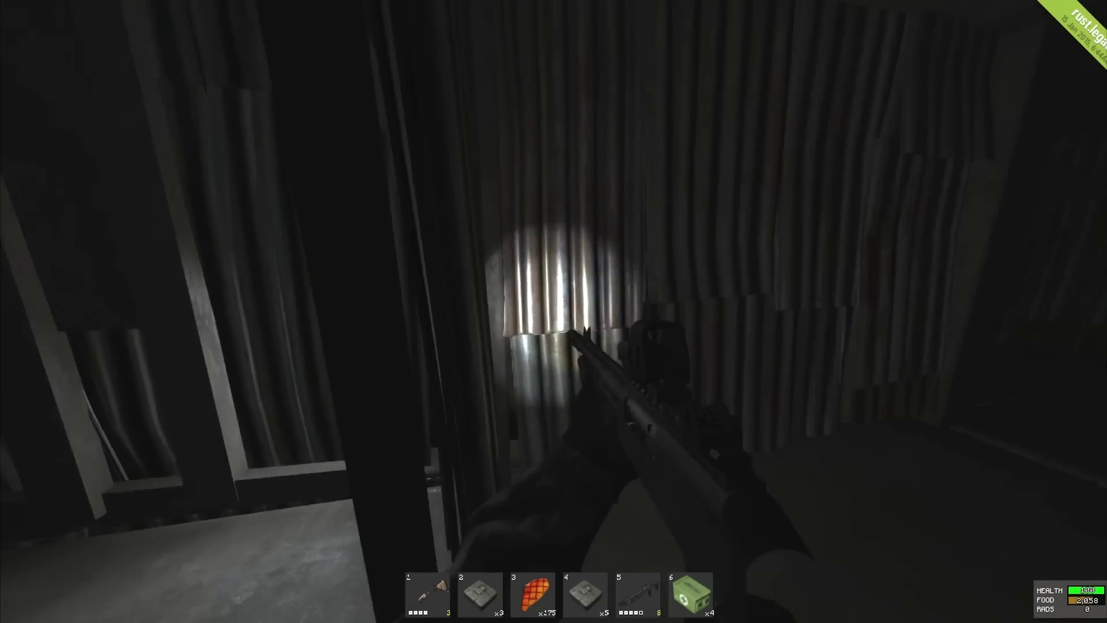
key("w")
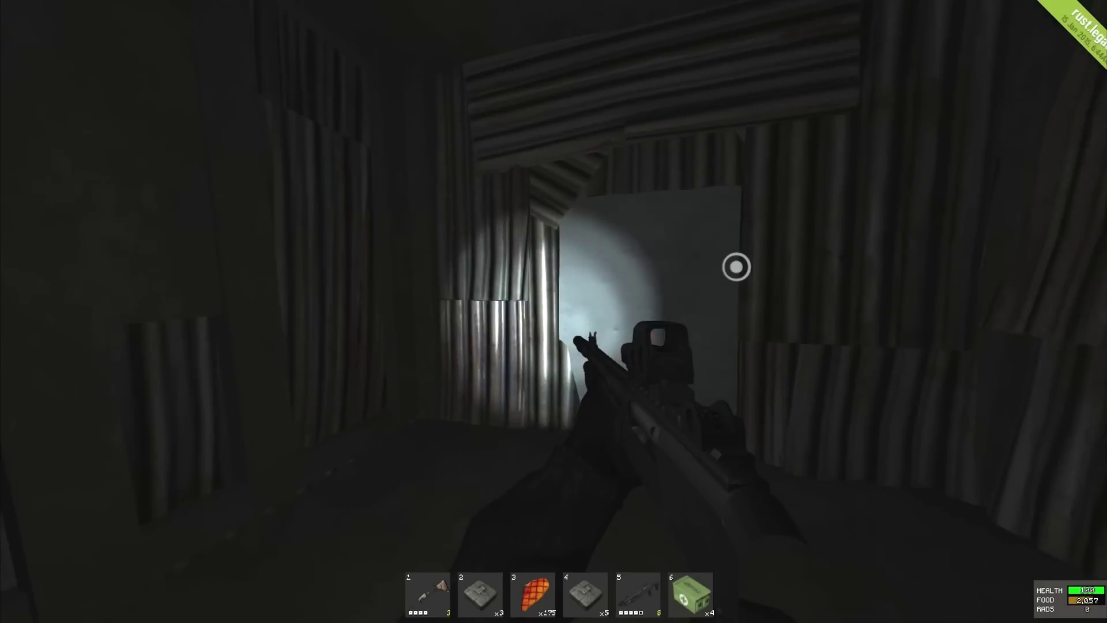
Step: Blow the metal door with a thrown C4 charge, then switch back to the rifle
key("s")
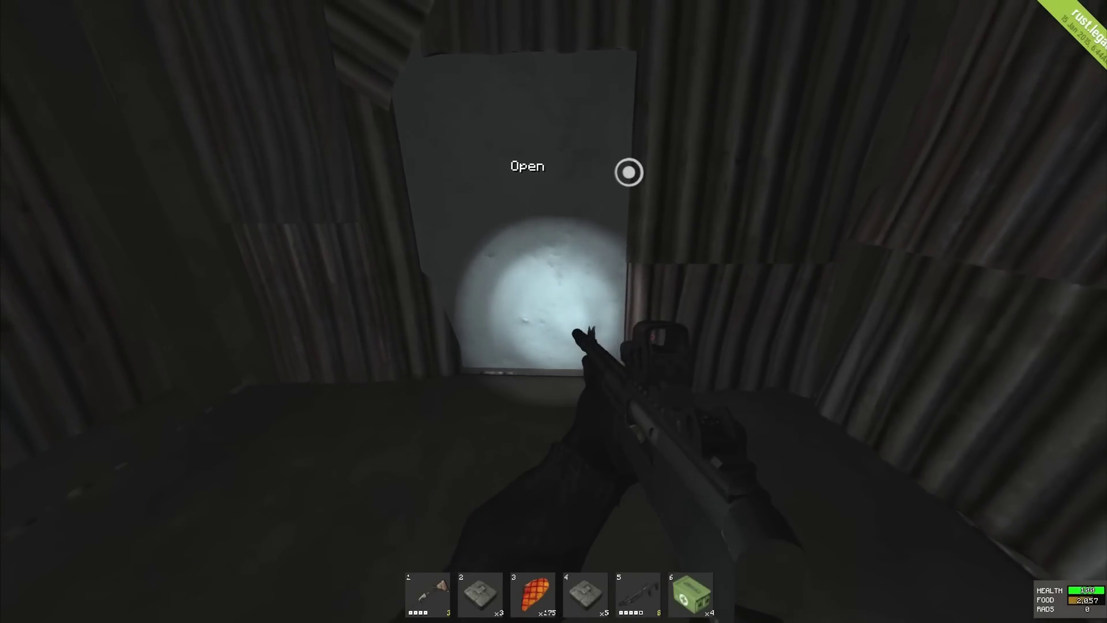
key("6")
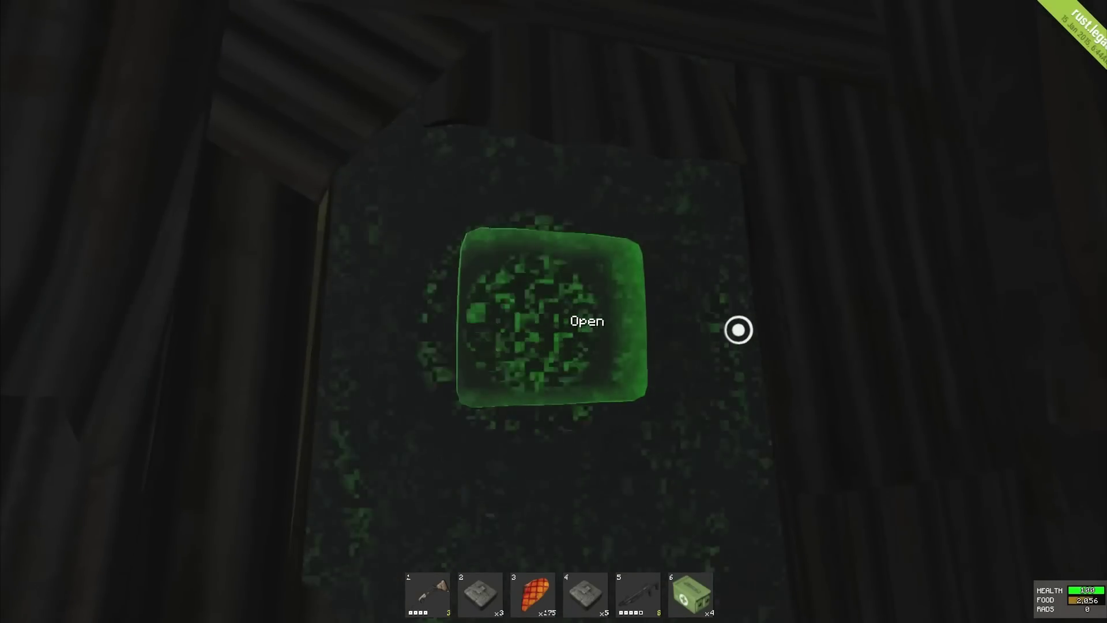
key("s")
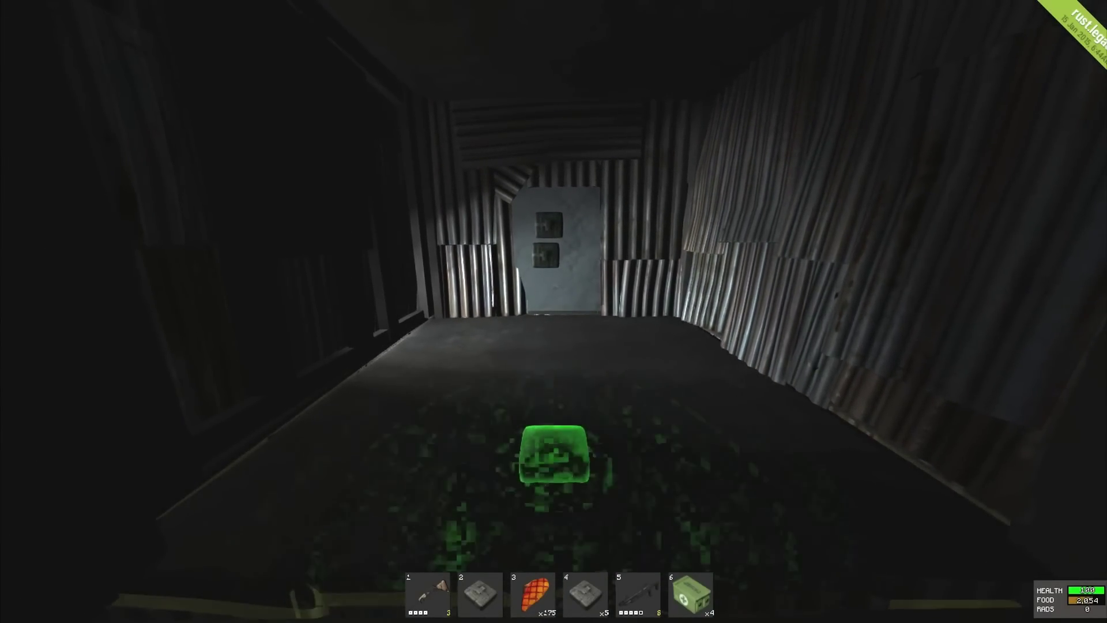
left_click(553, 311)
key("5")
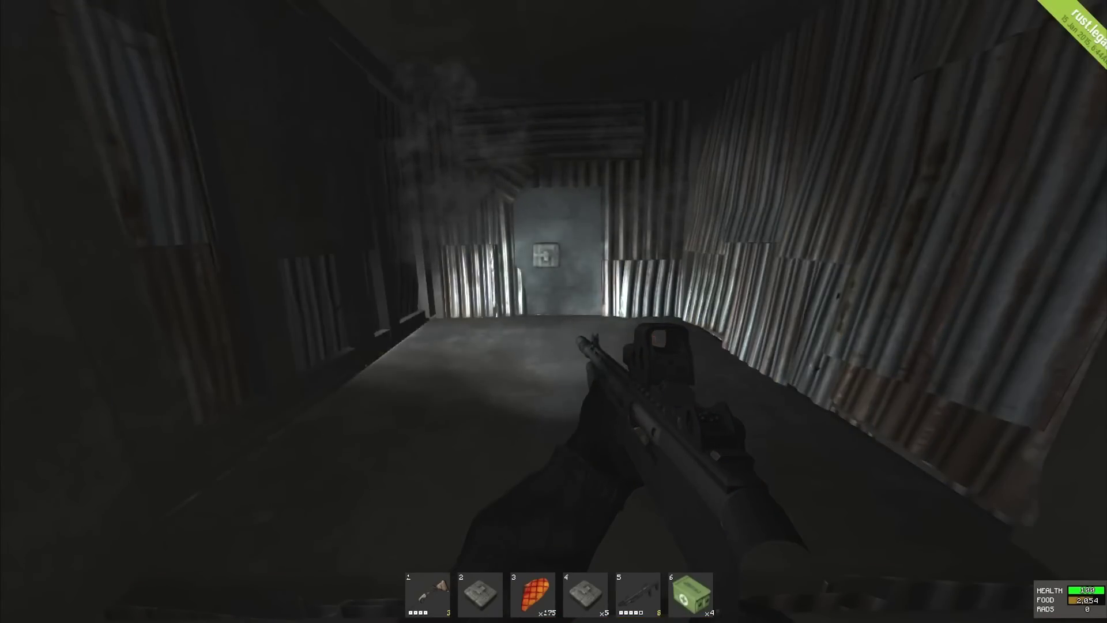
Step: Go through the blown doorway and follow the corridor toward the far door
key("w")
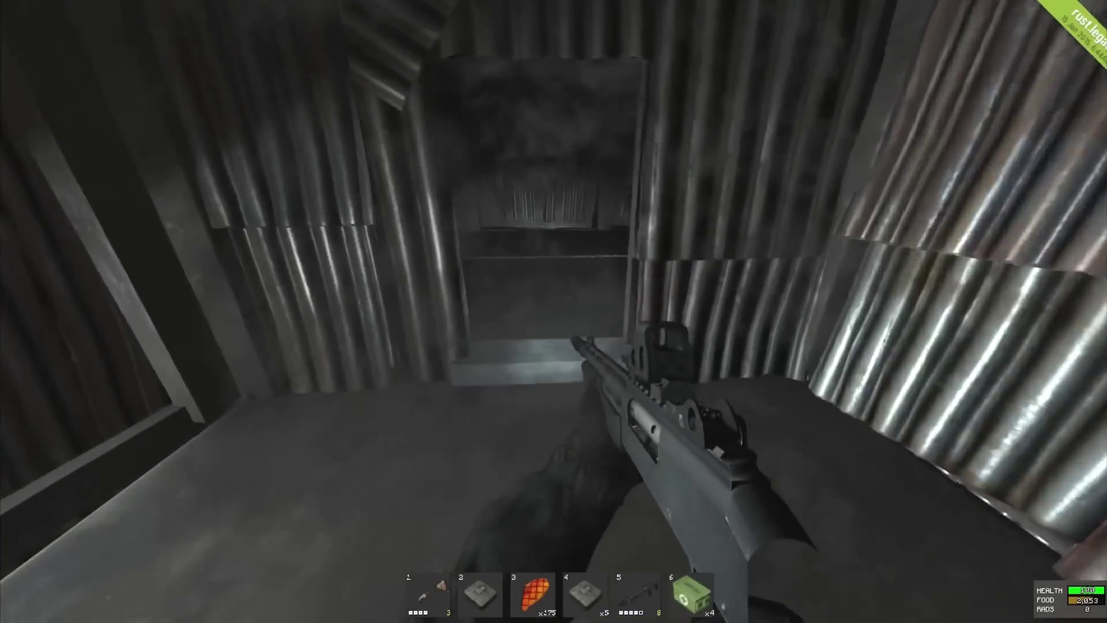
key("w")
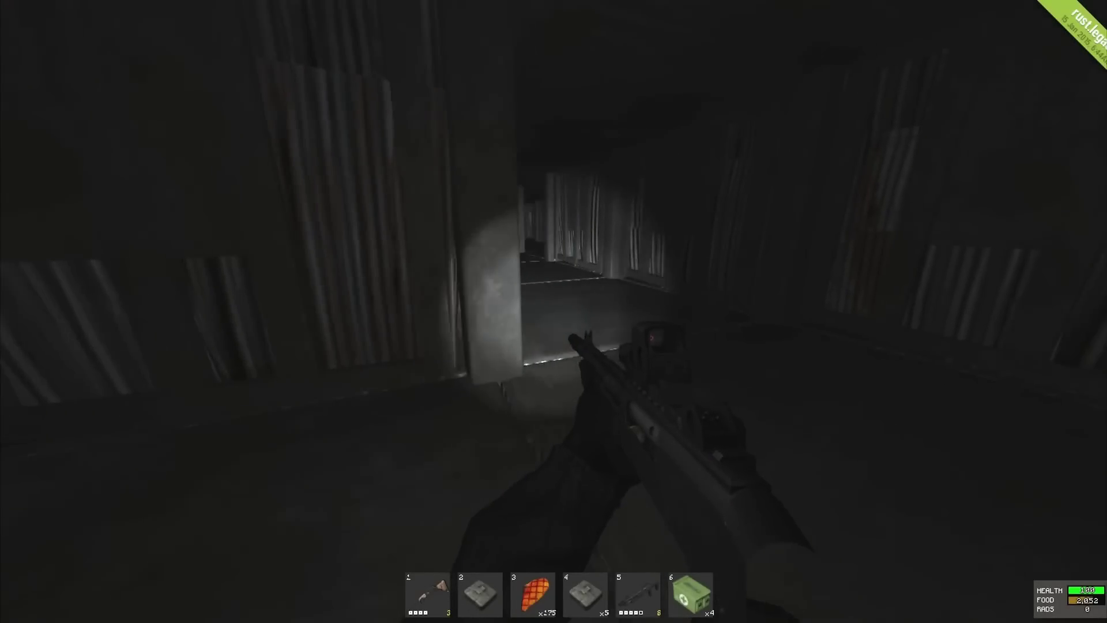
key("w")
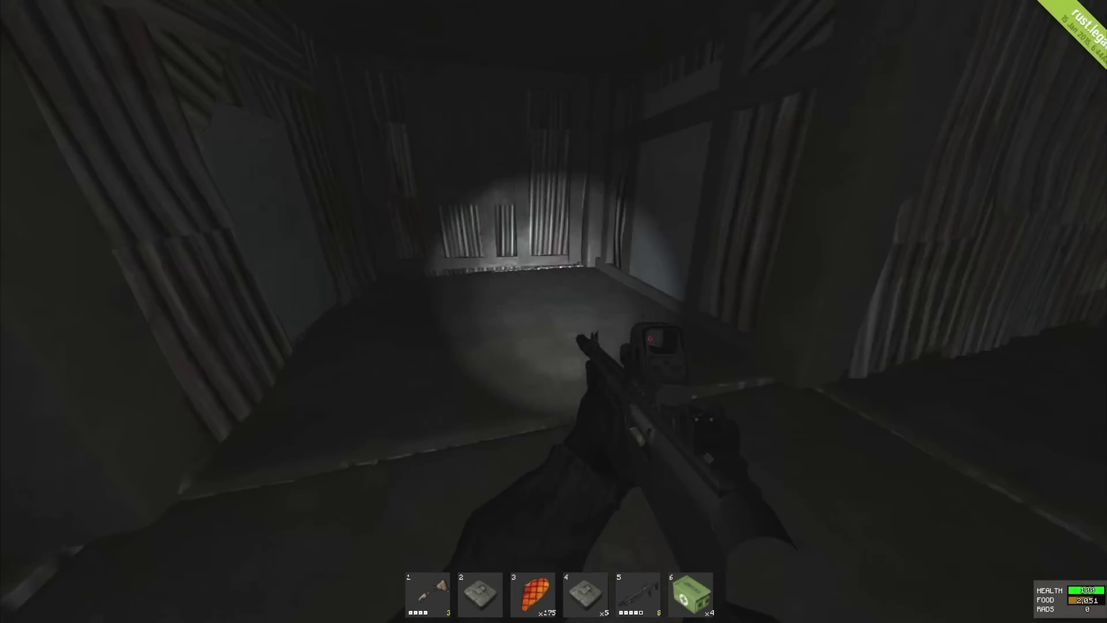
key("w")
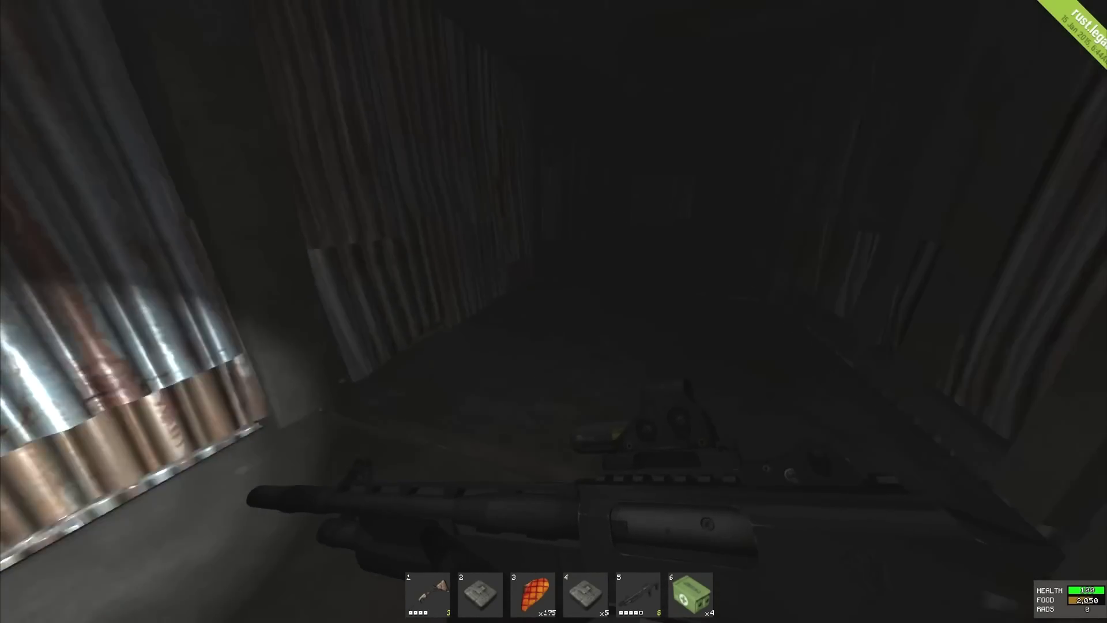
key("w")
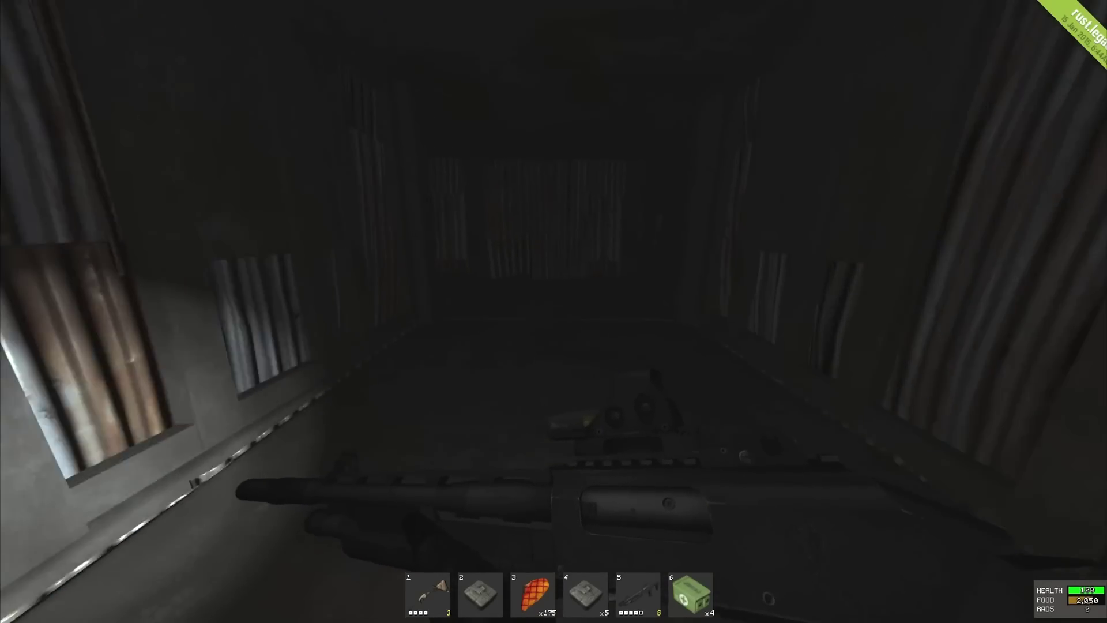
key("w")
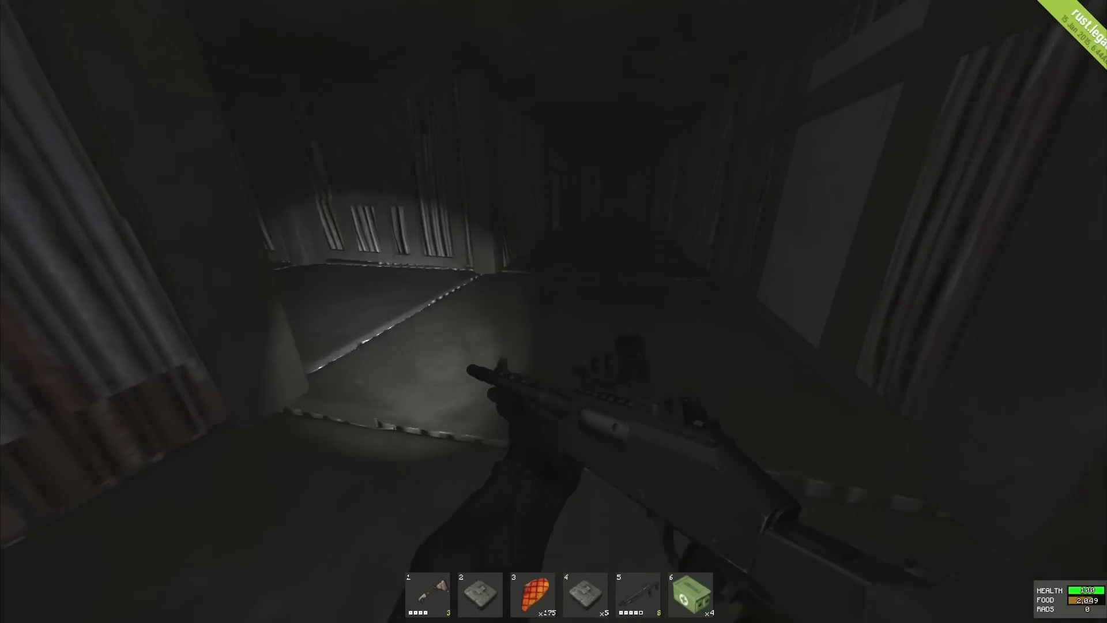
key("w")
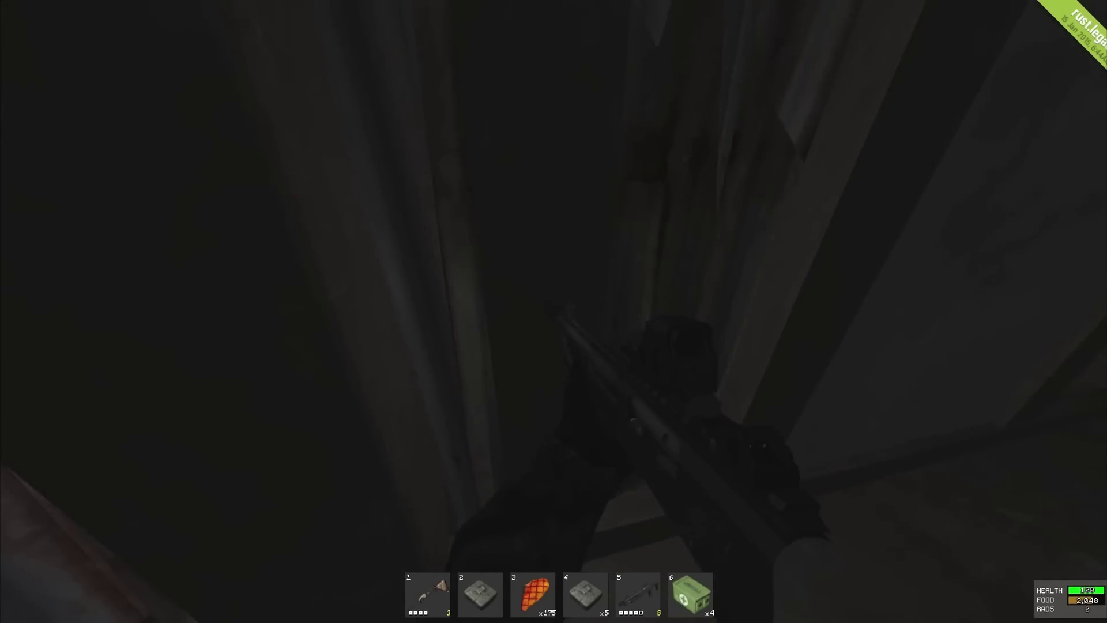
key("w")
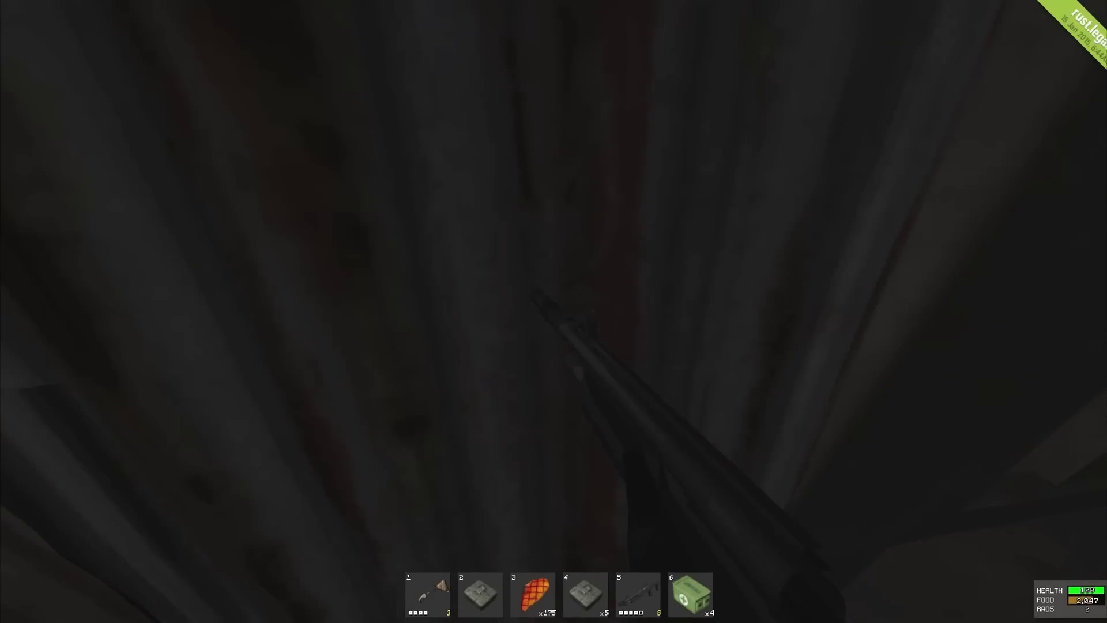
key("w")
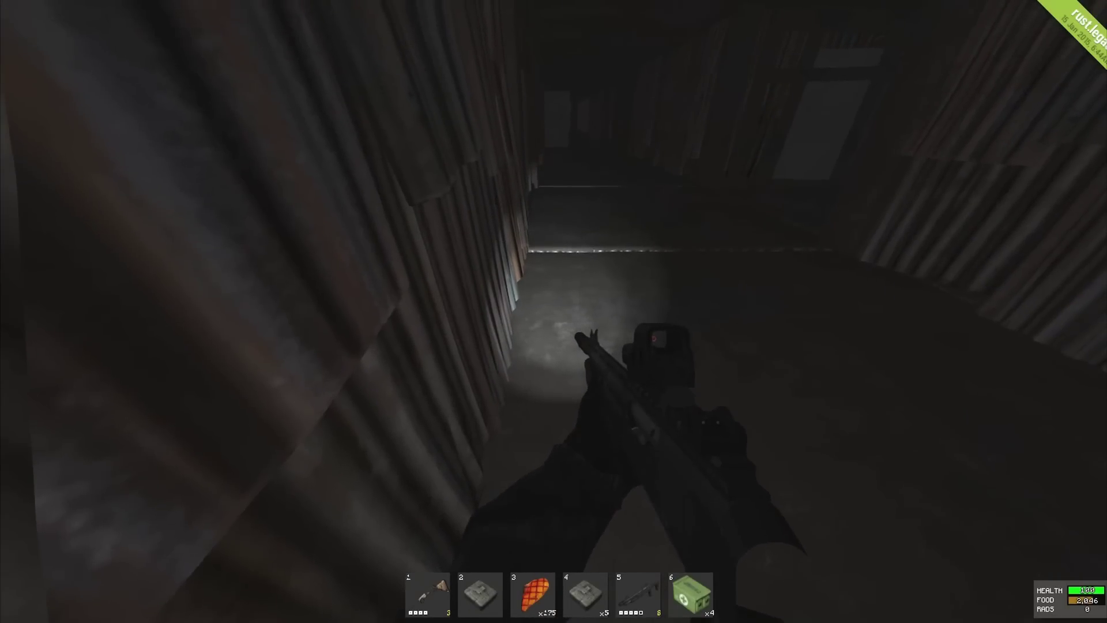
key("w")
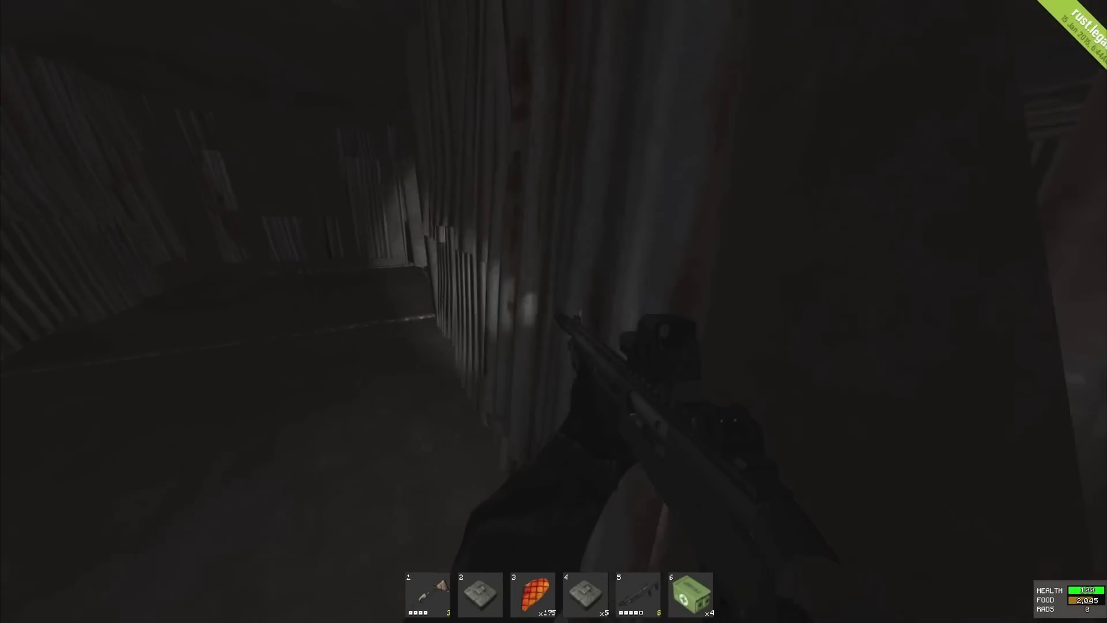
key("w")
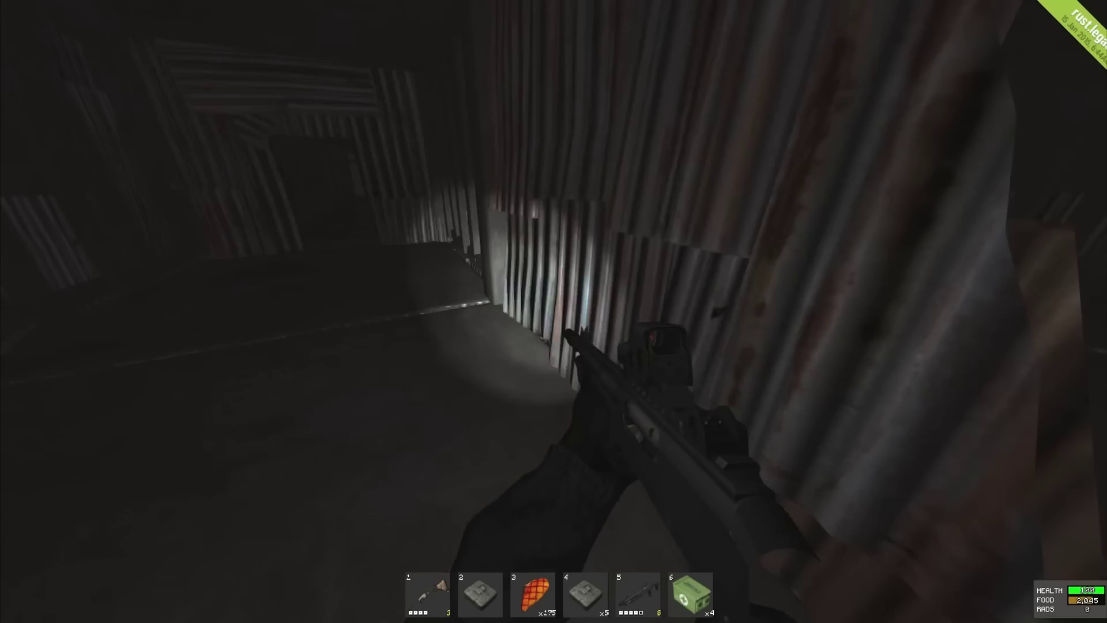
key("w")
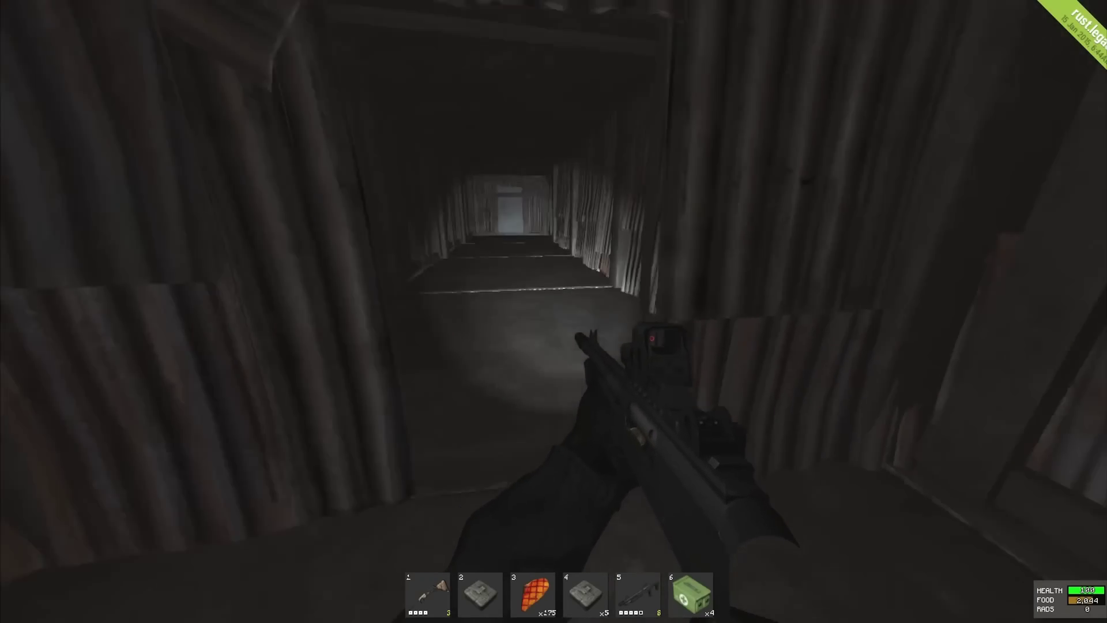
Step: Continue down the long hallway and through the doorway into the room
key("w")
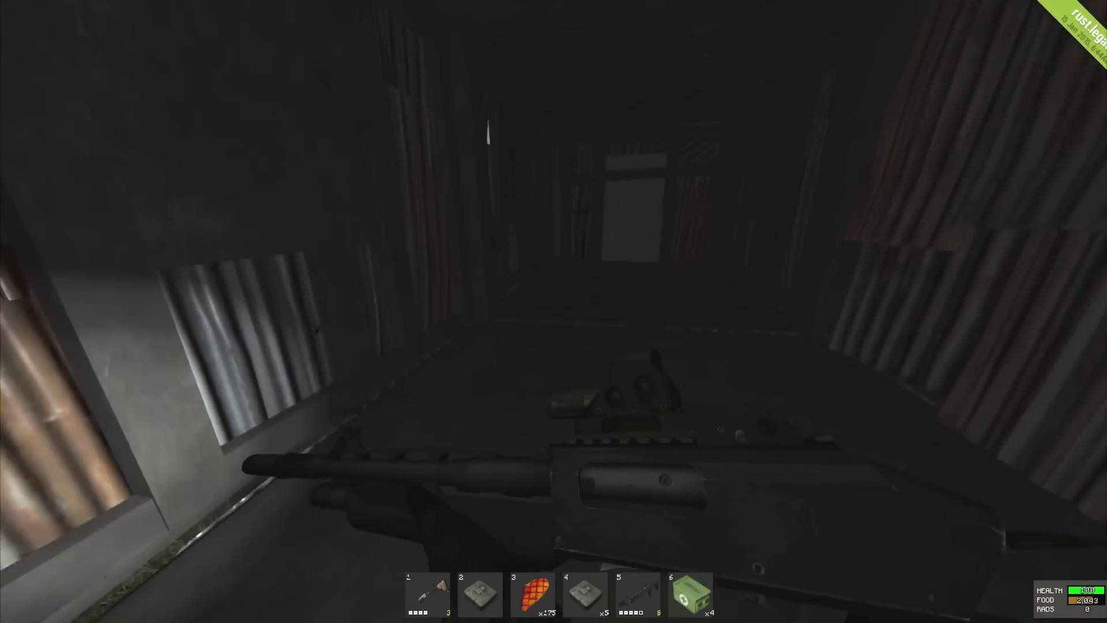
key("w")
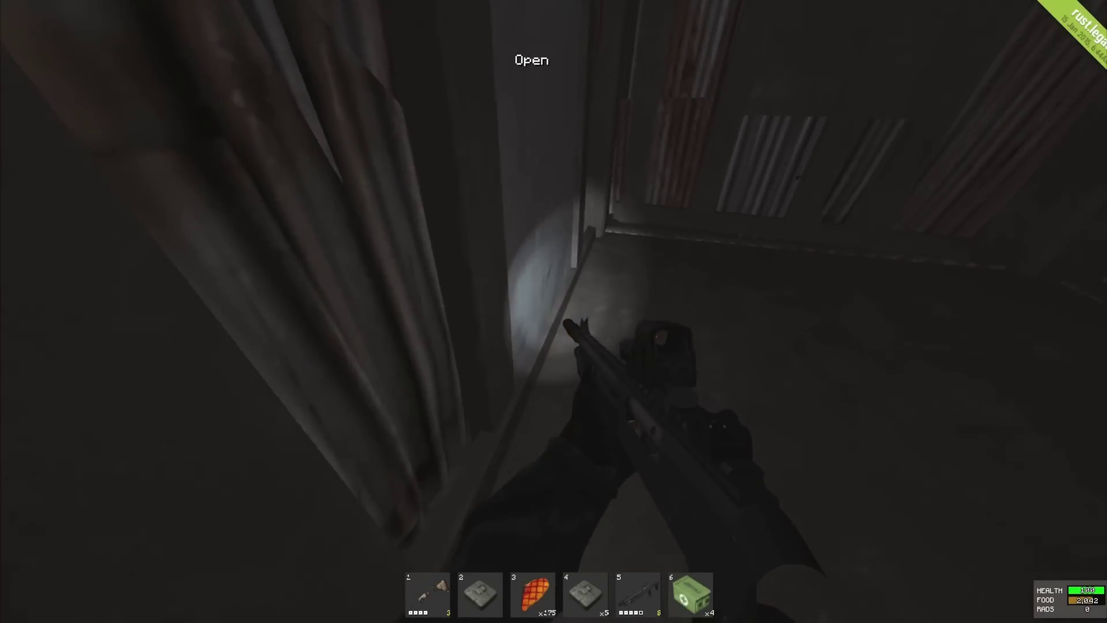
key("w")
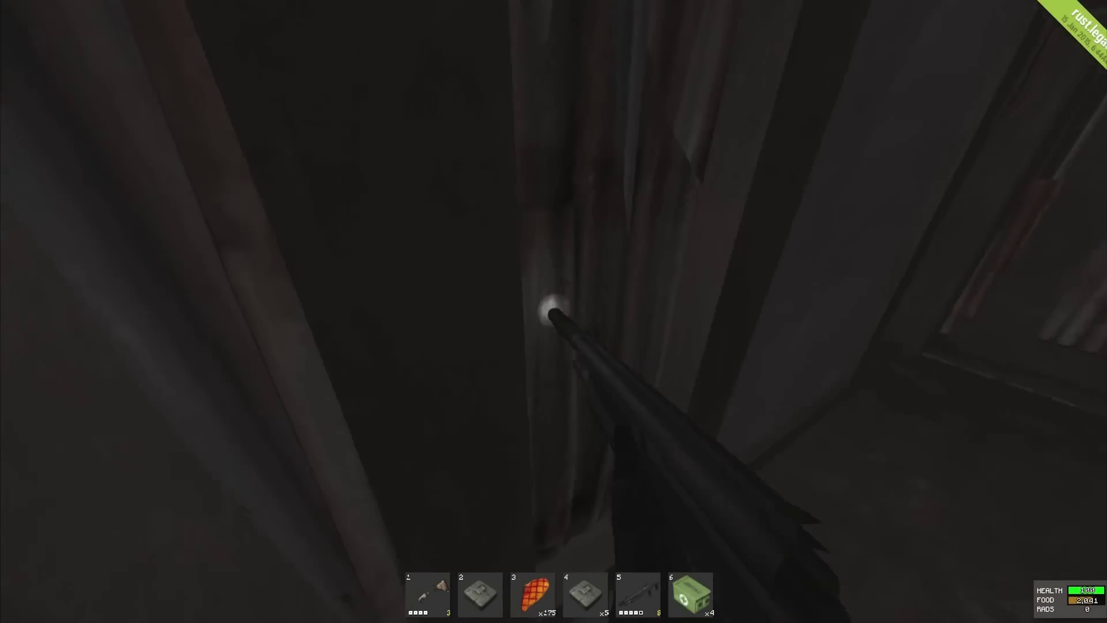
key("w")
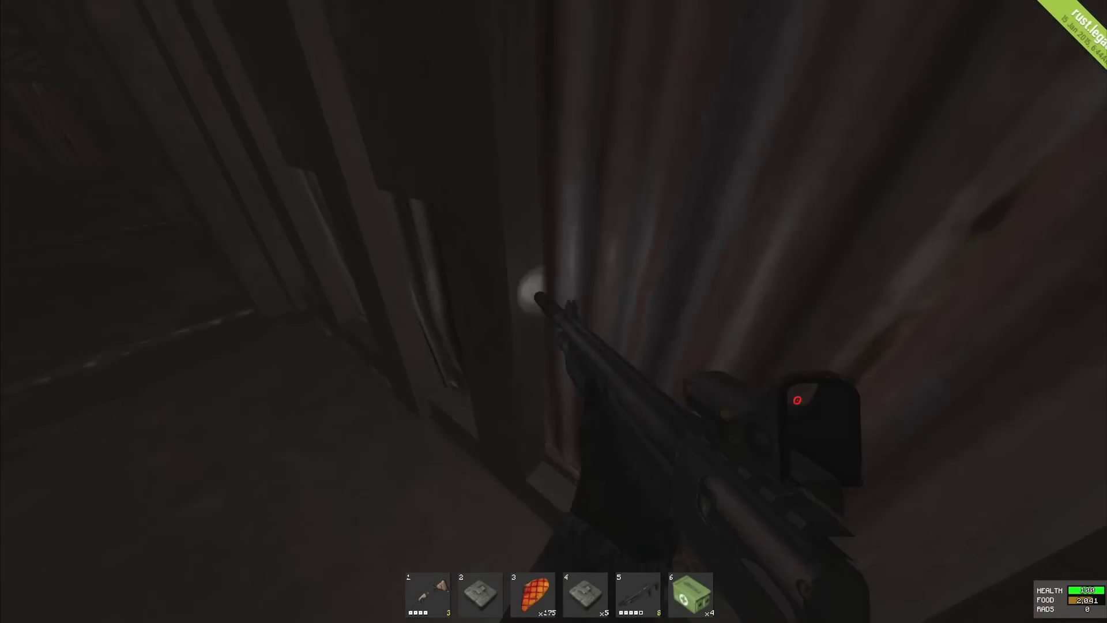
key("w")
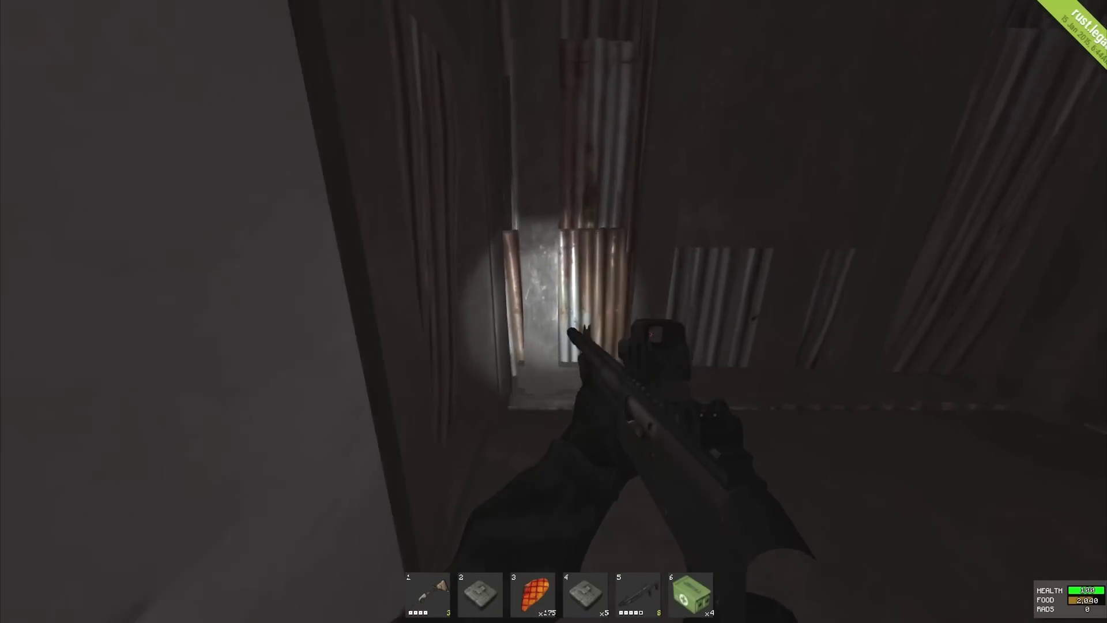
key("w")
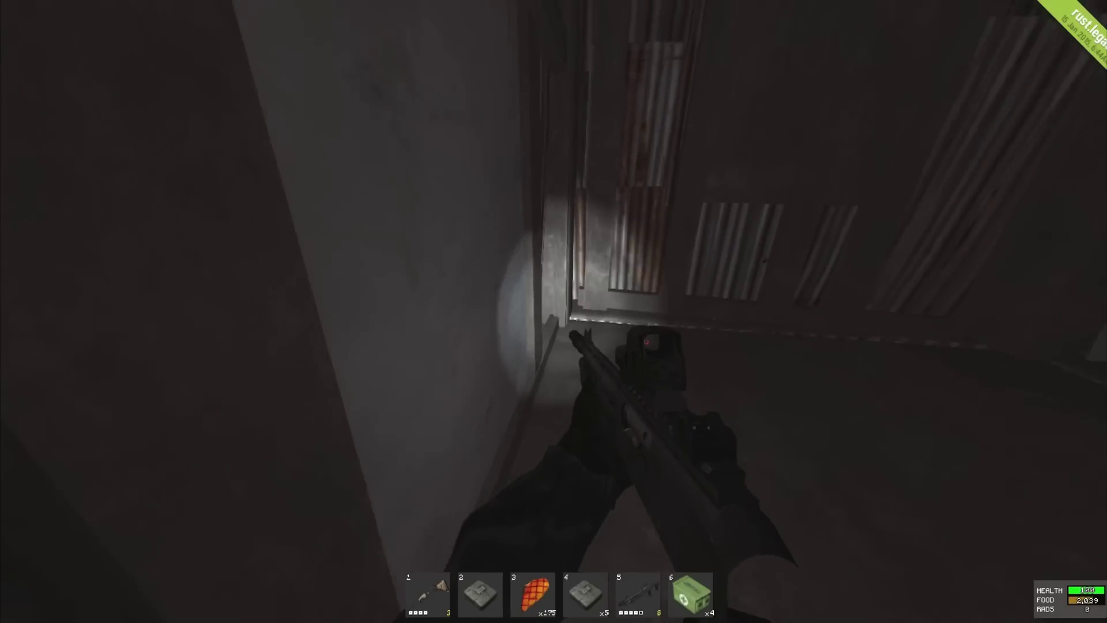
key("w")
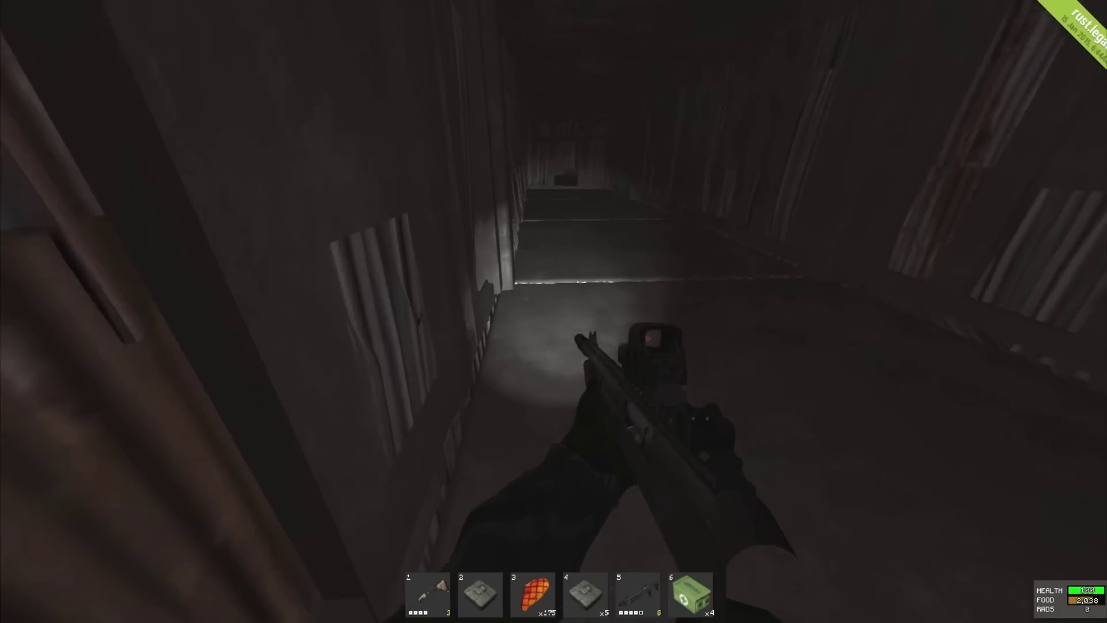
key("w")
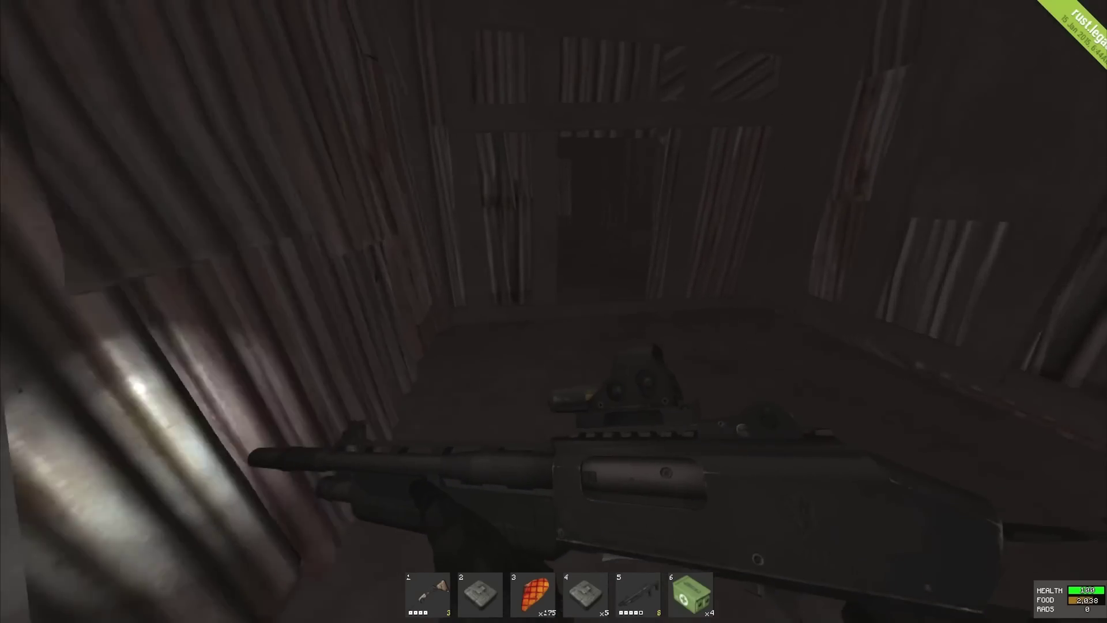
key("w")
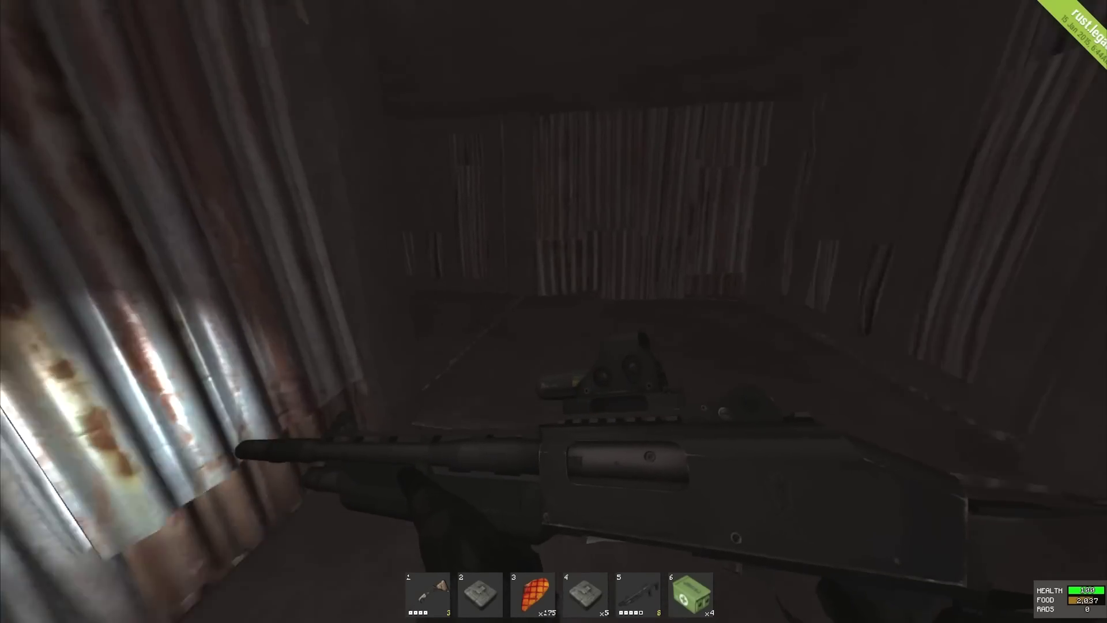
key("w")
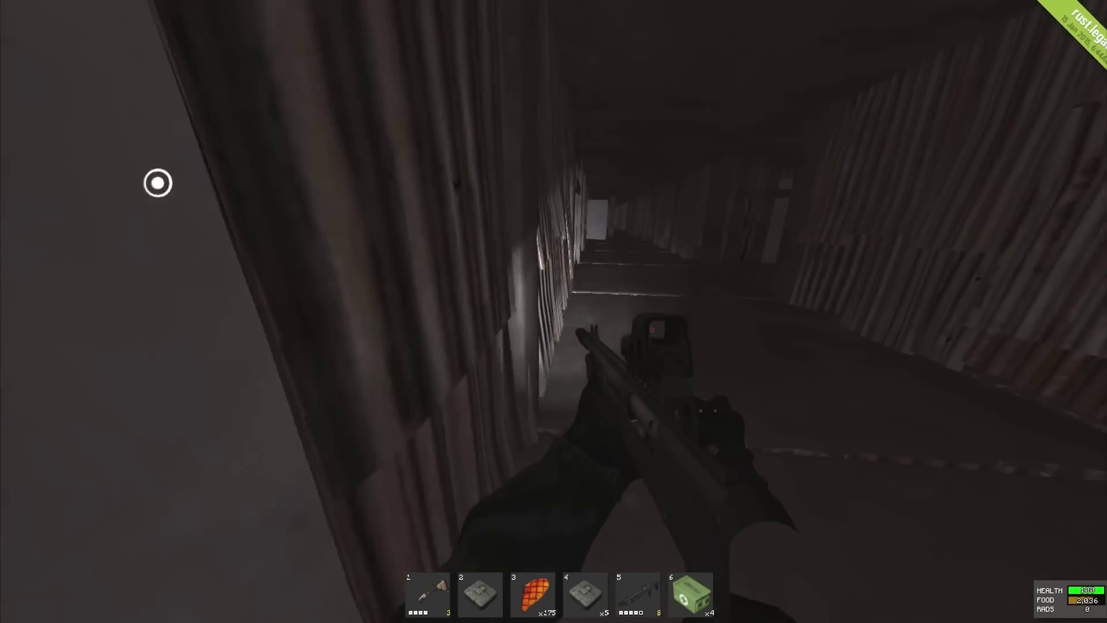
key("w")
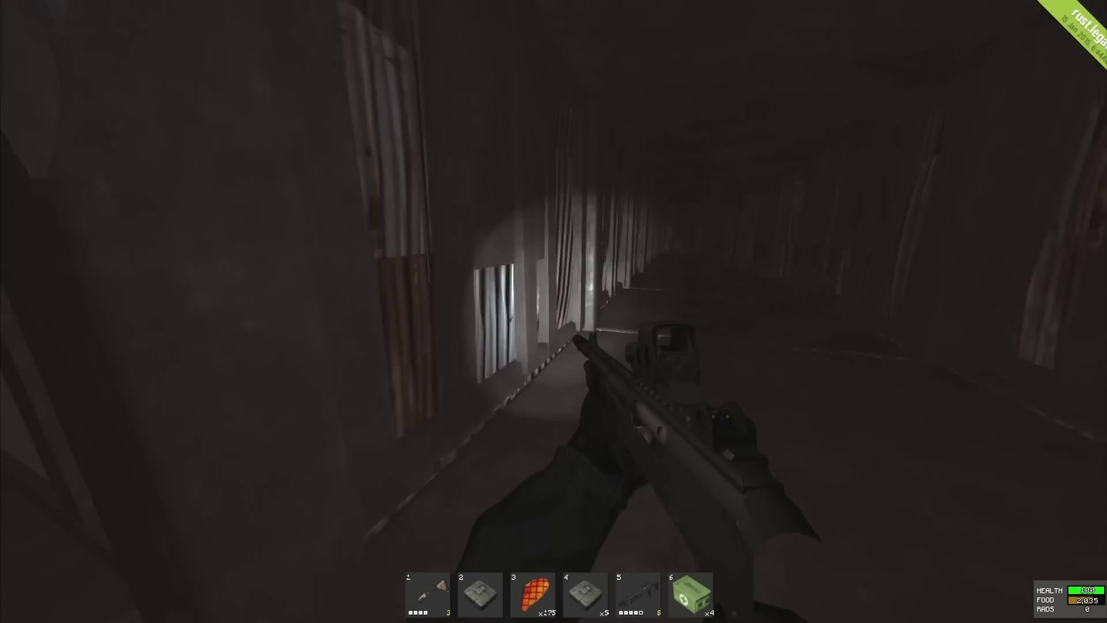
key("w")
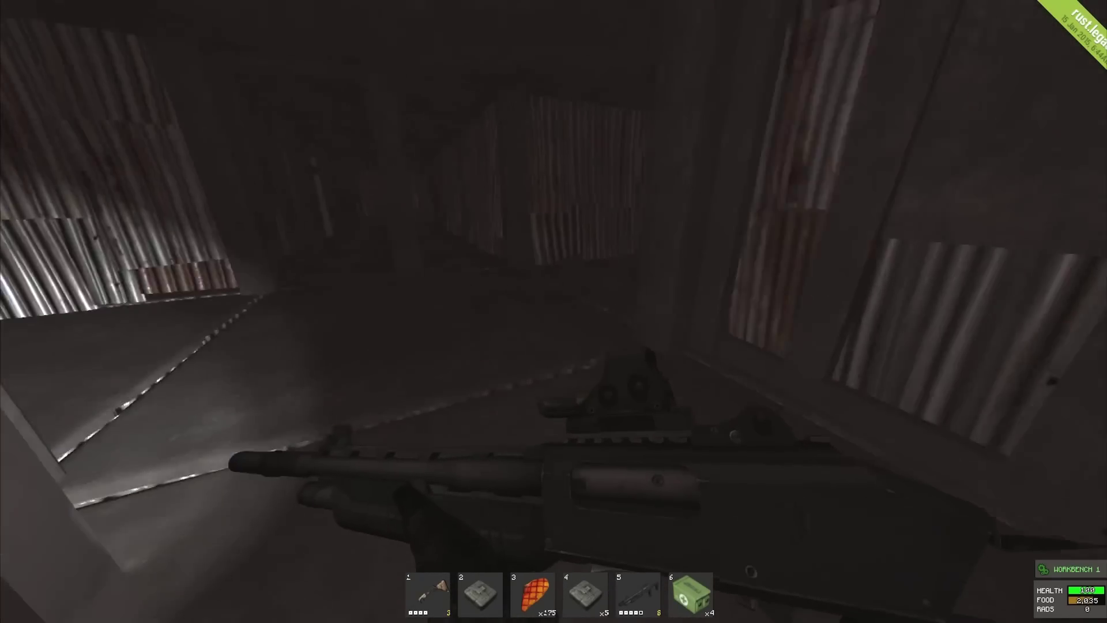
key("w")
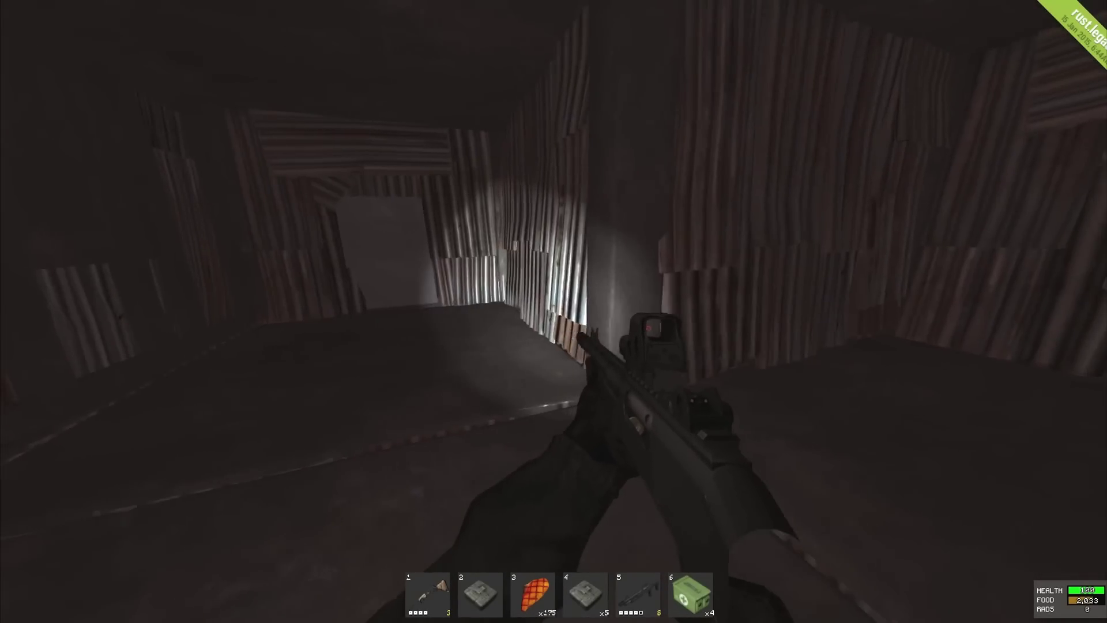
key("w")
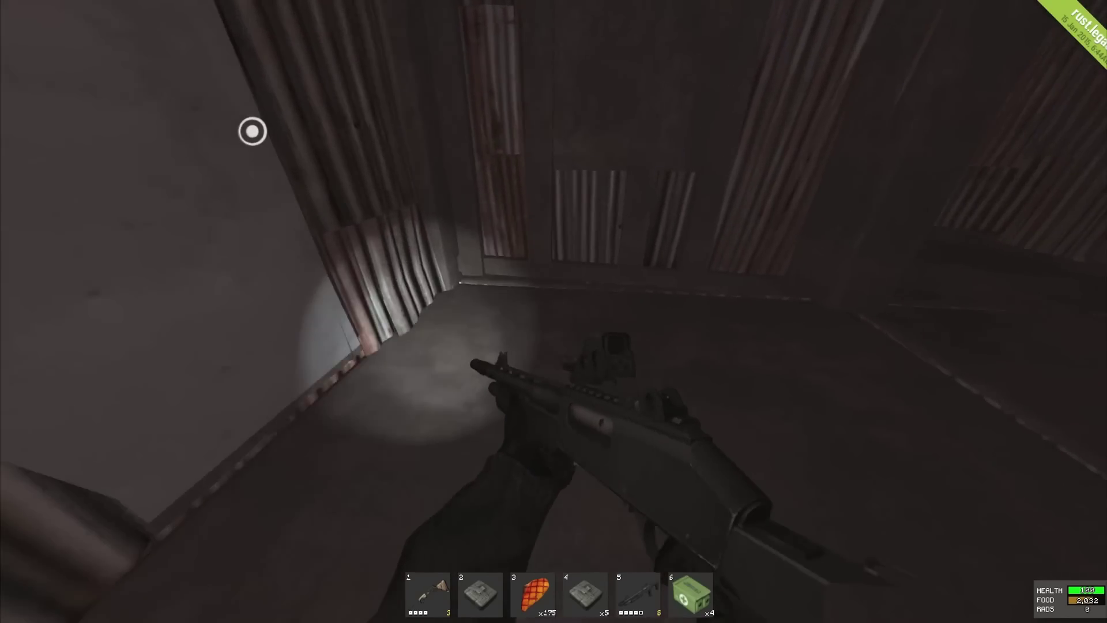
key("w")
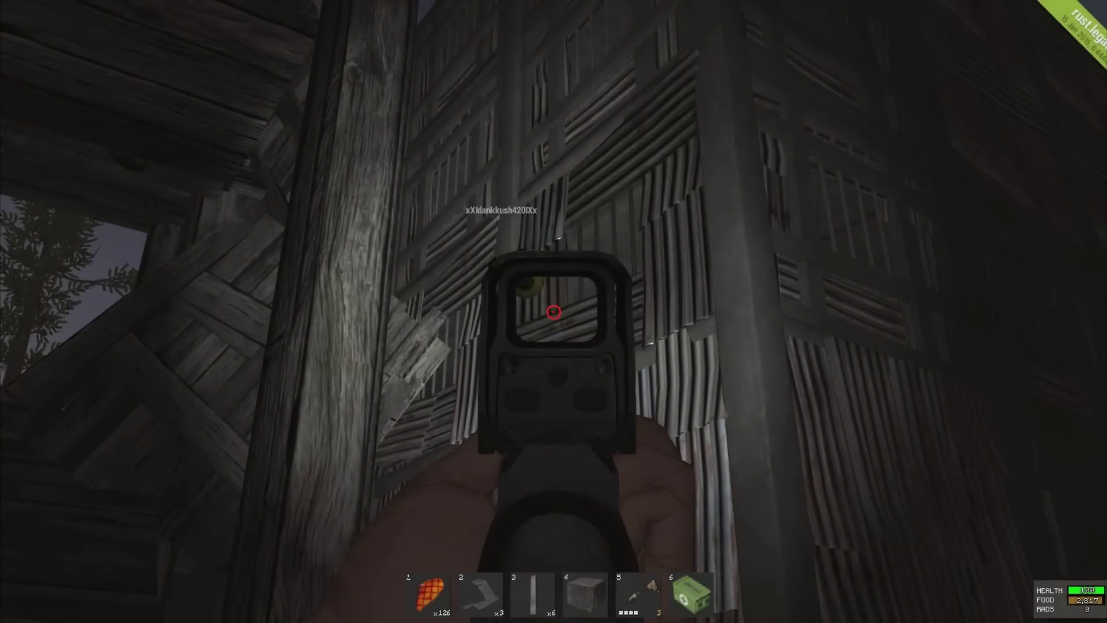
right_click(554, 312)
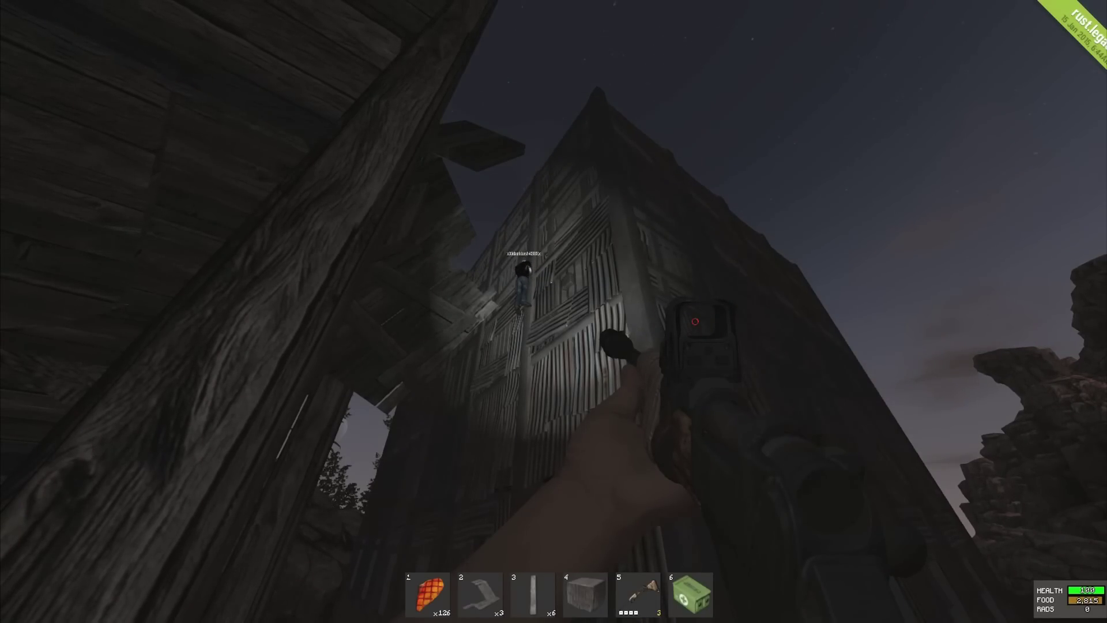
right_click(555, 312)
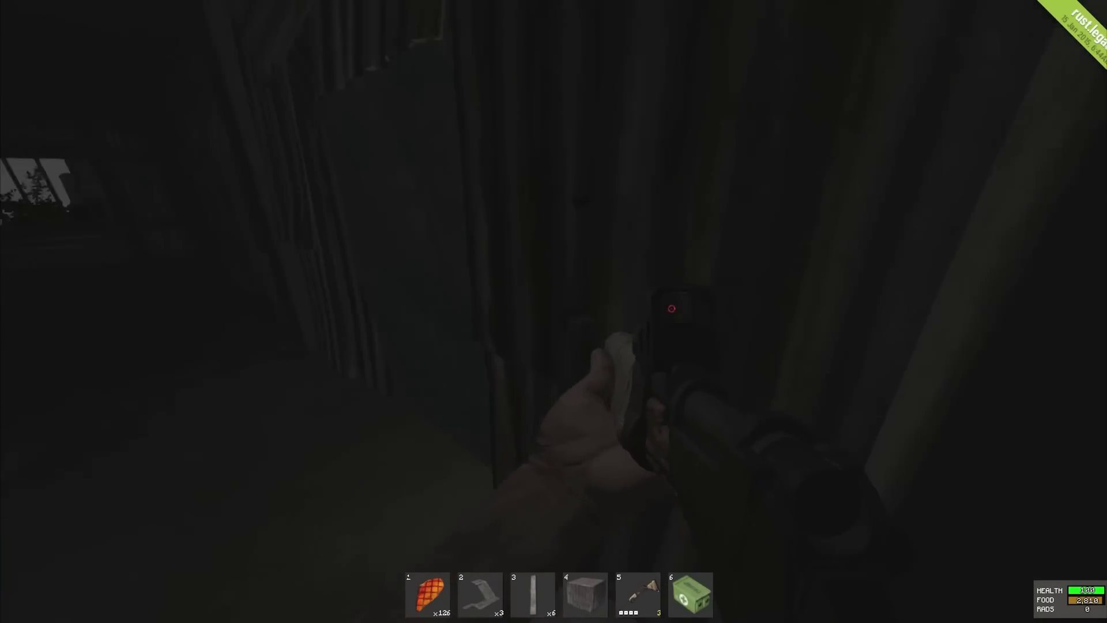
key("f")
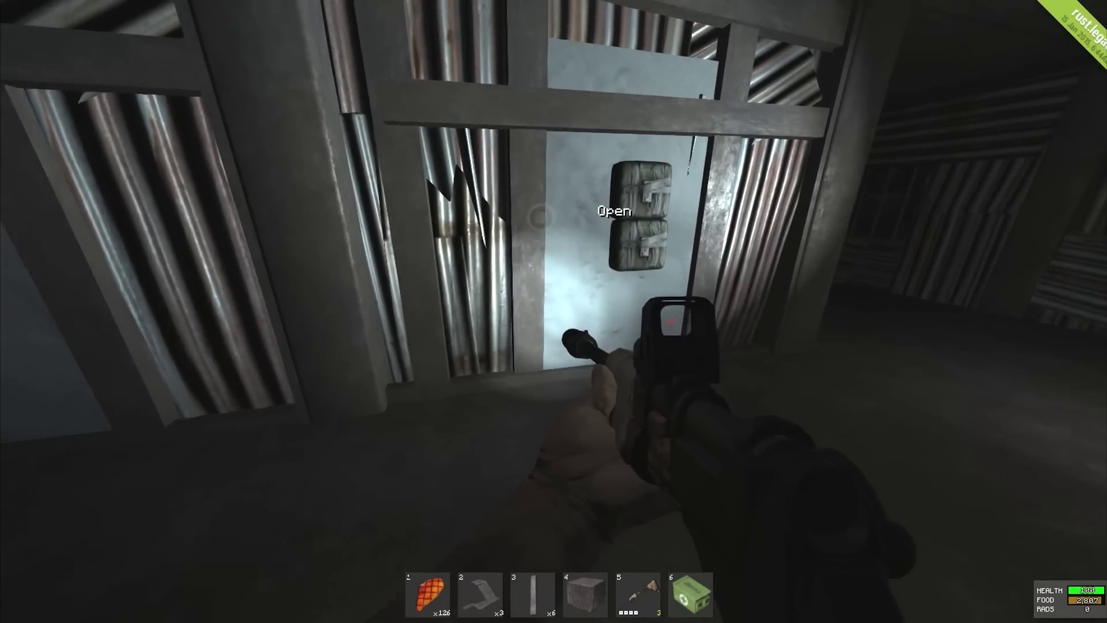
Step: Enter through the blown door, check the dropped loot, and search the crate beyond
key("e")
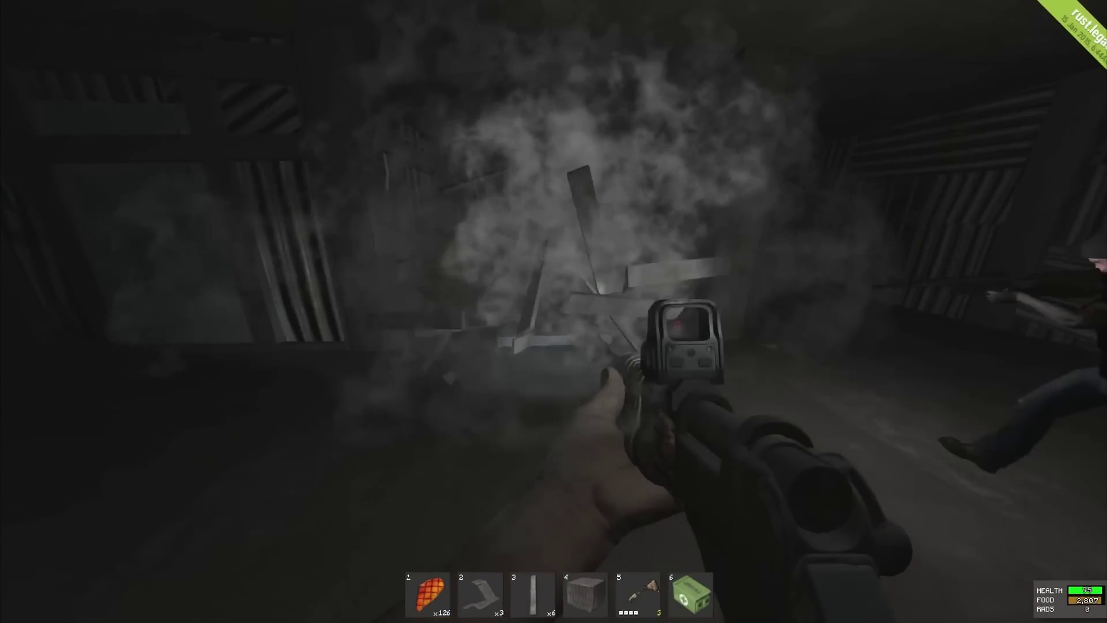
key("e")
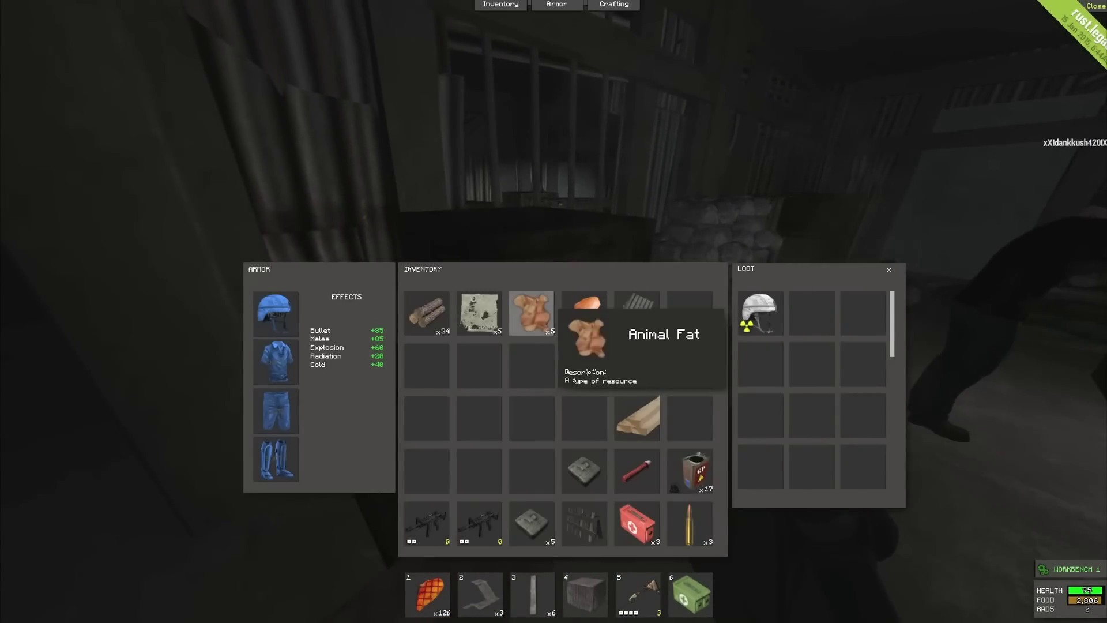
key("Tab")
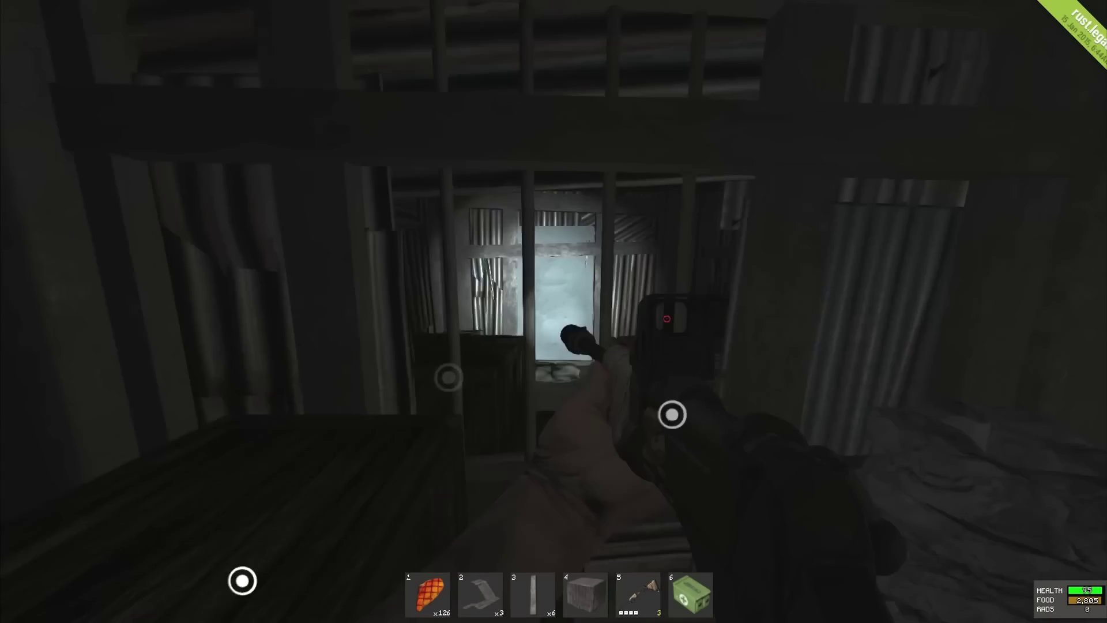
key("w")
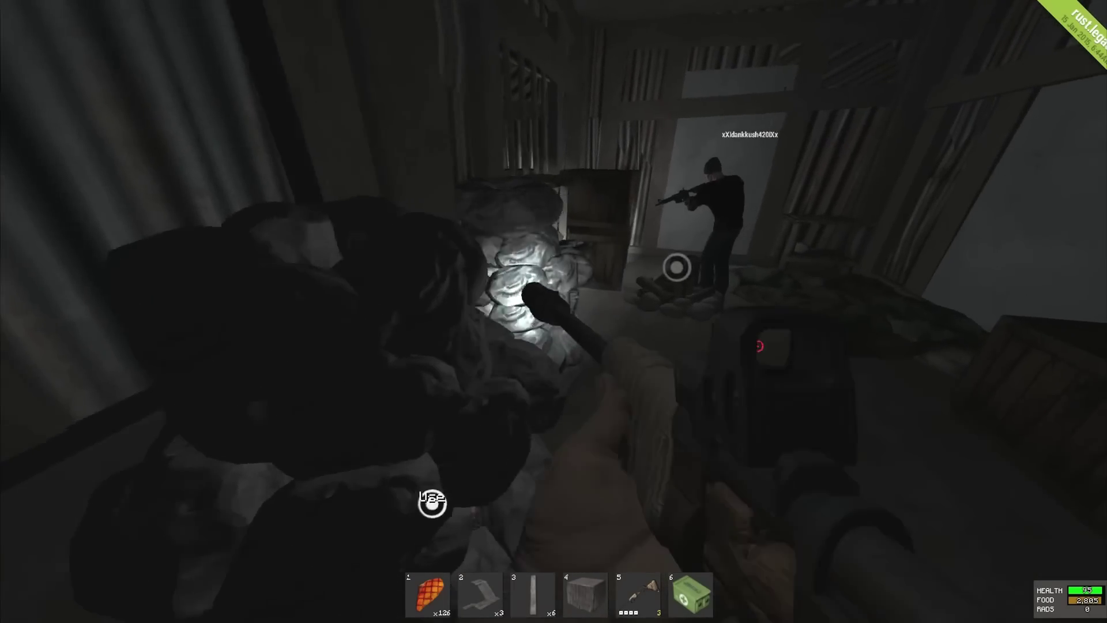
key("e")
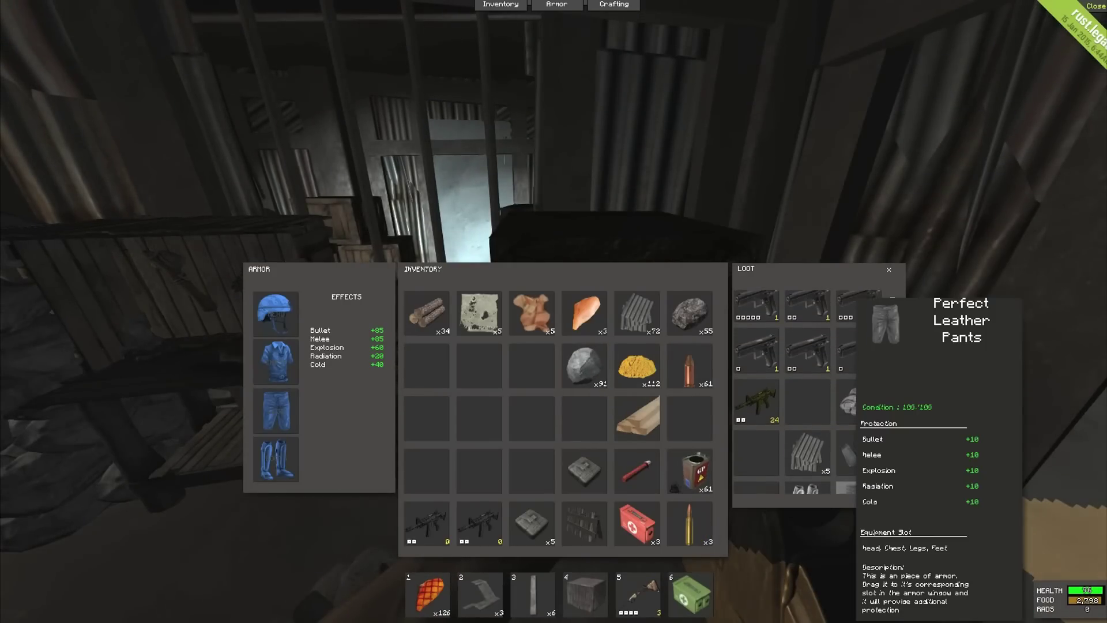
scroll(857, 433, "up", 2)
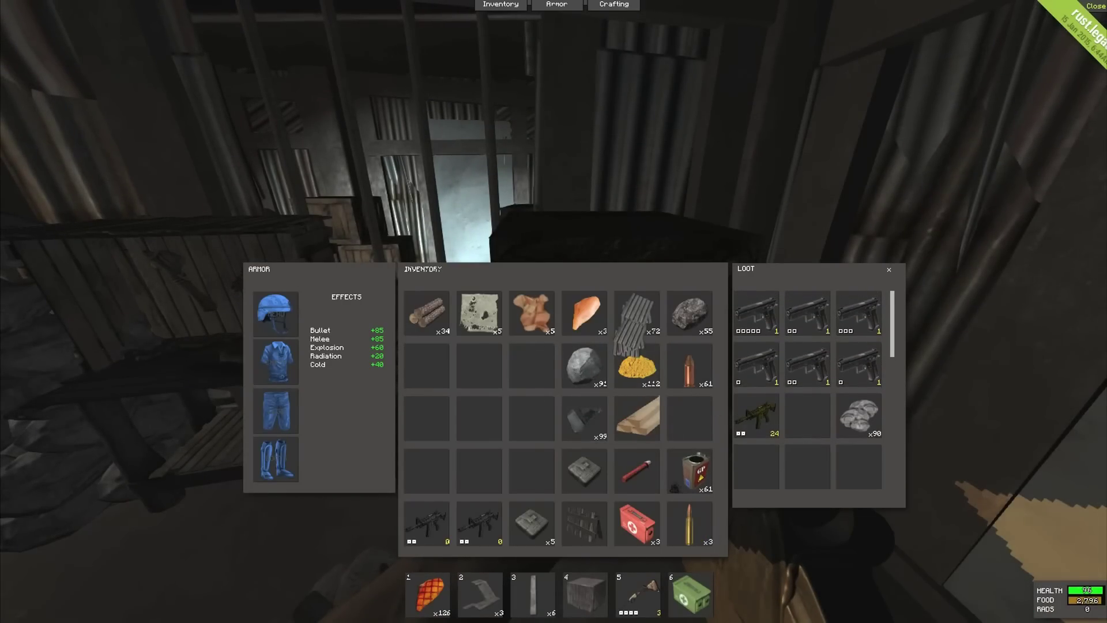
Step: Reopen the crate and take its cloth, leather, rifle ammo and shotgun shells
key("Tab")
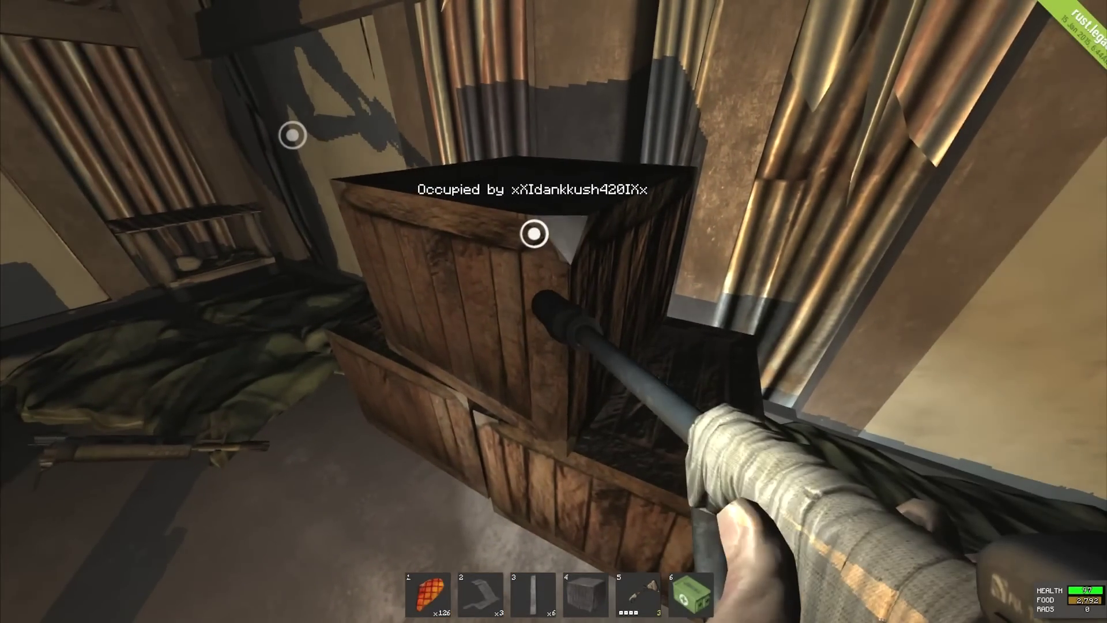
key("e")
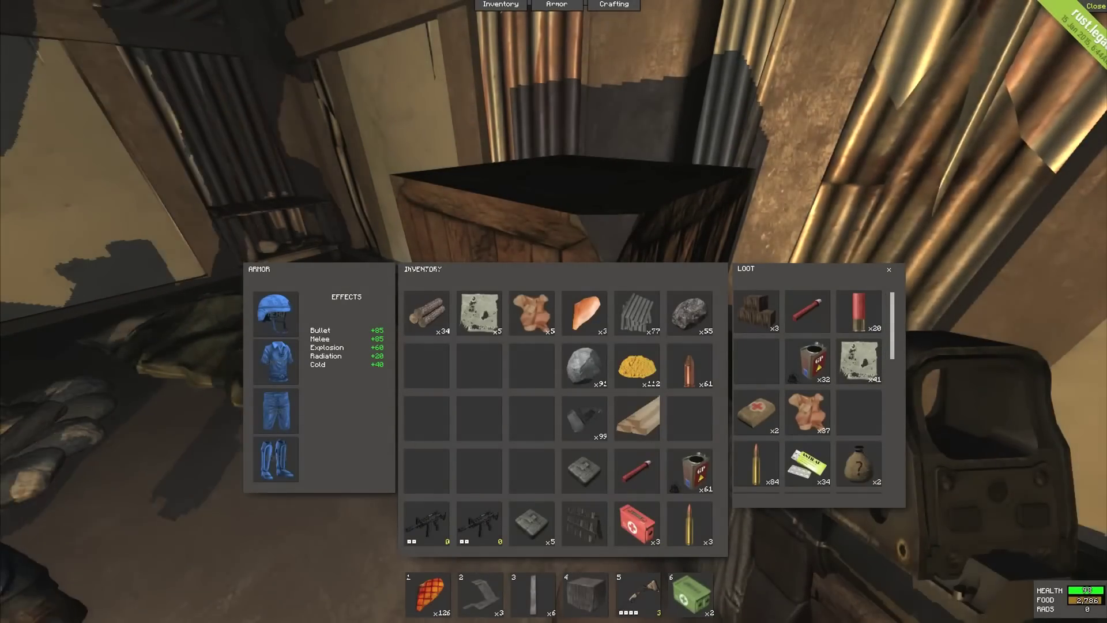
left_click_drag(861, 362, 622, 371)
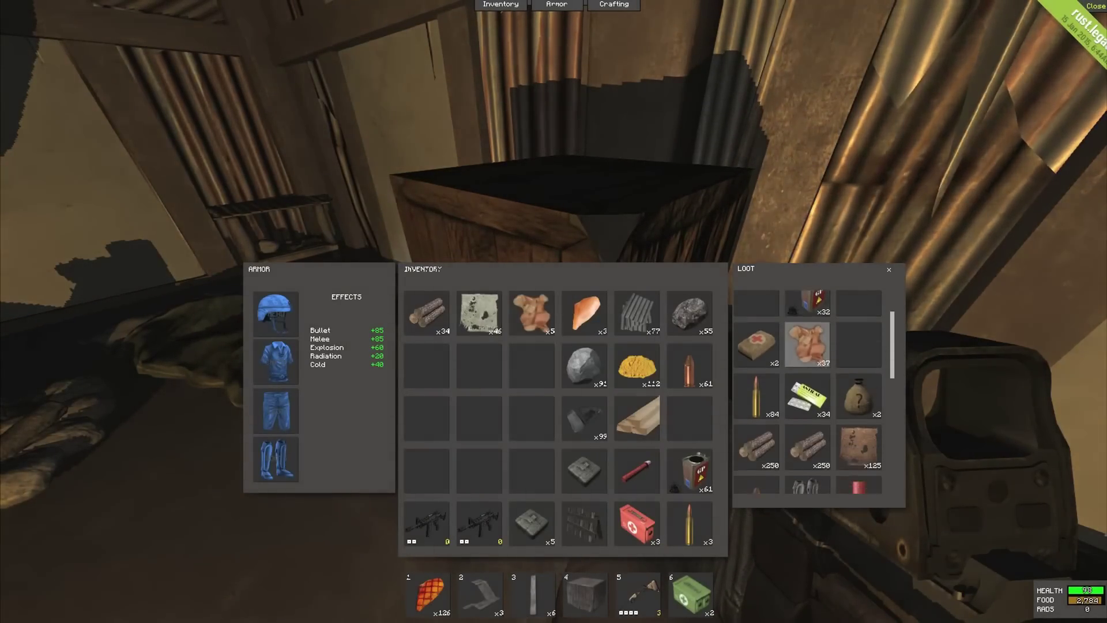
scroll(814, 389, "down", 3)
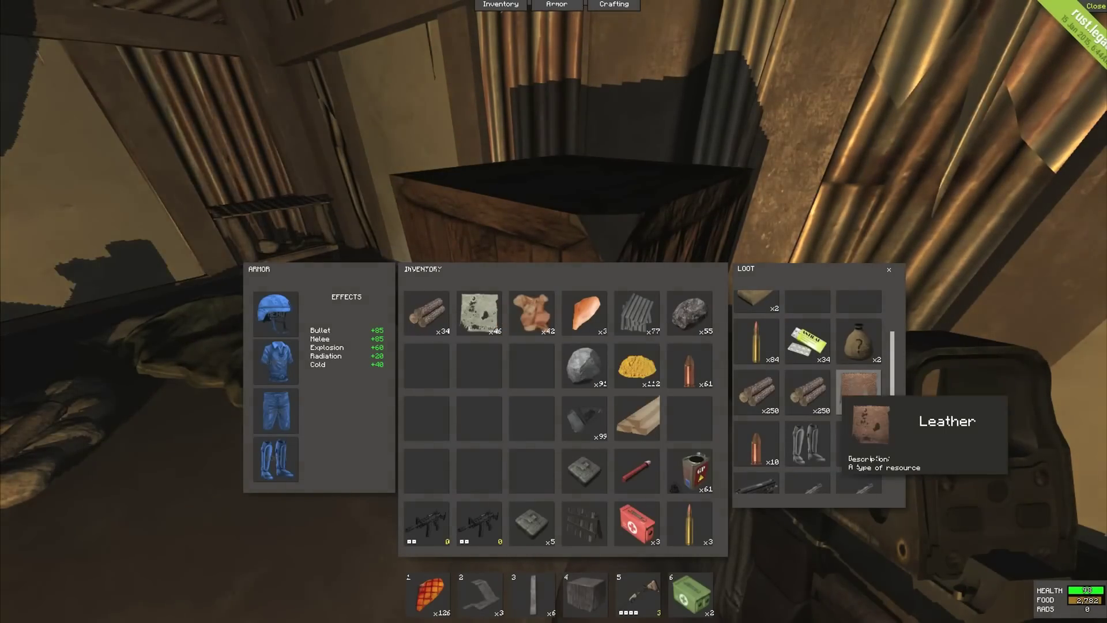
left_click_drag(859, 394, 554, 368)
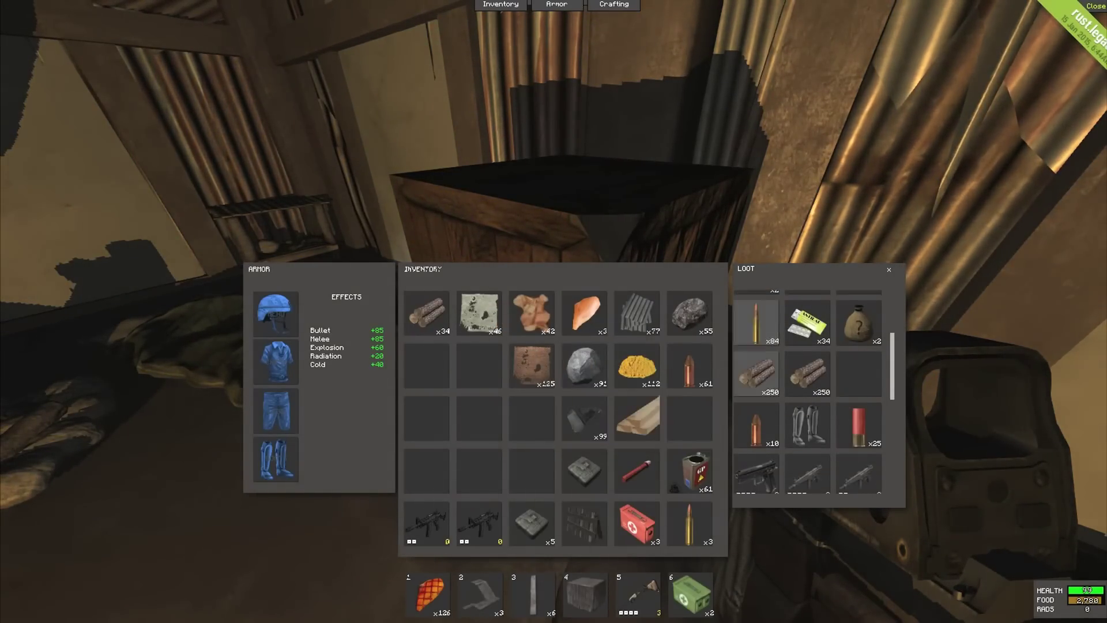
scroll(813, 390, "down", 2)
scroll(813, 389, "down", 3)
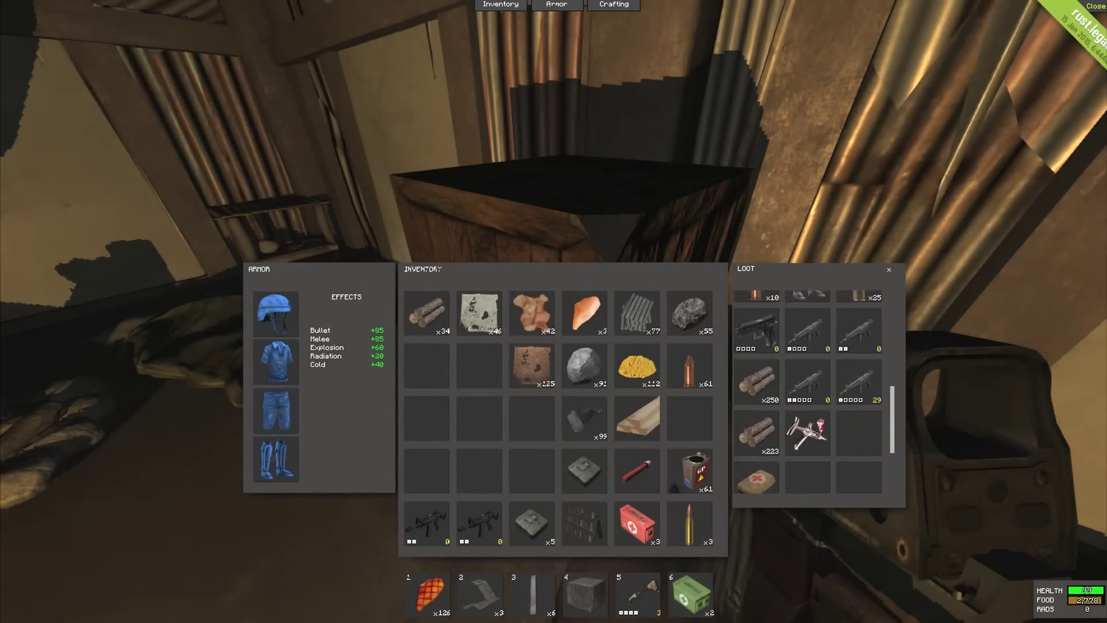
scroll(814, 389, "up", 3)
scroll(813, 390, "down", 2)
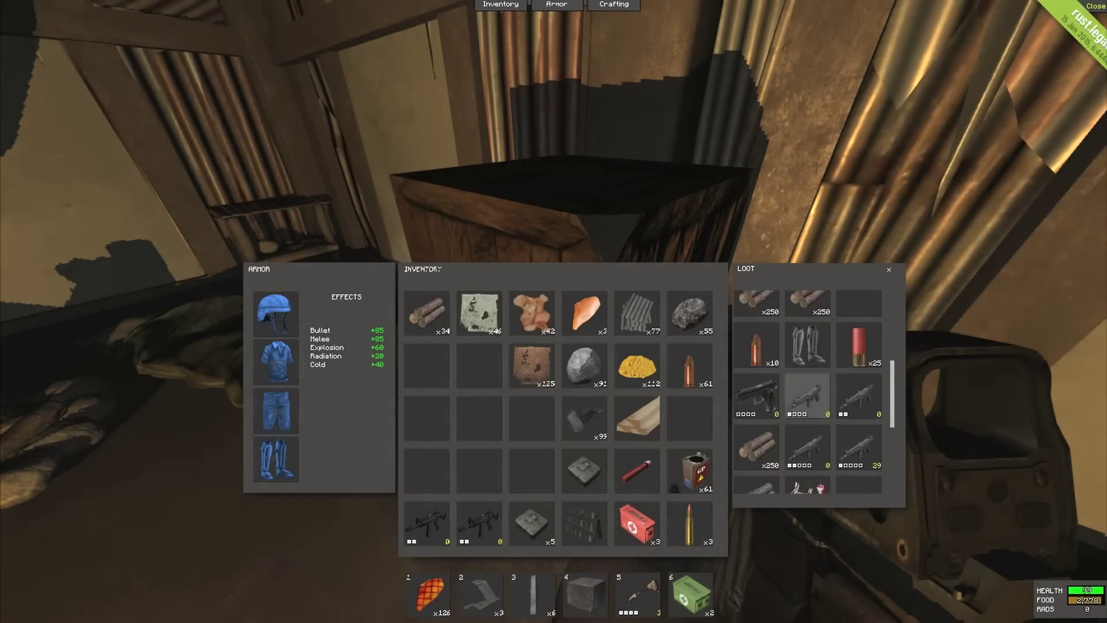
scroll(814, 389, "down", 2)
scroll(813, 390, "up", 5)
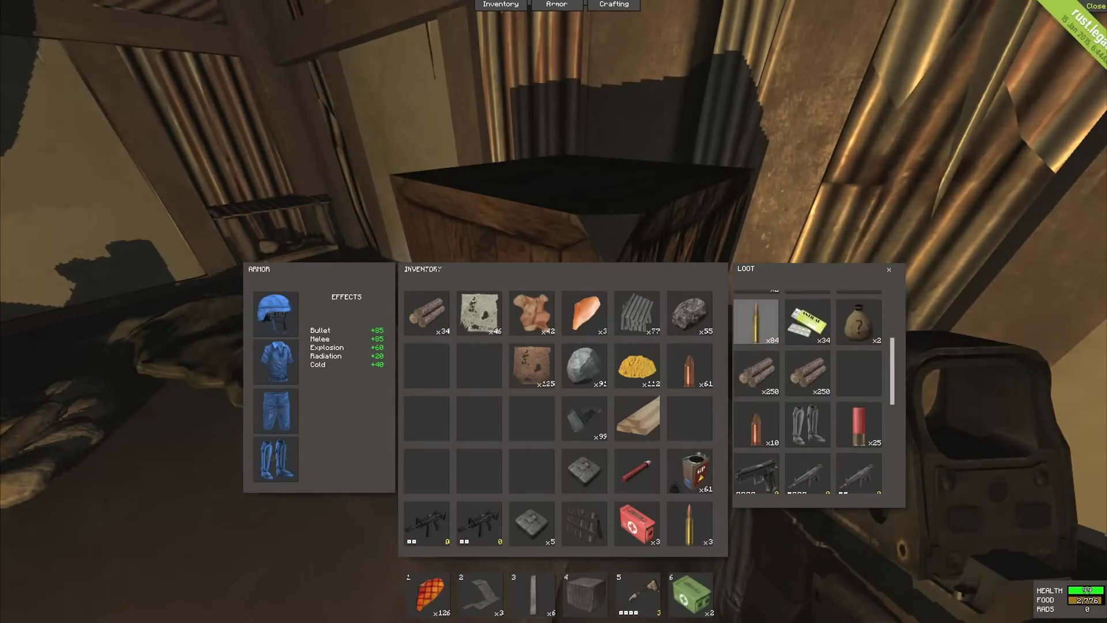
double_click(757, 322)
double_click(758, 426)
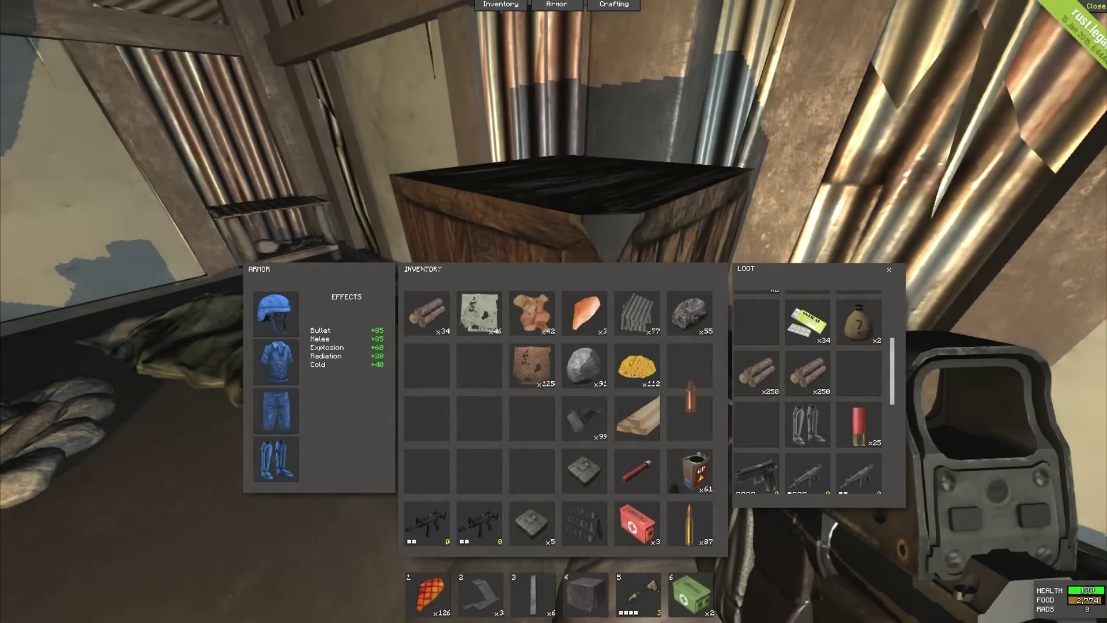
left_click_drag(691, 396, 691, 418)
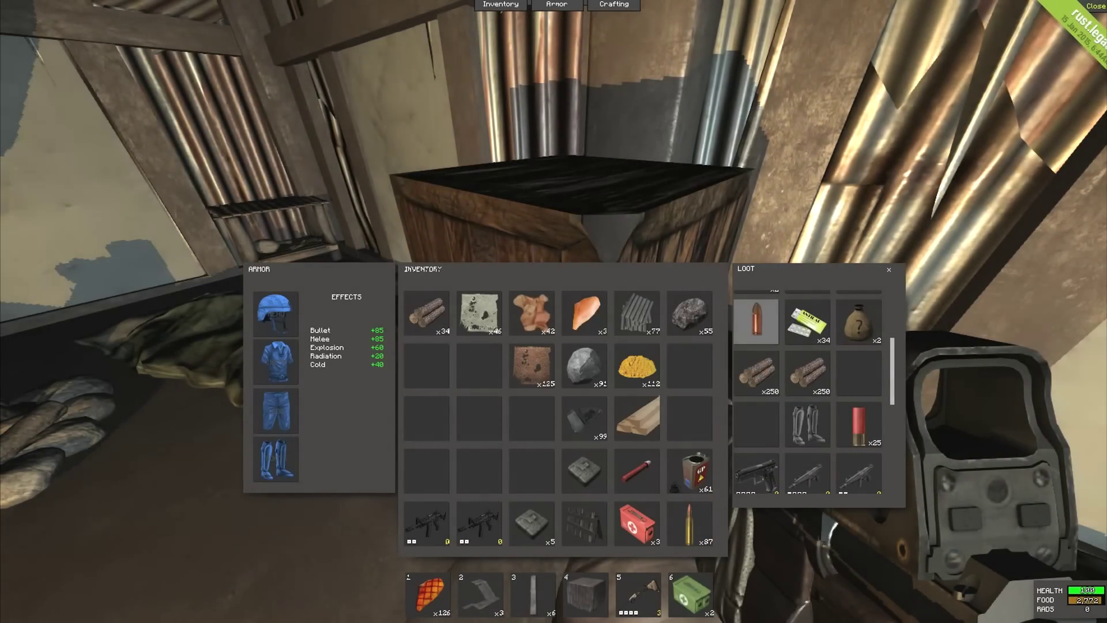
scroll(814, 390, "down", 3)
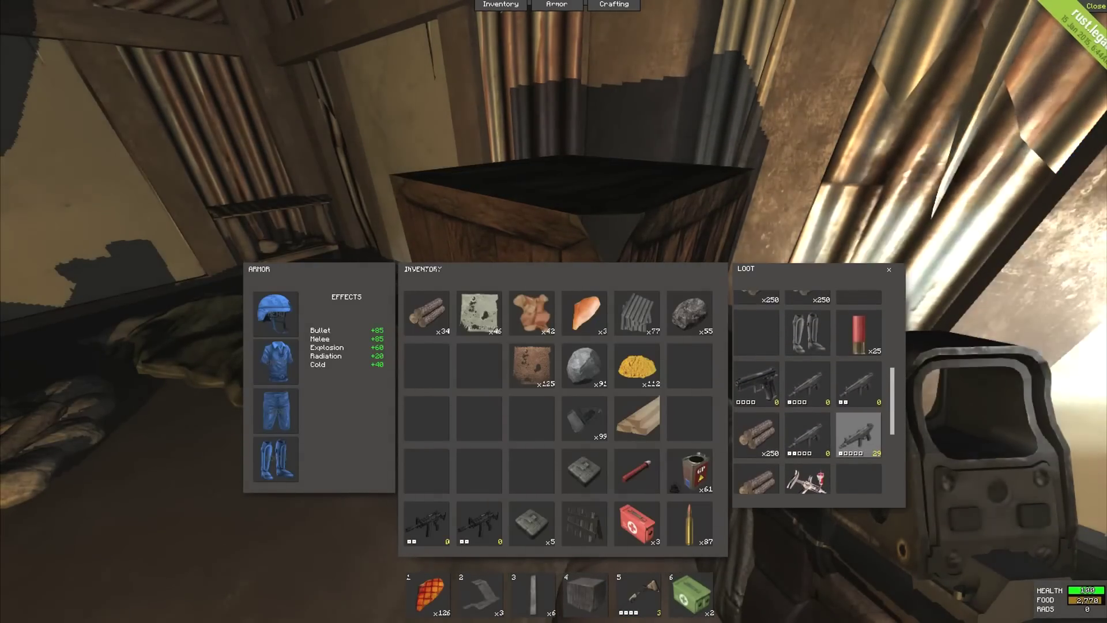
Step: Move the fuel cans and the 20 shotgun shells into the inventory and close the crate
left_click_drag(859, 333, 691, 368)
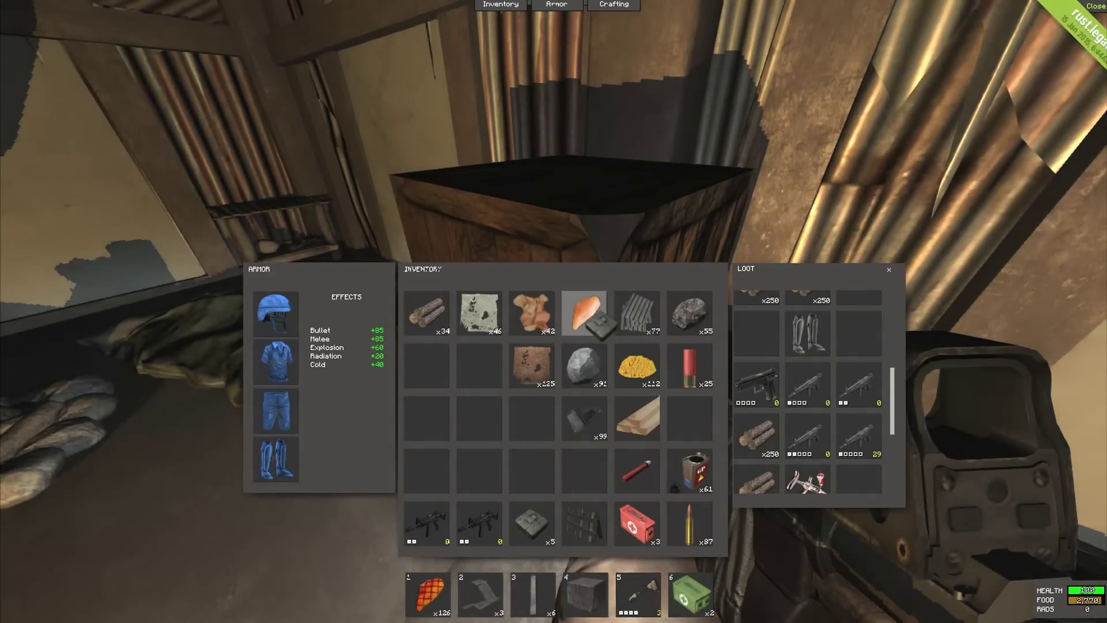
scroll(814, 389, "up", 2)
scroll(813, 389, "up", 3)
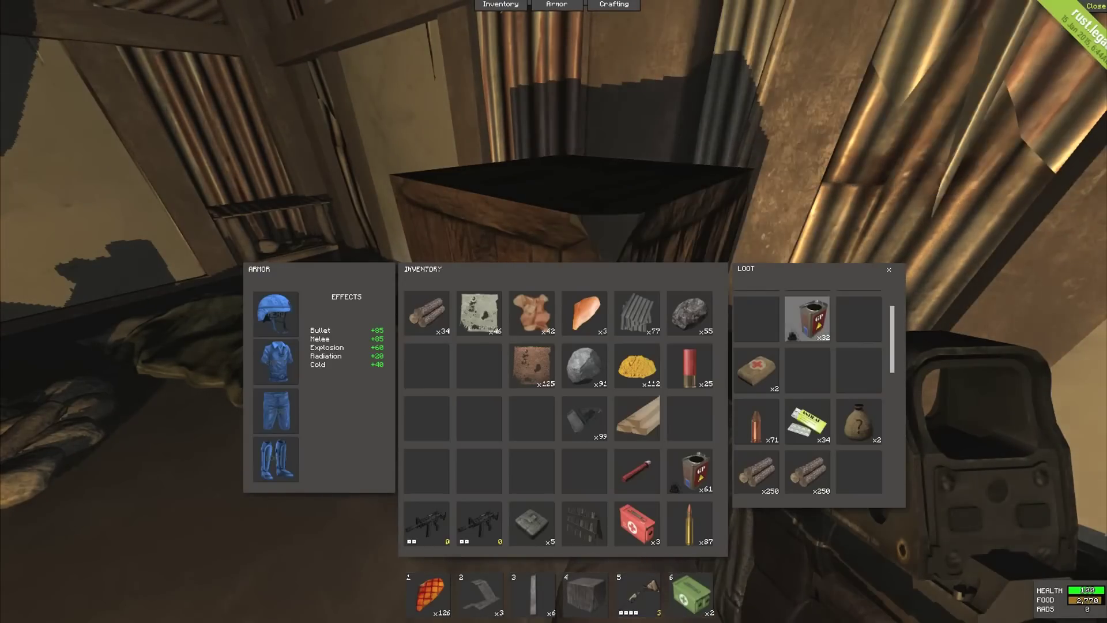
left_click_drag(692, 471, 810, 316)
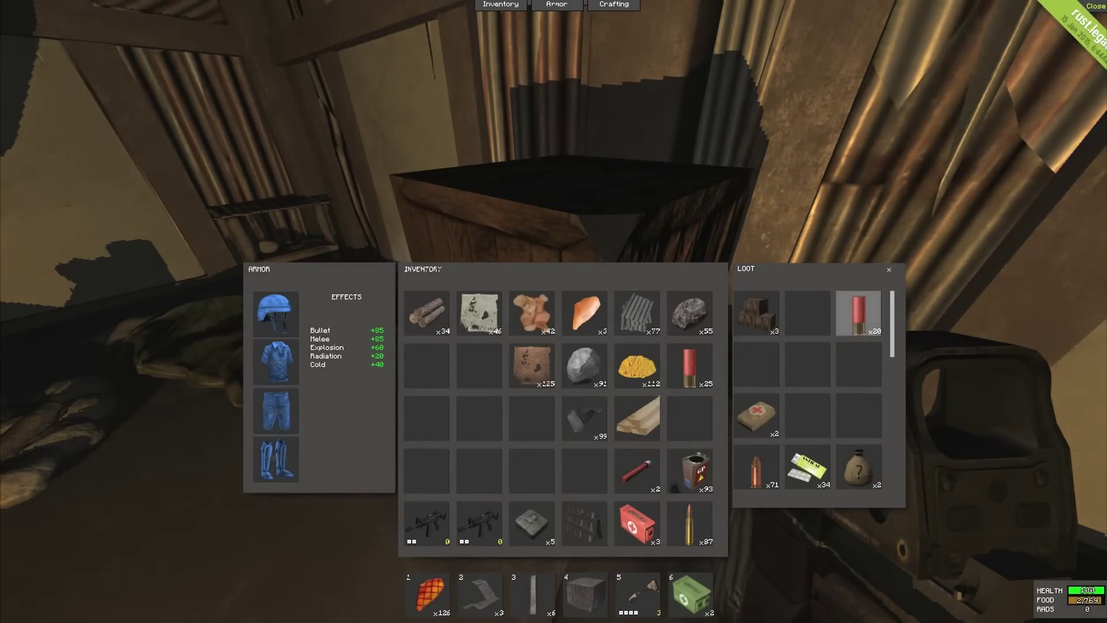
mouse_move(859, 313)
left_mouse_down()
mouse_move(690, 368)
mouse_move(545, 472)
left_mouse_up()
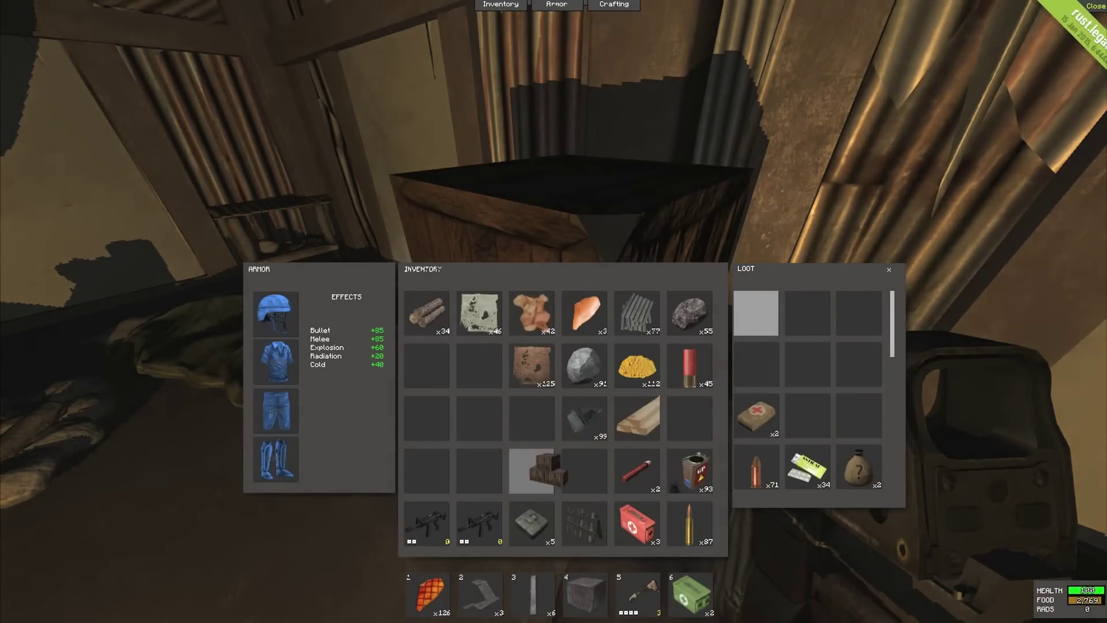
scroll(813, 398, "down", 2)
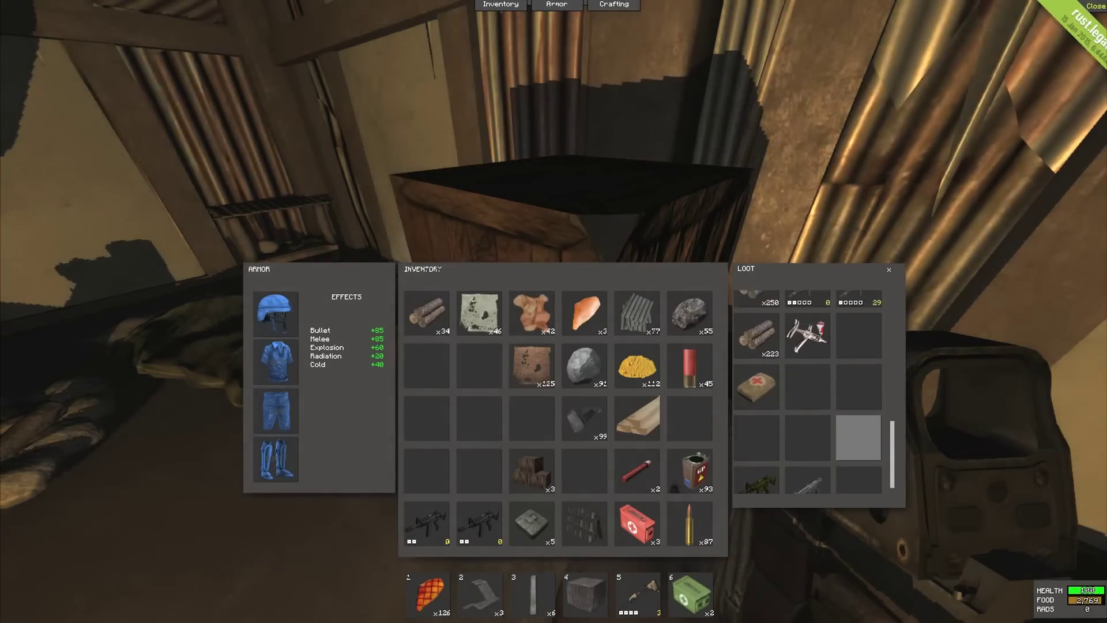
key("Tab")
Step: Check the dark crate, the furnace and the stone pile
key("w")
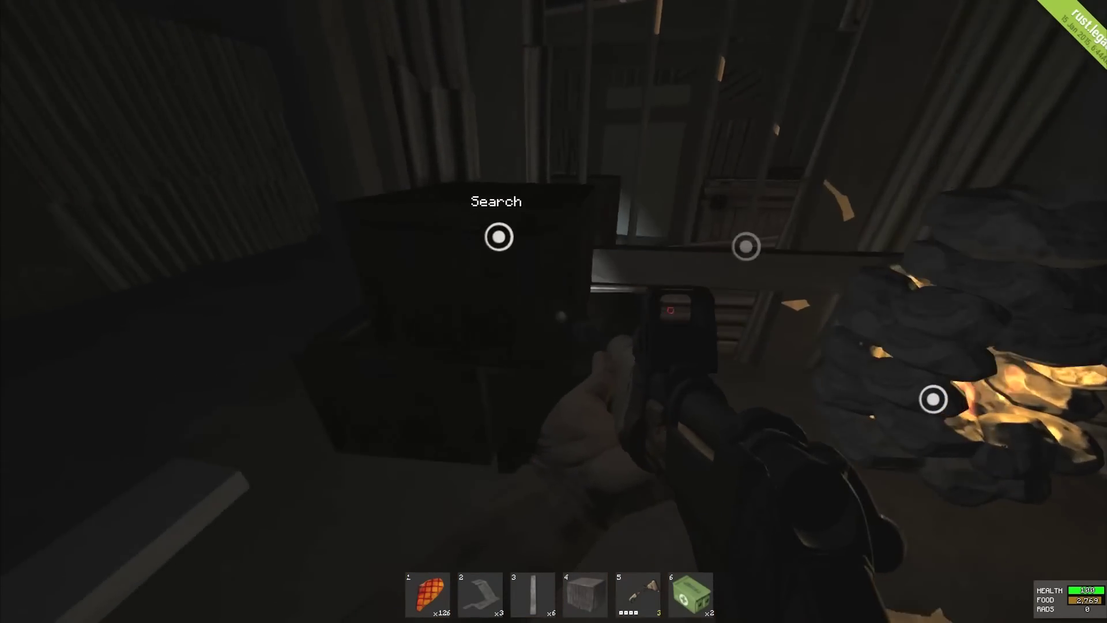
key("e")
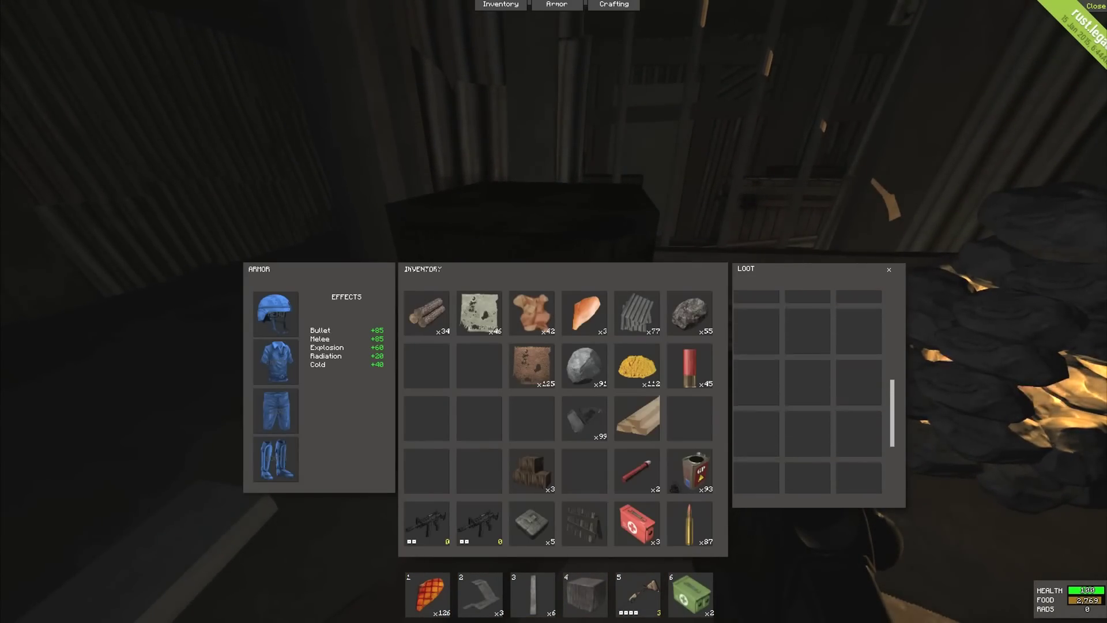
key("Tab")
key("e")
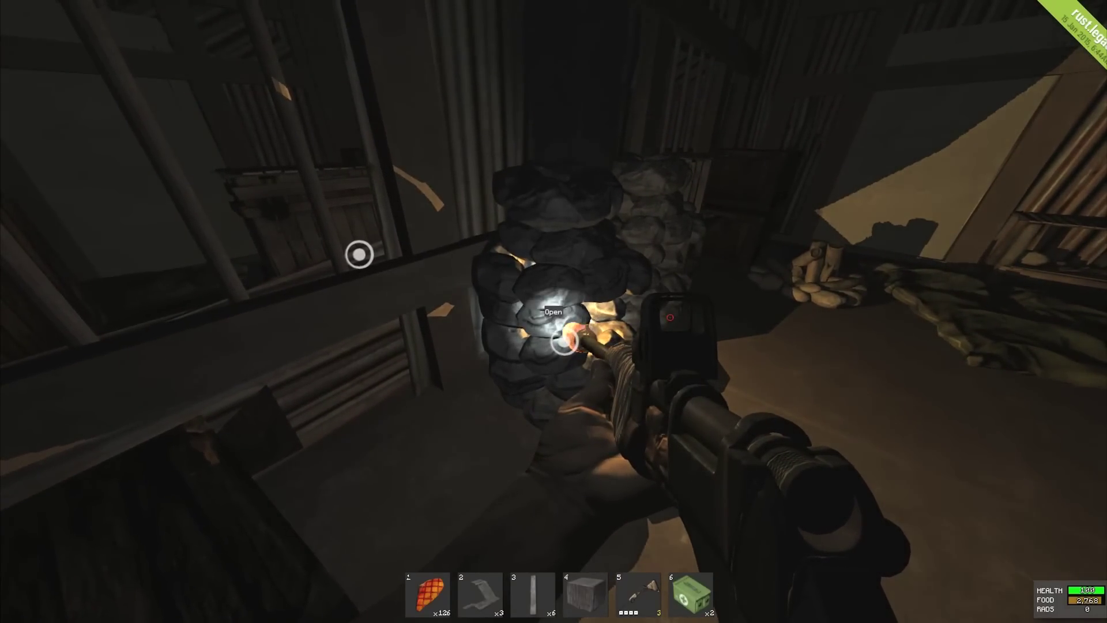
left_click(565, 339)
key("Tab")
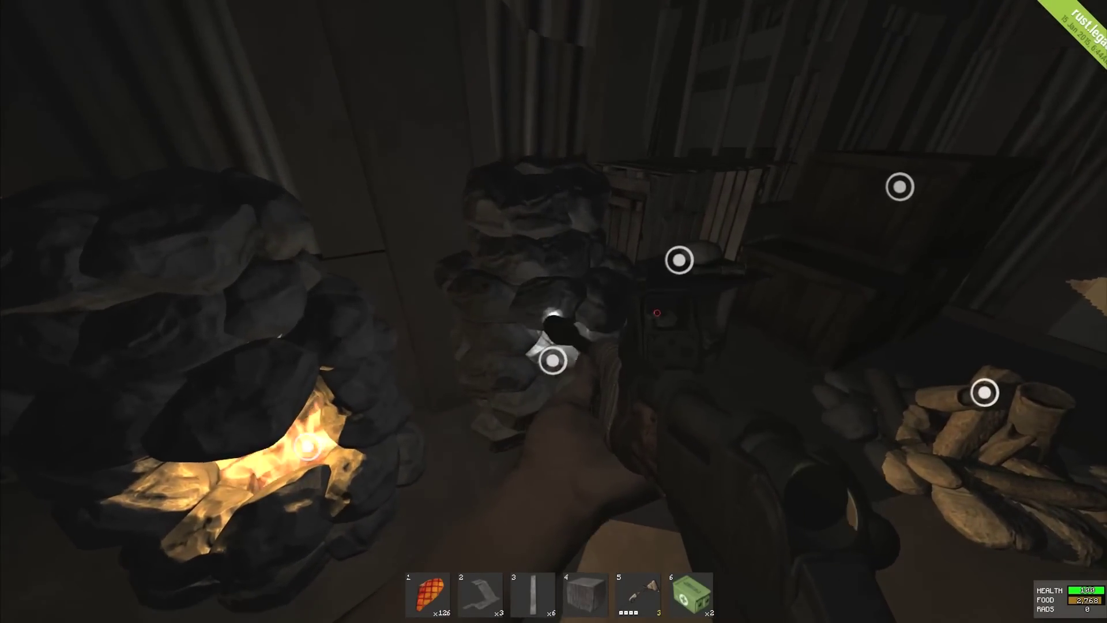
key("e")
key("Tab")
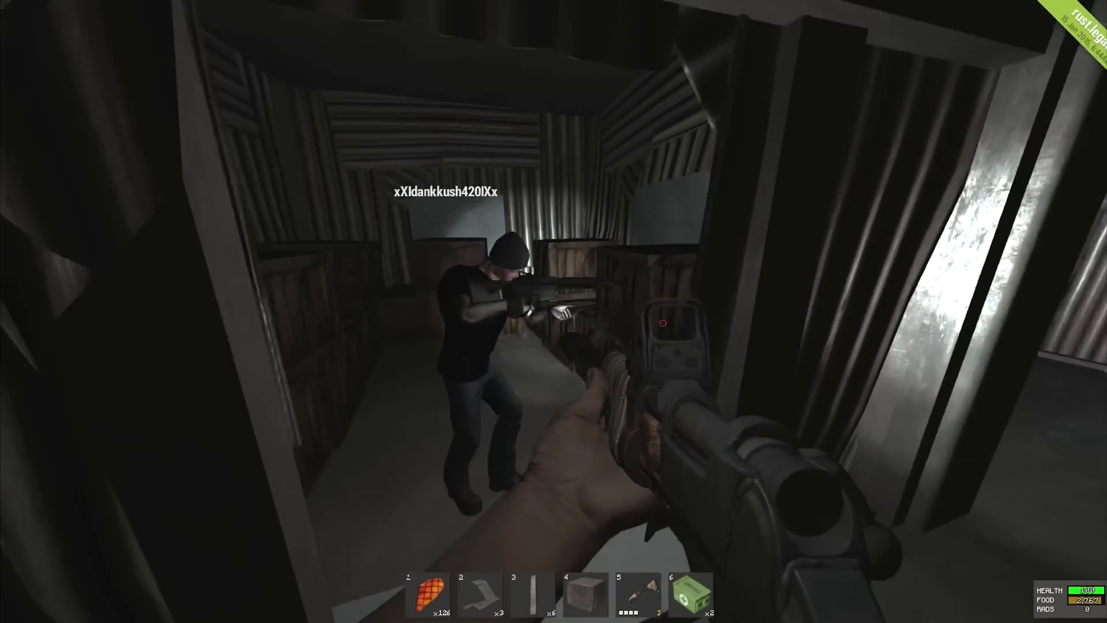
Step: Merge the x67 cloth into the inventory, then check the remaining containers
key("e")
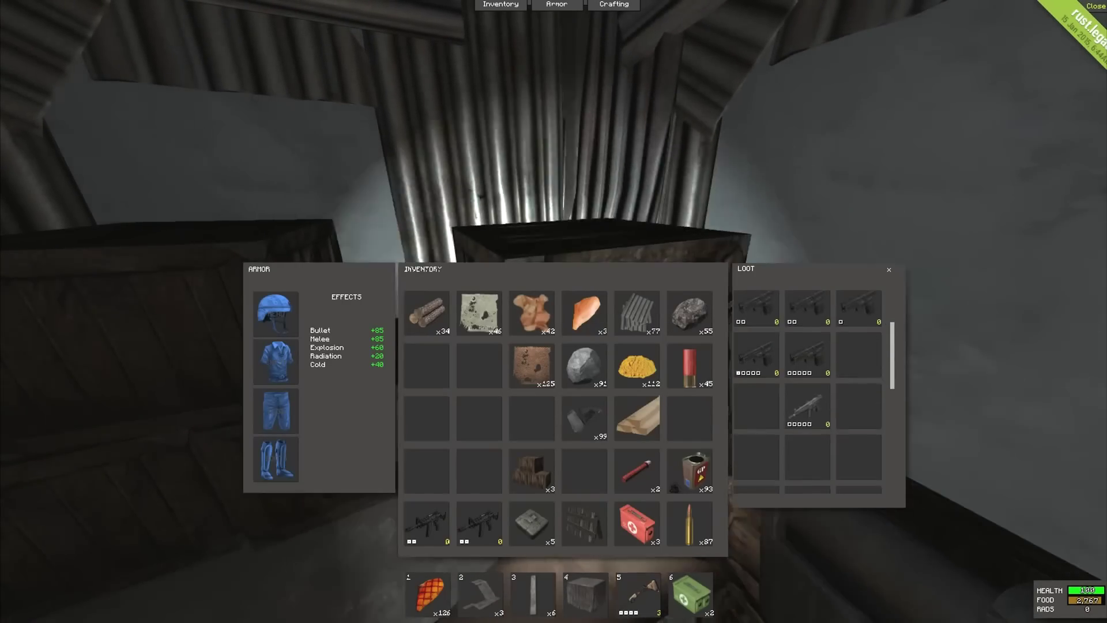
key("Tab")
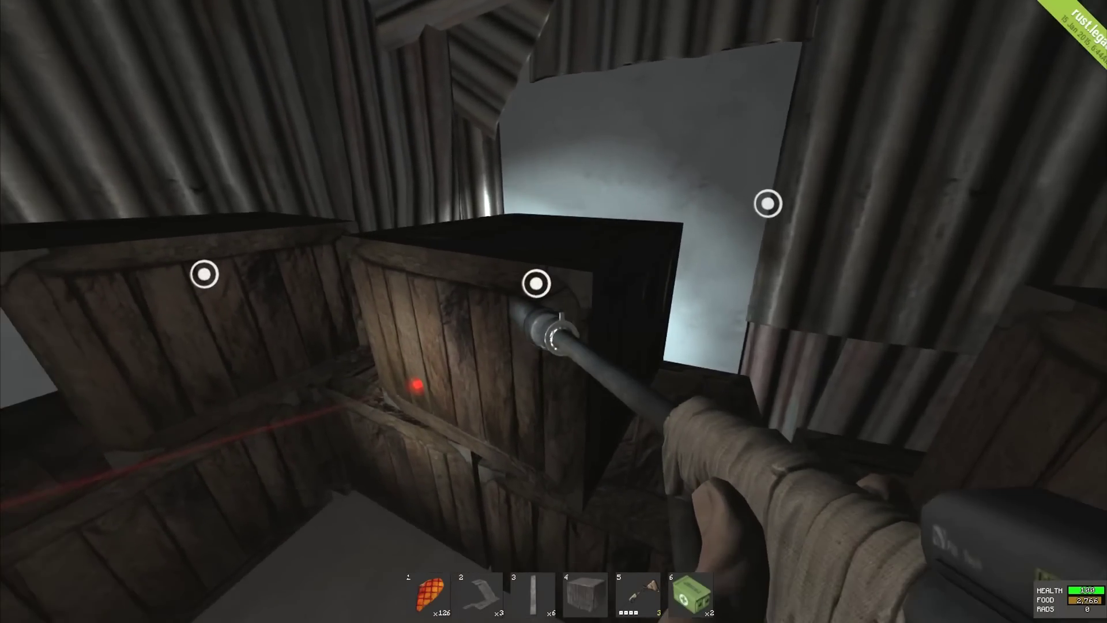
key("e")
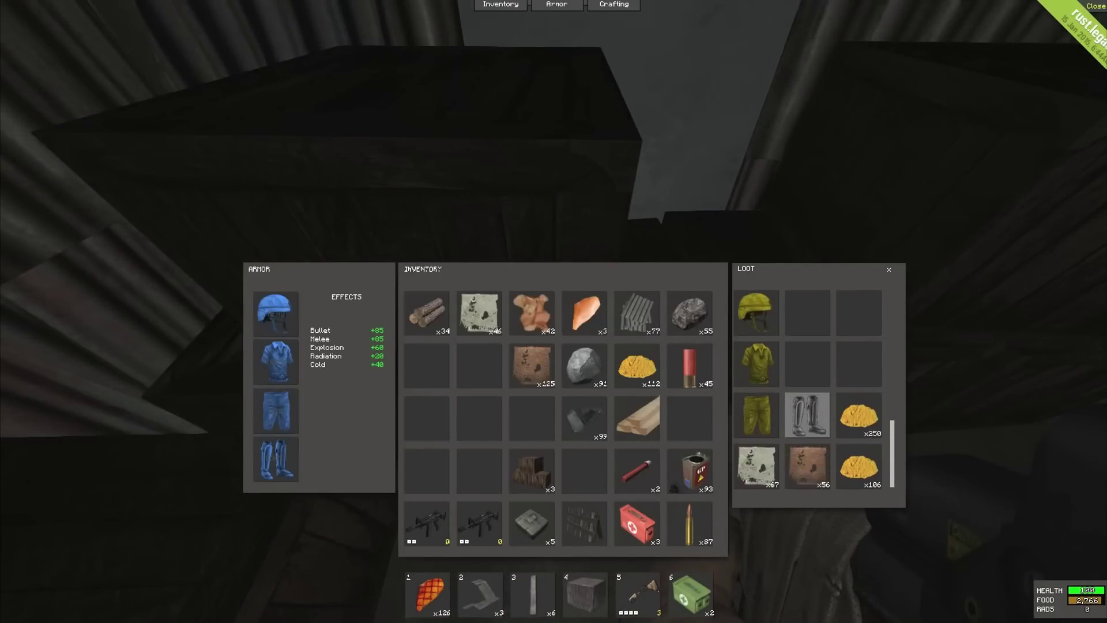
left_click_drag(756, 454, 474, 318)
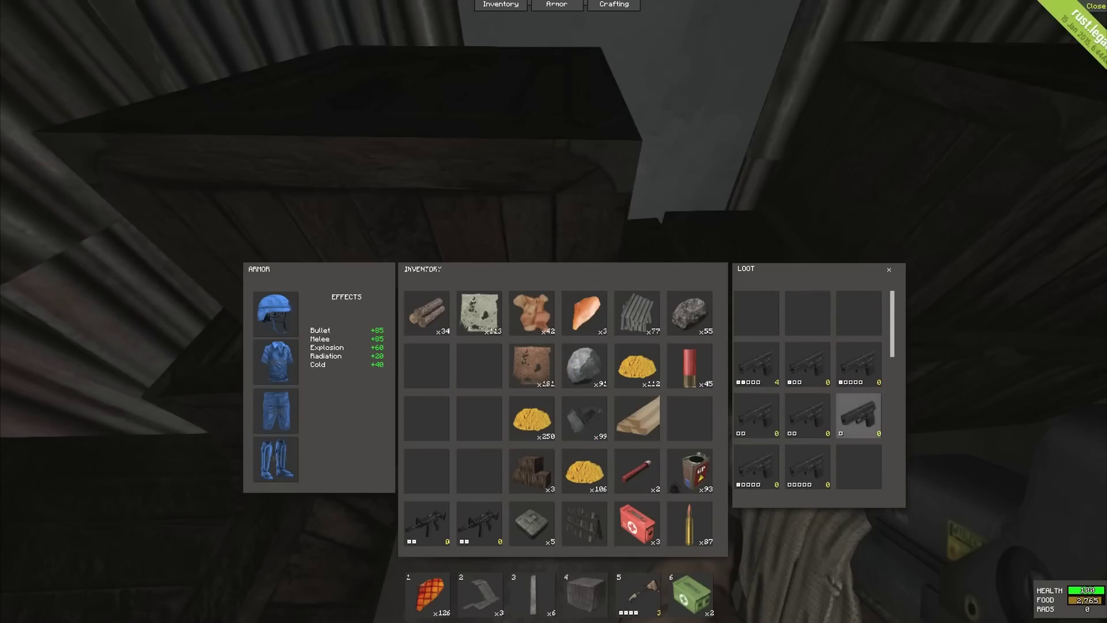
key("Tab")
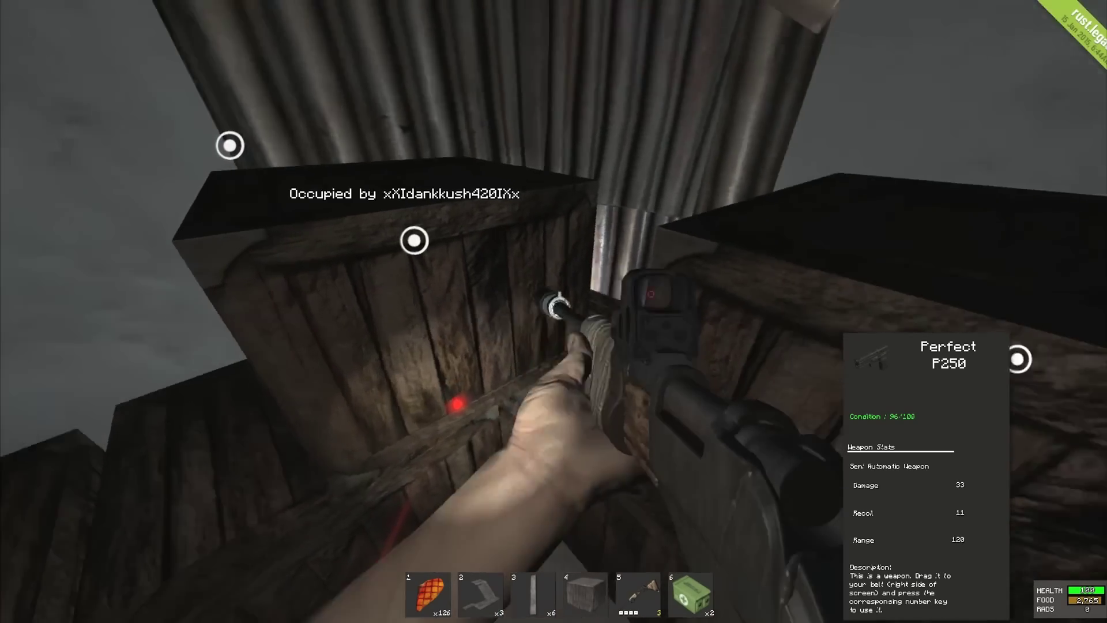
key("e")
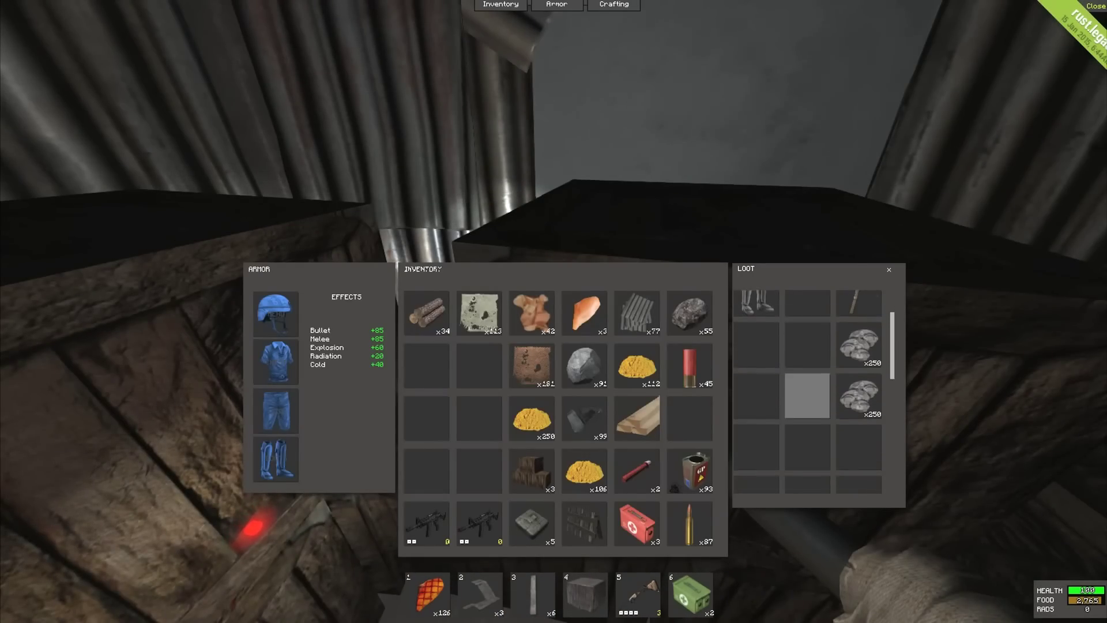
key("Tab")
key("e")
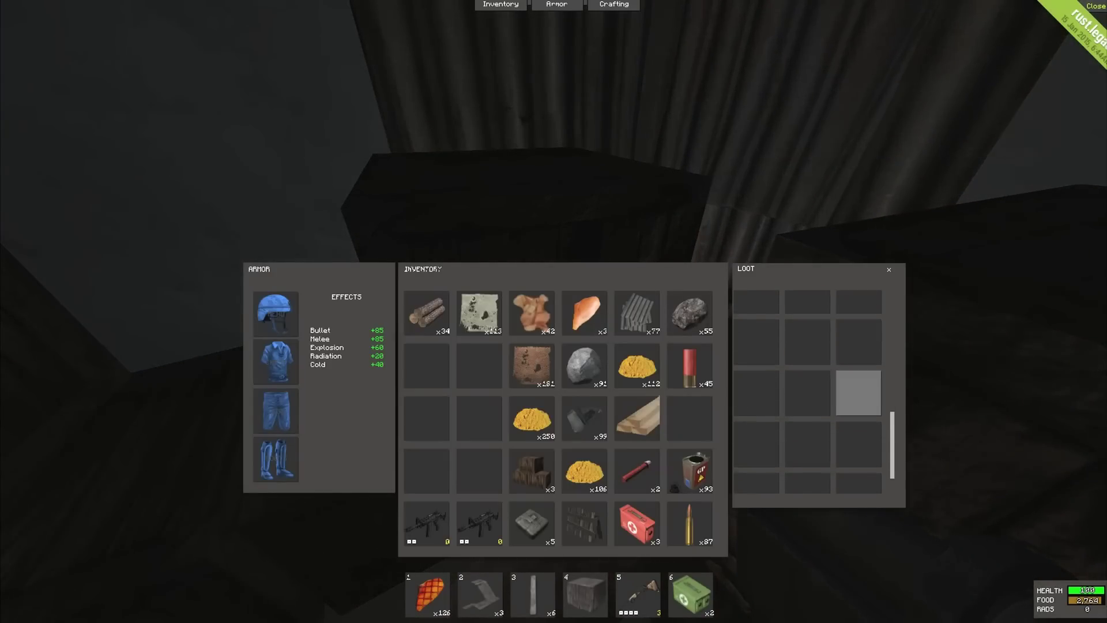
key("Tab")
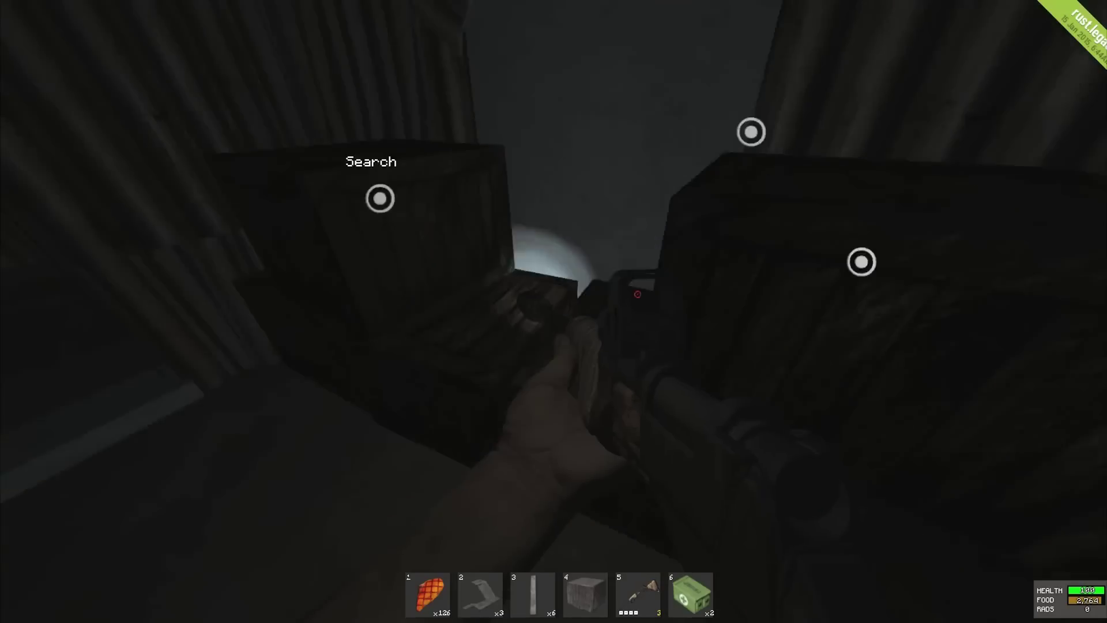
Step: Finish searching the crate, then move through the rooms firing the rifle
key("e")
key("Tab")
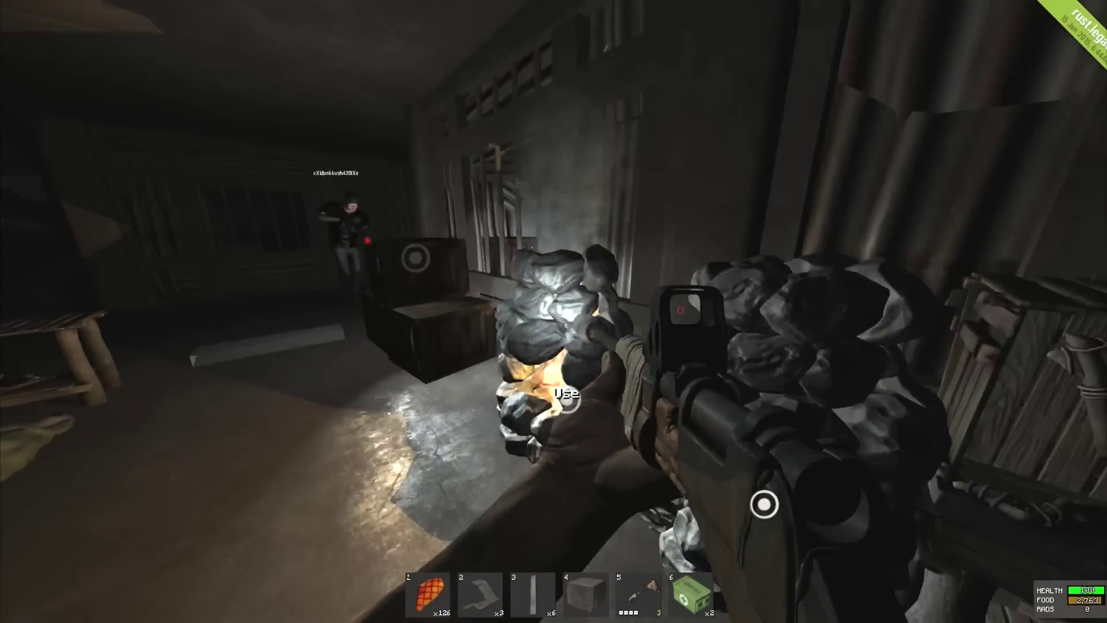
left_click(554, 311)
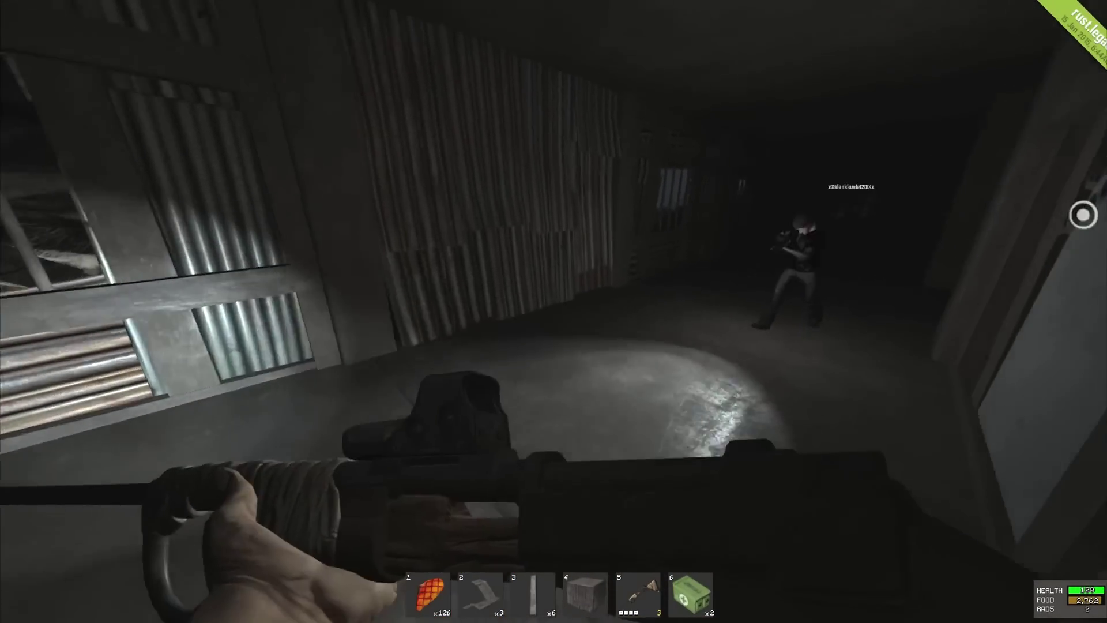
Step: Ready the explosive charges on the hotbar and stick two on the metal door
key("Tab")
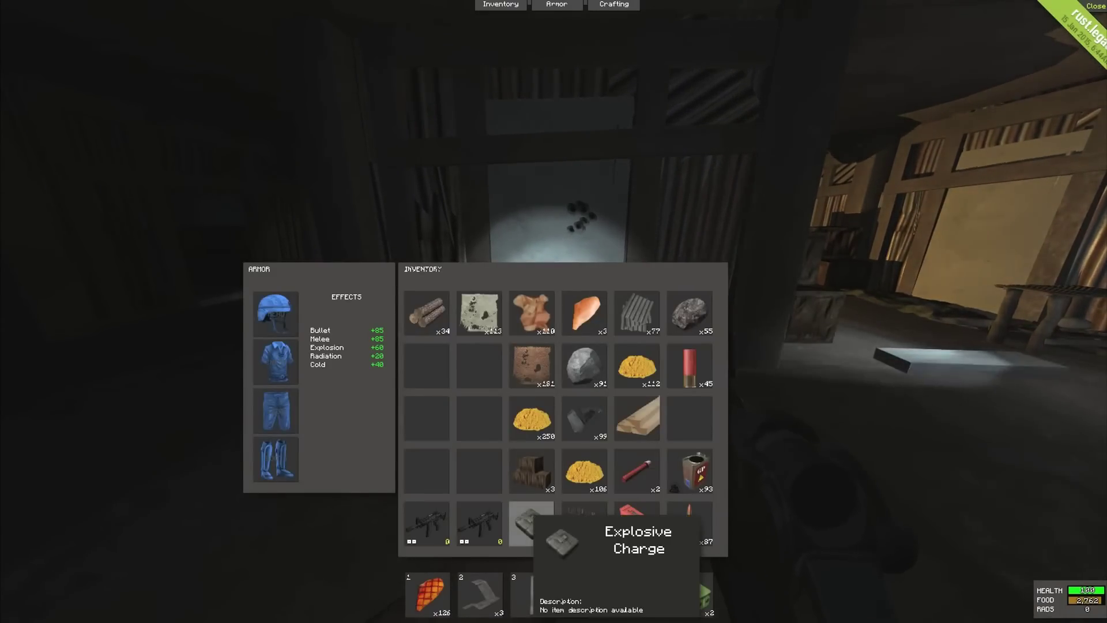
left_click_drag(532, 524, 531, 594)
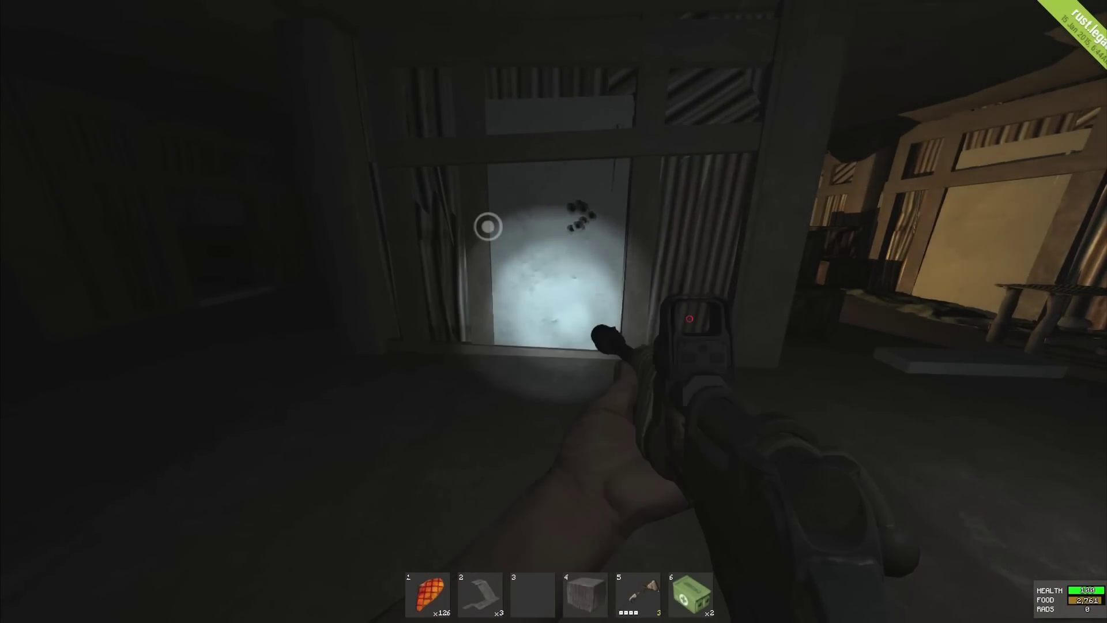
key("6")
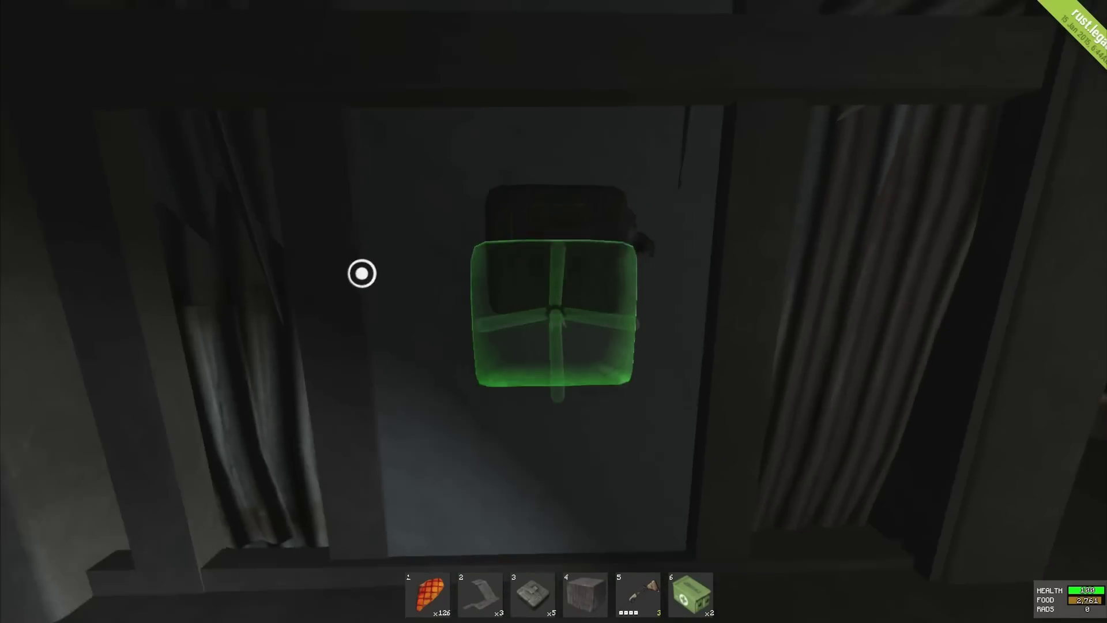
left_click(415, 289)
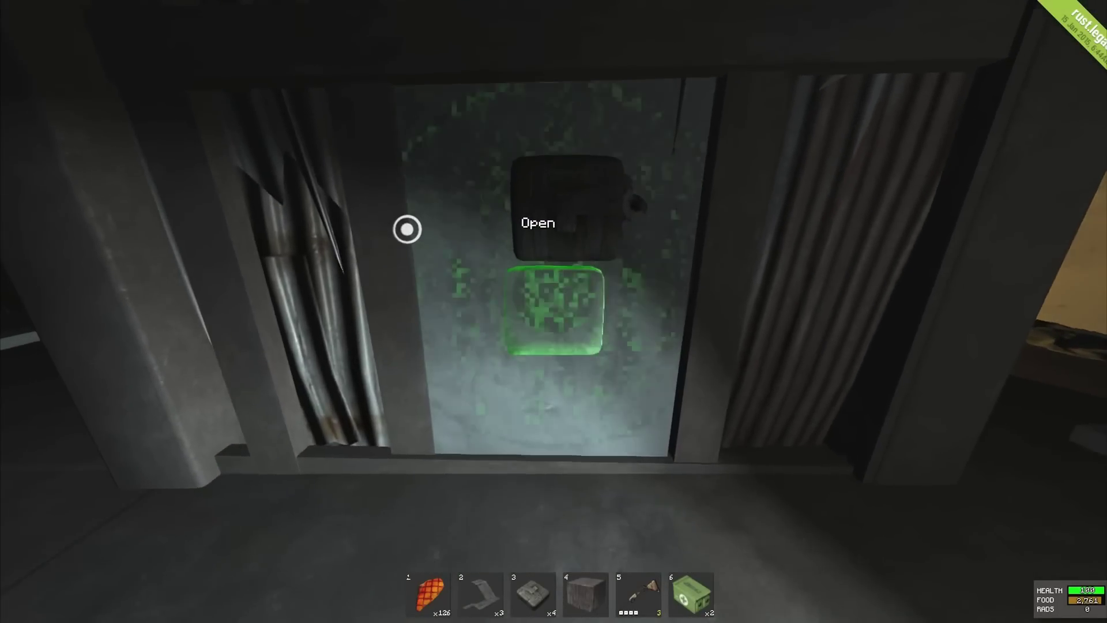
left_click(553, 312)
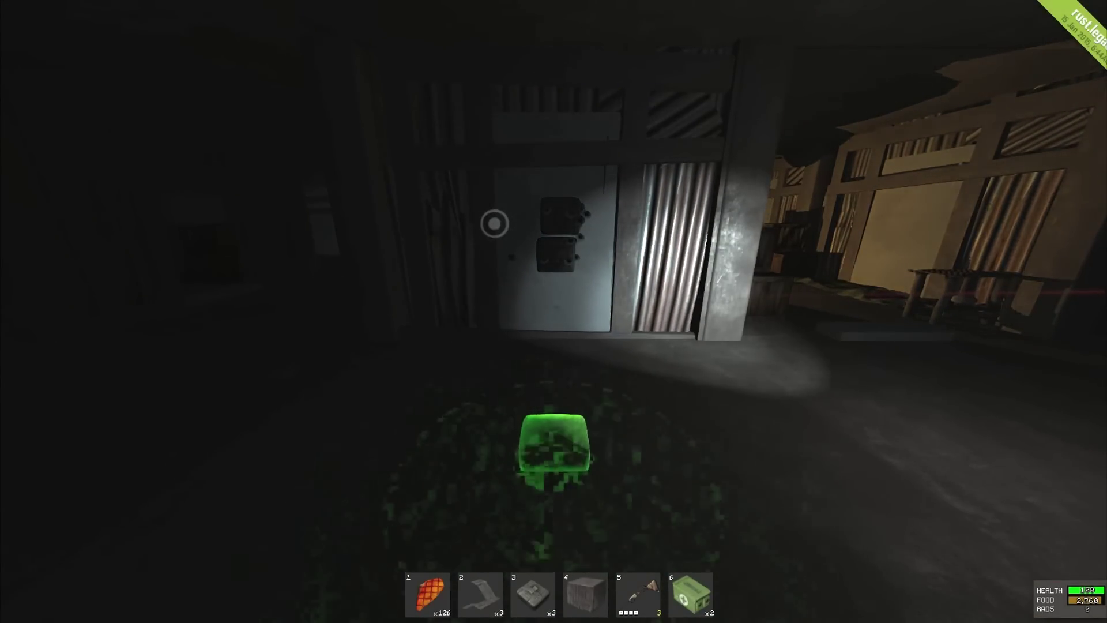
key("Tab")
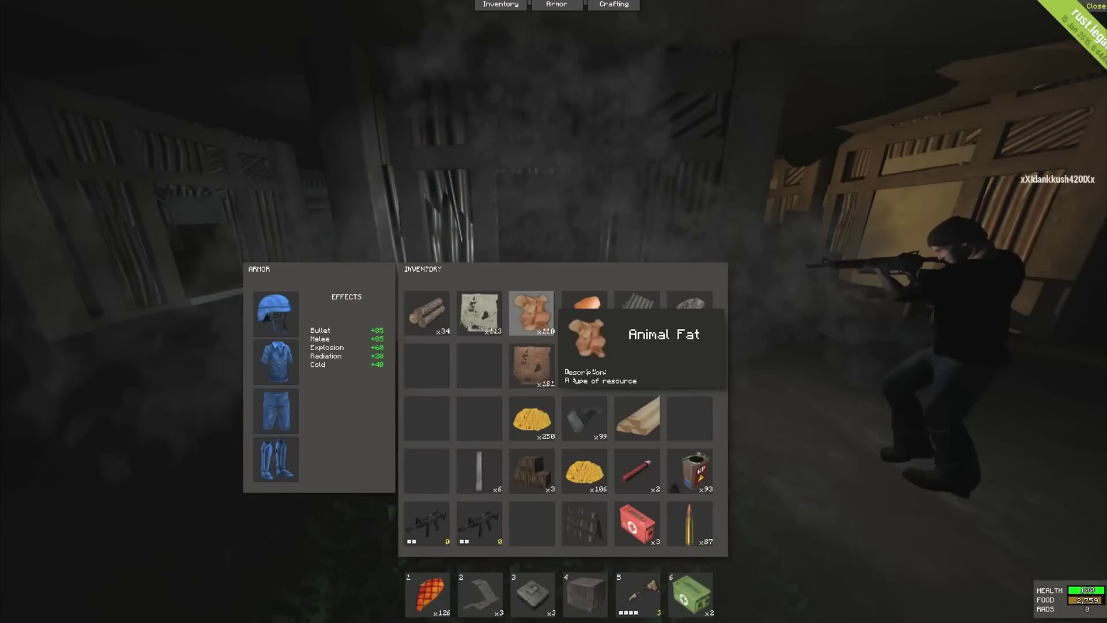
key("Tab")
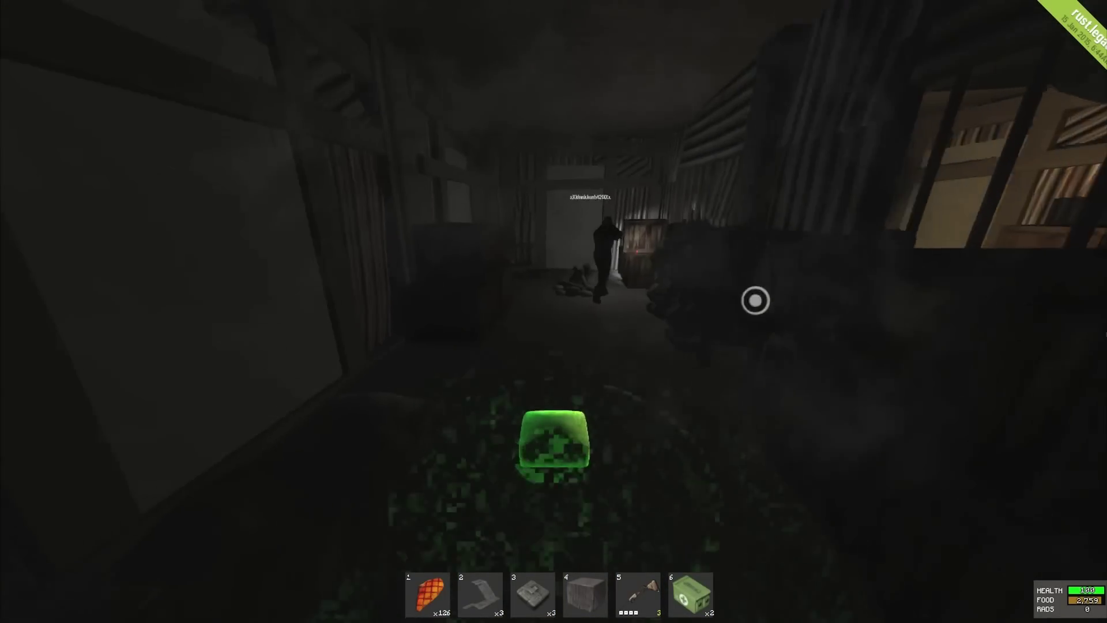
Step: Take the 108 stones and the Laser Sight blueprint from the crate beyond the door
key("e")
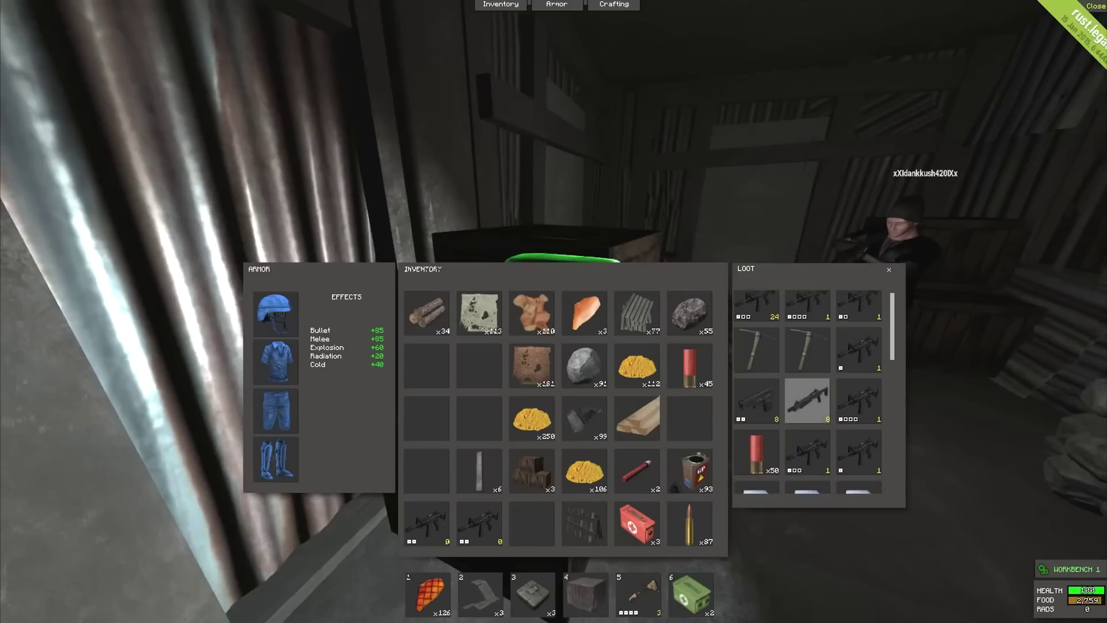
scroll(818, 398, "down", 5)
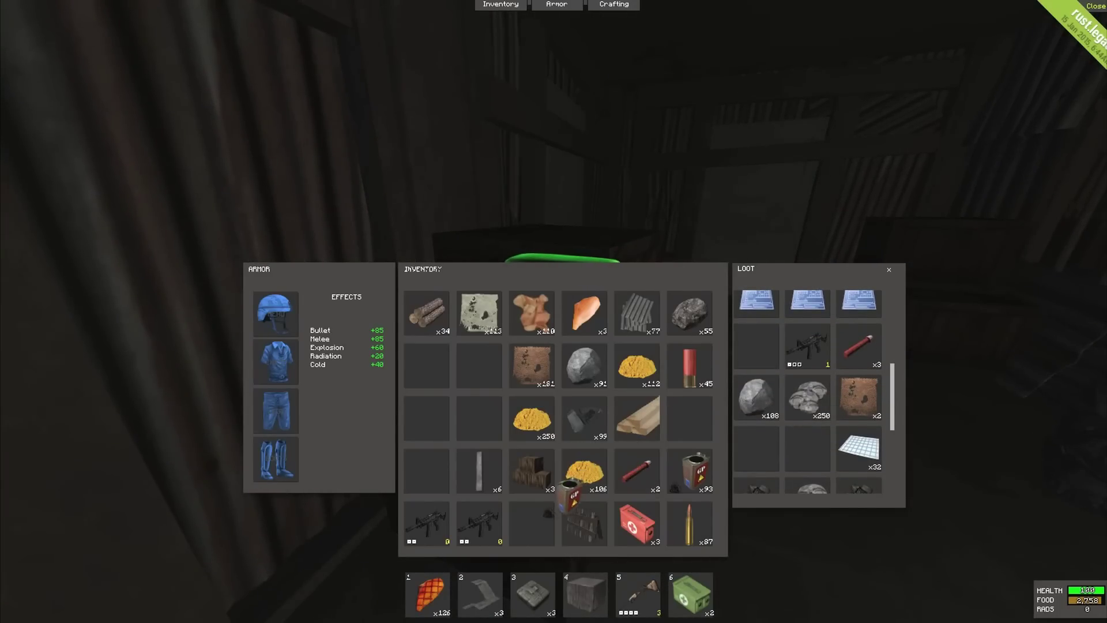
left_click_drag(758, 398, 586, 368)
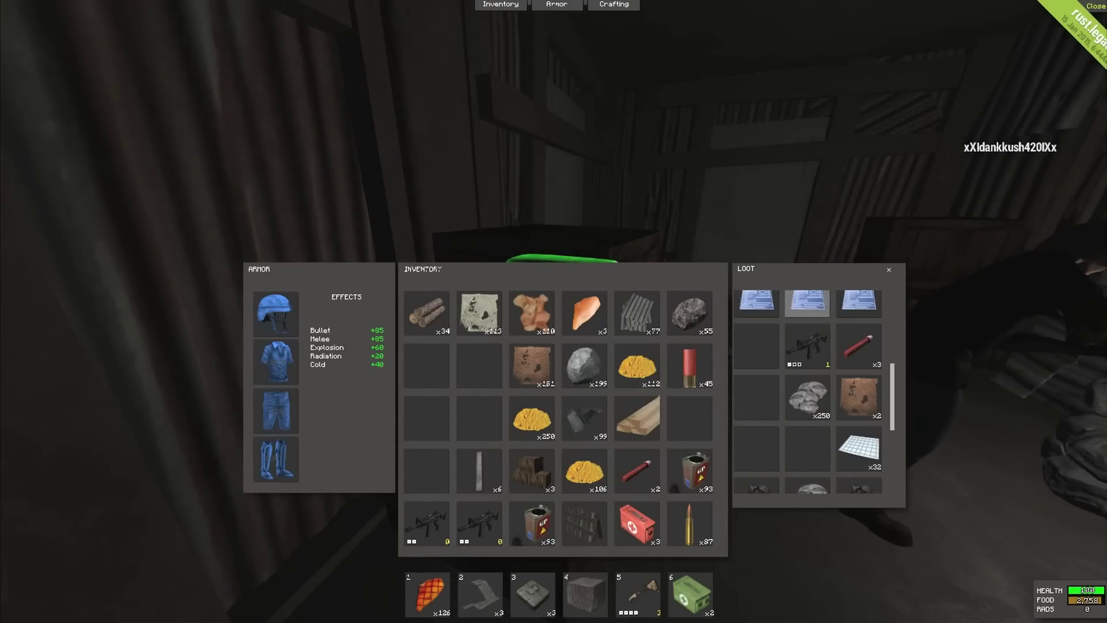
left_click_drag(689, 418, 807, 347)
left_click_drag(809, 300, 690, 418)
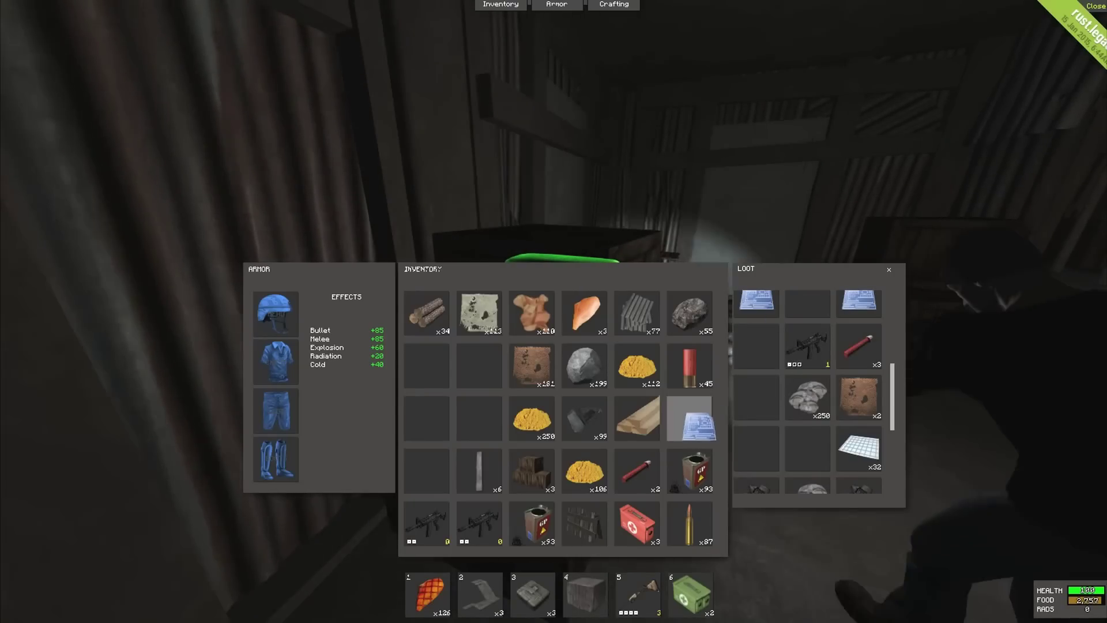
left_click(727, 430)
Step: Merge the crate's metal fragments into my existing metal fragments stack
left_click_drag(859, 300, 707, 416)
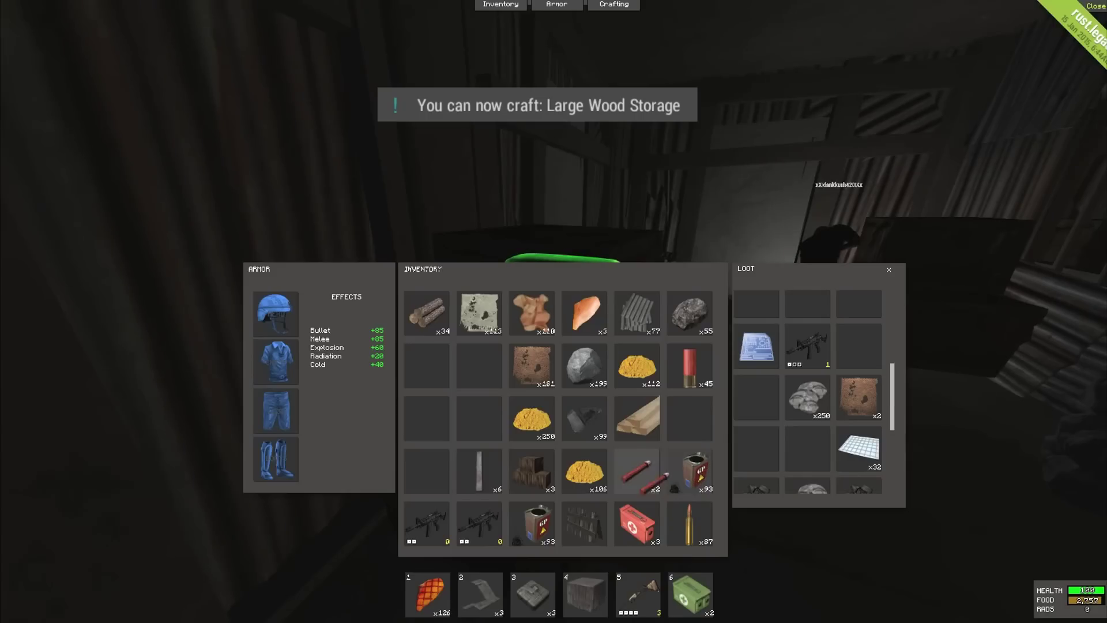
scroll(817, 390, "down", 3)
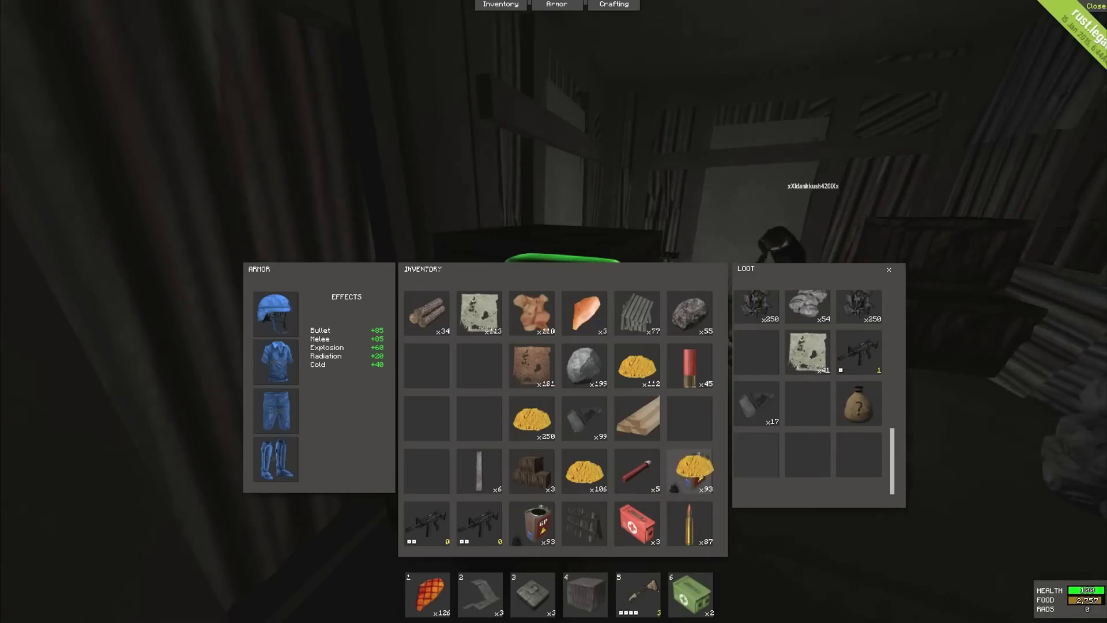
left_click_drag(756, 405, 743, 407)
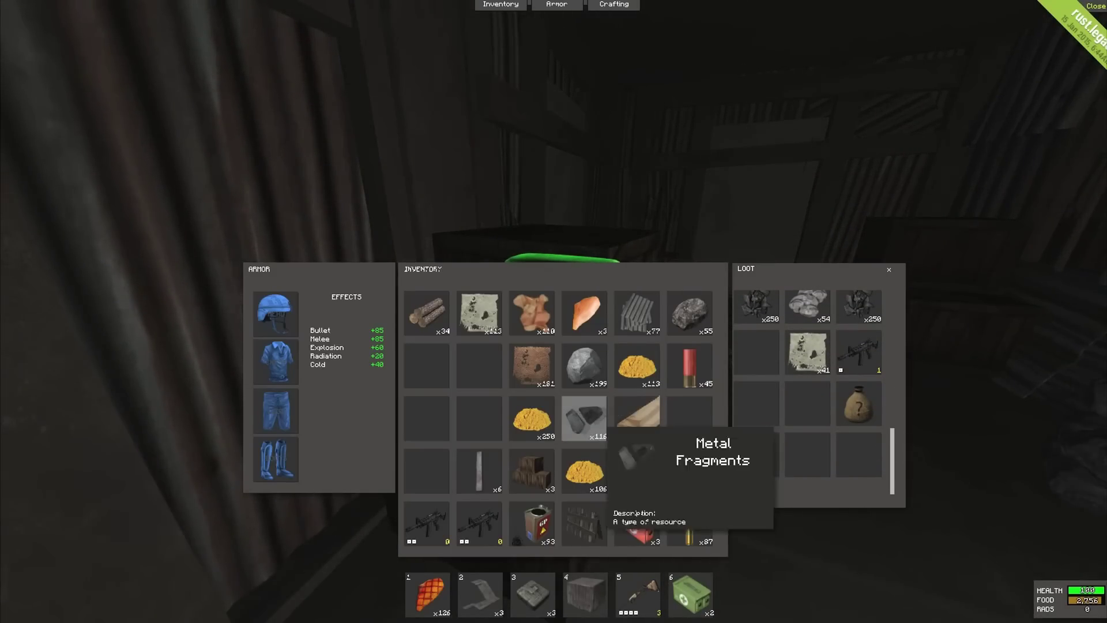
left_click_drag(630, 452, 585, 420)
left_click_drag(433, 316, 809, 352)
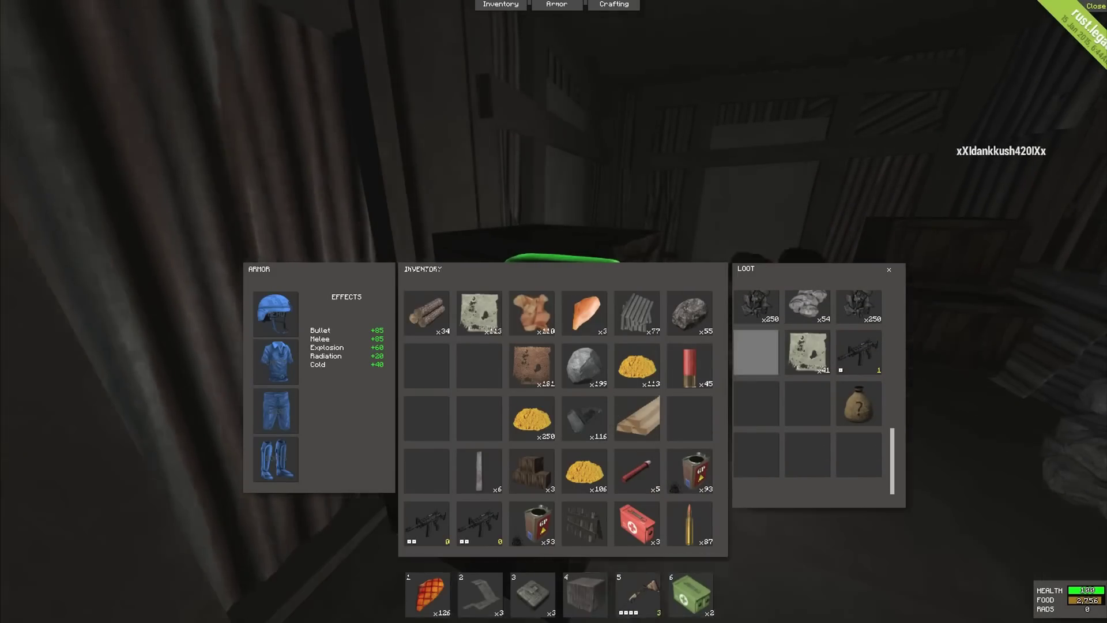
left_click_drag(479, 320, 478, 316)
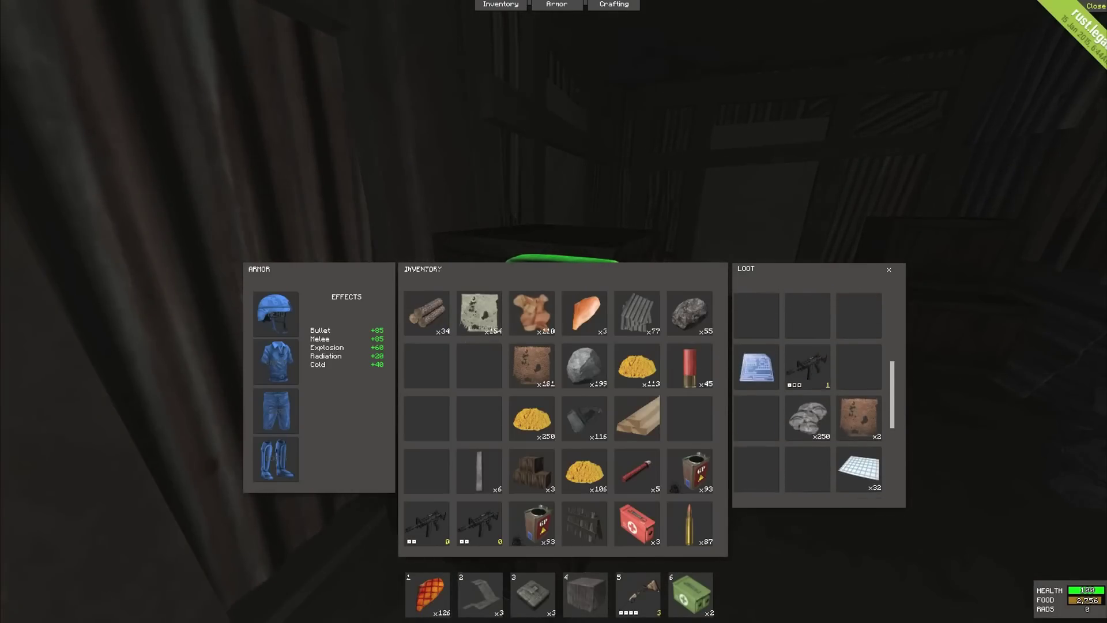
scroll(852, 468, "up", 2)
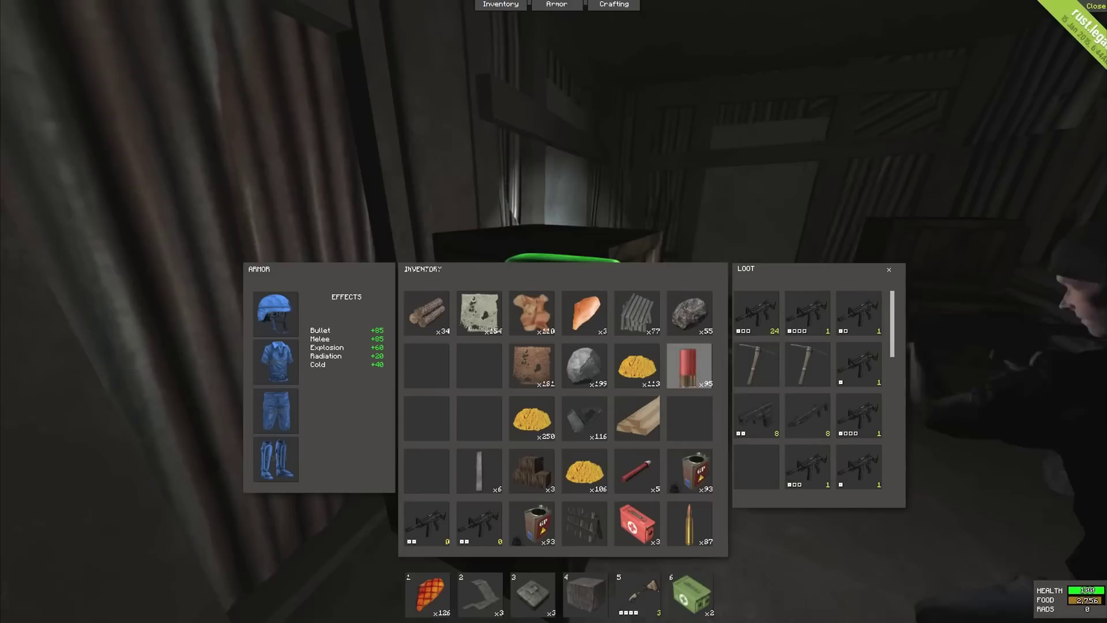
scroll(807, 368, "down", 3)
scroll(826, 416, "up", 2)
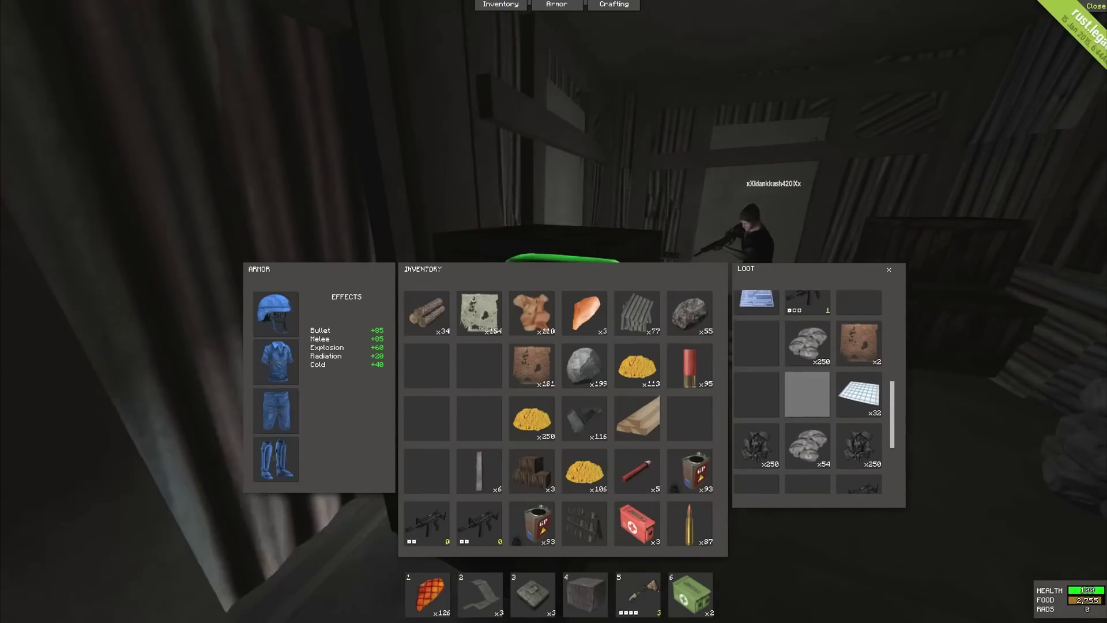
scroll(822, 390, "down", 1)
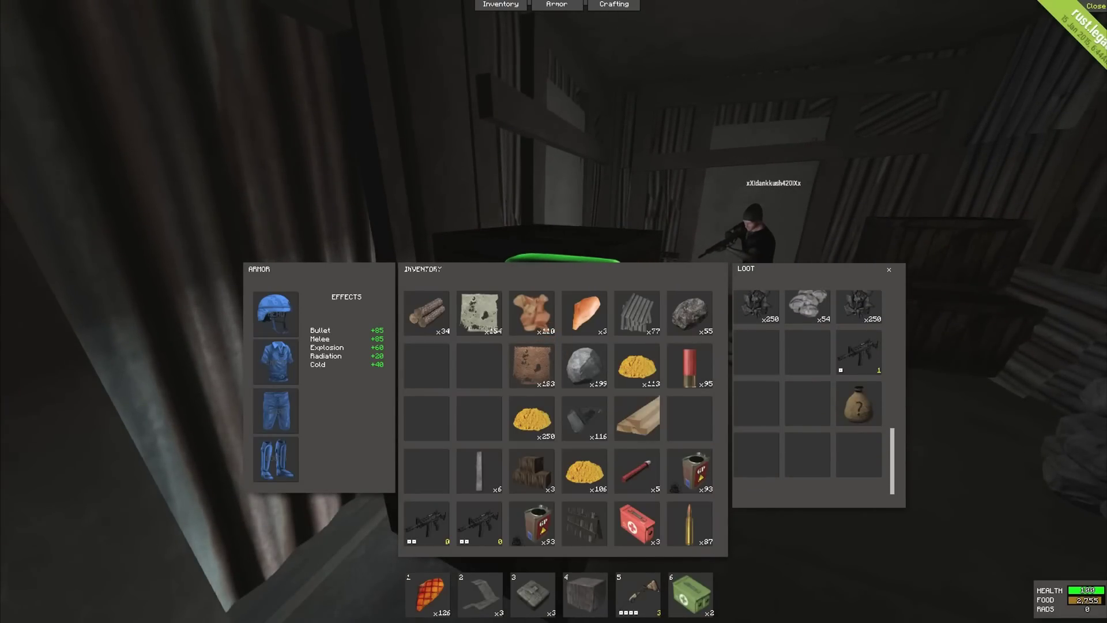
key("Tab")
Step: Take the 250-round rifle ammo from the next crate in place of my smaller stack
key("e")
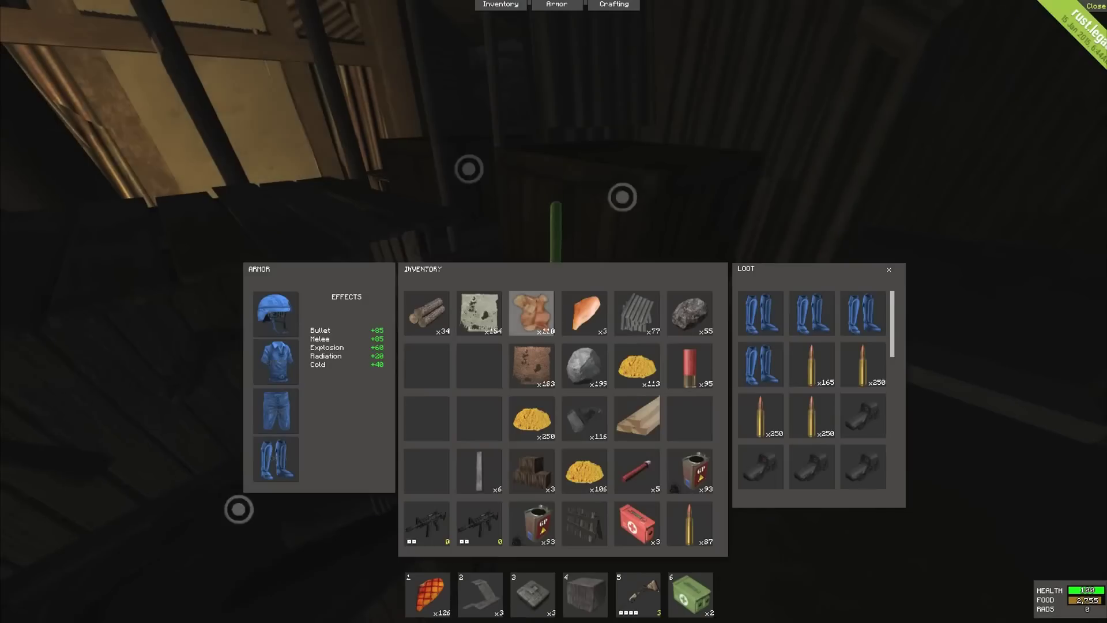
scroll(808, 390, "down", 3)
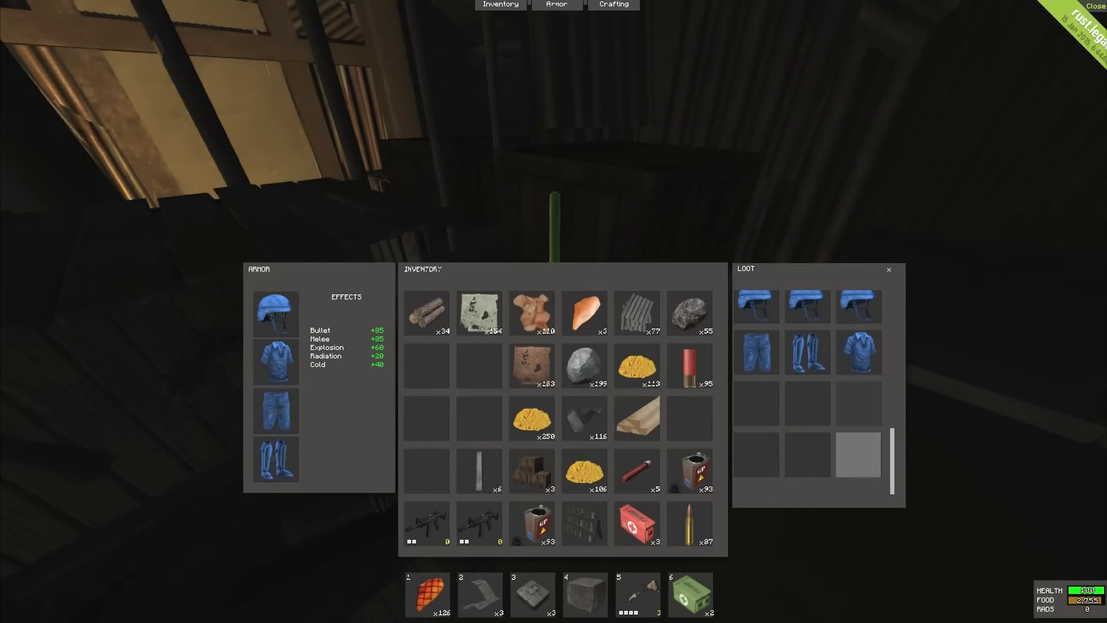
scroll(808, 389, "up", 3)
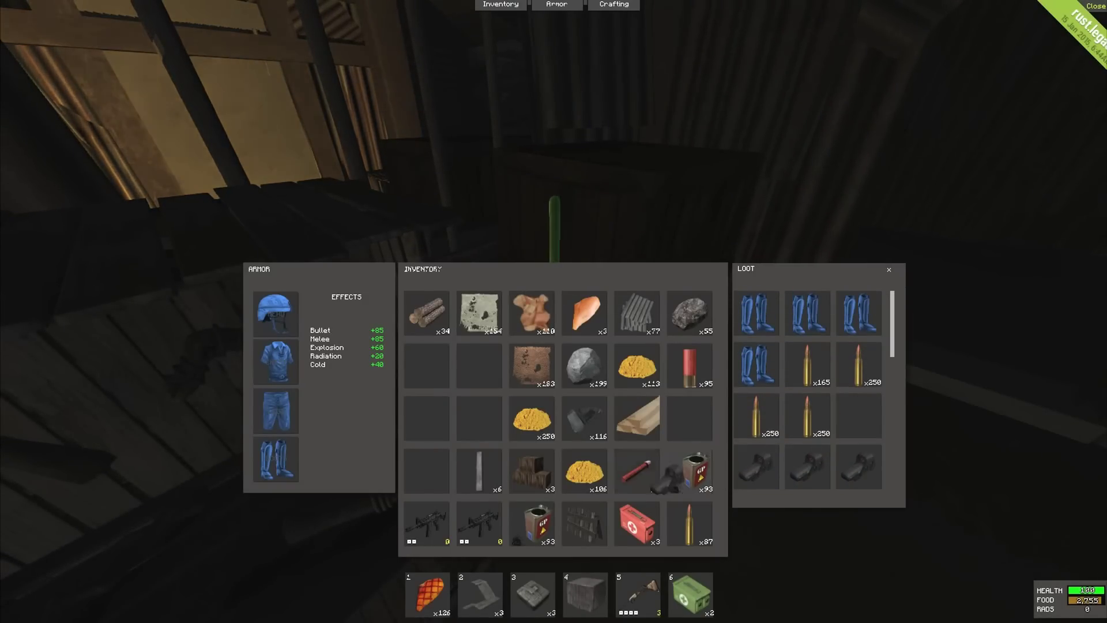
mouse_move(666, 476)
left_mouse_down()
mouse_move(693, 602)
mouse_move(859, 416)
left_mouse_up()
left_click_drag(860, 365, 595, 450)
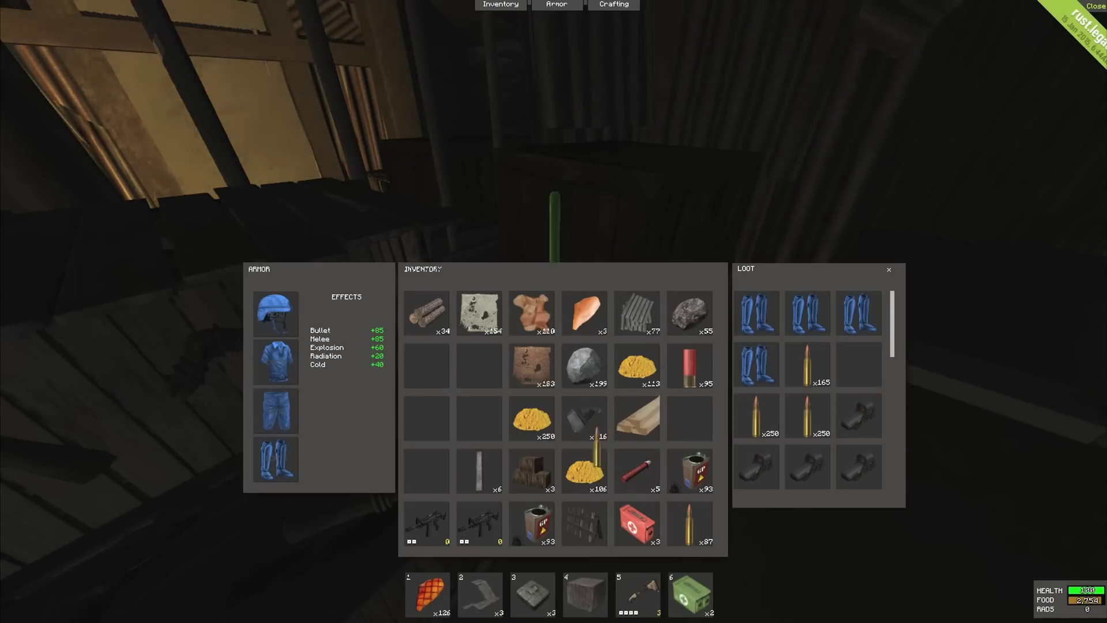
left_click_drag(695, 517, 689, 524)
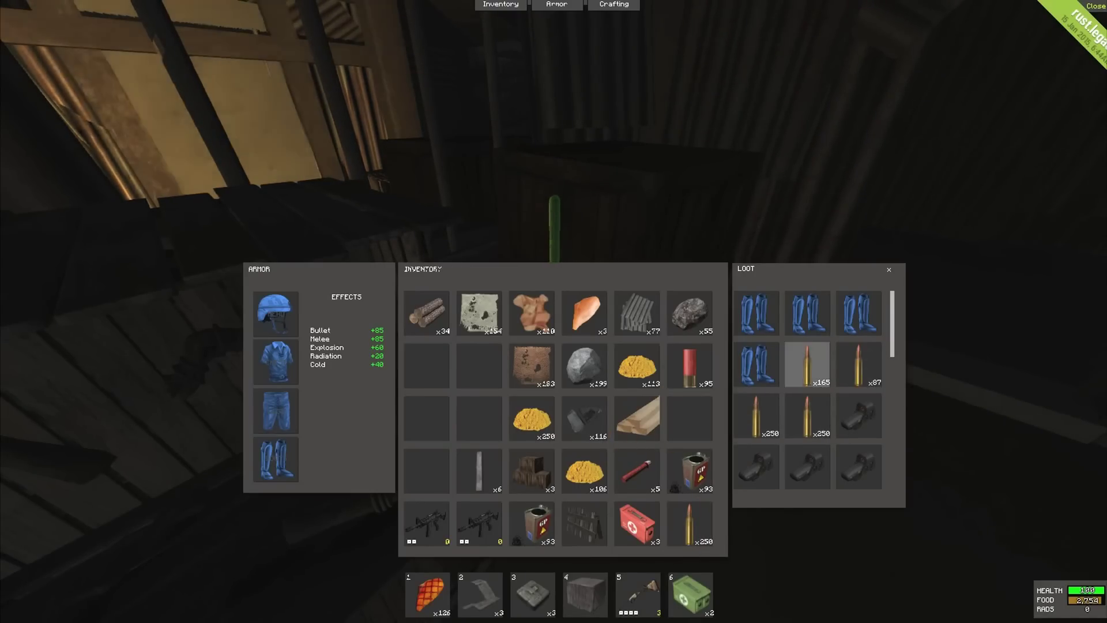
Step: Add another crate's green supply boxes to my stack, then check one more crate
key("Tab")
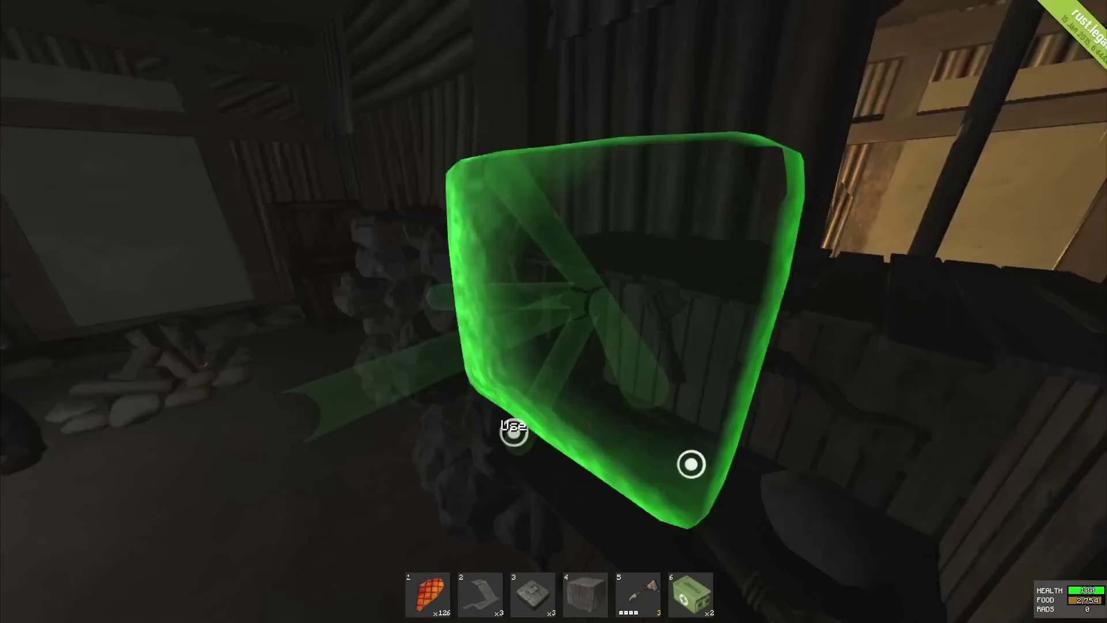
key("e")
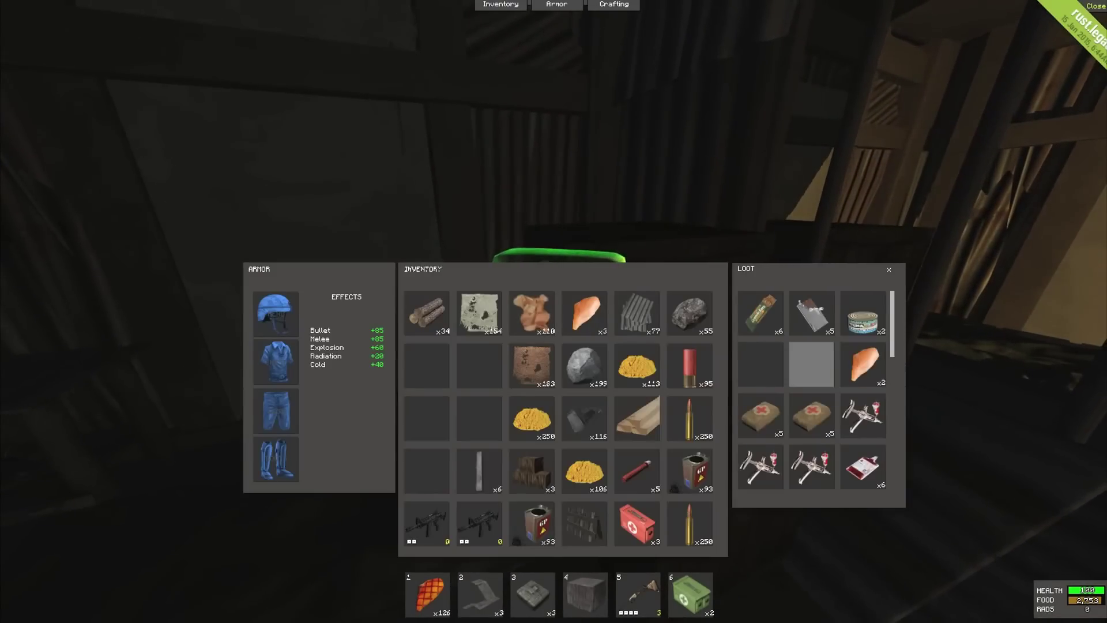
scroll(814, 389, "down", 3)
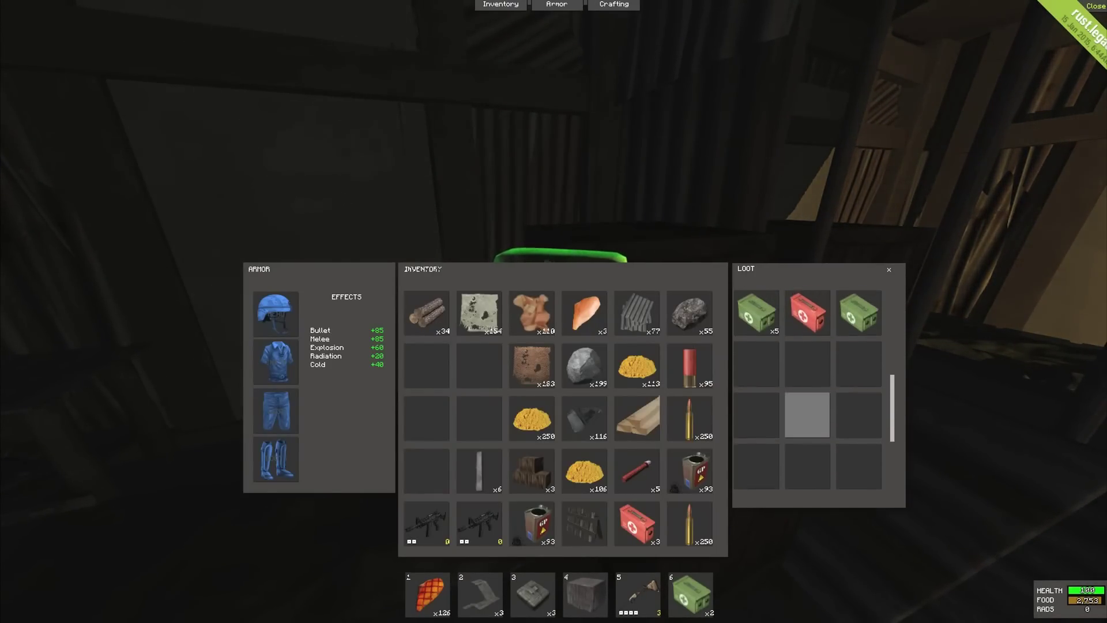
scroll(814, 390, "up", 3)
left_click_drag(858, 471, 752, 471)
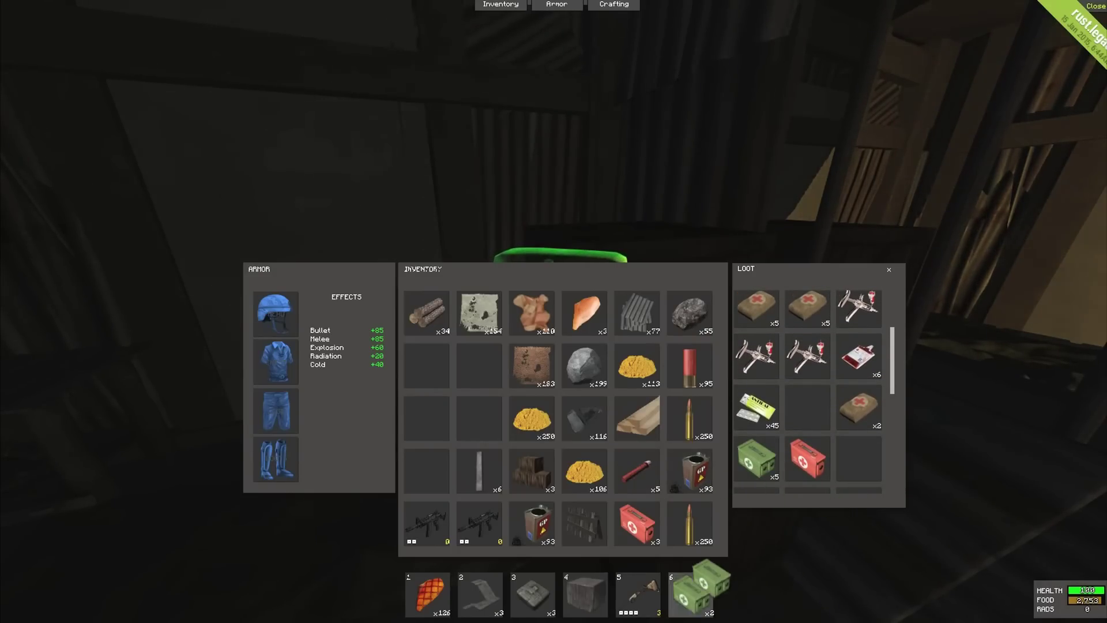
left_click_drag(712, 578, 697, 596)
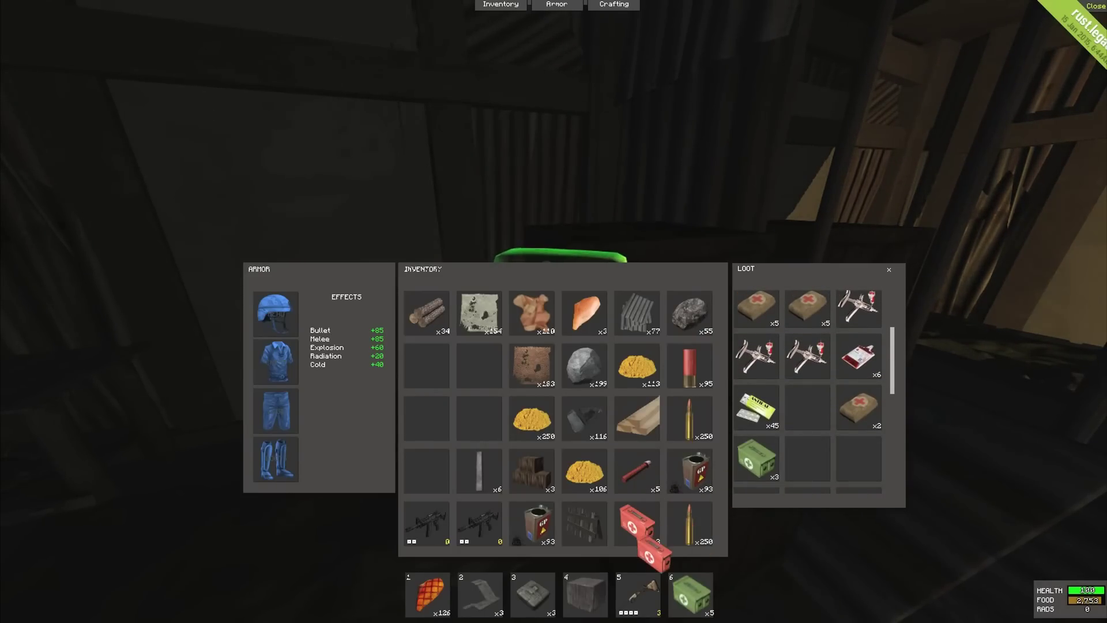
scroll(858, 415, "up", 2)
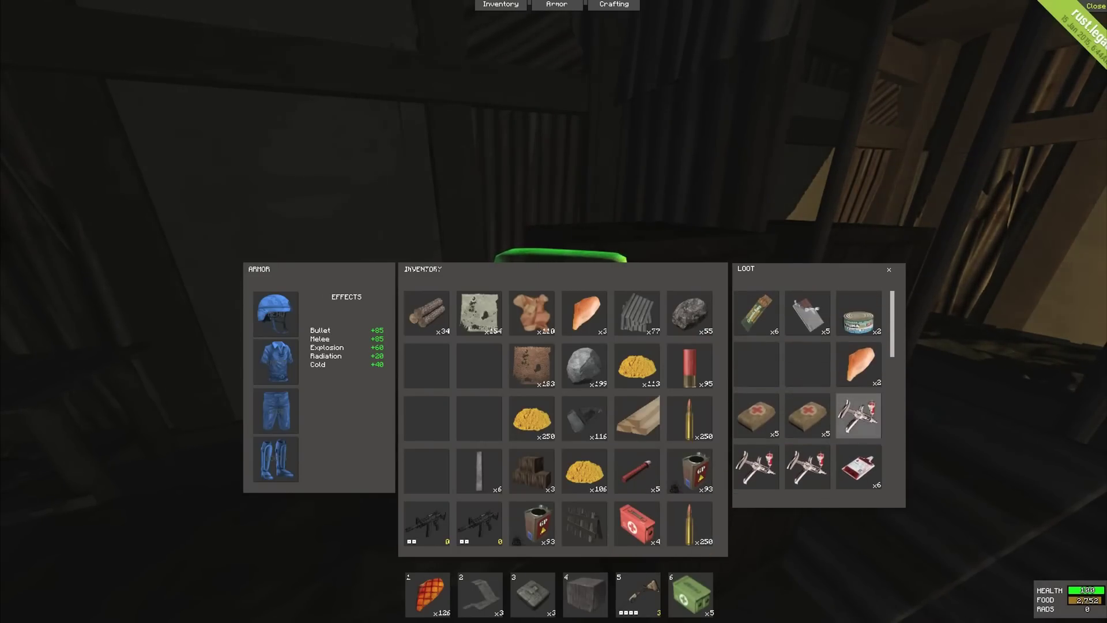
key("Tab")
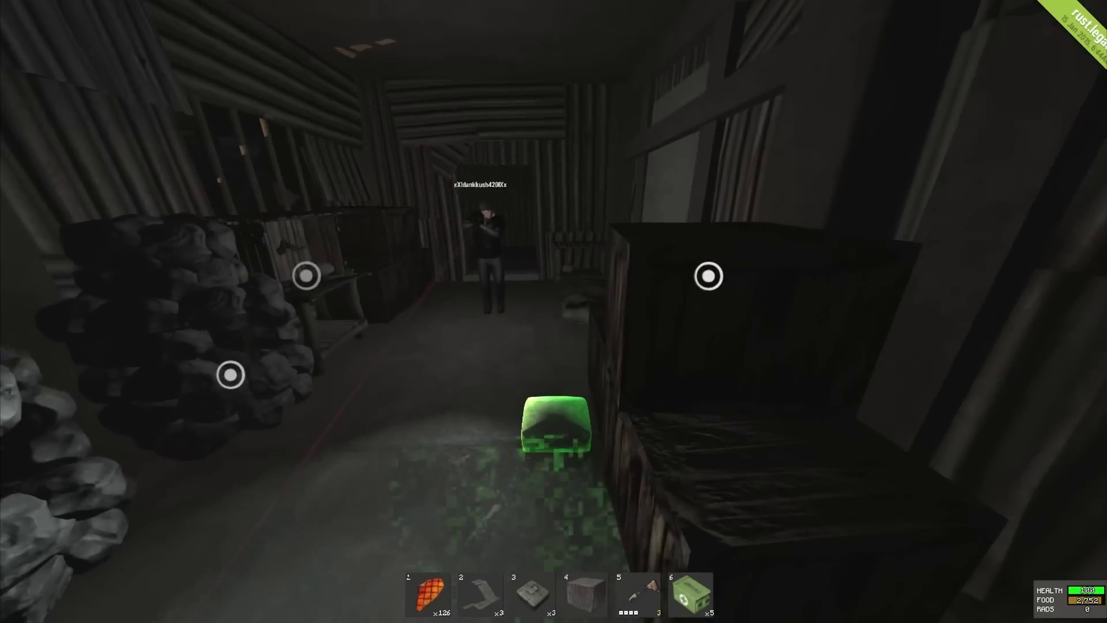
key("e")
scroll(805, 346, "down", 2)
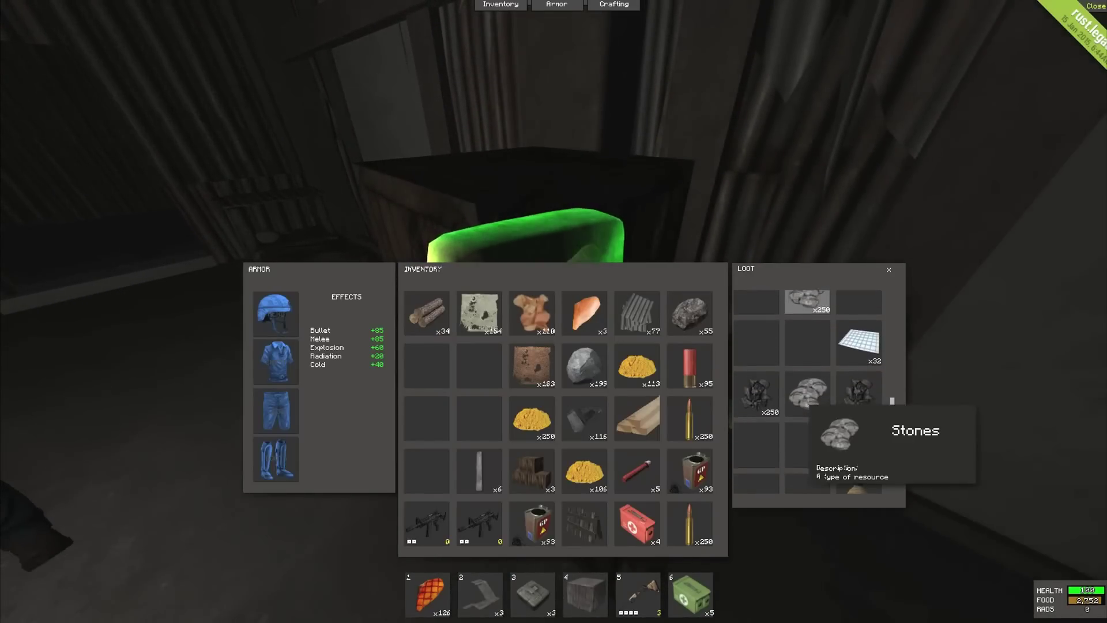
key("Tab")
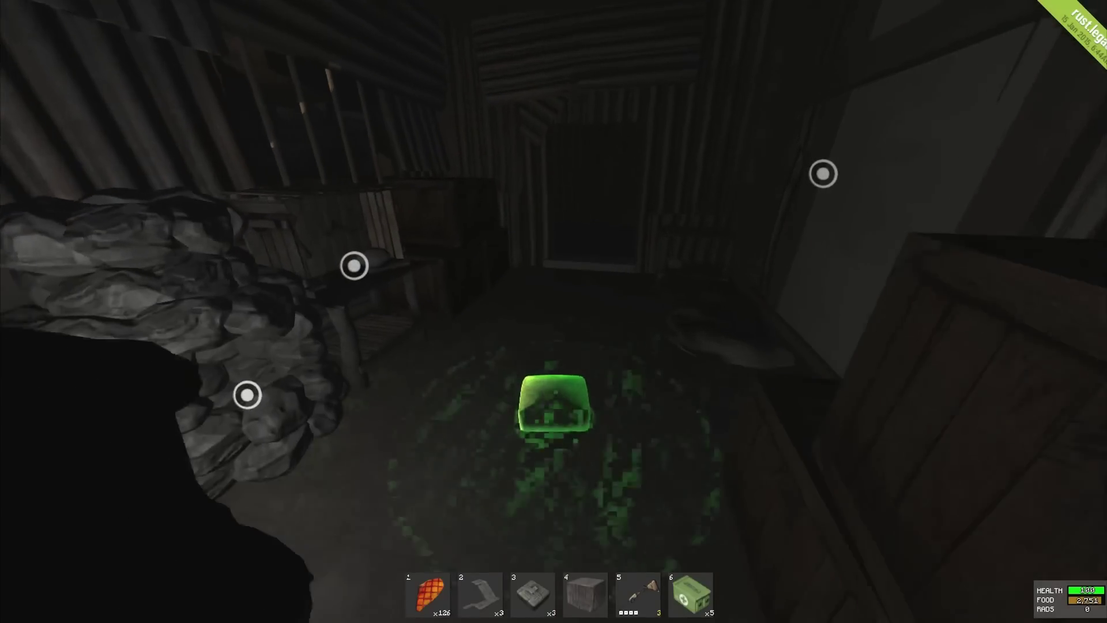
Step: Replace the metal foundation in hotbar slot 4 with the M4 rifle and equip it
key("Tab")
left_click_drag(585, 595, 428, 471)
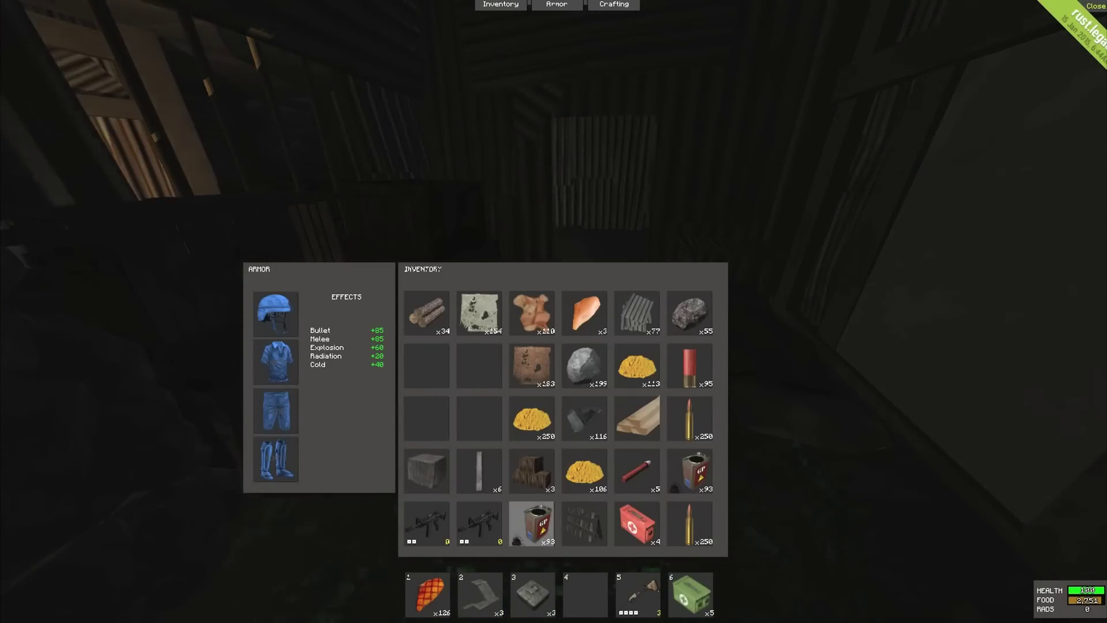
left_click(479, 525)
left_click_drag(479, 525, 585, 595)
key("Tab")
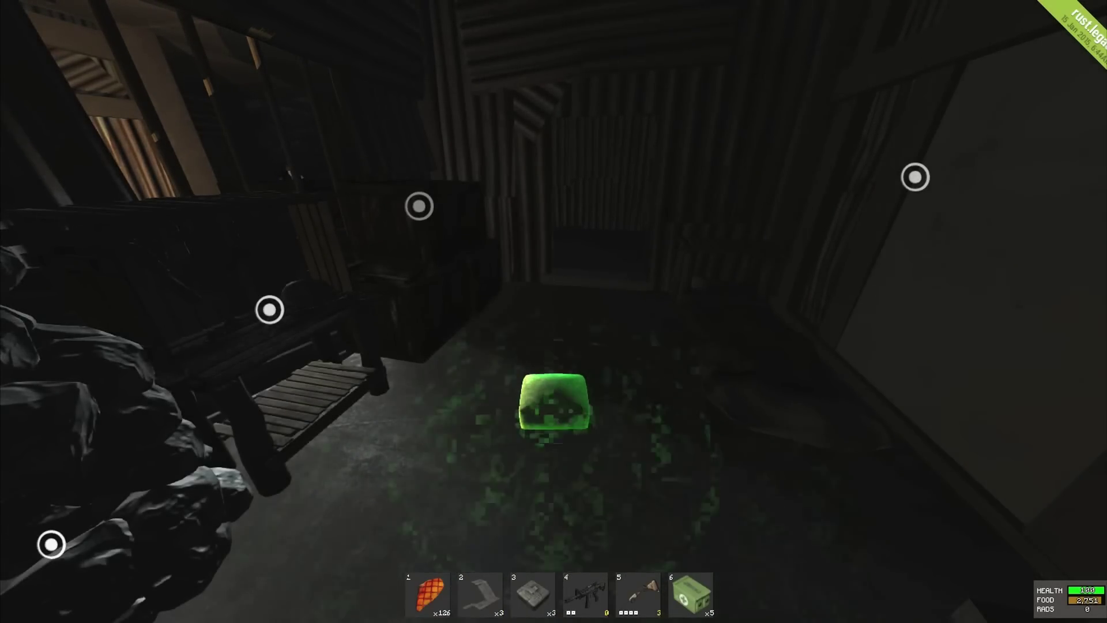
key("4")
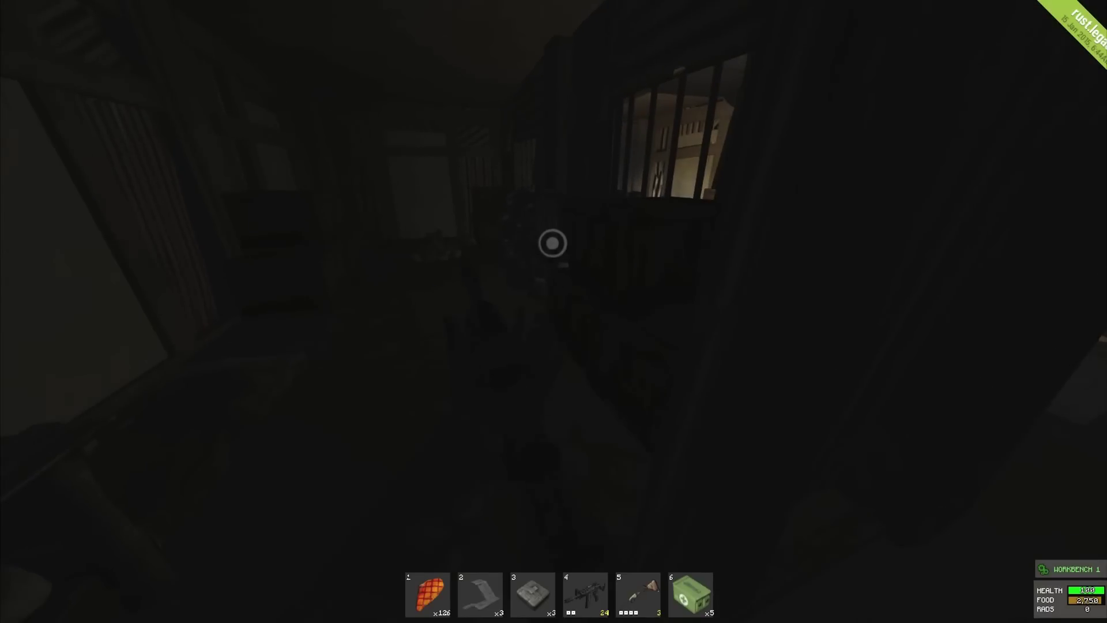
Step: Aim and fire the M4 at the wall, reloading it to 24 rounds
right_click(554, 312)
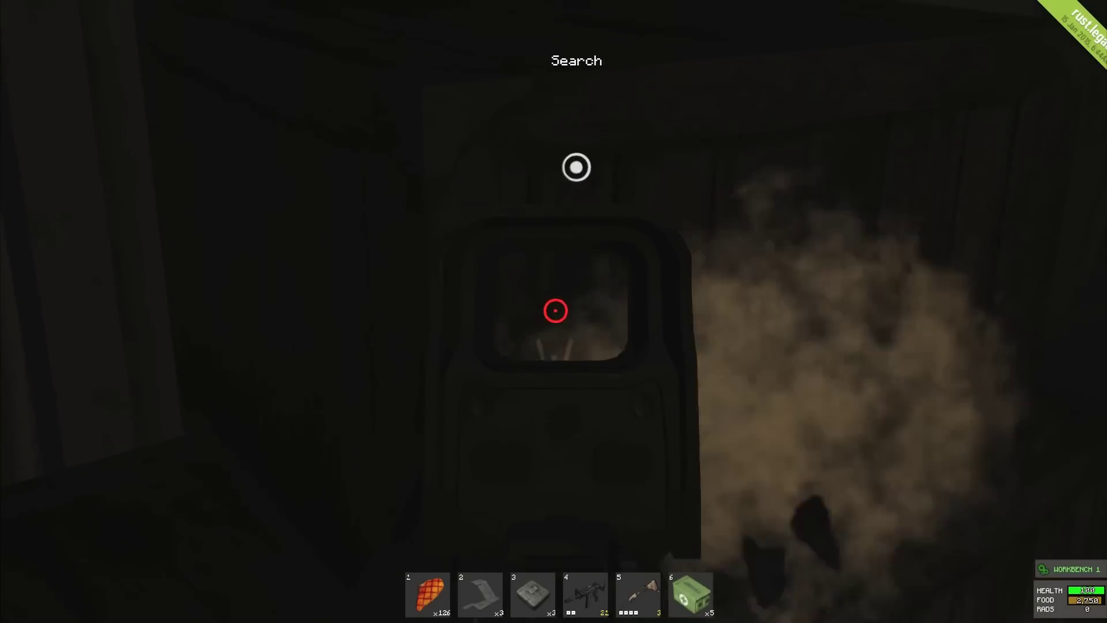
left_click(554, 311)
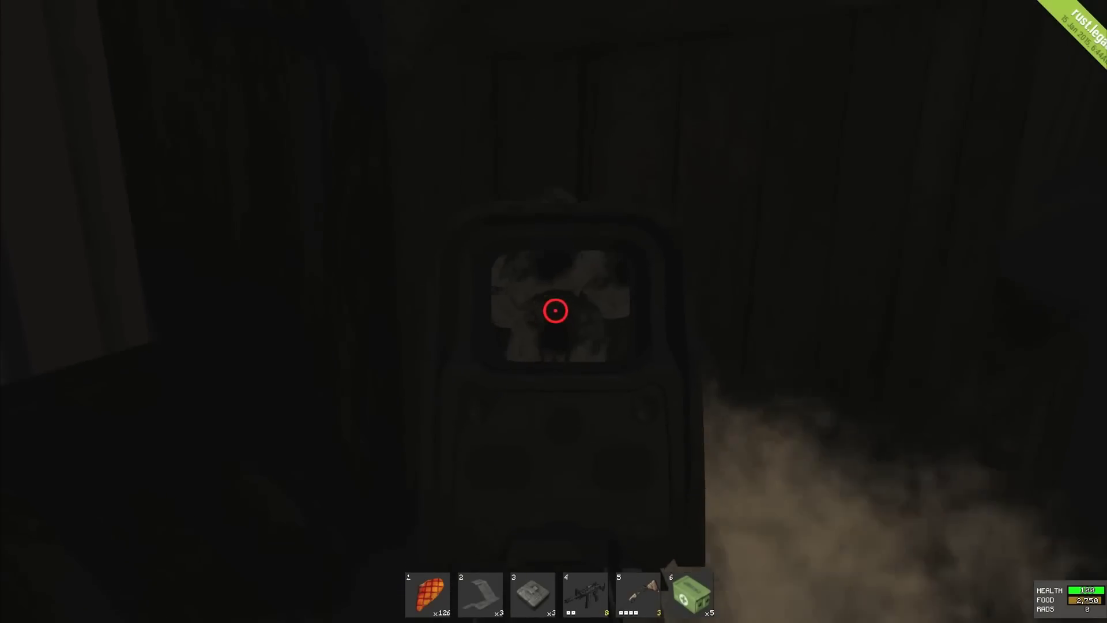
key("r")
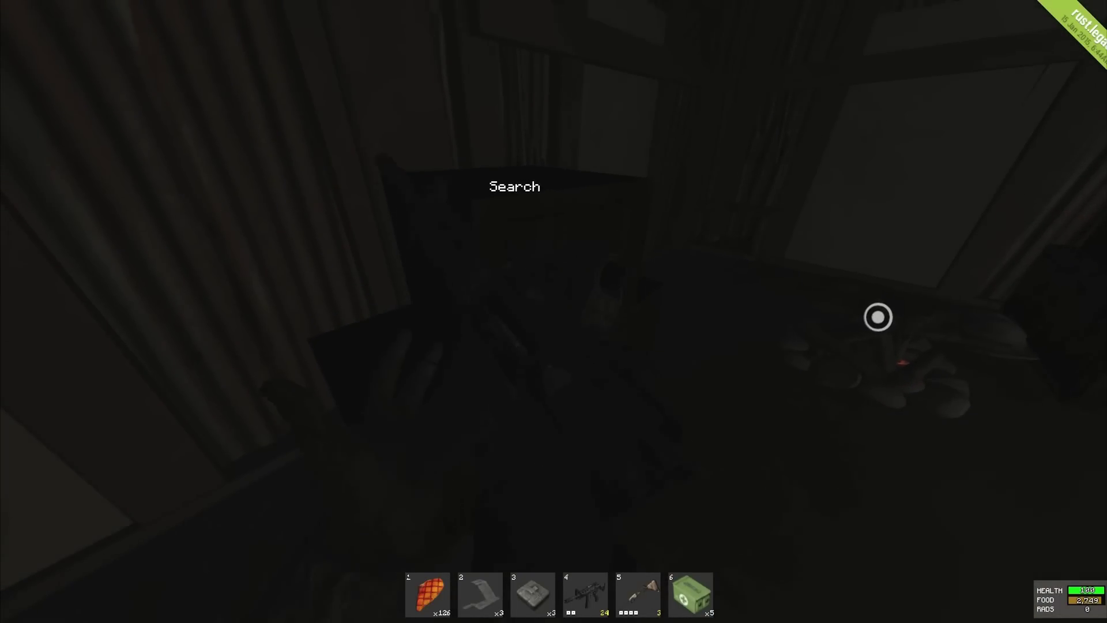
right_click(554, 311)
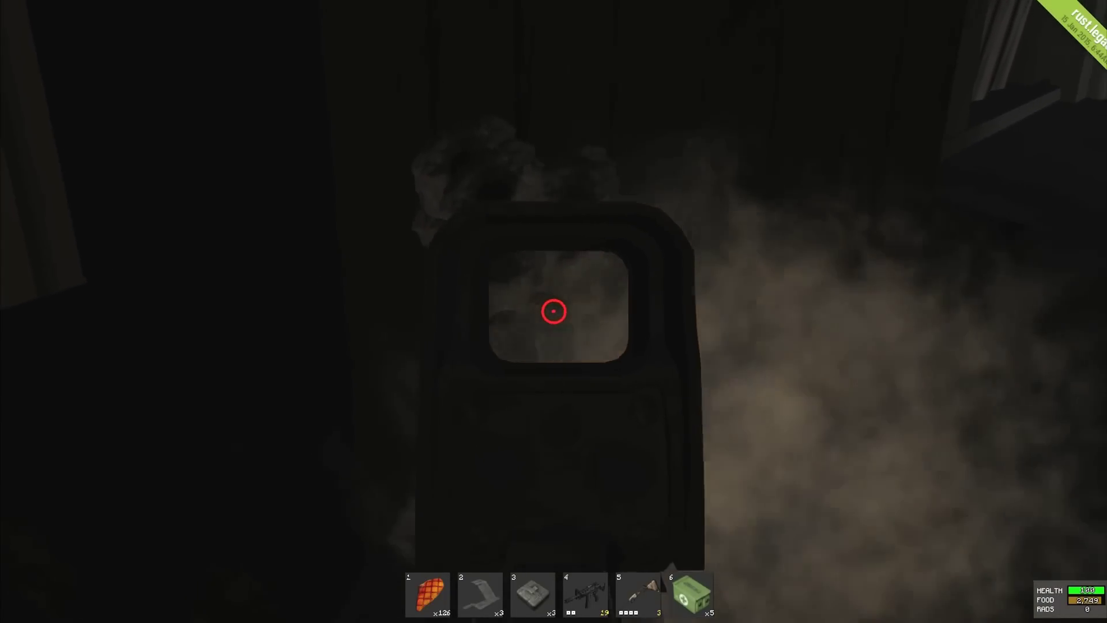
left_click(554, 312)
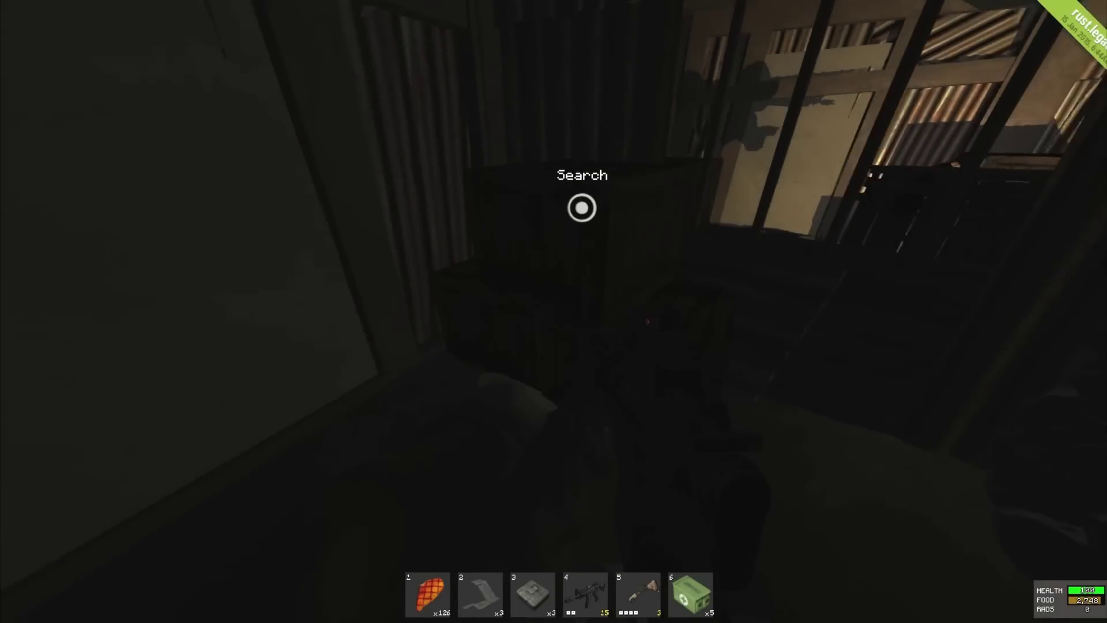
Step: Check the crate's loot, then walk to the next container and fire the rifle
key("e")
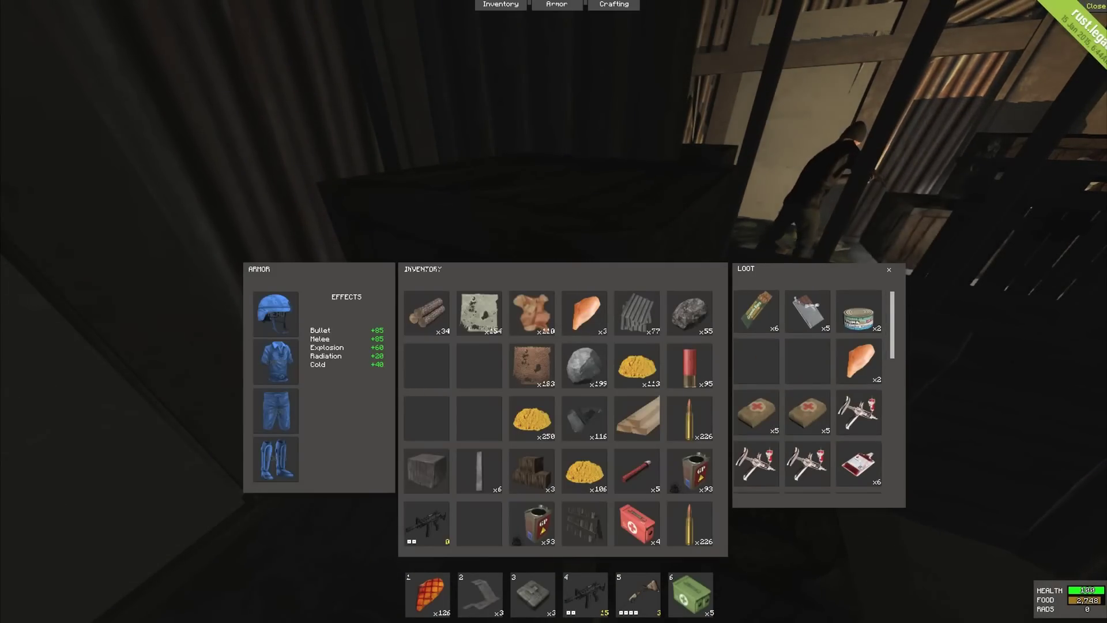
scroll(814, 398, "down", 5)
scroll(814, 398, "down", 3)
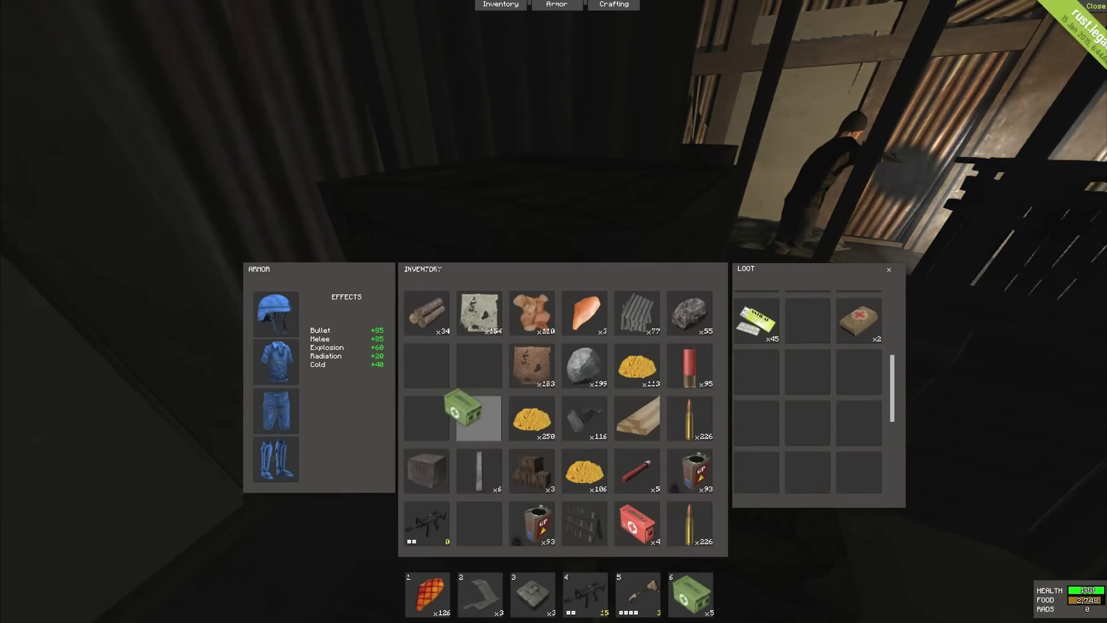
key("Tab")
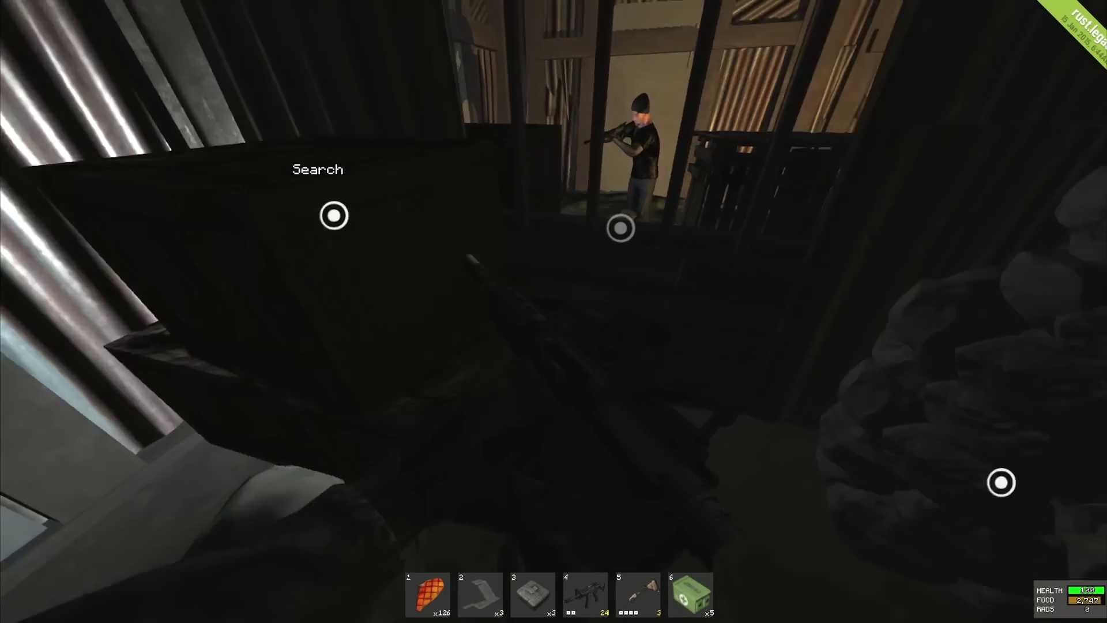
key("w")
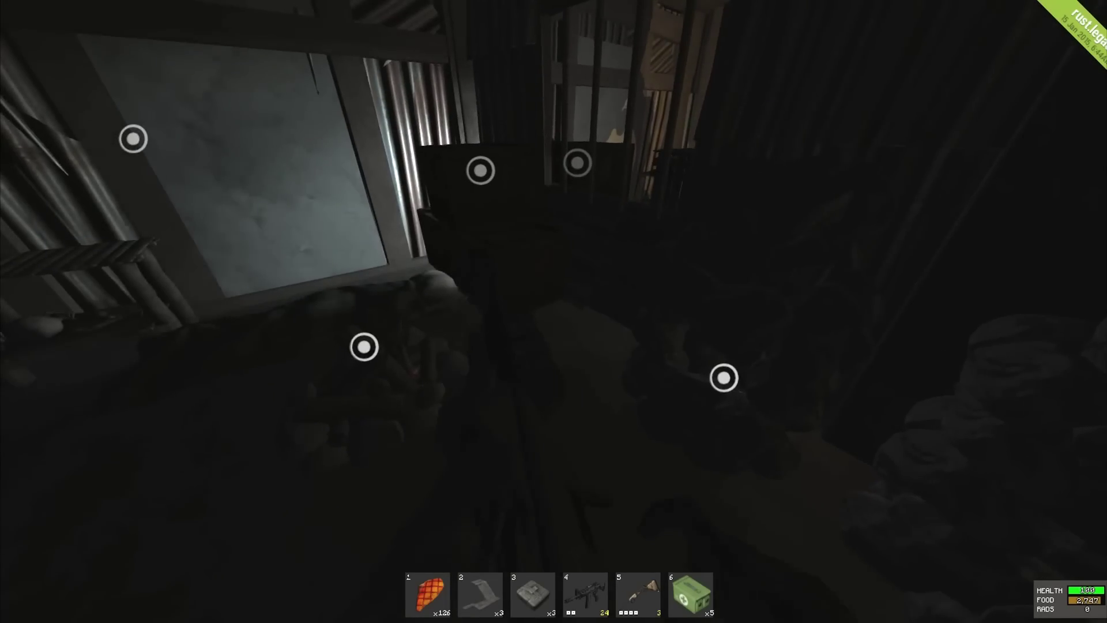
key("w")
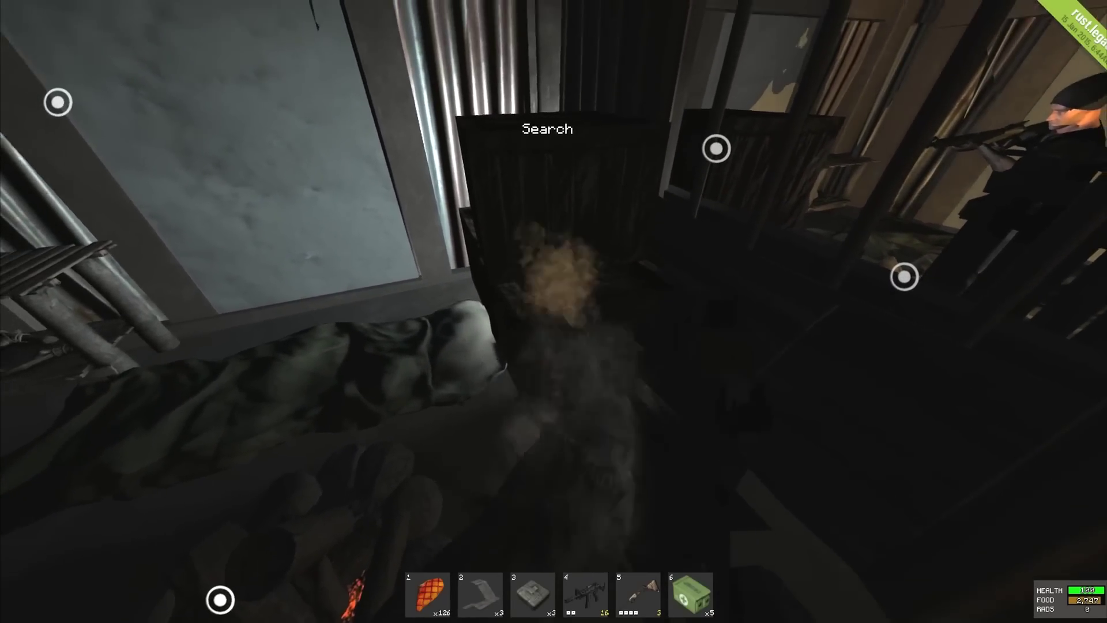
key("w")
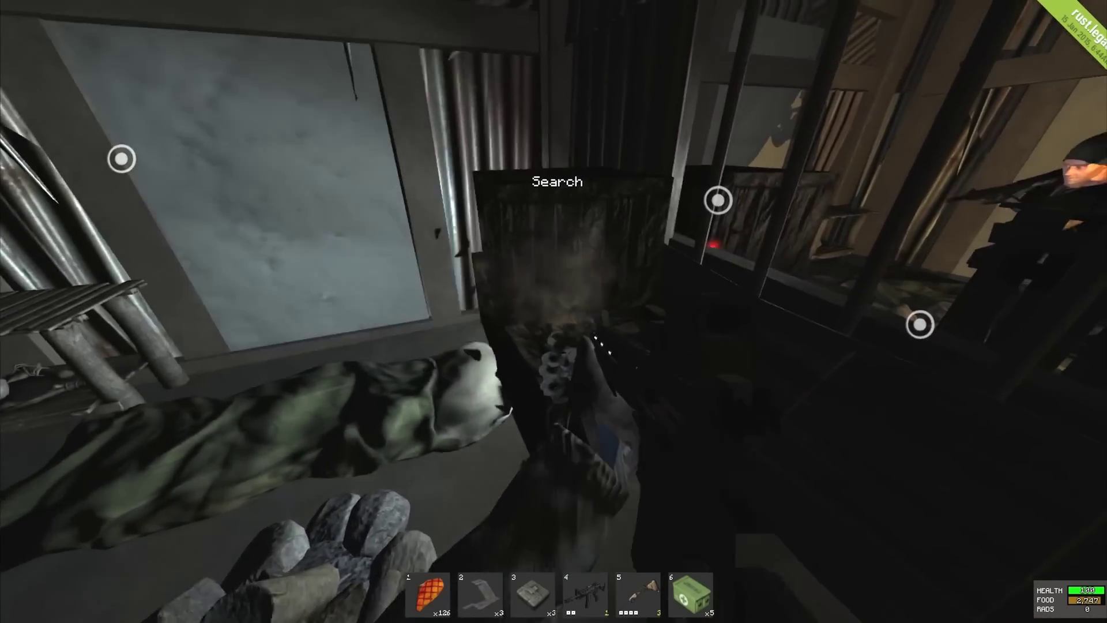
key("w")
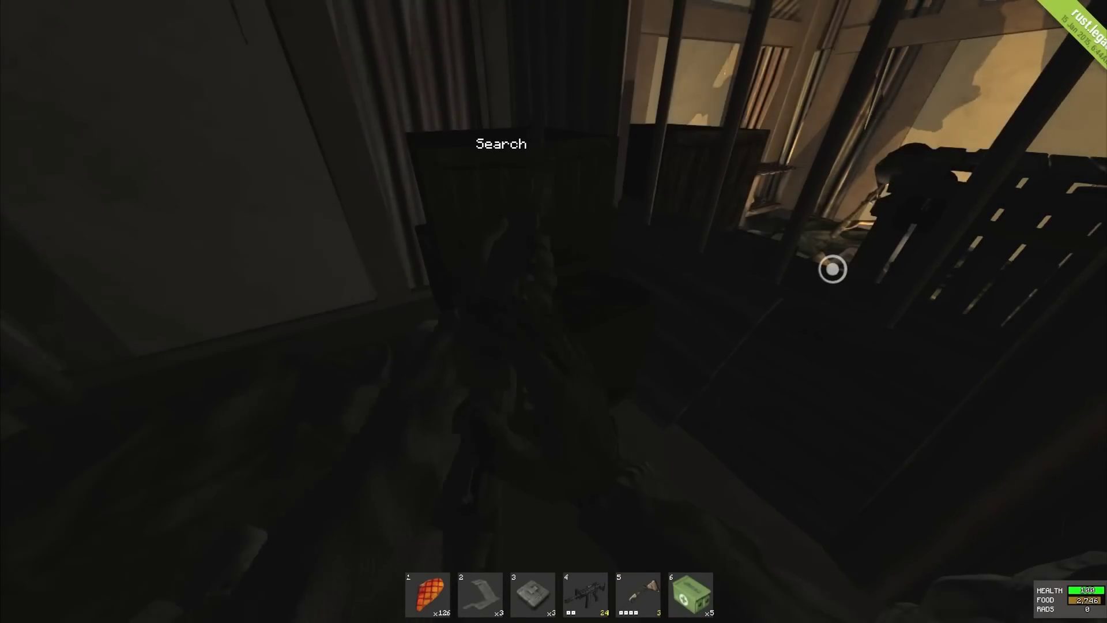
left_click(554, 312)
Step: Move the x2 and x250 rifle ammo stacks from the crate into the inventory
key("w")
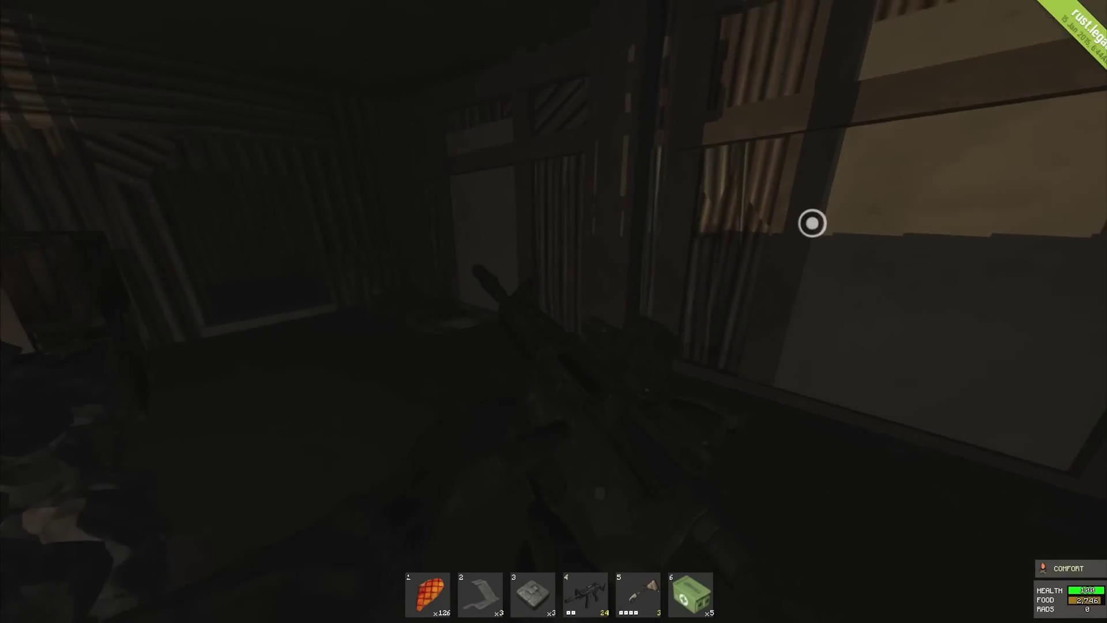
key("w")
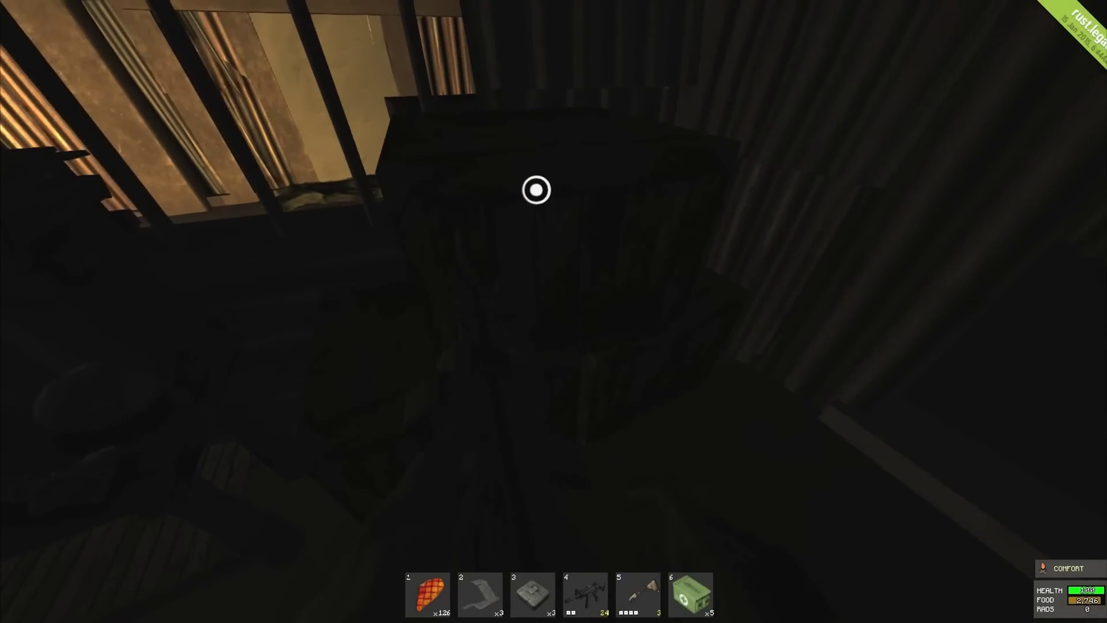
key("e")
scroll(813, 390, "down", 5)
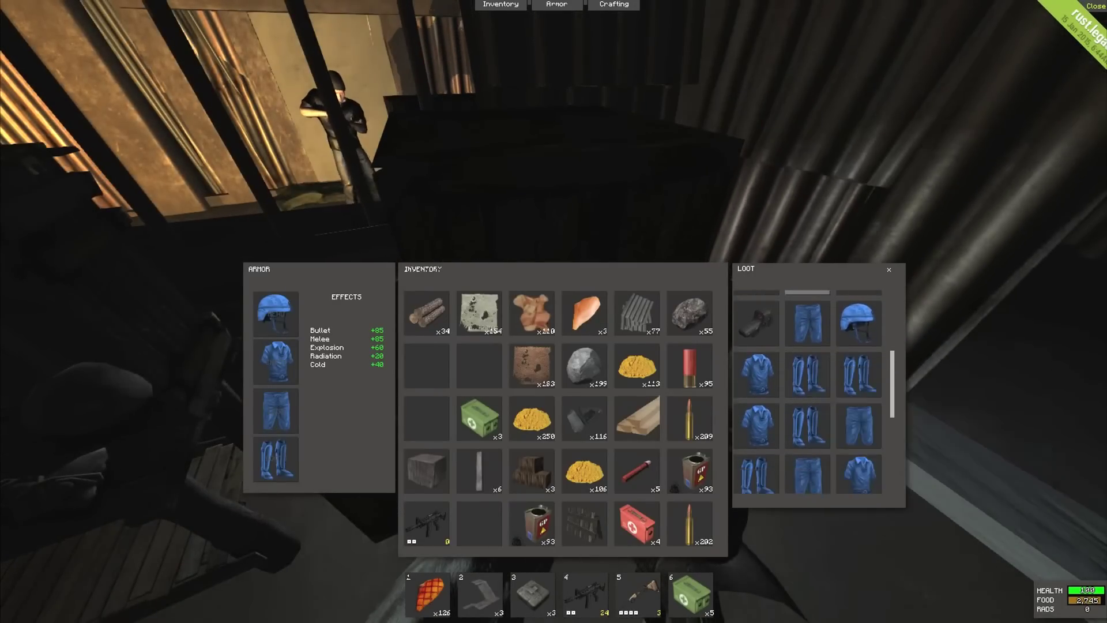
scroll(813, 390, "up", 5)
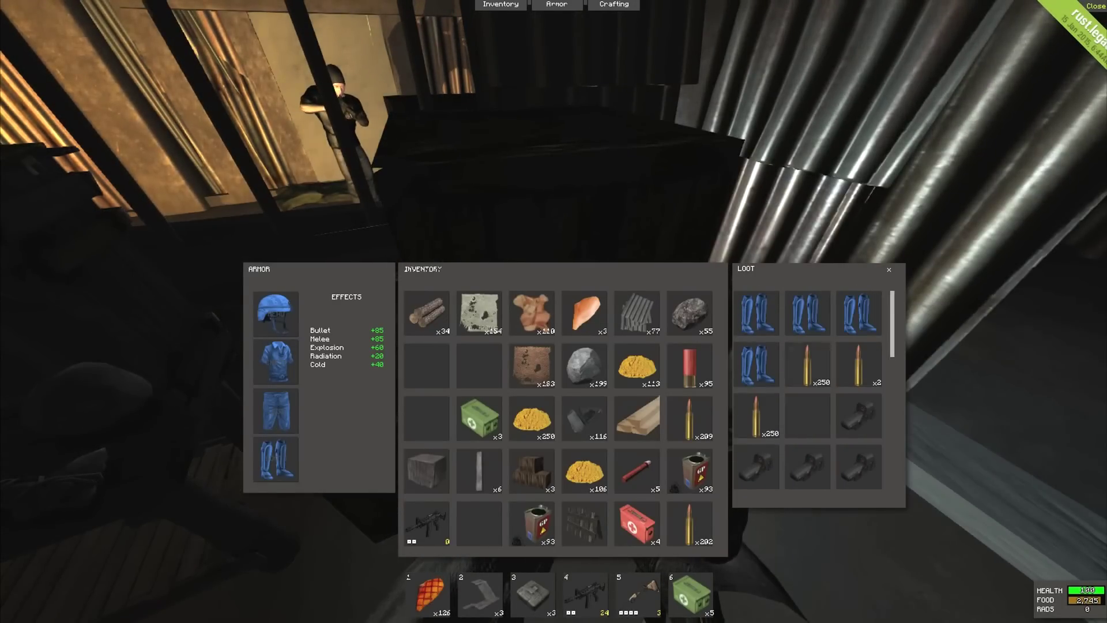
left_click(859, 365)
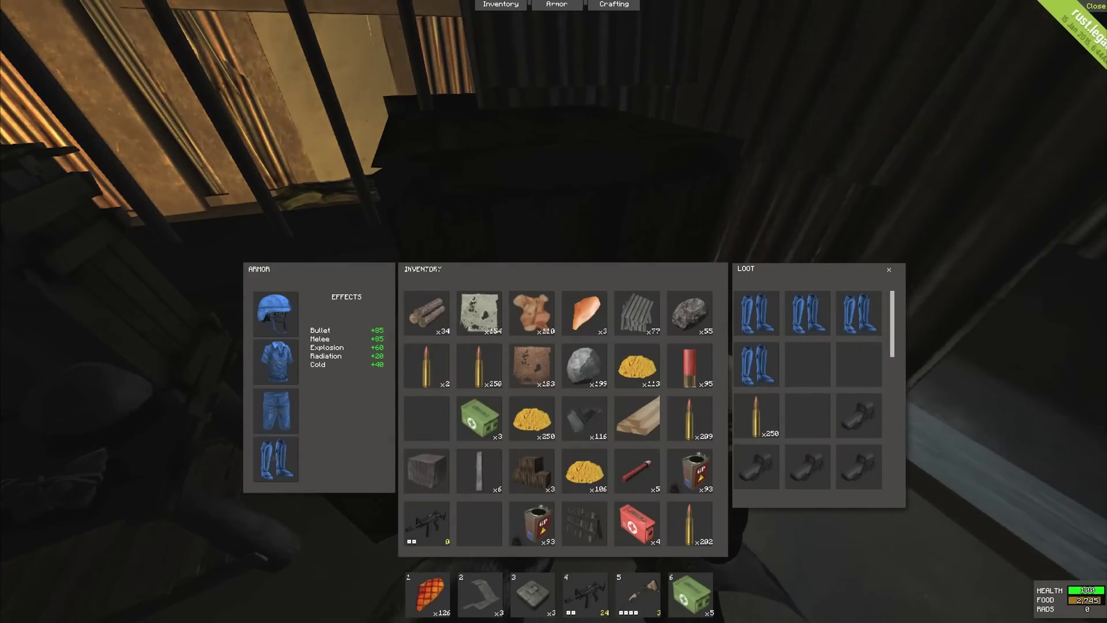
left_click(759, 417)
scroll(813, 389, "down", 4)
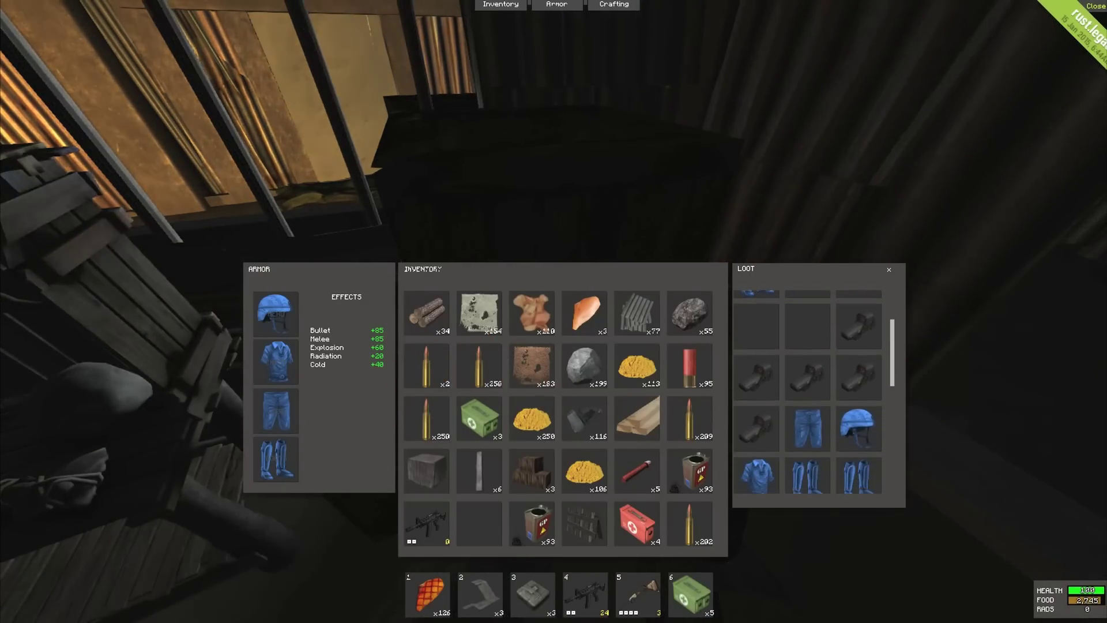
scroll(813, 389, "down", 3)
key("Tab")
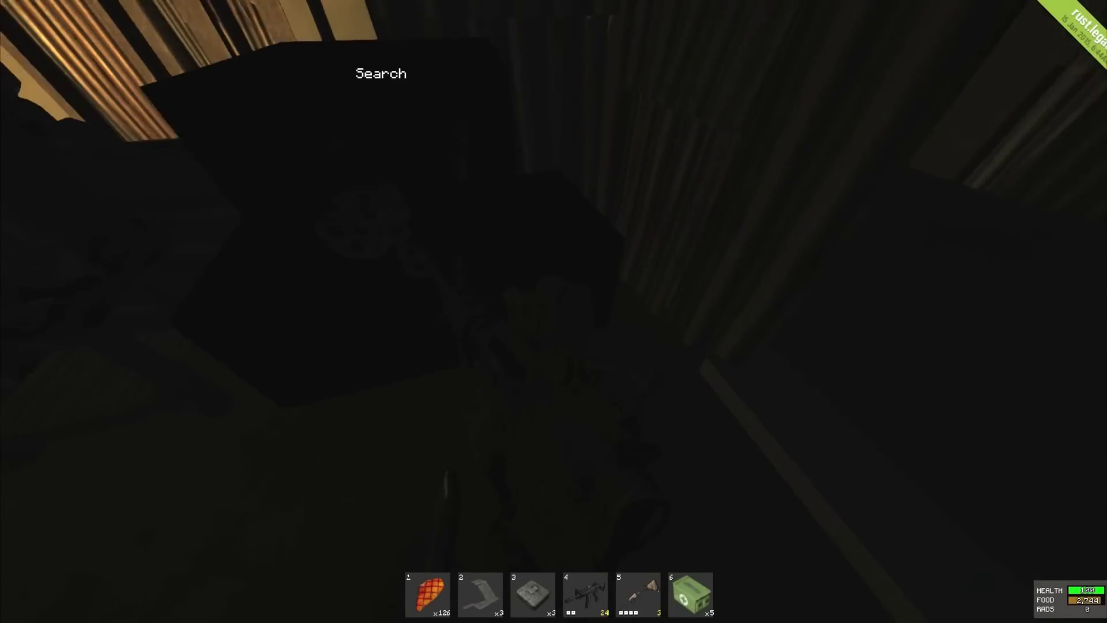
Step: Fire the rifle, then open and clear five crates in a row
left_click(554, 311)
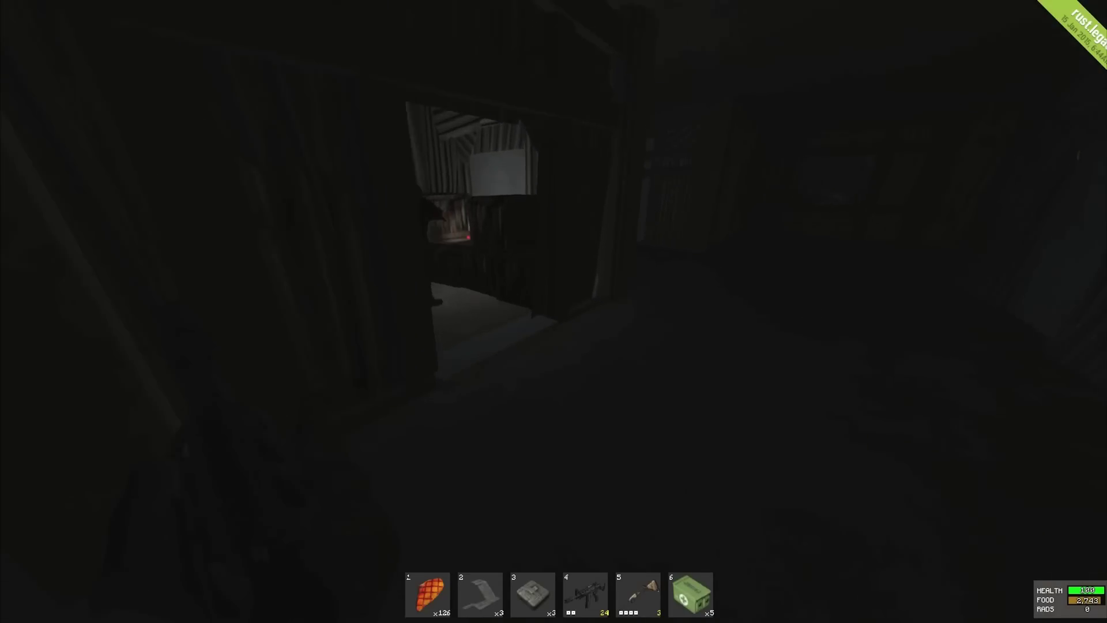
key("e")
scroll(818, 381, "down", 2)
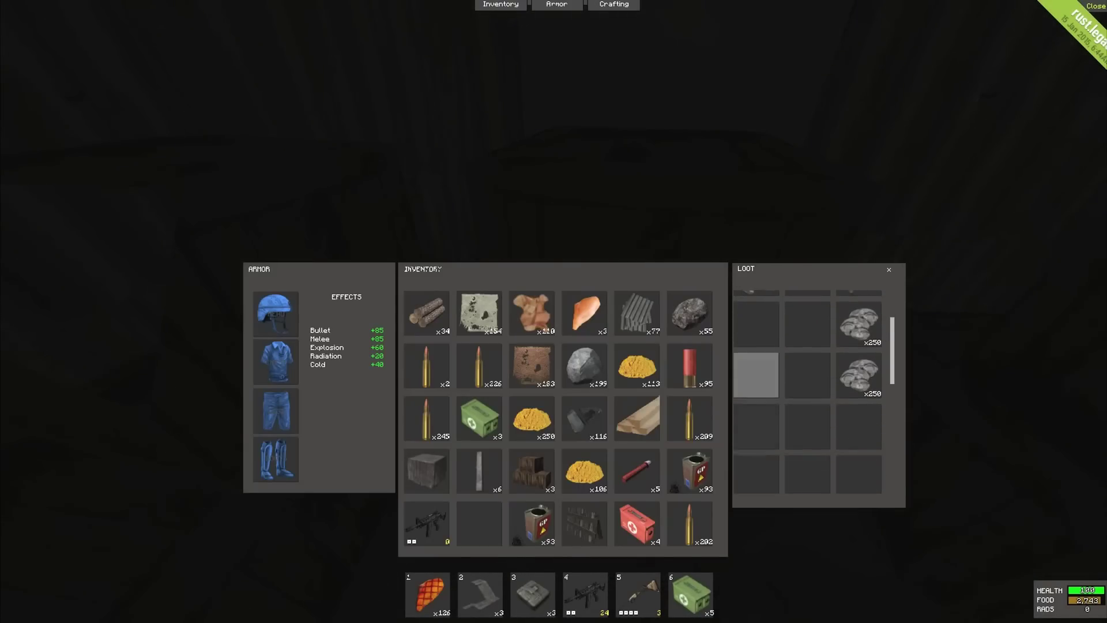
key("Tab")
key("e")
scroll(819, 390, "down", 1)
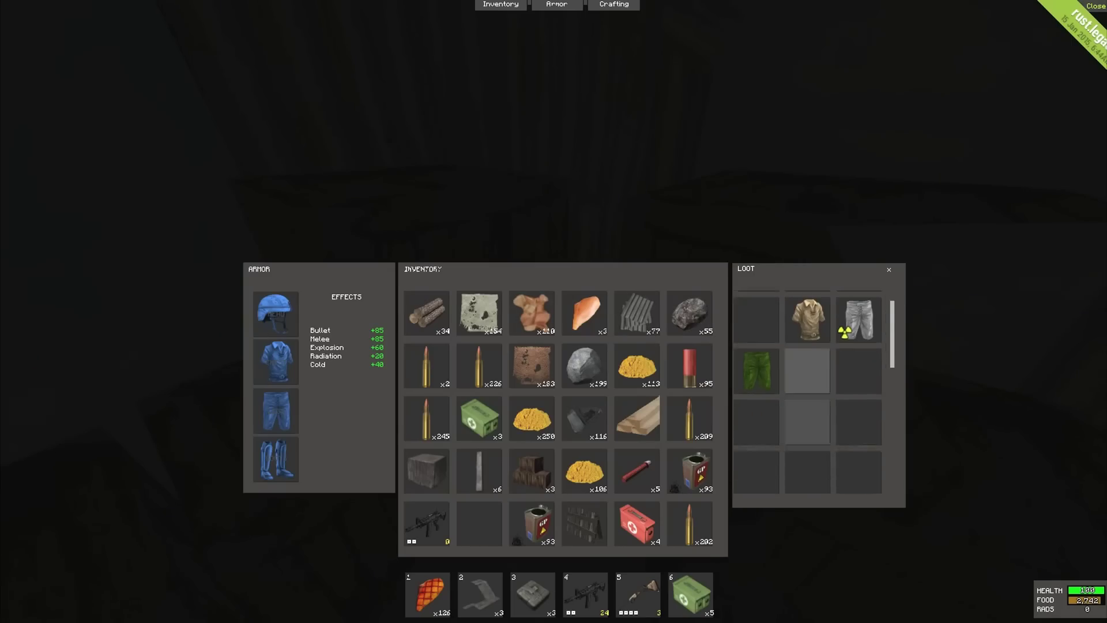
key("Tab")
key("e")
scroll(818, 389, "down", 1)
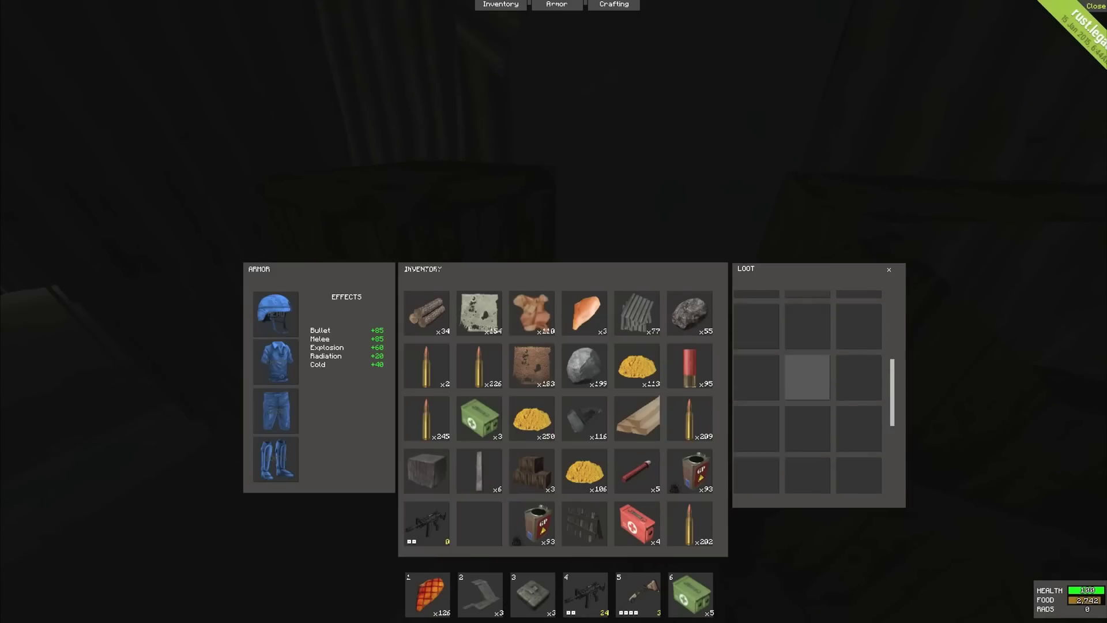
key("Tab")
key("e")
scroll(819, 390, "down", 2)
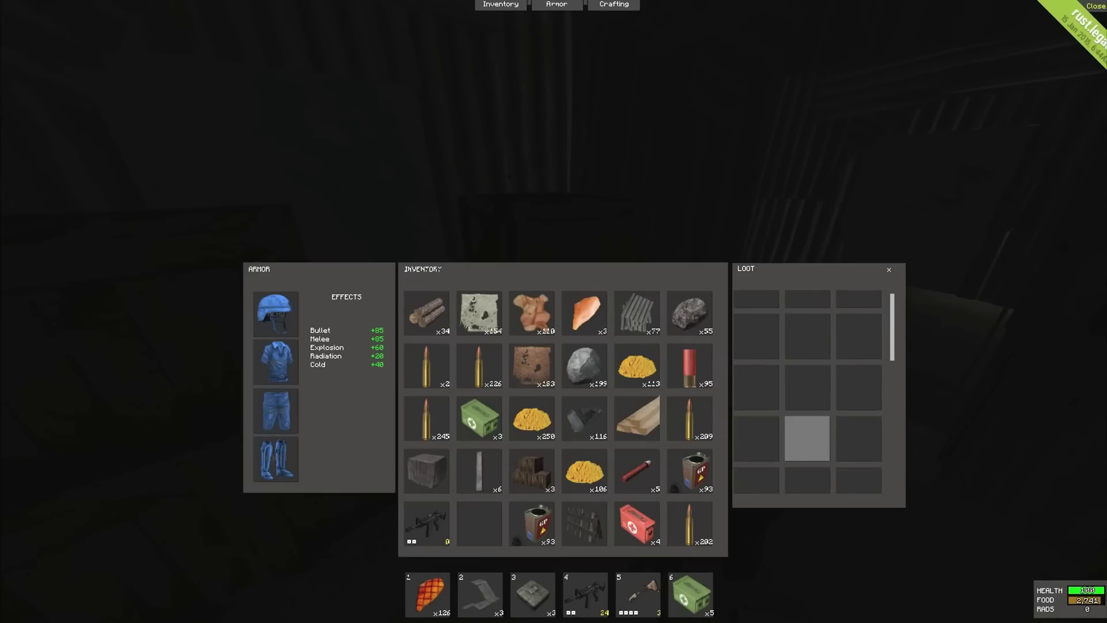
key("Tab")
key("e")
scroll(818, 390, "down", 2)
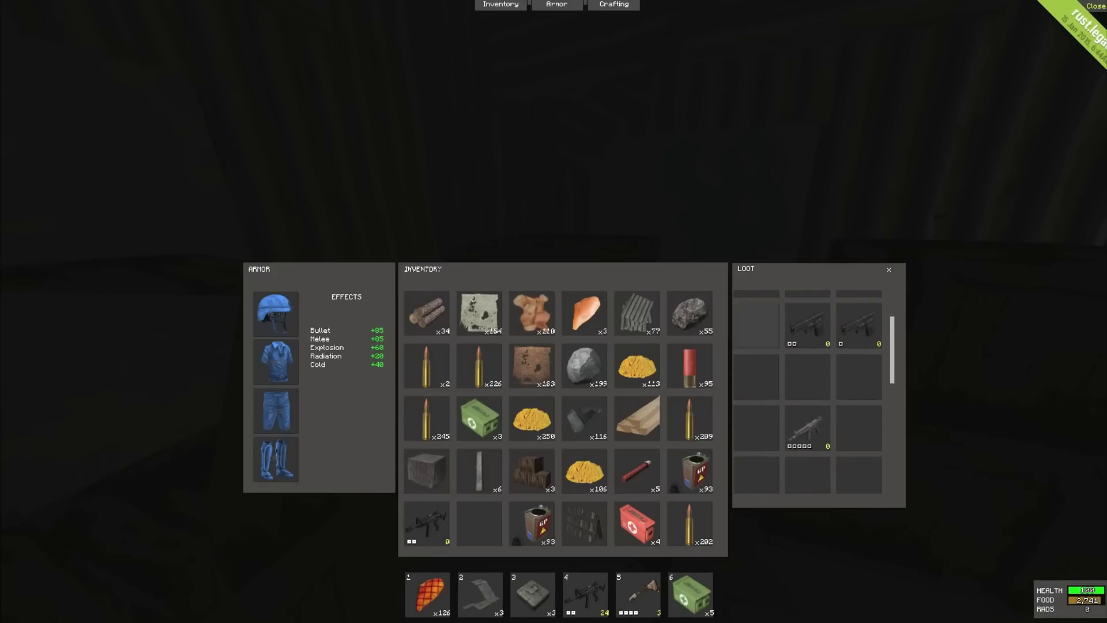
key("Tab")
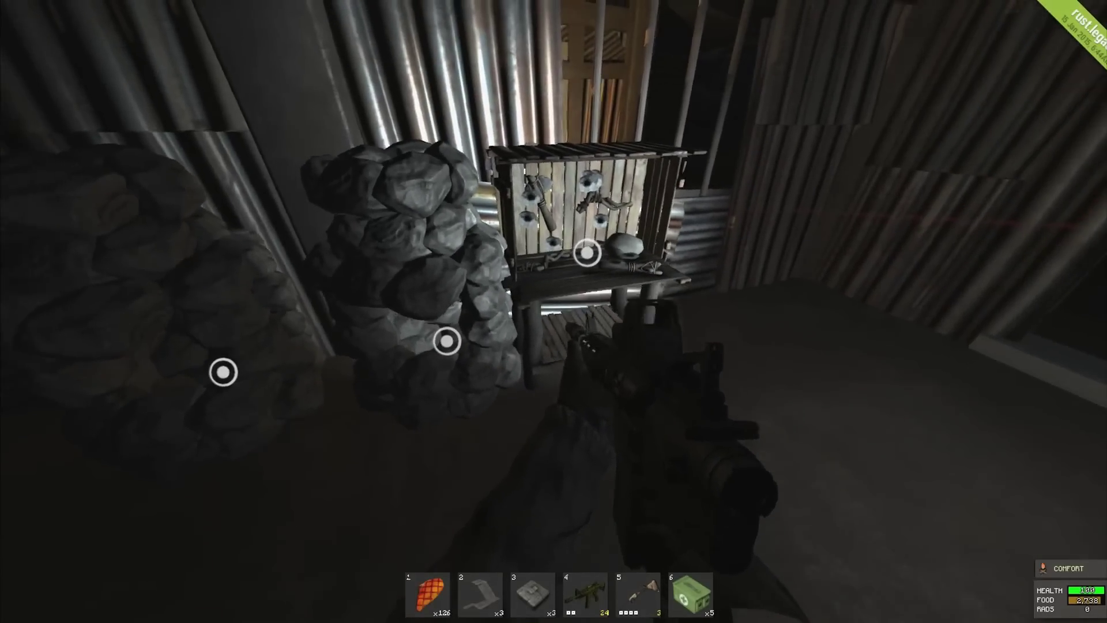
Step: Open the inventory to review the sulfur ore, gunpowder and rifle ammo stacks
key("Tab")
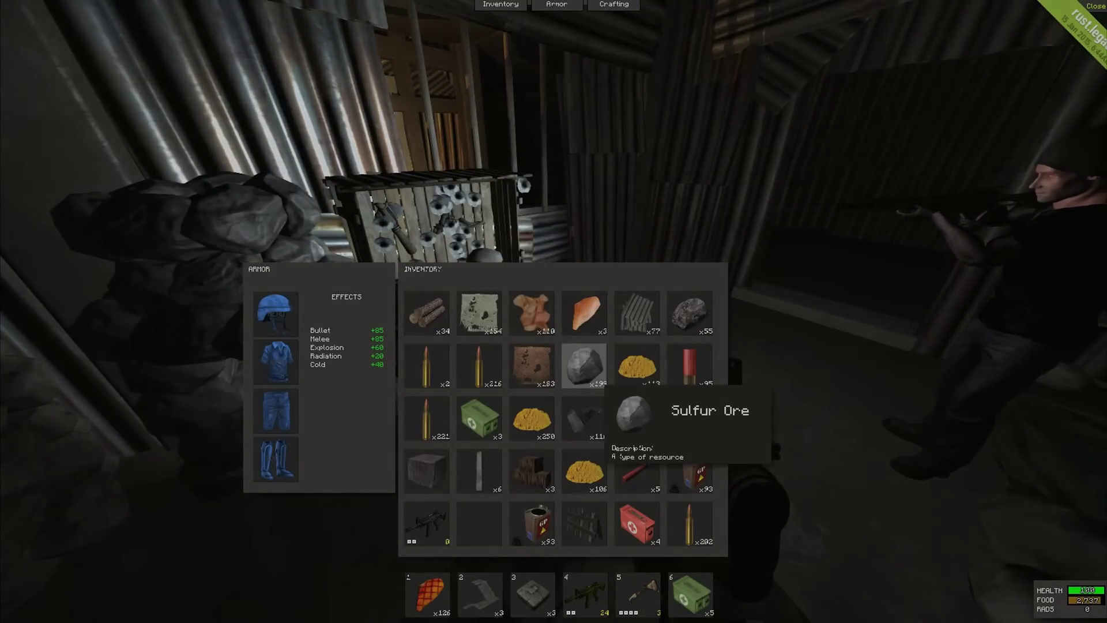